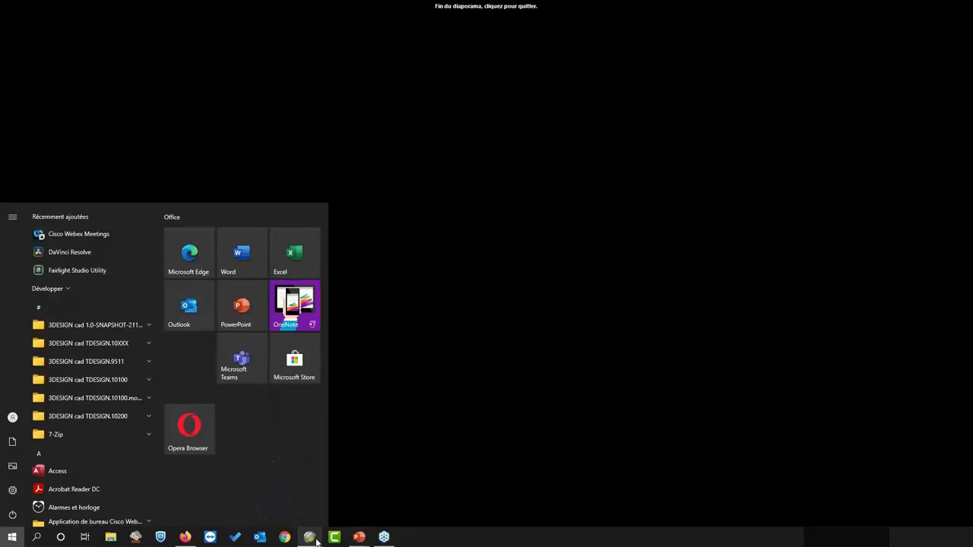
- Switch to 3DESIGN and create a new, empty document
{"action": "mouse_move", "coordinate": [317, 541]}
{"action": "left_click", "coordinate": [318, 503]}
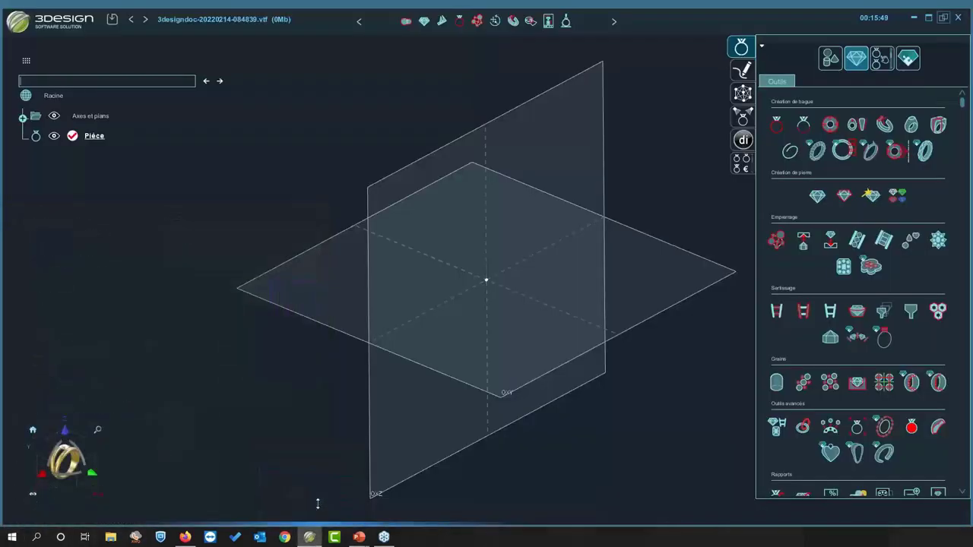
{"action": "left_click", "coordinate": [18, 22]}
{"action": "left_click", "coordinate": [43, 50]}
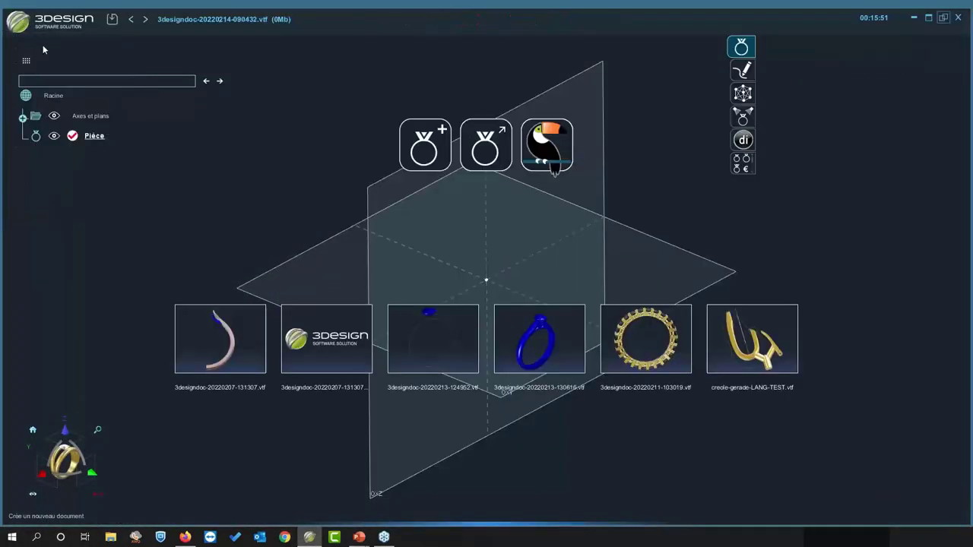
{"action": "left_click", "coordinate": [434, 144]}
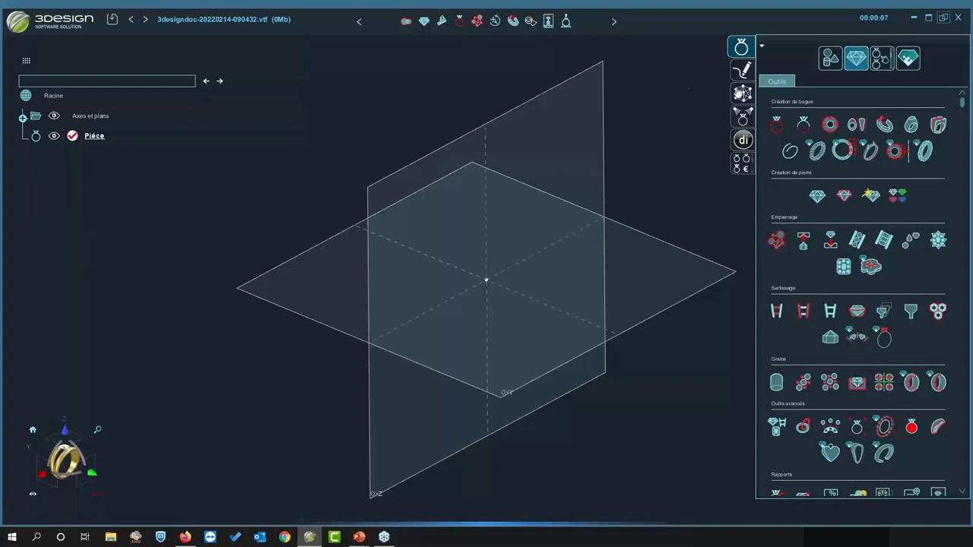
- Start a finger size (Taille de doigt) on the OXZ plane with European size 52
{"action": "left_click", "coordinate": [777, 124]}
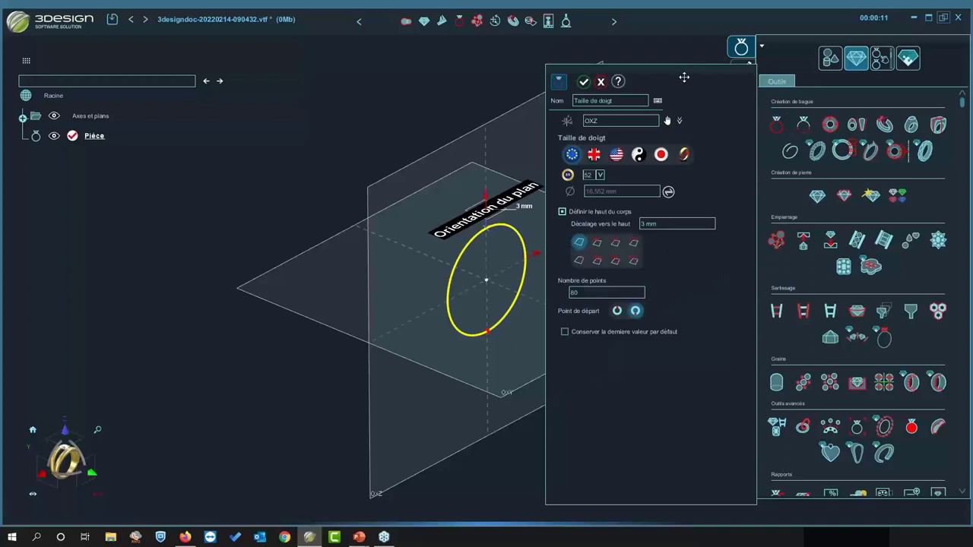
{"action": "left_click_drag", "start_coordinate": [684, 77], "coordinate": [677, 69]}
{"action": "left_click", "coordinate": [591, 168]}
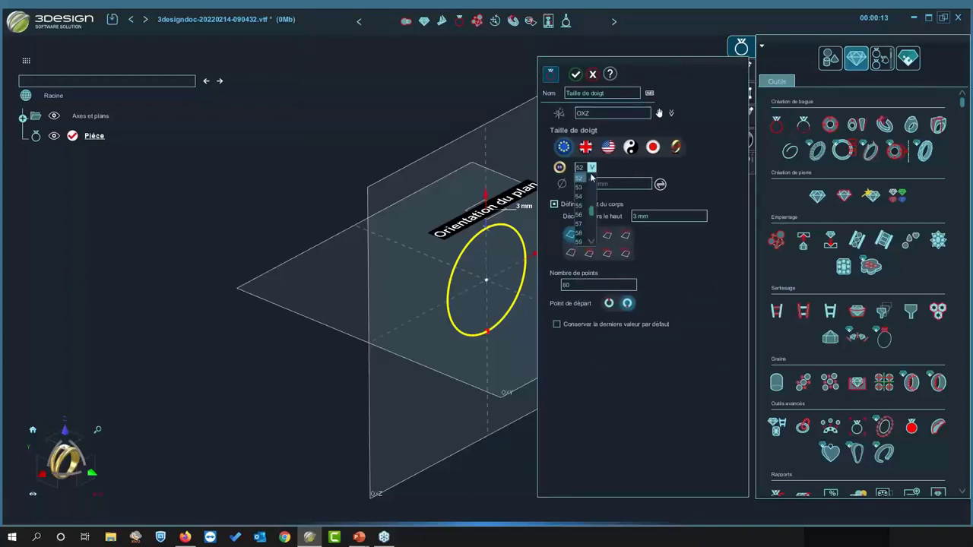
{"action": "left_click", "coordinate": [585, 183]}
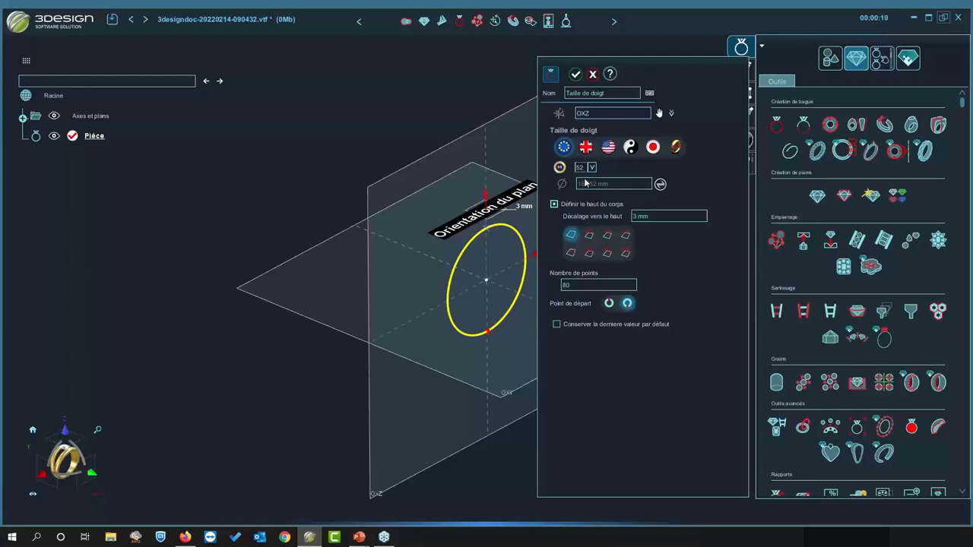
- Set the finger size's upward offset (Décalage vers le haut) to 4.5 mm and accept the finger size
{"action": "left_click", "coordinate": [693, 217]}
{"action": "left_click", "coordinate": [667, 217]}
{"action": "left_click_drag", "start_coordinate": [667, 216], "coordinate": [568, 215]}
{"action": "type", "text": "1"}
{"action": "key", "text": "Caps_Lock"}
{"action": "type", "text": ".5"}
{"action": "left_click", "coordinate": [563, 285]}
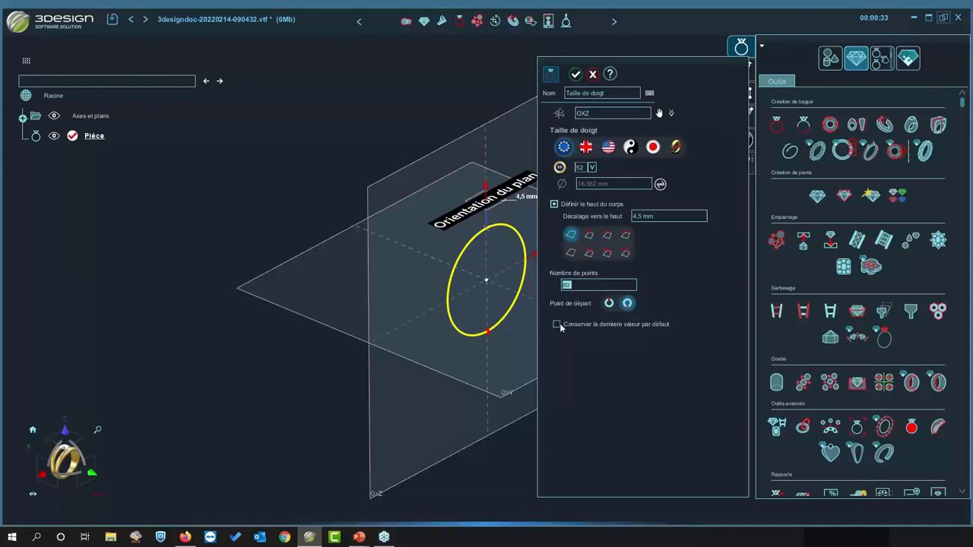
{"action": "left_click", "coordinate": [646, 216]}
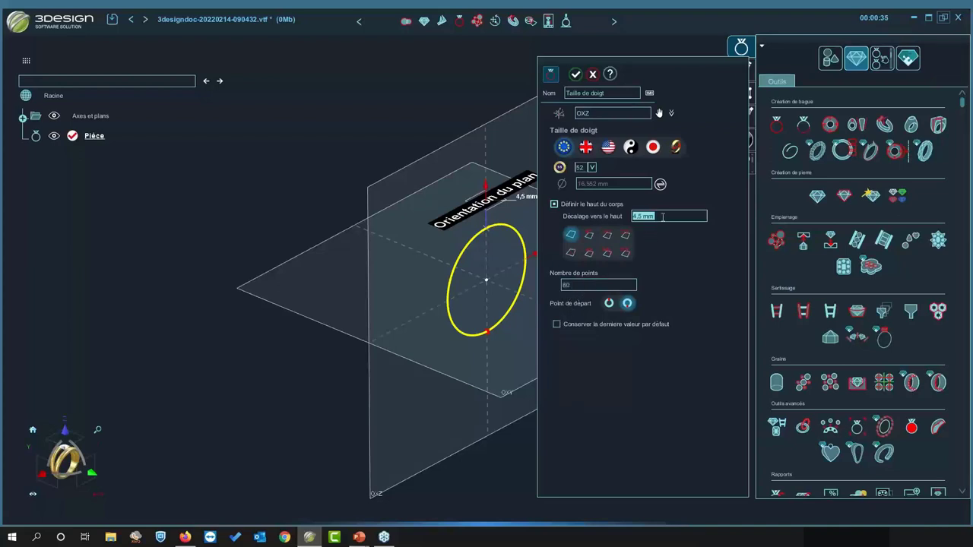
{"action": "left_click", "coordinate": [575, 73]}
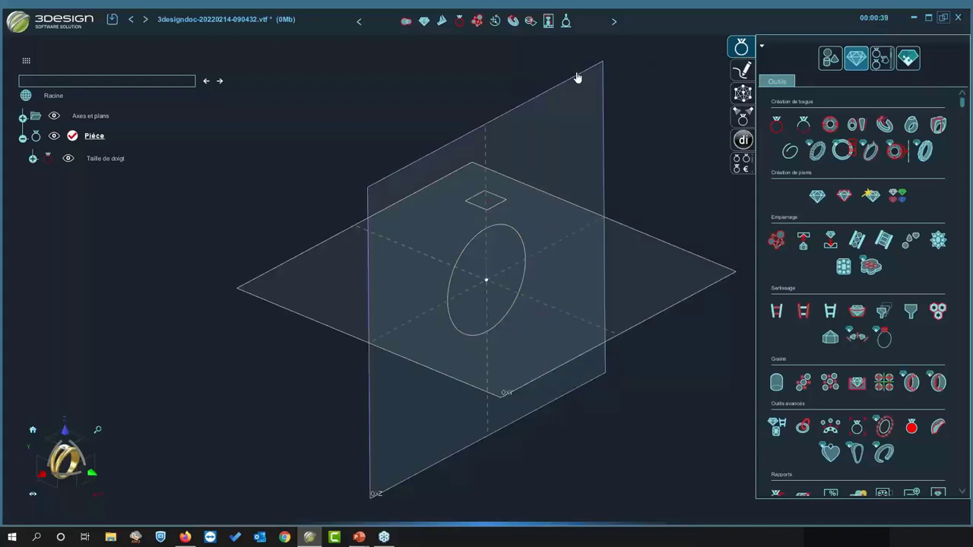
- Create a brilliant-cut diamond of 0.5 ct on the finger size's top plane and select the stone
{"action": "left_click", "coordinate": [99, 159]}
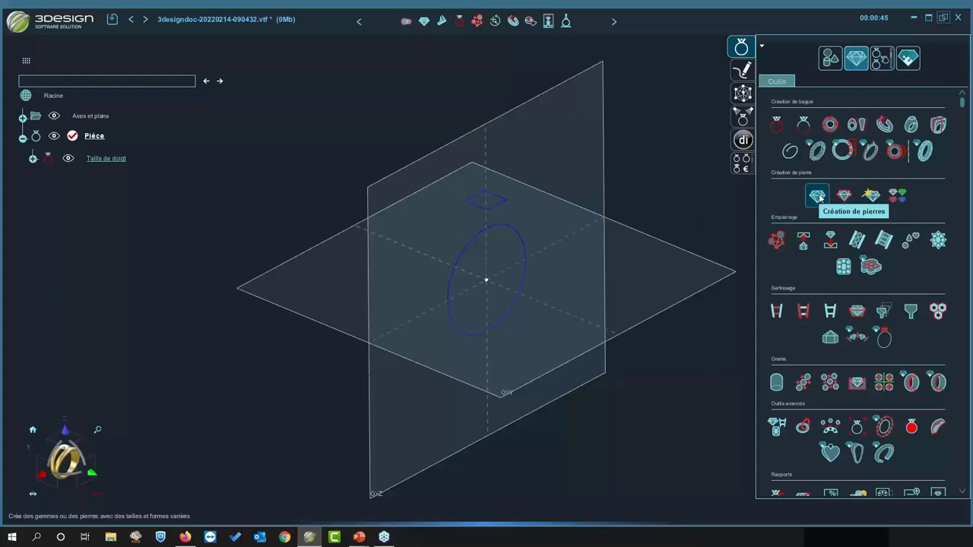
{"action": "left_click", "coordinate": [817, 196]}
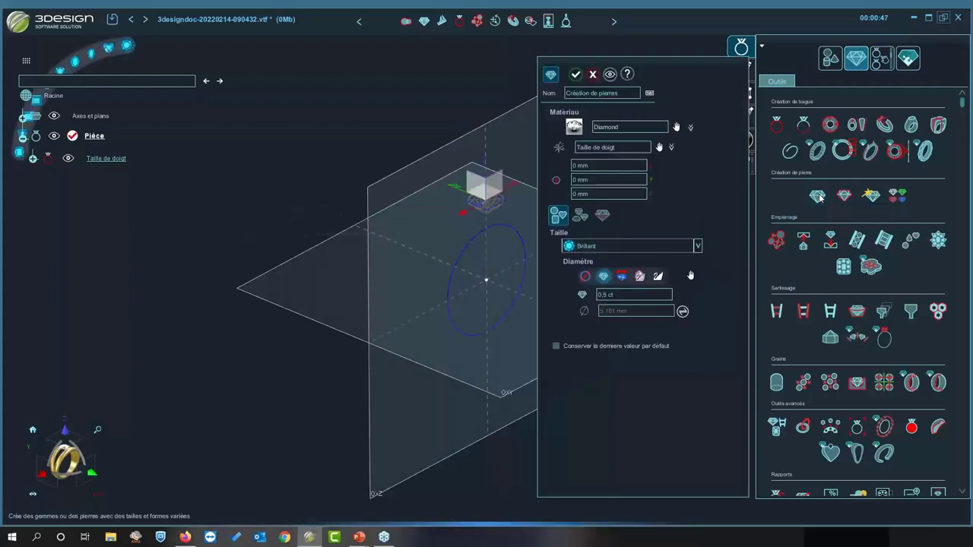
{"action": "left_click", "coordinate": [619, 246]}
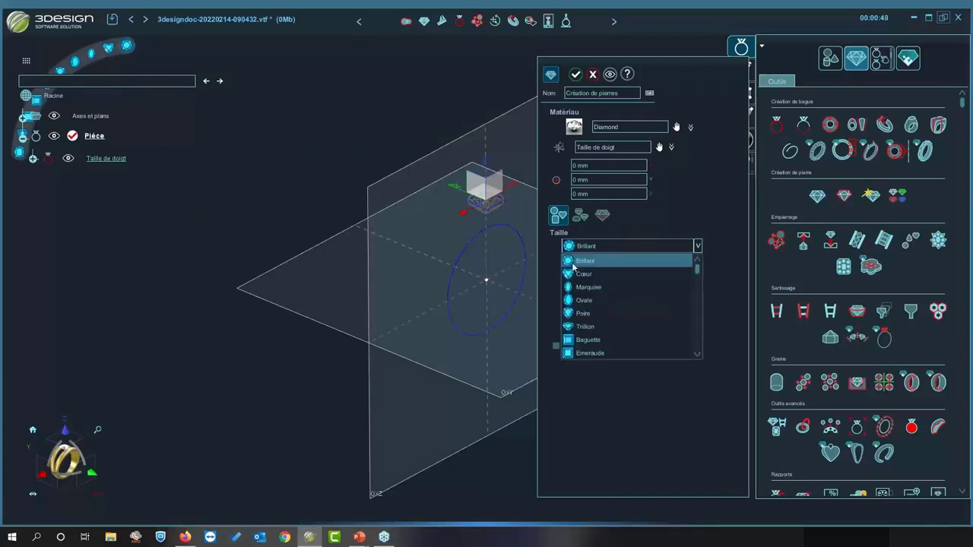
{"action": "left_click", "coordinate": [627, 218]}
{"action": "left_click", "coordinate": [635, 295]}
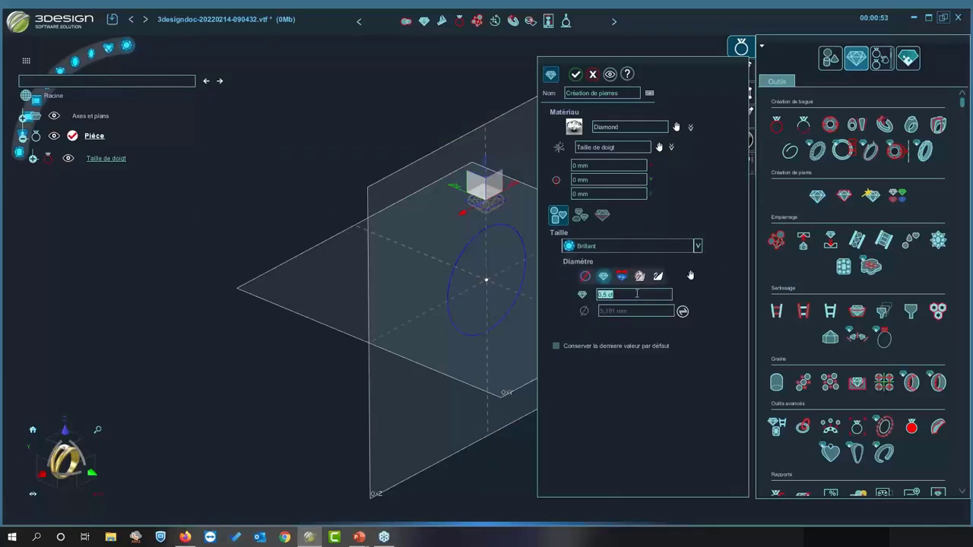
{"action": "left_click", "coordinate": [637, 294]}
{"action": "left_click", "coordinate": [577, 74]}
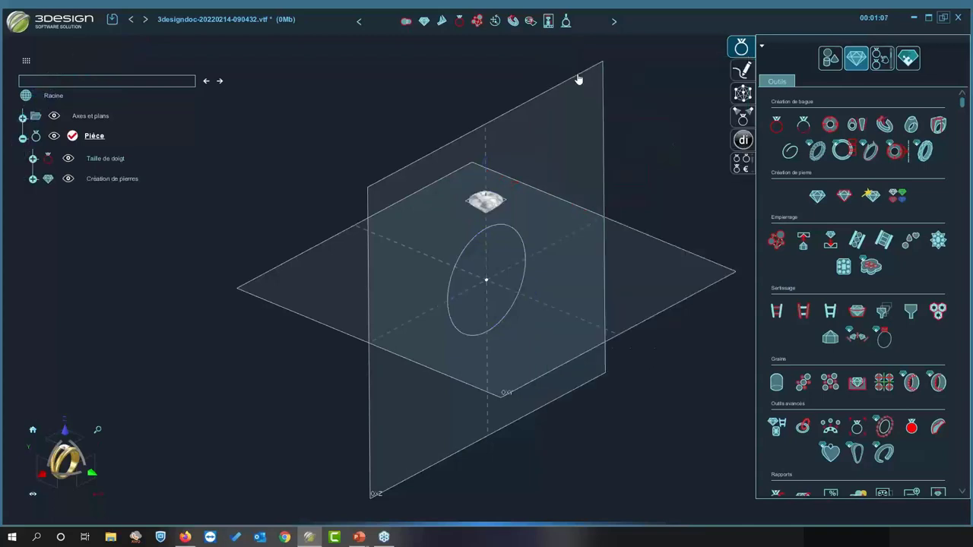
{"action": "left_click", "coordinate": [496, 200]}
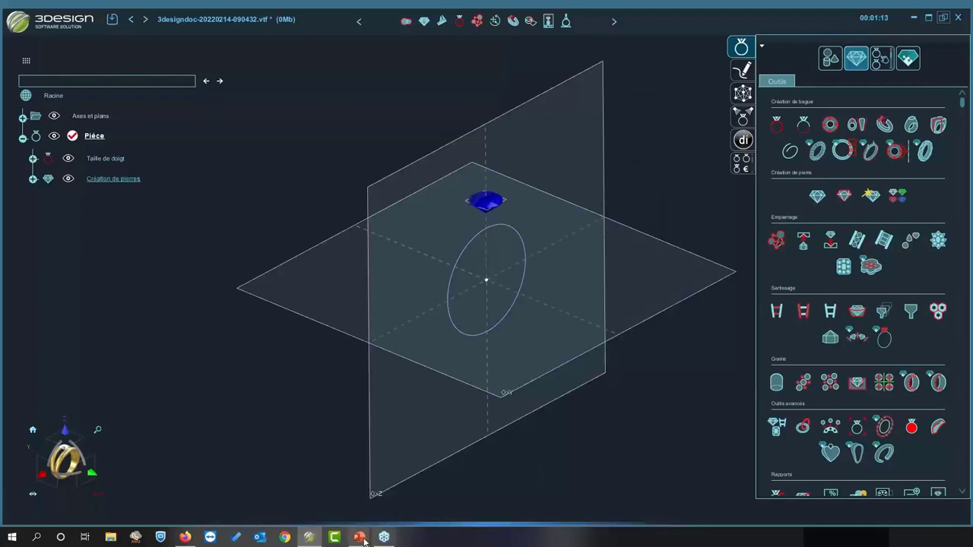
- Switch to PowerPoint, review slides 2 and 3 of SANT VALEN.pptx, and return to 3DESIGN
{"action": "mouse_move", "coordinate": [364, 540]}
{"action": "left_click", "coordinate": [331, 494]}
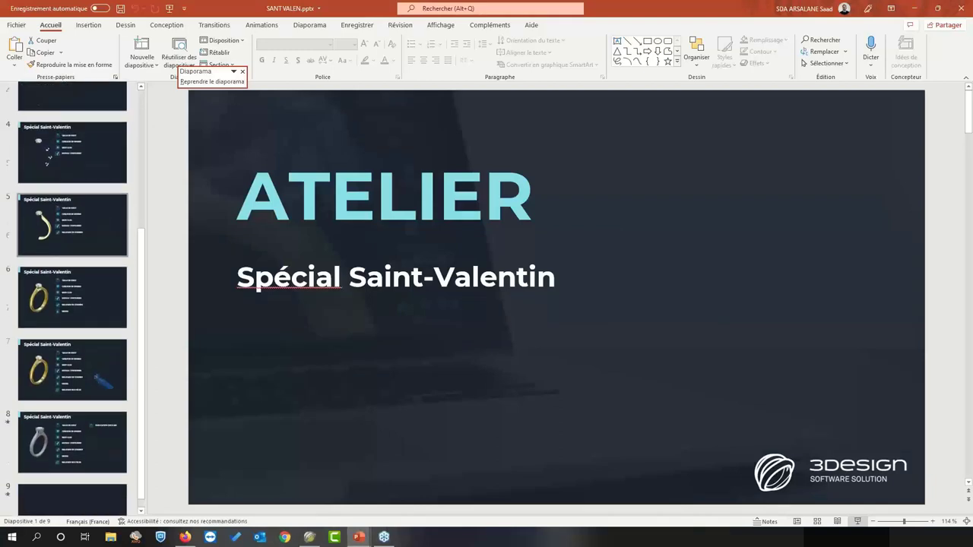
{"action": "scroll", "coordinate": [72, 304], "scroll_direction": "up", "scroll_amount": 4}
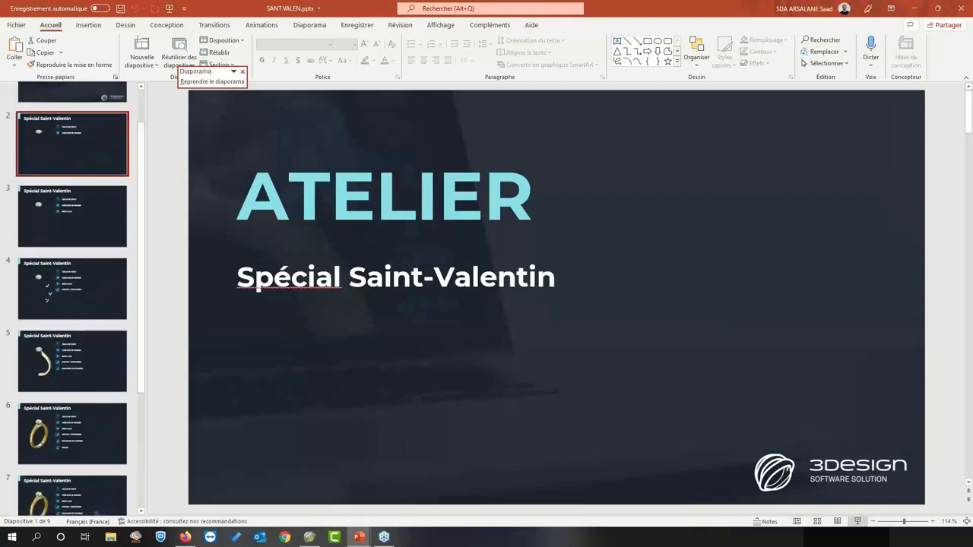
{"action": "left_click", "coordinate": [73, 145]}
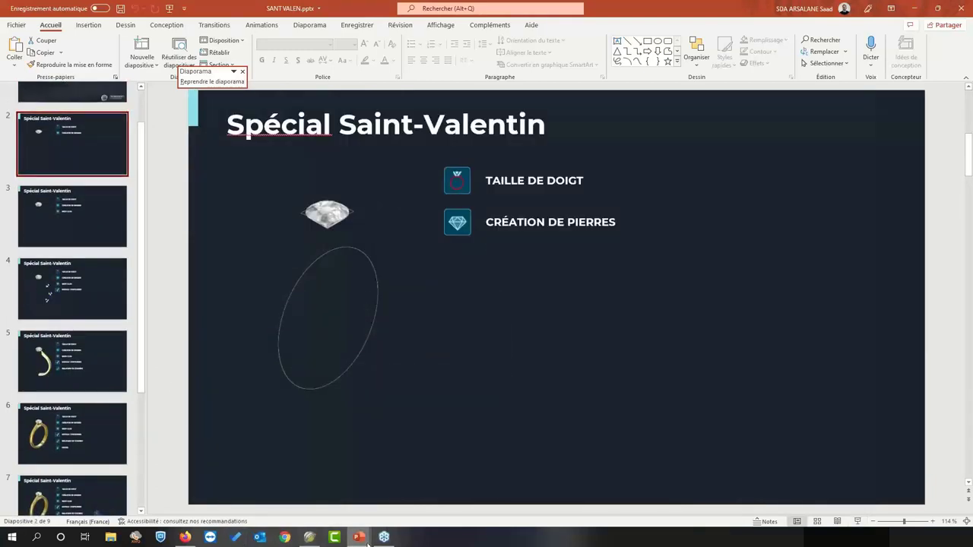
{"action": "left_click", "coordinate": [96, 215]}
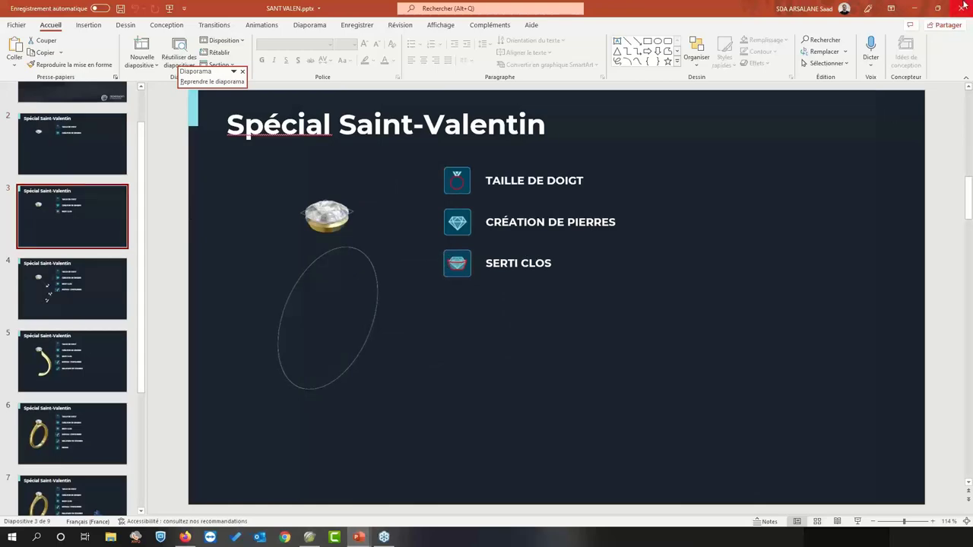
{"action": "left_click", "coordinate": [914, 8]}
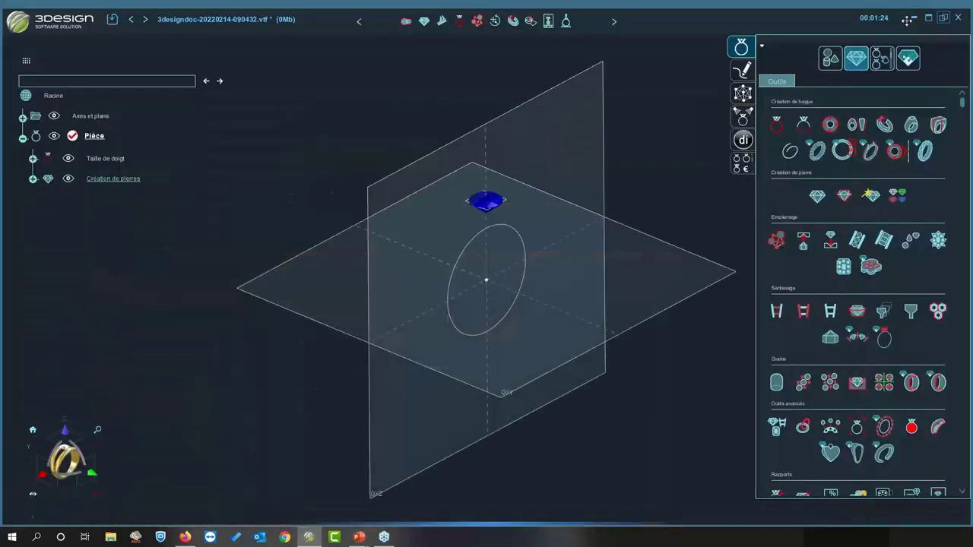
{"action": "scroll", "coordinate": [491, 202], "scroll_direction": "up", "scroll_amount": 2}
{"action": "left_click", "coordinate": [493, 198]}
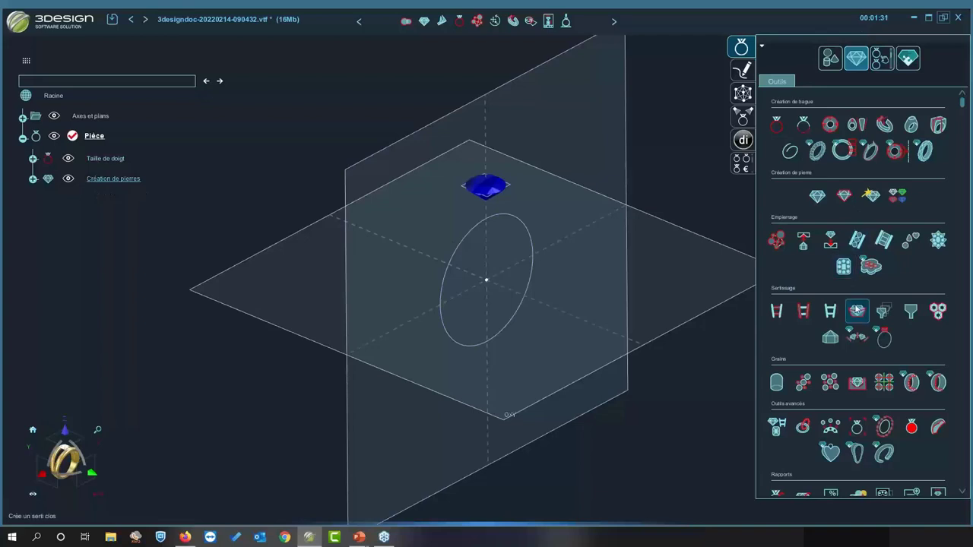
{"action": "left_click", "coordinate": [857, 311]}
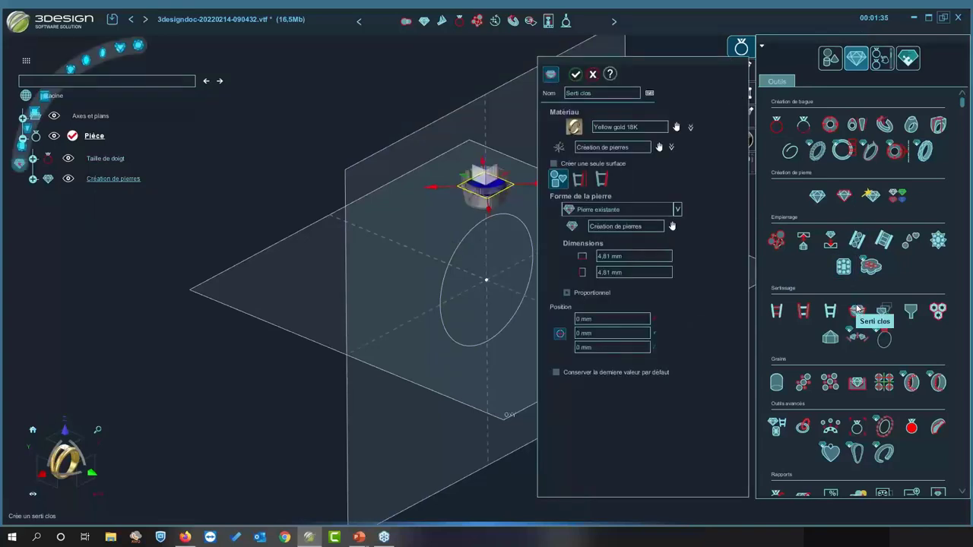
{"action": "key", "text": "F1"}
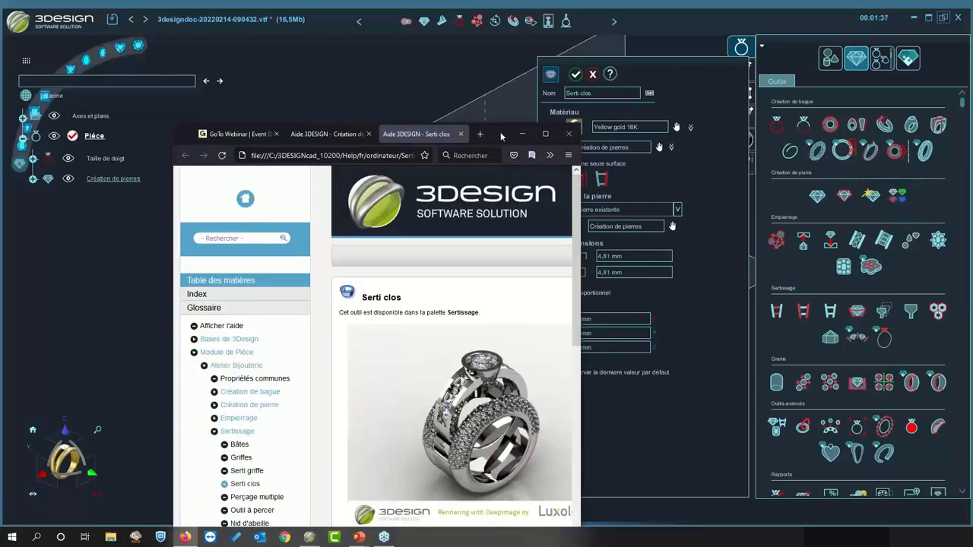
{"action": "left_click", "coordinate": [519, 137]}
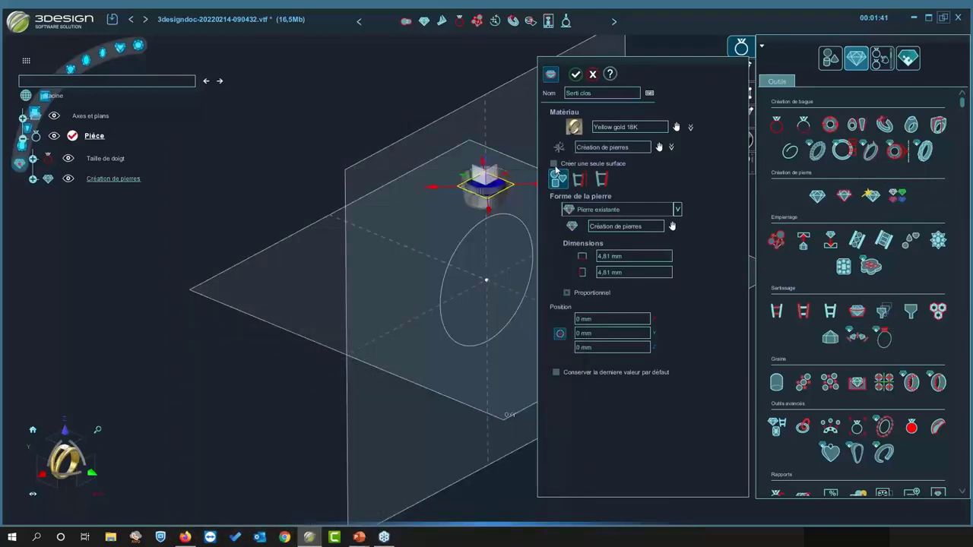
{"action": "left_click", "coordinate": [554, 164]}
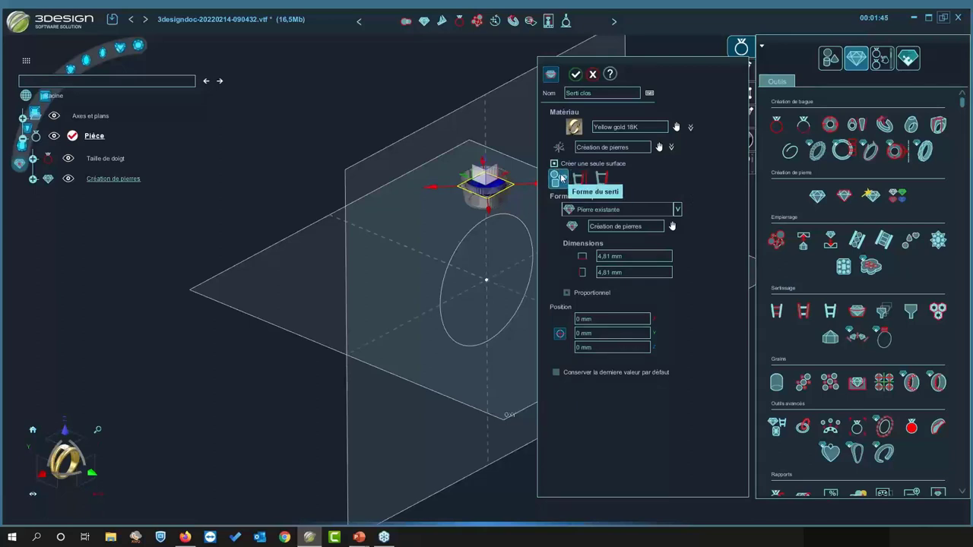
{"action": "left_click", "coordinate": [560, 180]}
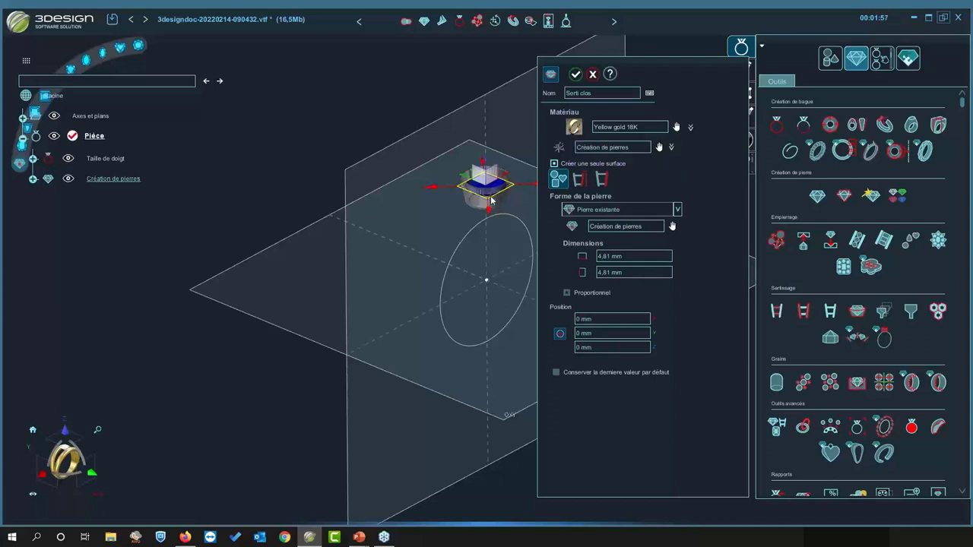
{"action": "left_click", "coordinate": [593, 74]}
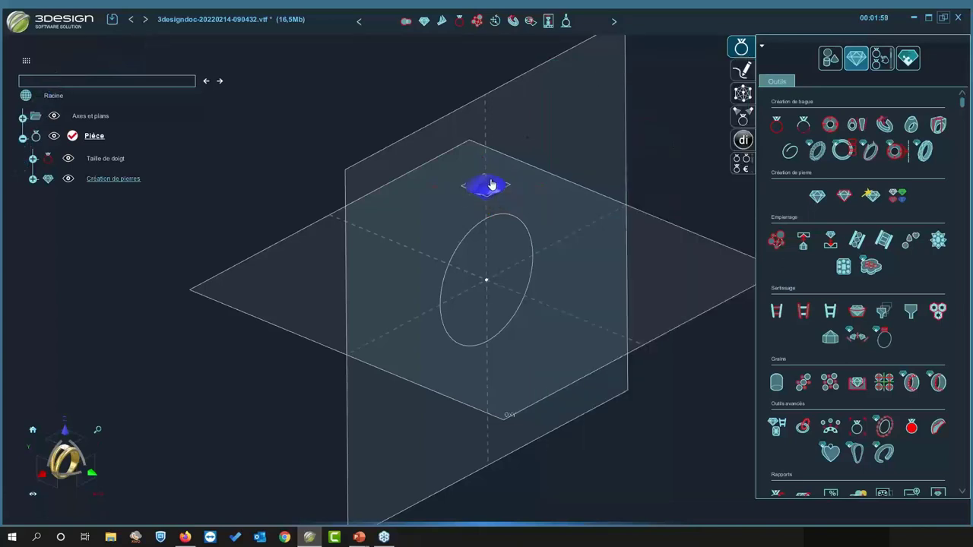
- Start a Bâtes setting in Yellow gold 18K around the existing stone and give its belt (ceinture) a rectangular section
{"action": "left_click", "coordinate": [776, 316]}
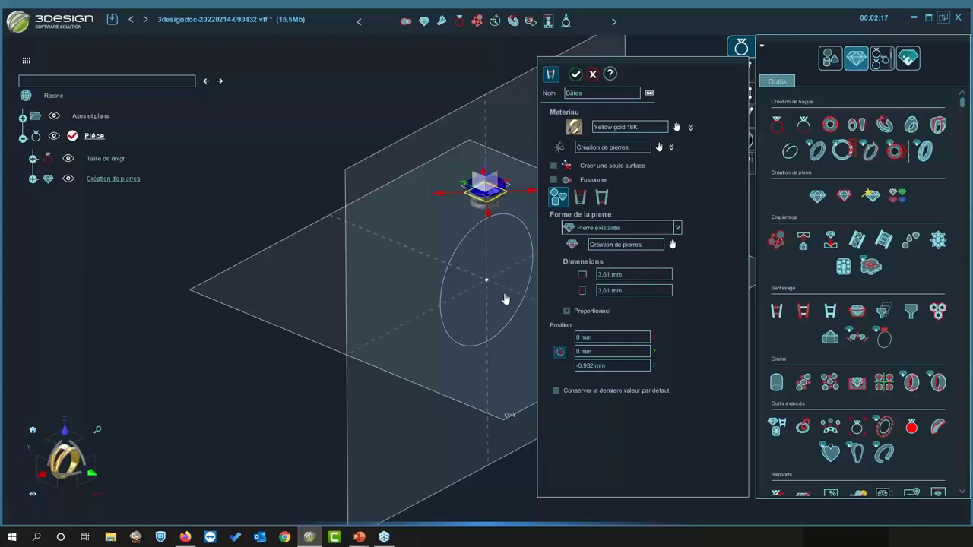
{"action": "scroll", "coordinate": [504, 191], "scroll_direction": "up", "scroll_amount": 1}
{"action": "left_click_drag", "start_coordinate": [658, 74], "coordinate": [717, 66]}
{"action": "left_click", "coordinate": [638, 190]}
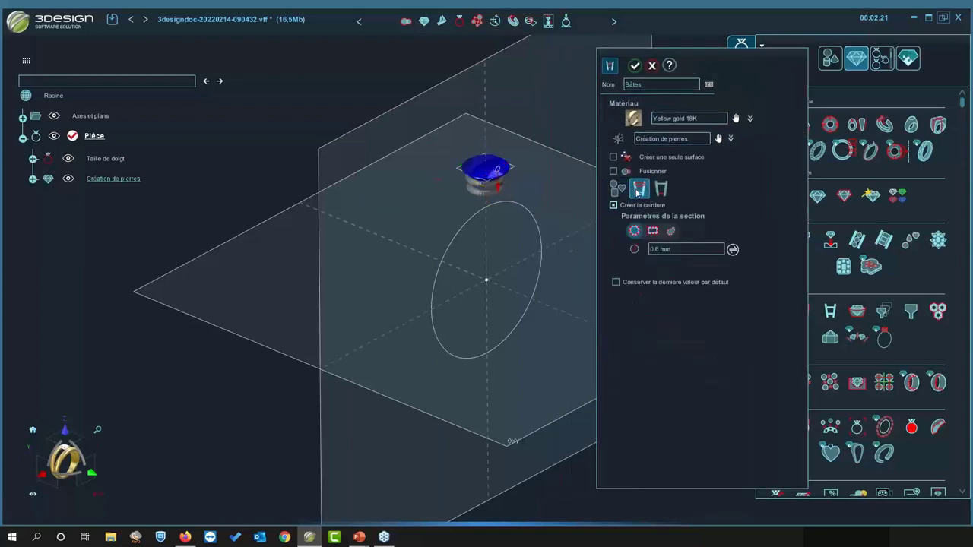
{"action": "left_click", "coordinate": [652, 231]}
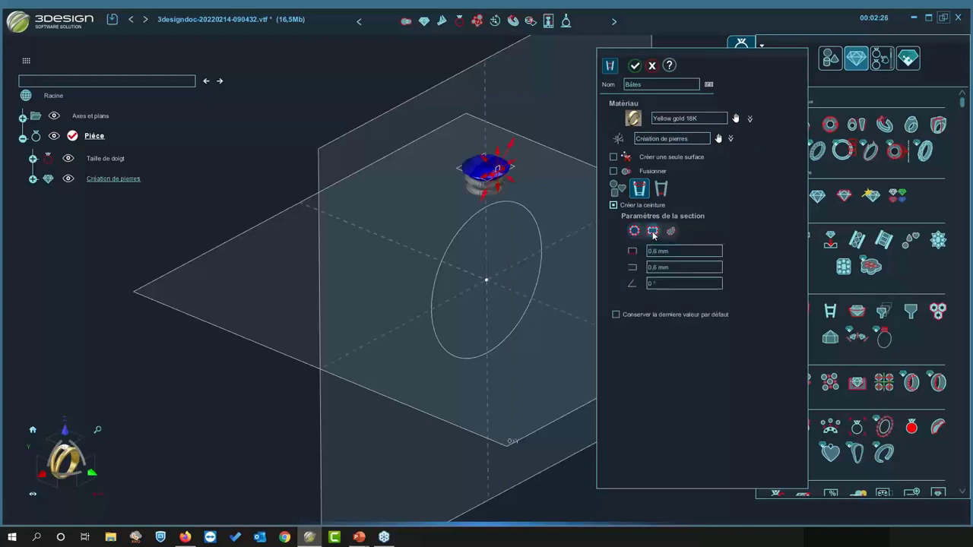
- Set the belt's rectangular section to 0.7 mm by 1 mm with a 30° angle and check it in front view
{"action": "right_click_drag", "start_coordinate": [541, 183], "coordinate": [689, 242]}
{"action": "left_click", "coordinate": [691, 251]}
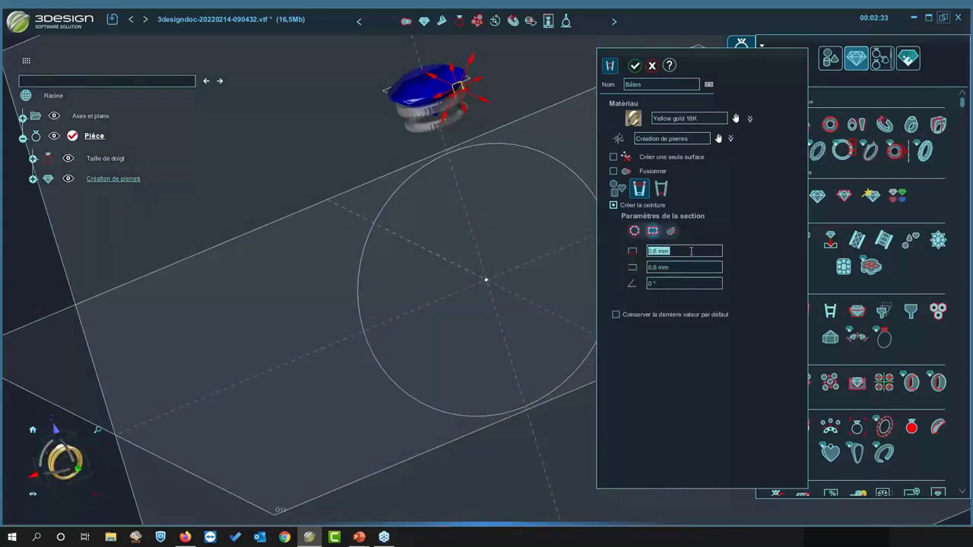
{"action": "type", "text": "0.7"}
{"action": "left_click", "coordinate": [685, 270]}
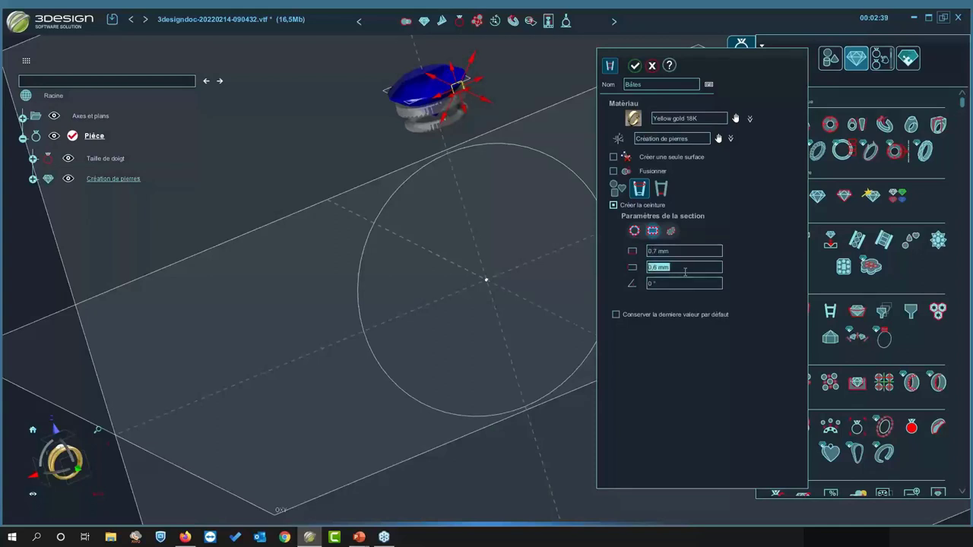
{"action": "type", "text": "1"}
{"action": "left_click", "coordinate": [685, 252]}
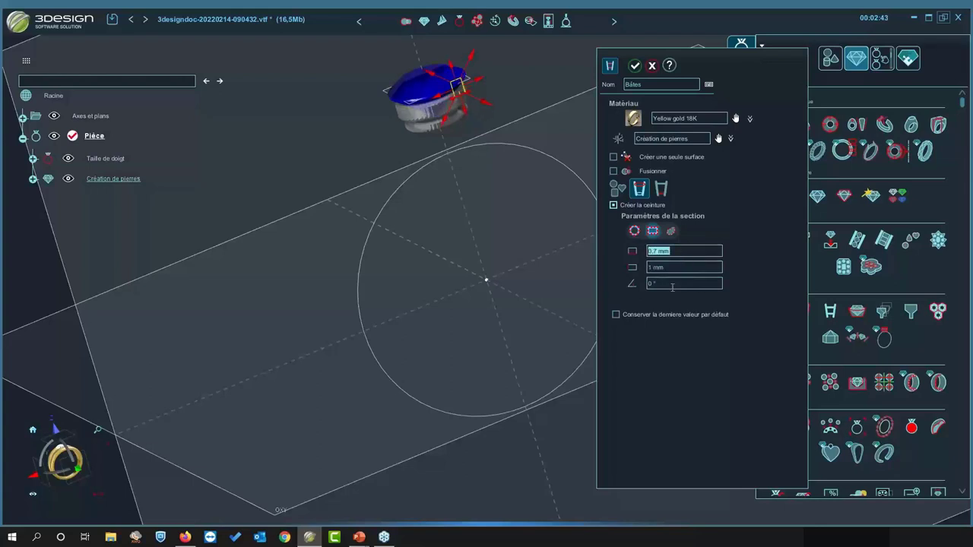
{"action": "left_click", "coordinate": [668, 286]}
{"action": "type", "text": "30"}
{"action": "left_click", "coordinate": [674, 266]}
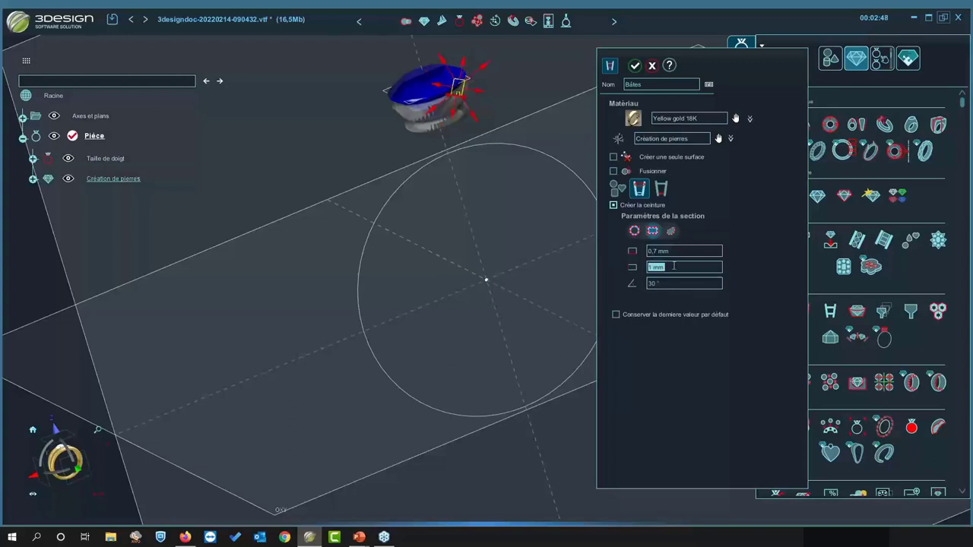
{"action": "left_click", "coordinate": [78, 472]}
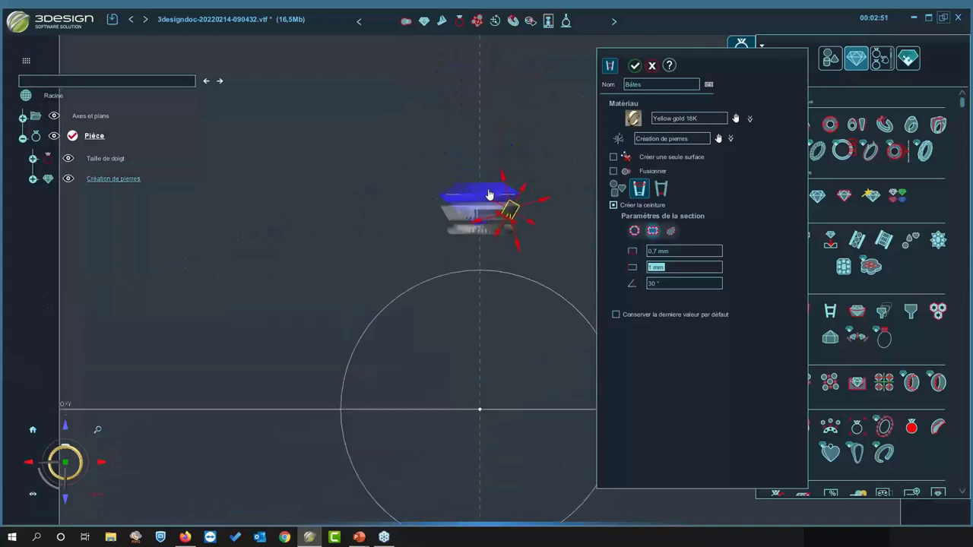
{"action": "scroll", "coordinate": [489, 196], "scroll_direction": "up", "scroll_amount": 5}
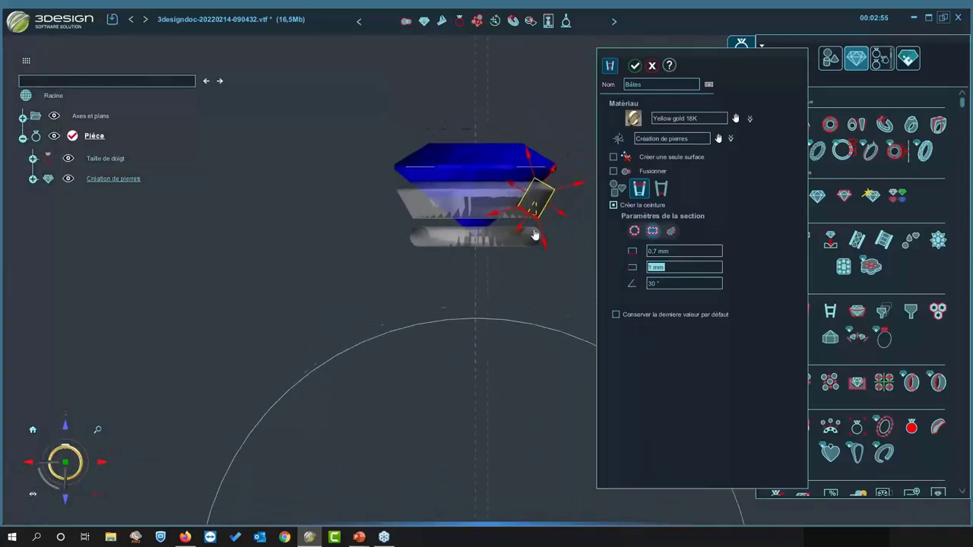
- Turn off Créer la bâte, assign Yellow gold 18K as the setting's material and accept the Bâtes setting
{"action": "left_click", "coordinate": [659, 192]}
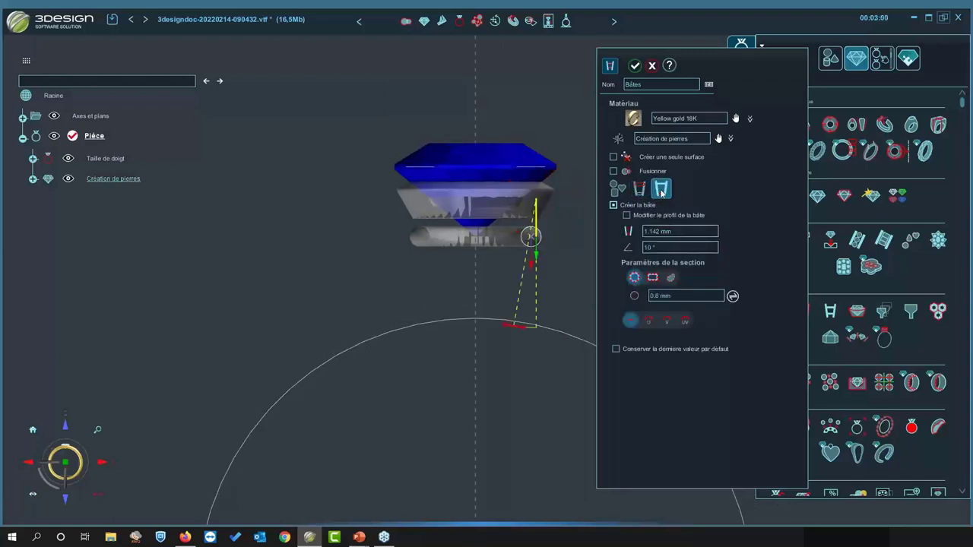
{"action": "left_click", "coordinate": [614, 206]}
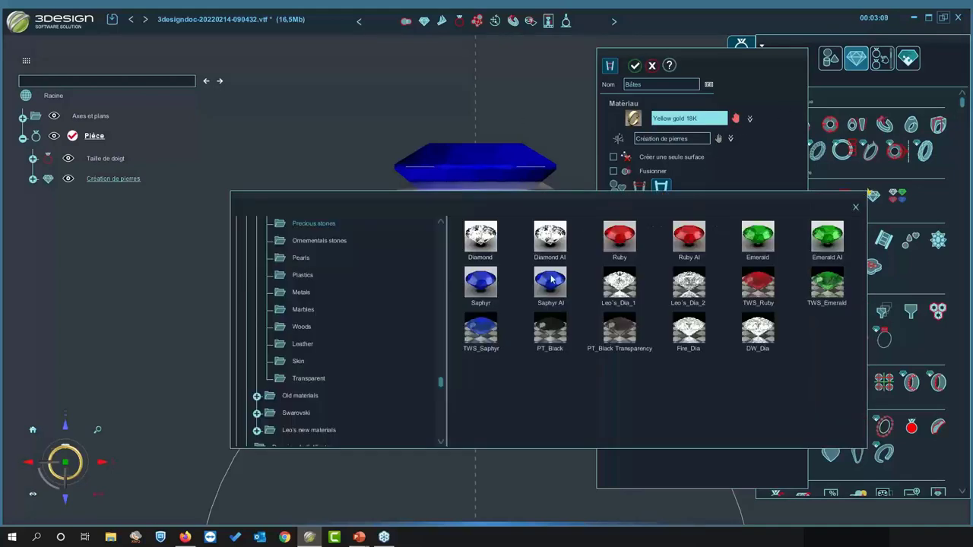
{"action": "scroll", "coordinate": [346, 361], "scroll_direction": "up", "scroll_amount": 3}
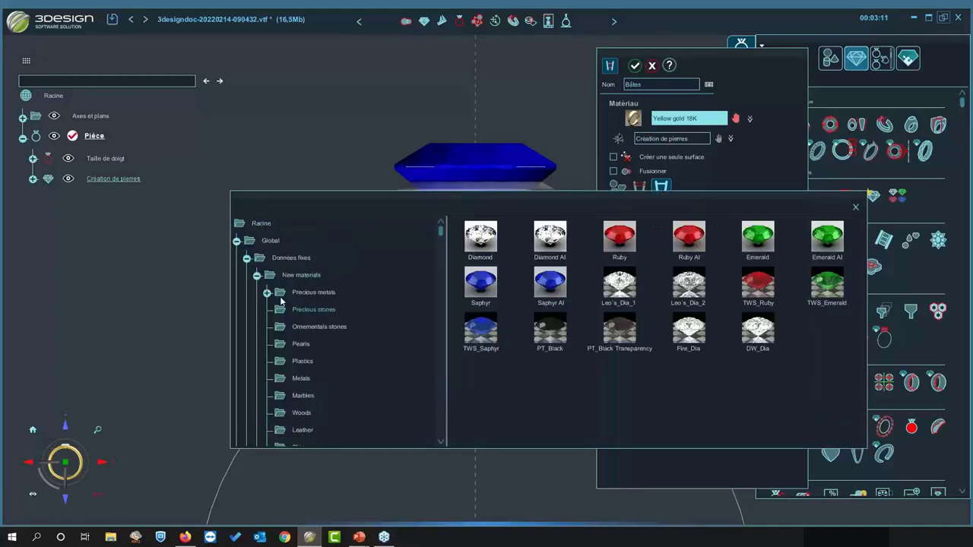
{"action": "scroll", "coordinate": [304, 310], "scroll_direction": "down", "scroll_amount": 3}
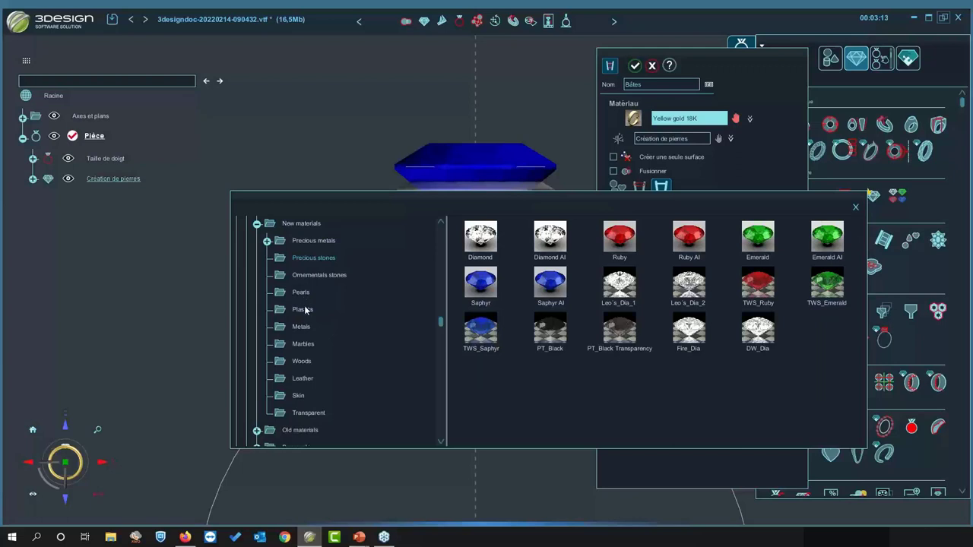
{"action": "left_click", "coordinate": [314, 258]}
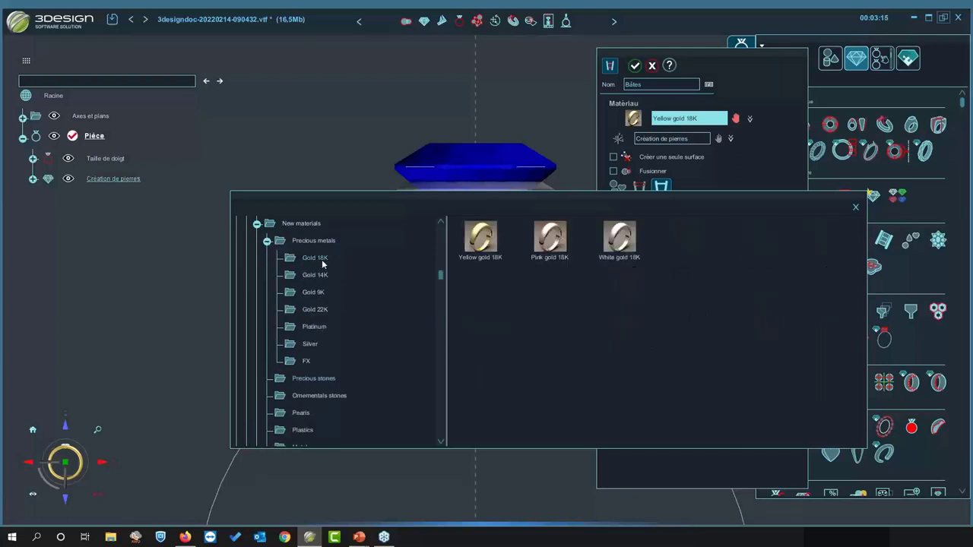
{"action": "double_click", "coordinate": [479, 238]}
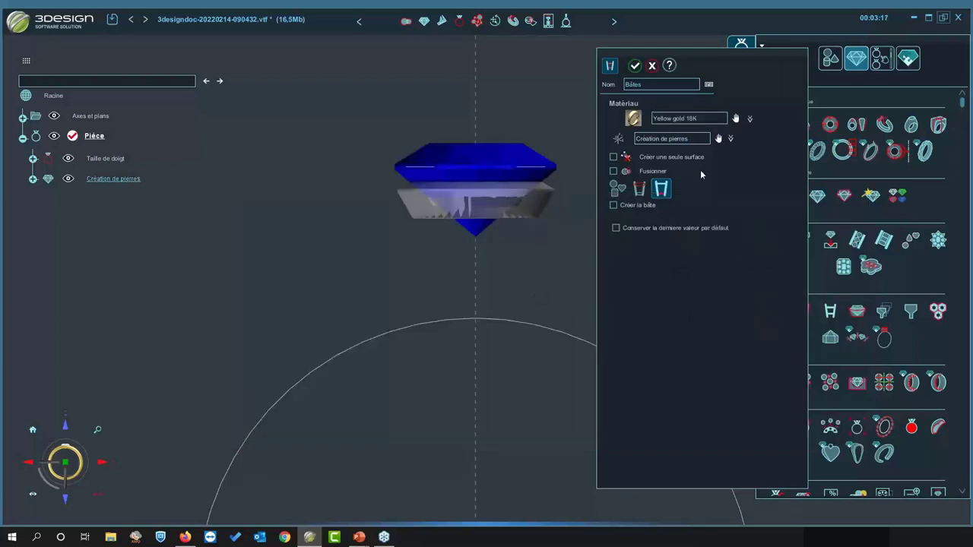
{"action": "left_click", "coordinate": [635, 67]}
{"action": "right_click_drag", "start_coordinate": [539, 124], "coordinate": [421, 295]}
{"action": "left_click", "coordinate": [32, 430]}
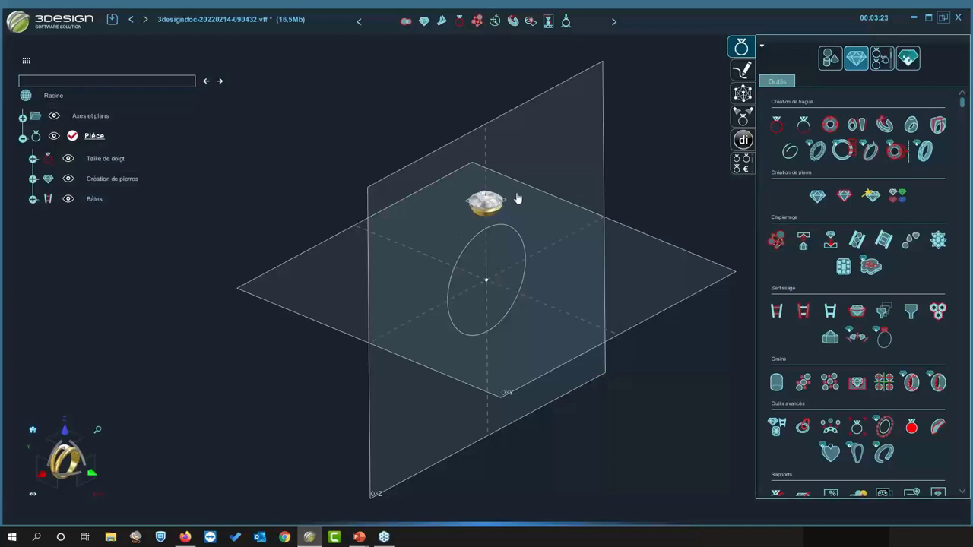
- Create a new sketch on the OXZ plane, closing the help page on new sketches
{"action": "scroll", "coordinate": [517, 198], "scroll_direction": "up", "scroll_amount": 3}
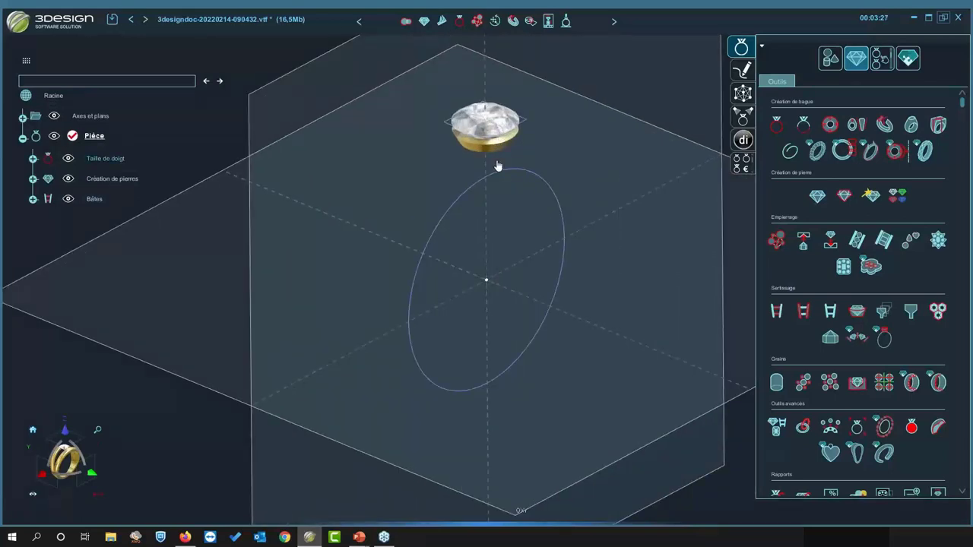
{"action": "scroll", "coordinate": [498, 166], "scroll_direction": "down", "scroll_amount": 2}
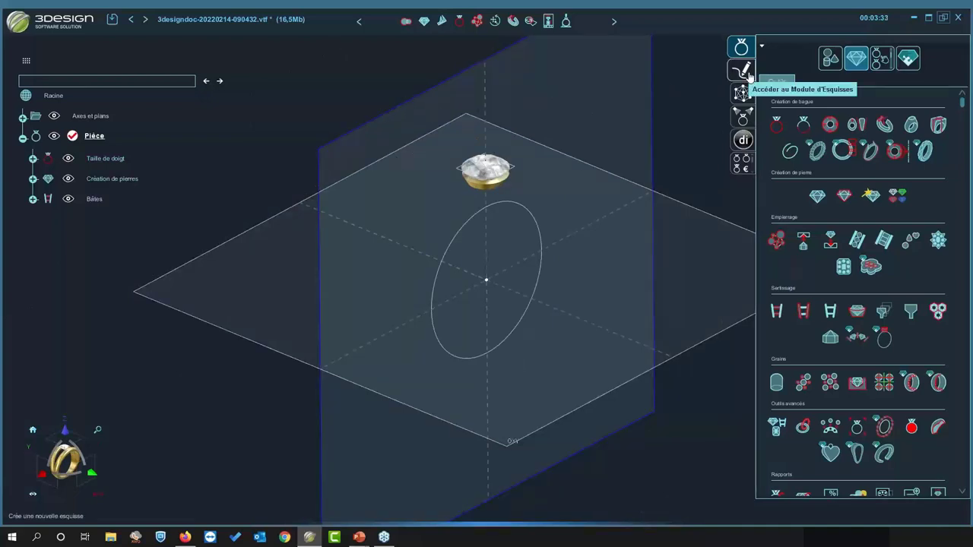
{"action": "key", "text": "F1"}
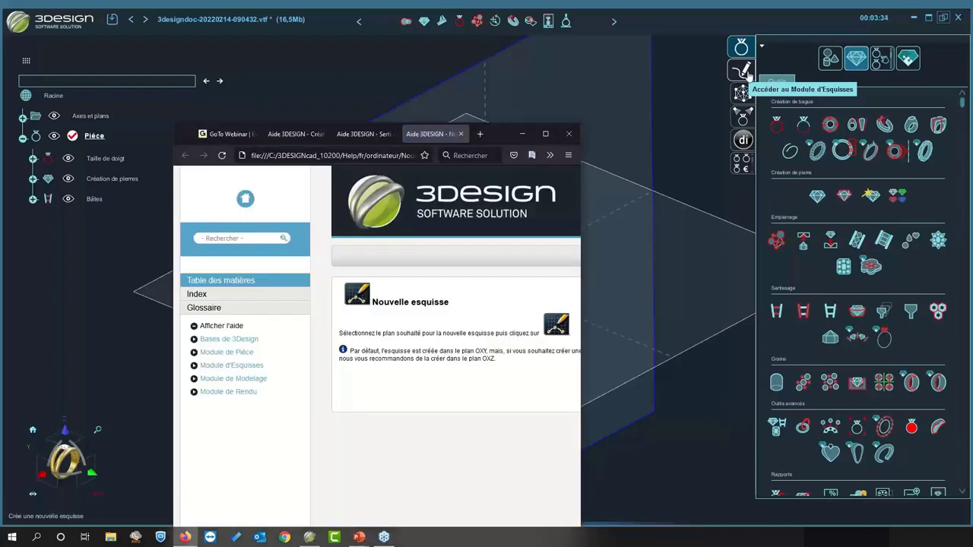
{"action": "left_click", "coordinate": [522, 134]}
{"action": "scroll", "coordinate": [384, 439], "scroll_direction": "down", "scroll_amount": 3}
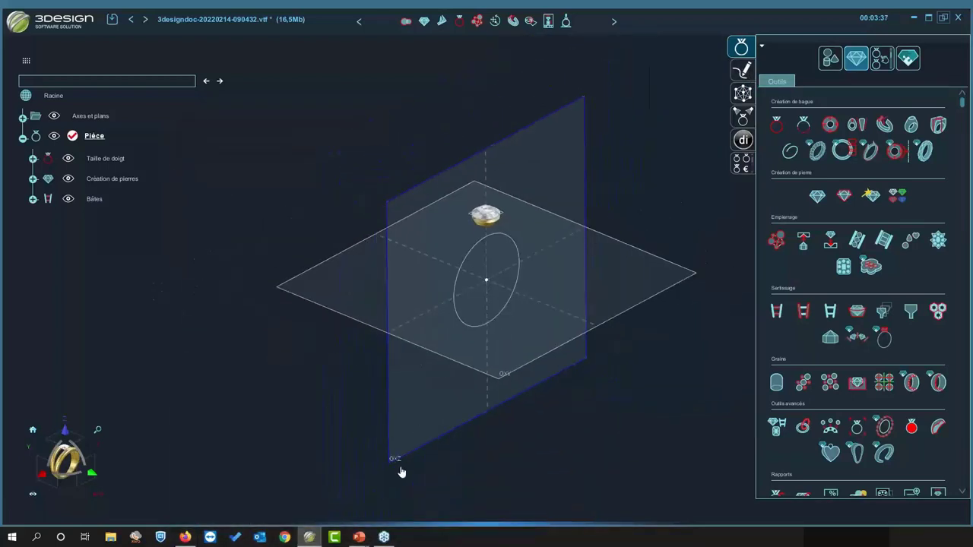
{"action": "left_click", "coordinate": [742, 72]}
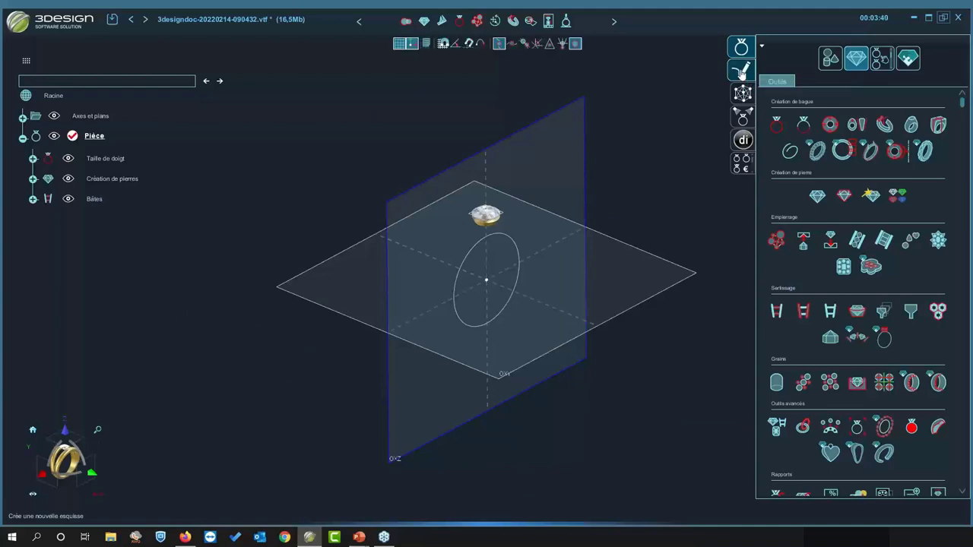
{"action": "scroll", "coordinate": [484, 175], "scroll_direction": "up", "scroll_amount": 1}
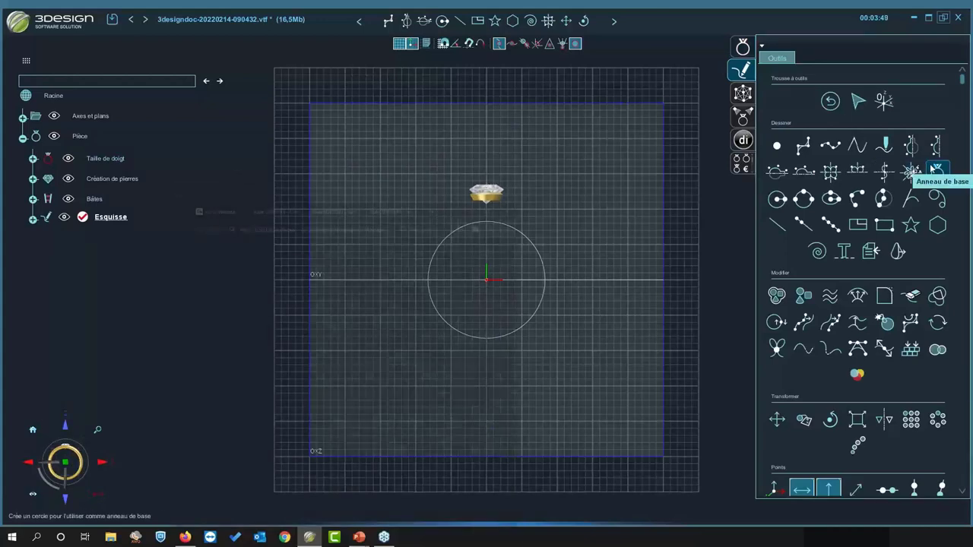
- Add a base ring (Anneau de base) of European size 52, centred on the origin, to the sketch
{"action": "key", "text": "F1"}
{"action": "left_click", "coordinate": [517, 135]}
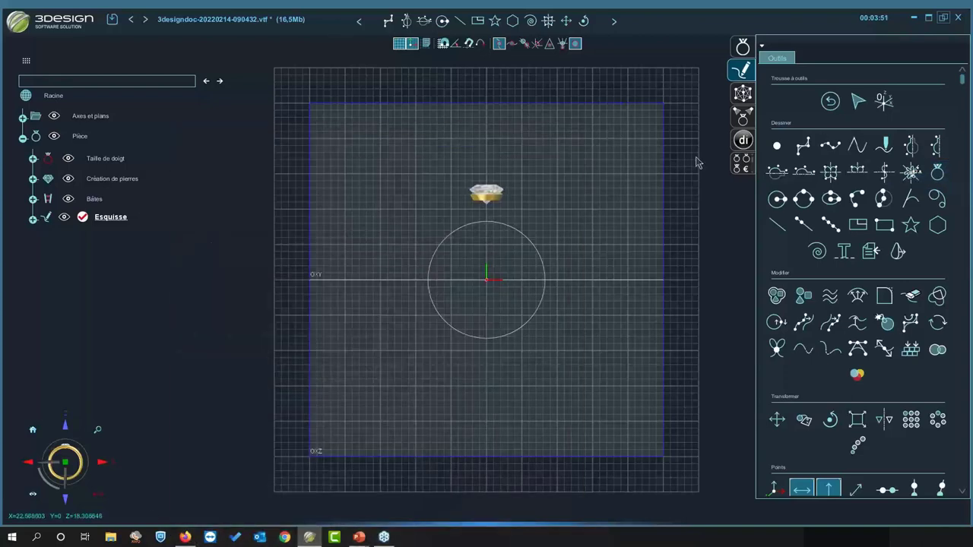
{"action": "left_click", "coordinate": [937, 174]}
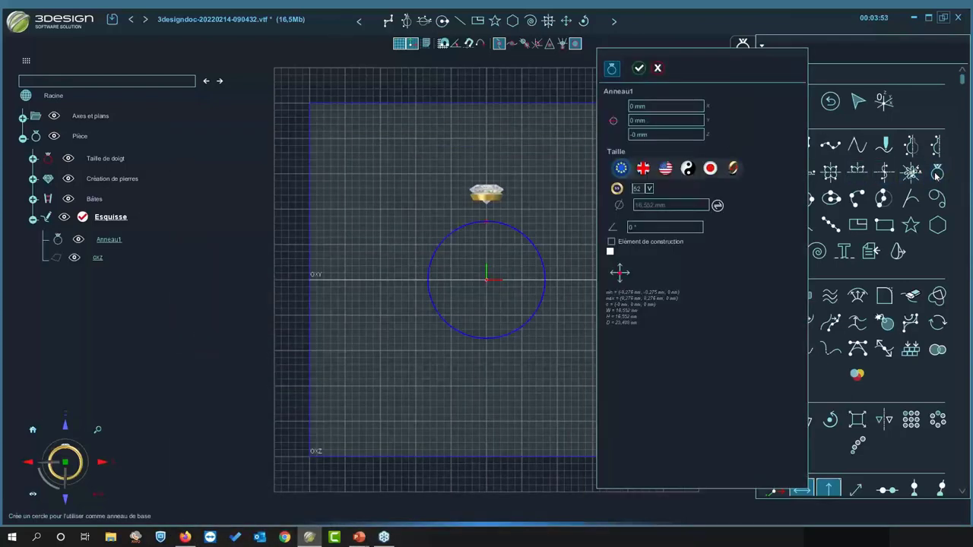
{"action": "left_click_drag", "start_coordinate": [685, 61], "coordinate": [658, 69]}
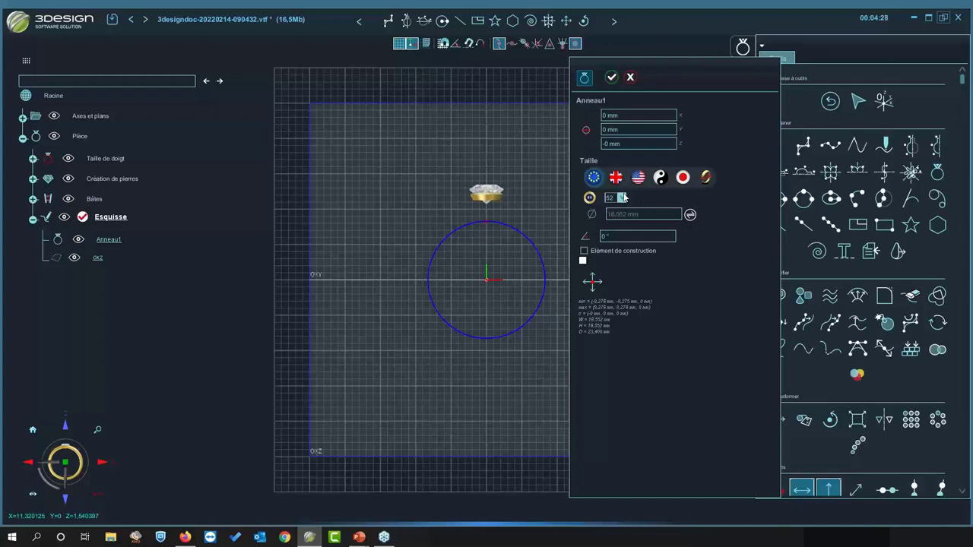
- Try a 45° opening angle on the base ring and discard the change
{"action": "left_click", "coordinate": [620, 234]}
{"action": "left_click", "coordinate": [642, 142]}
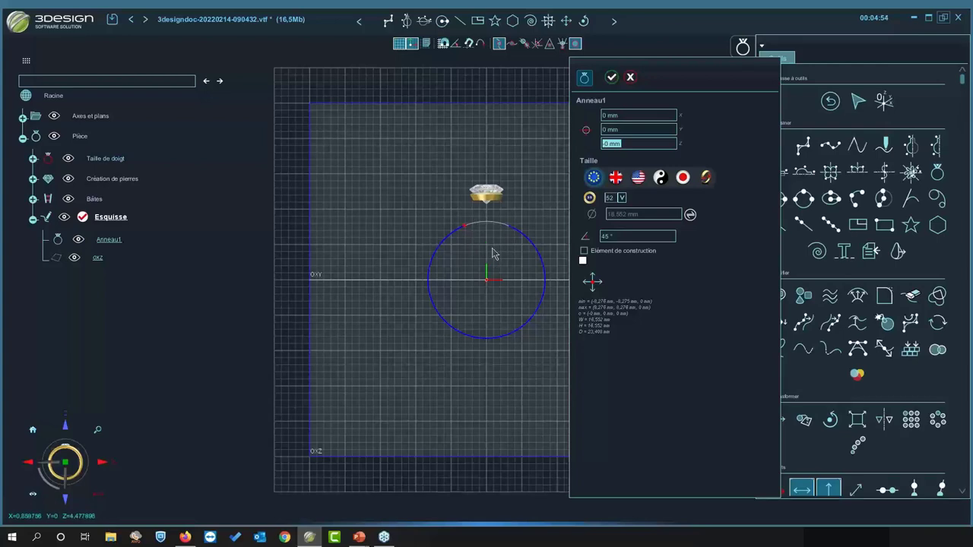
{"action": "left_click", "coordinate": [628, 78]}
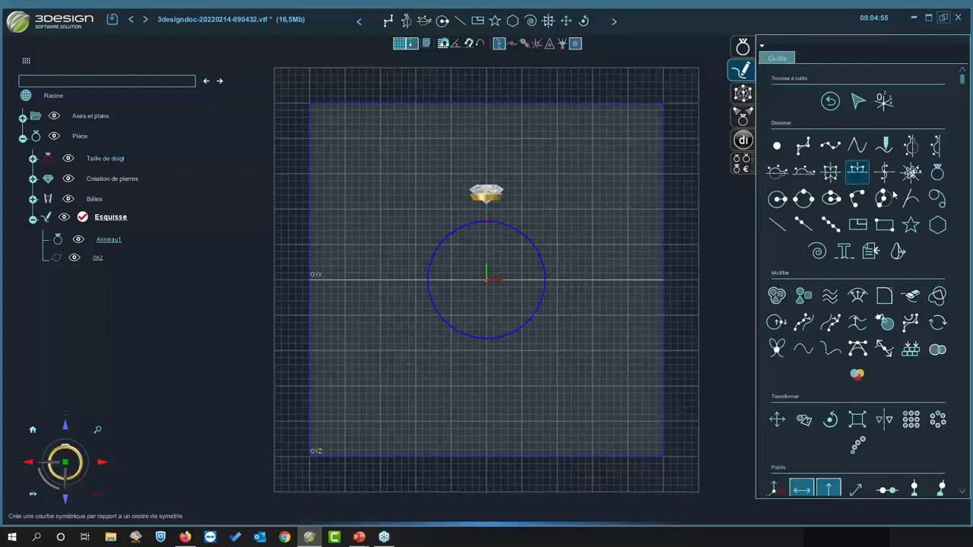
{"action": "double_click", "coordinate": [508, 226]}
{"action": "left_click", "coordinate": [610, 81]}
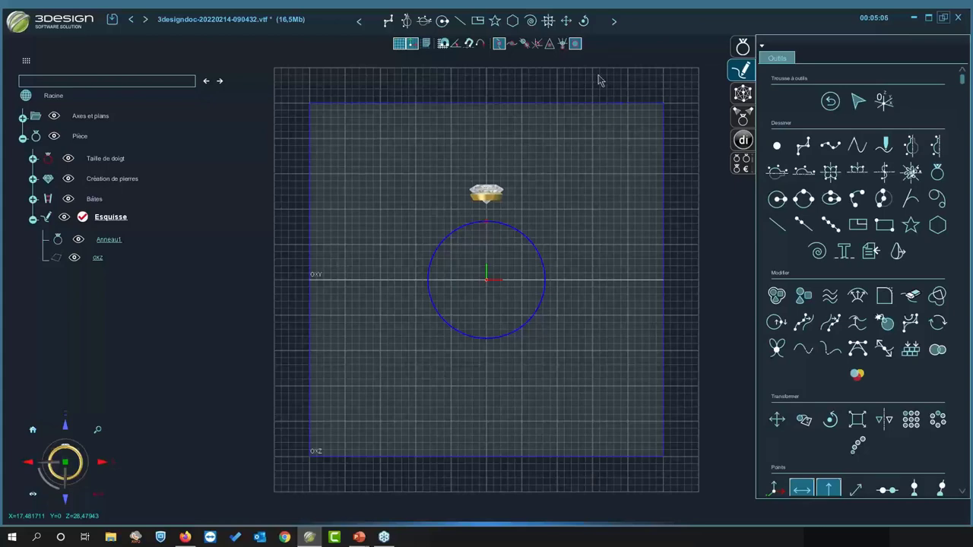
- Start an offset (Décalage) of the base ring with its direction reversed
{"action": "left_click", "coordinate": [857, 297]}
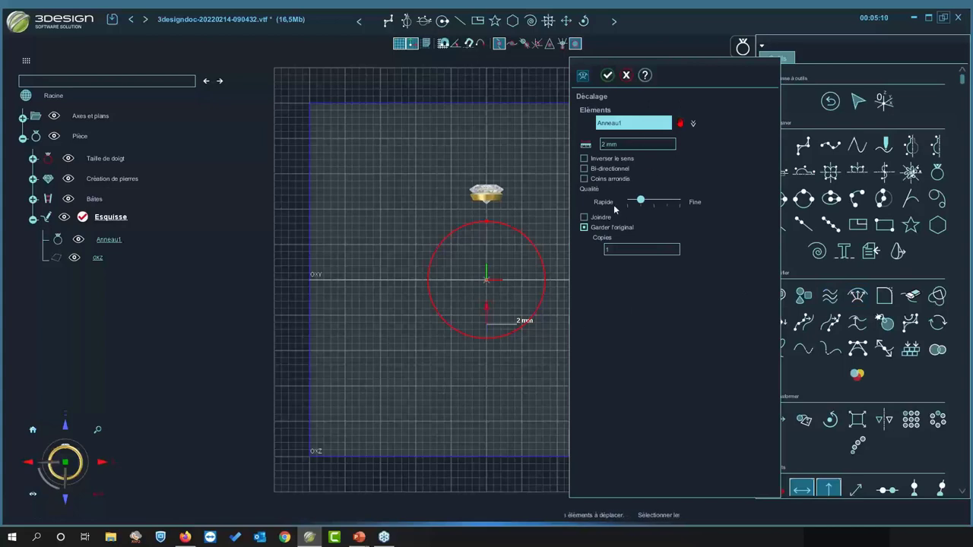
{"action": "left_click", "coordinate": [585, 159]}
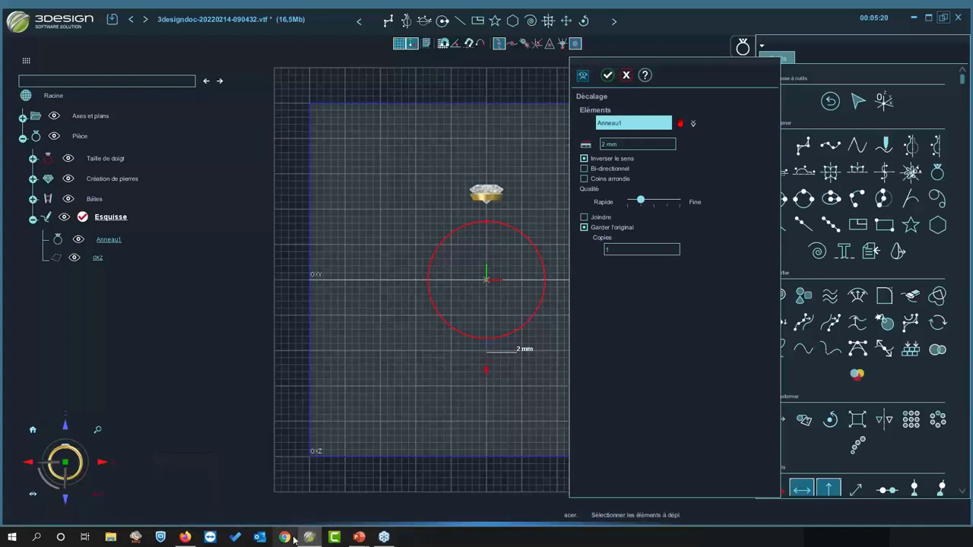
- Switch to PowerPoint, review slide 4 of SANT VALEN.pptx on the sketch curves, and return to 3DESIGN
{"action": "mouse_move", "coordinate": [358, 537]}
{"action": "left_click", "coordinate": [325, 490]}
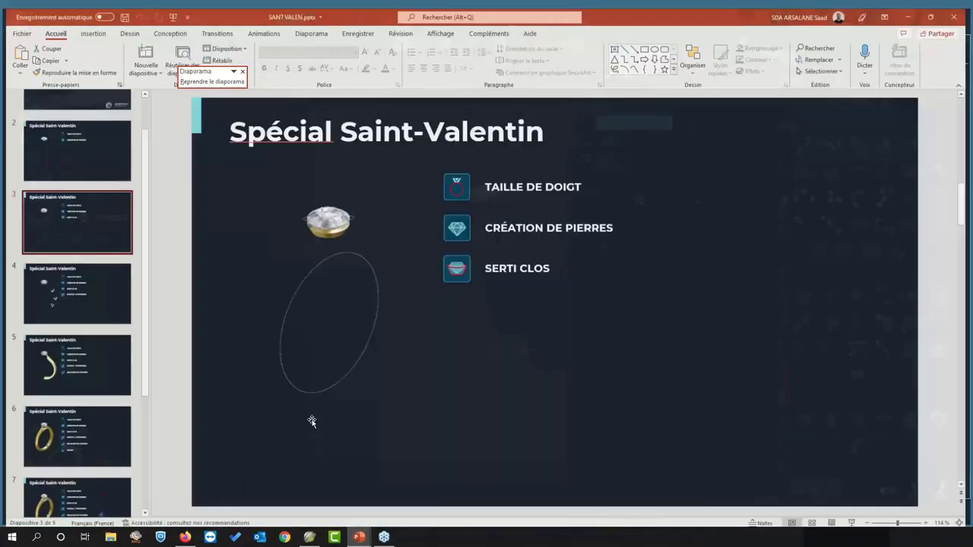
{"action": "left_click", "coordinate": [82, 292]}
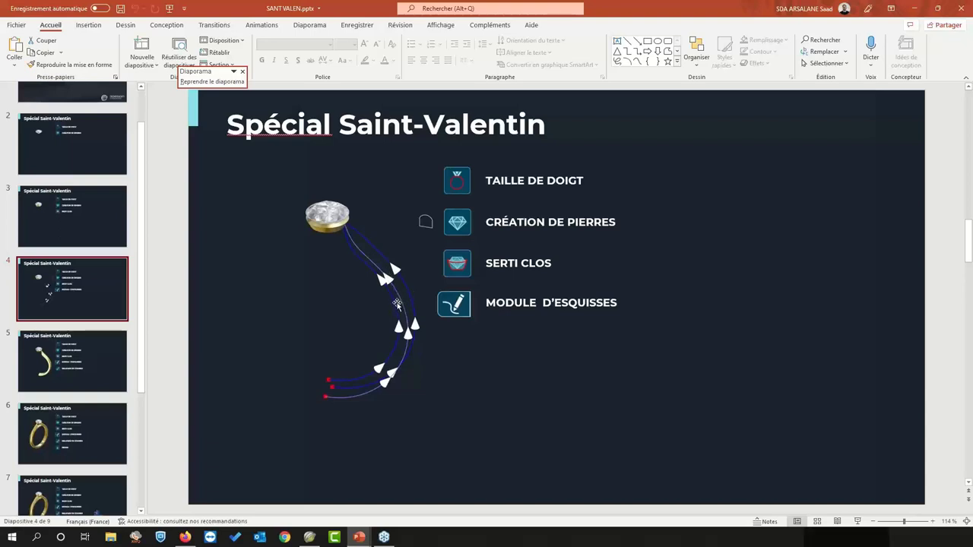
{"action": "left_click", "coordinate": [921, 8]}
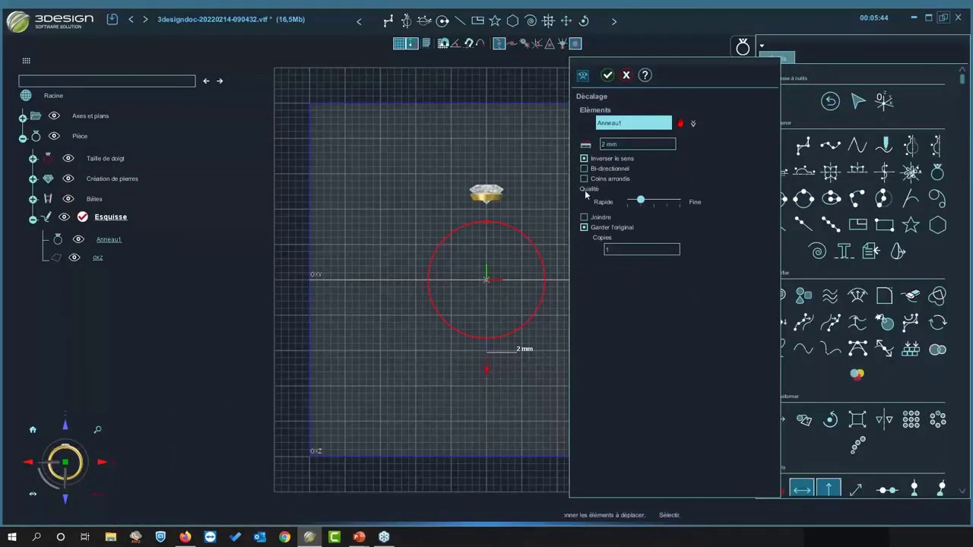
- Set the base ring's offset distance to 1.5 mm and accept the offset
{"action": "left_click", "coordinate": [628, 143]}
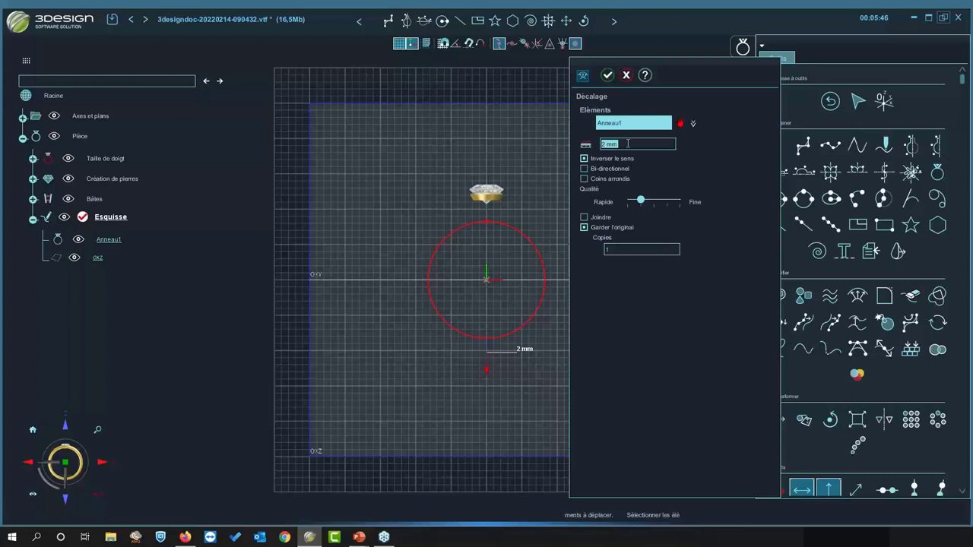
{"action": "type", "text": "1.5"}
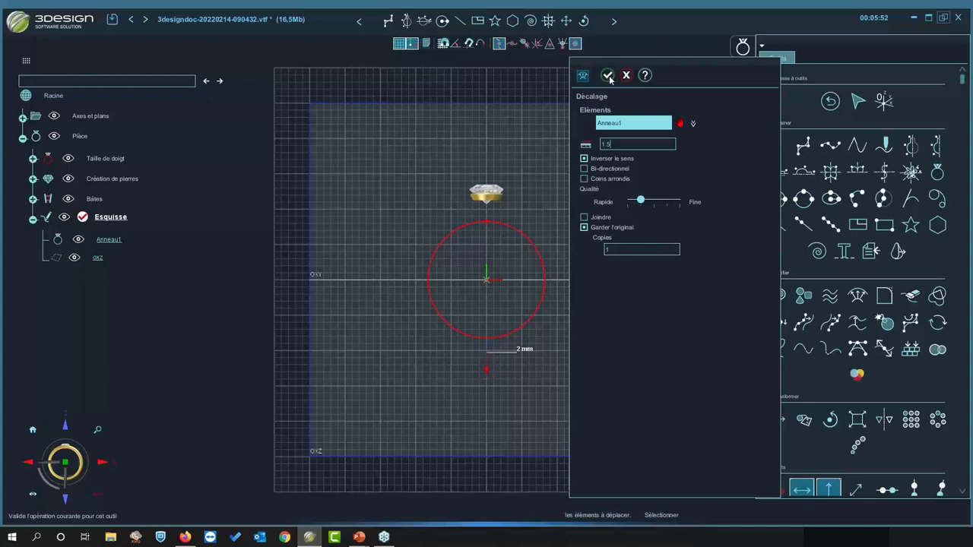
{"action": "left_click", "coordinate": [608, 75]}
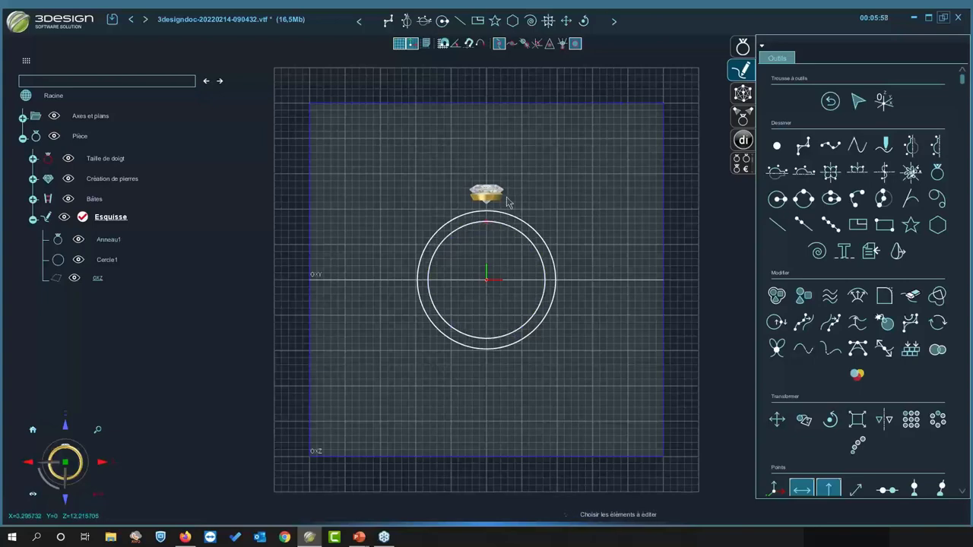
- Draw a vertical line from its midpoint at the ring's center, about 28.2 mm long
{"action": "scroll", "coordinate": [493, 210], "scroll_direction": "up", "scroll_amount": 2}
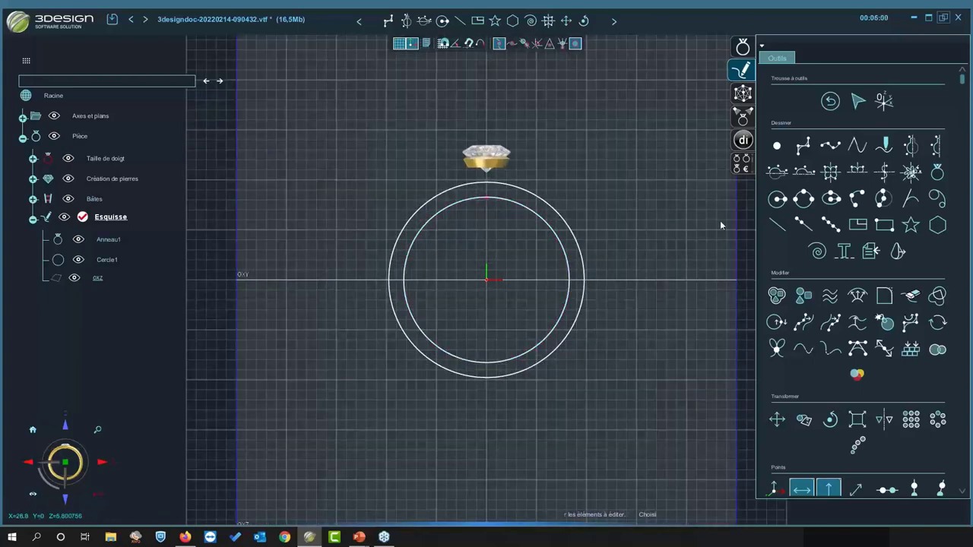
{"action": "left_click", "coordinate": [800, 225]}
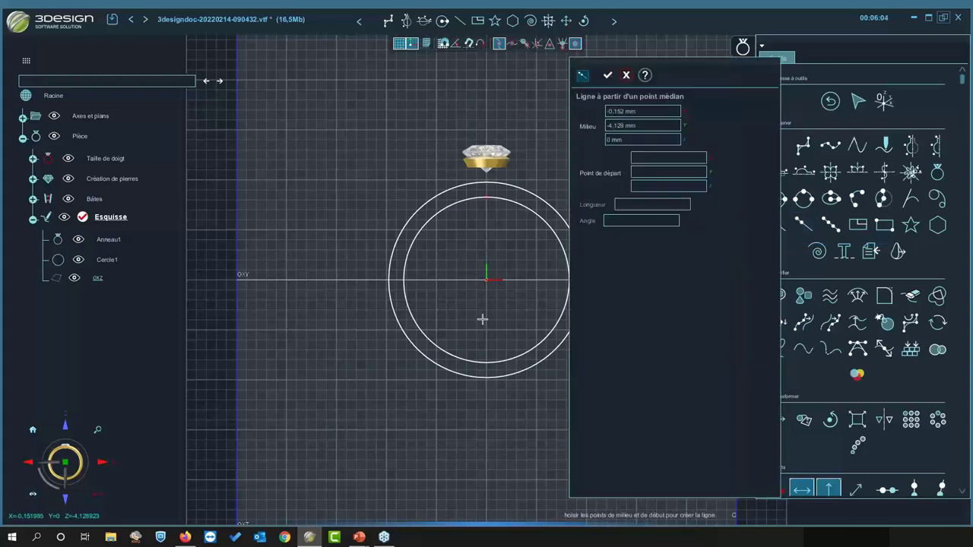
{"action": "left_click", "coordinate": [486, 280]}
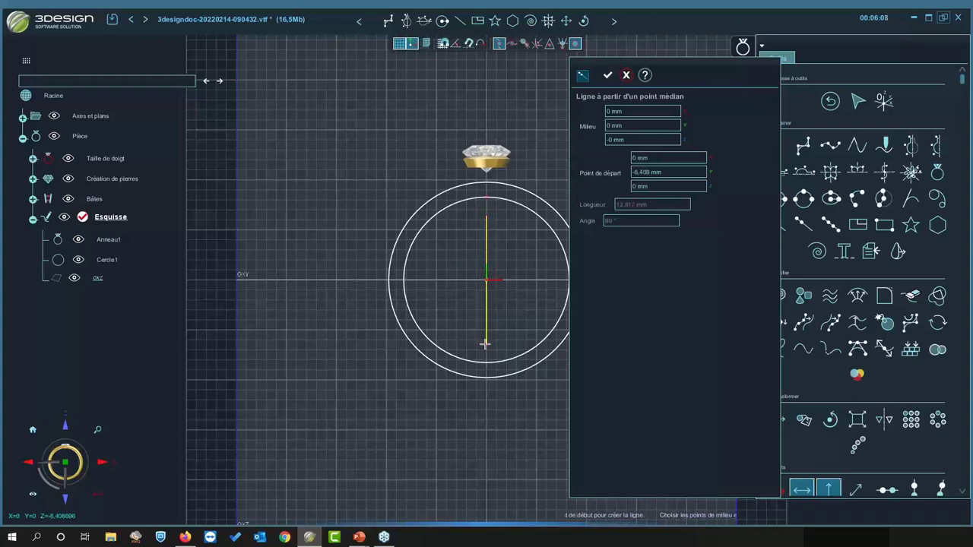
{"action": "left_click", "coordinate": [490, 422]}
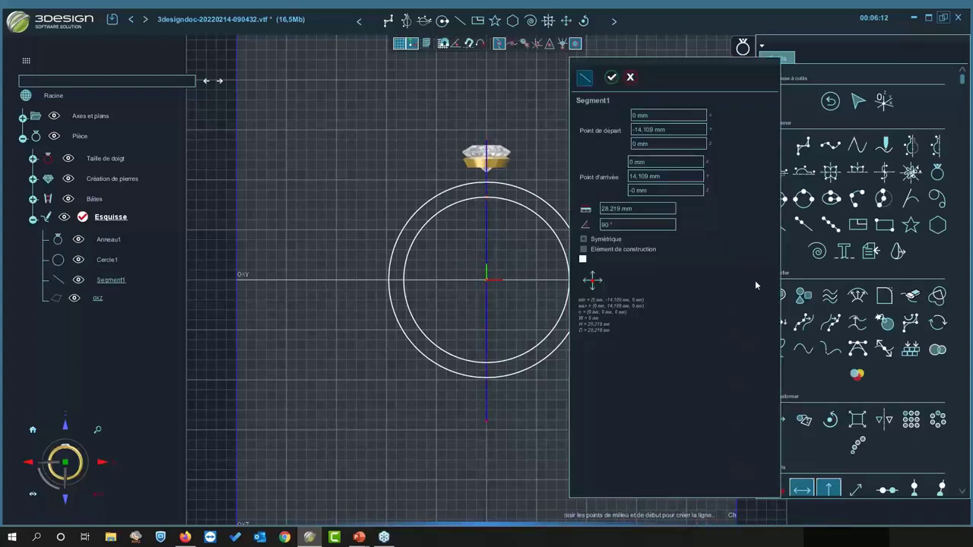
{"action": "left_click", "coordinate": [613, 75]}
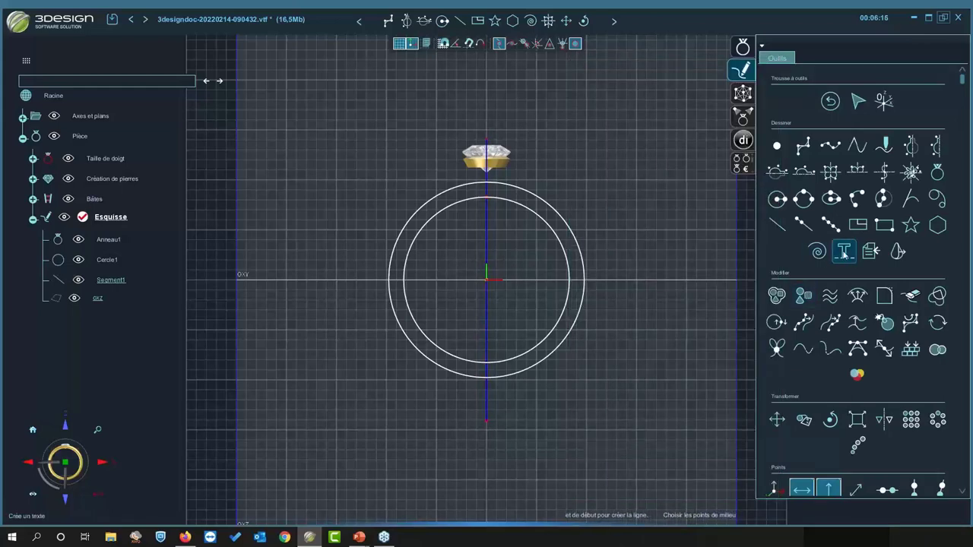
- Trim away the left half of the outer offset circle along the vertical line
{"action": "left_click", "coordinate": [911, 296]}
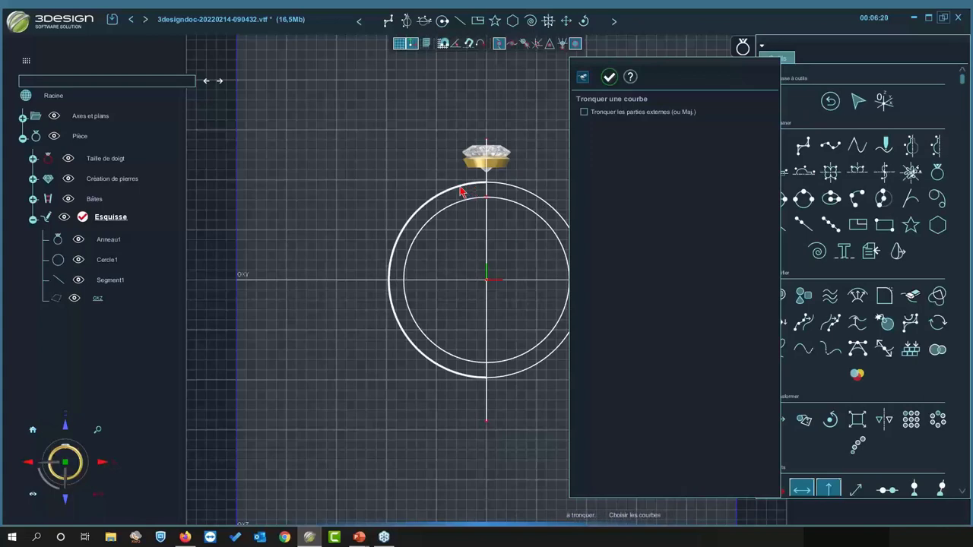
{"action": "left_click", "coordinate": [461, 193]}
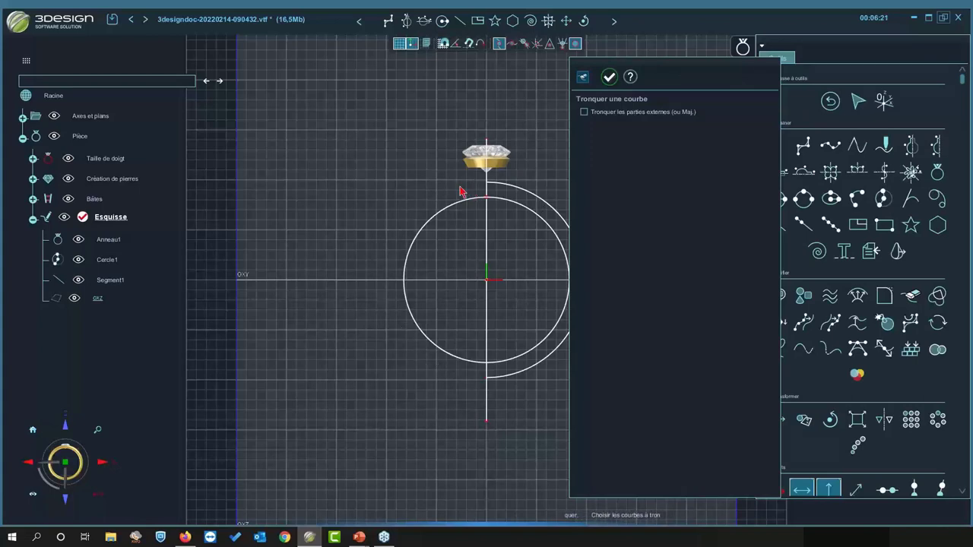
{"action": "left_click", "coordinate": [609, 77]}
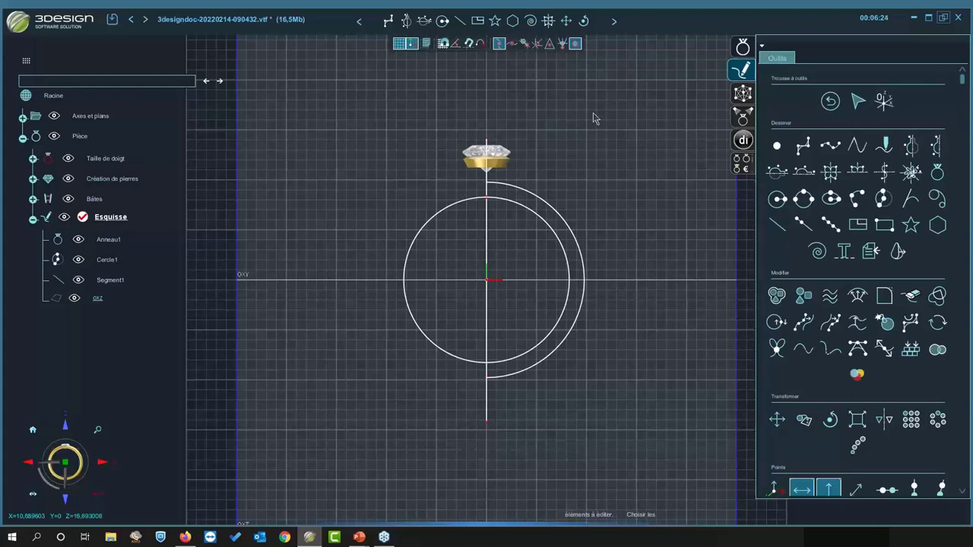
- Convert the remaining outer half circle into a NURBS curve and check its properties
{"action": "left_click", "coordinate": [533, 196]}
{"action": "left_click", "coordinate": [611, 77]}
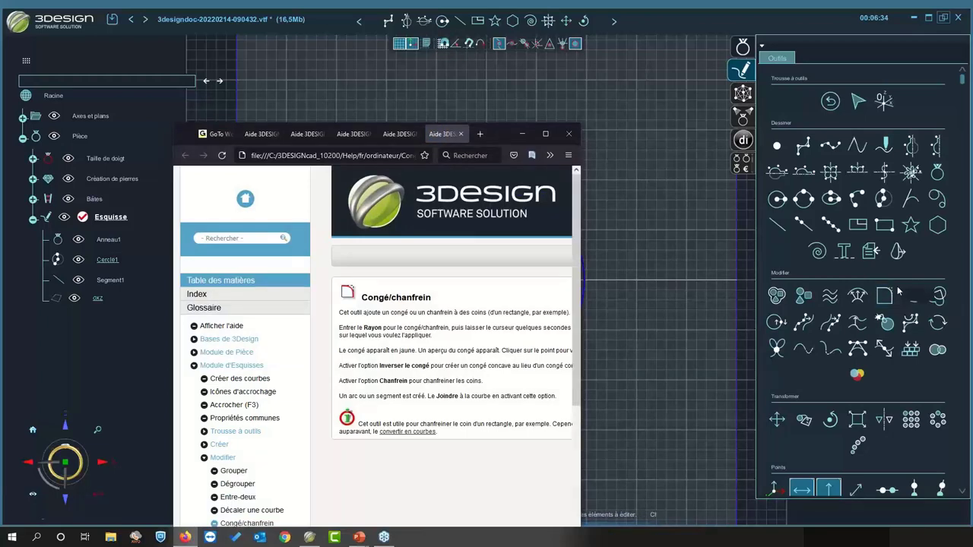
{"action": "left_click", "coordinate": [523, 134]}
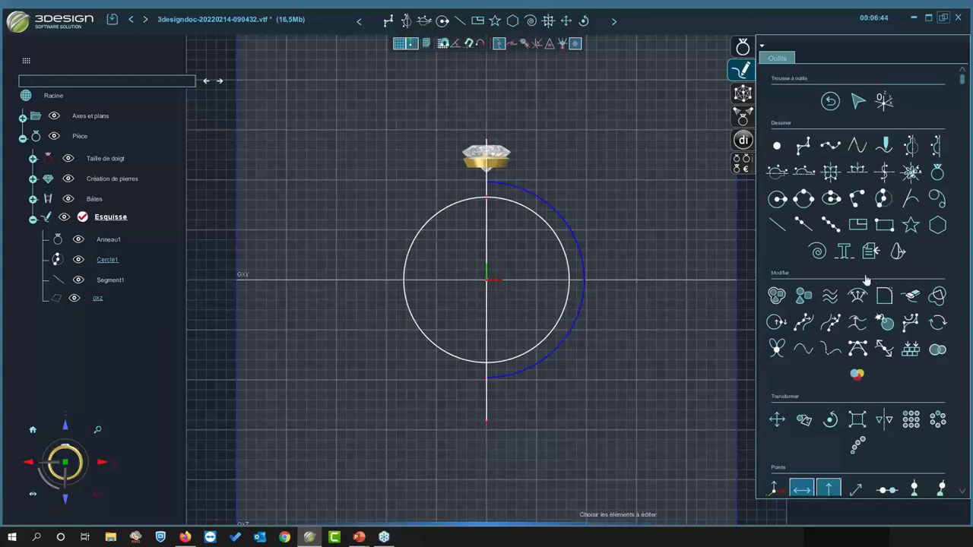
{"action": "left_click", "coordinate": [912, 325]}
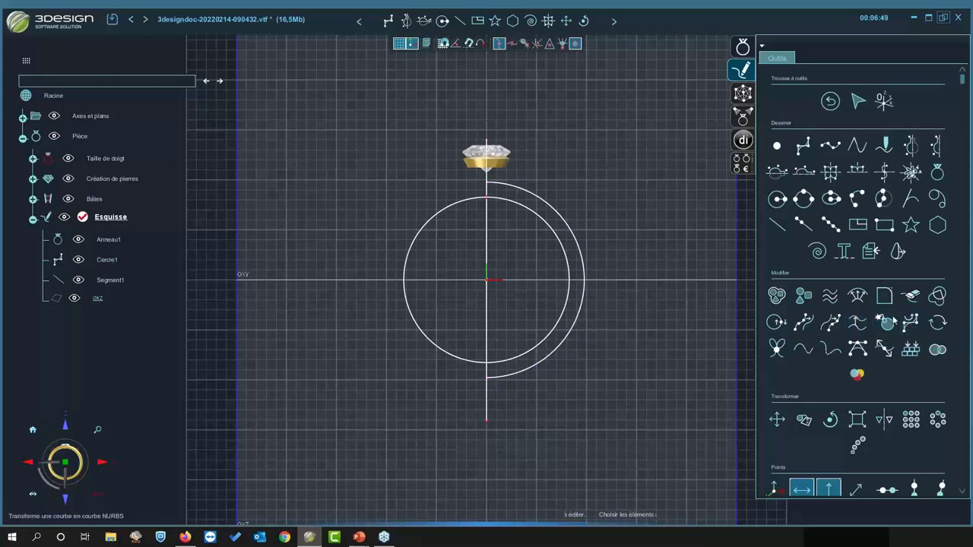
{"action": "left_click", "coordinate": [568, 234]}
{"action": "left_click_drag", "start_coordinate": [669, 65], "coordinate": [707, 54]}
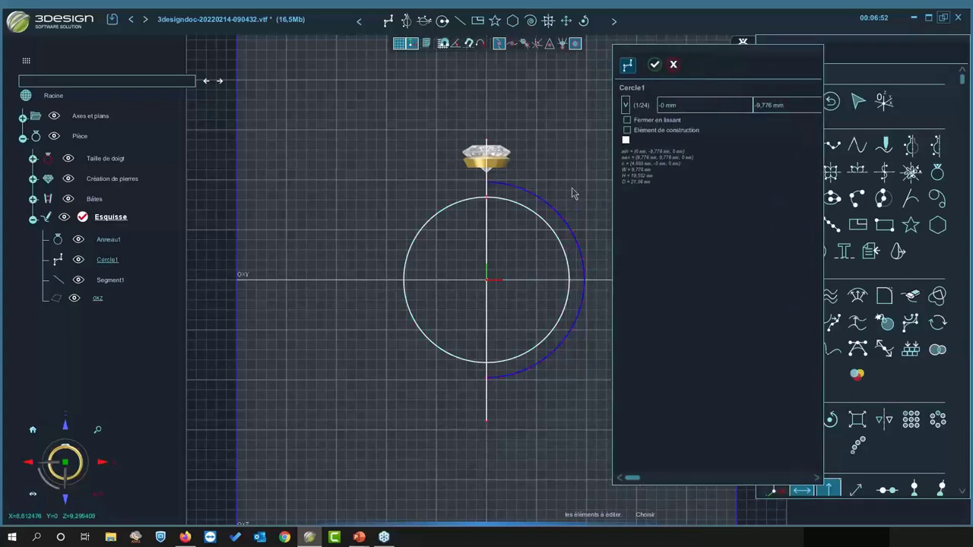
{"action": "scroll", "coordinate": [573, 194], "scroll_direction": "up", "scroll_amount": 1}
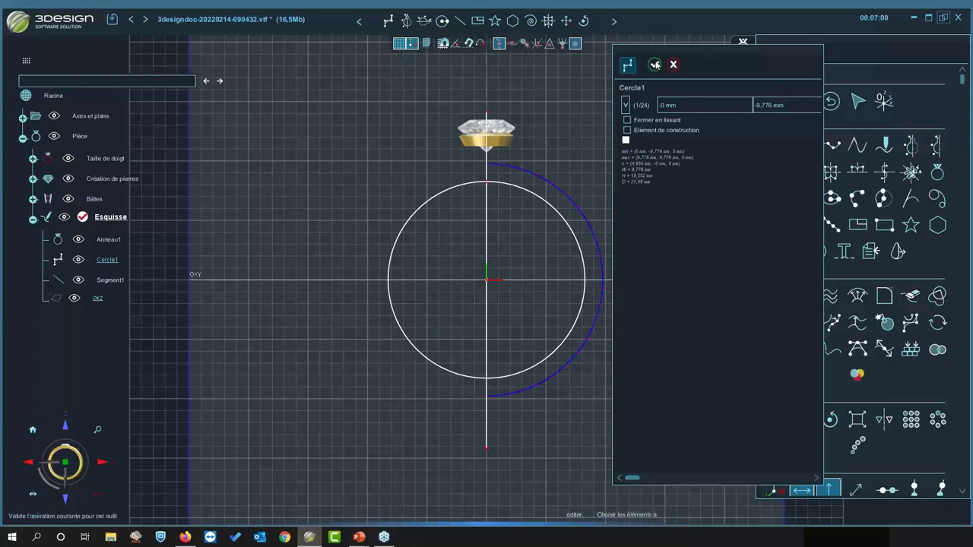
{"action": "left_click", "coordinate": [654, 65]}
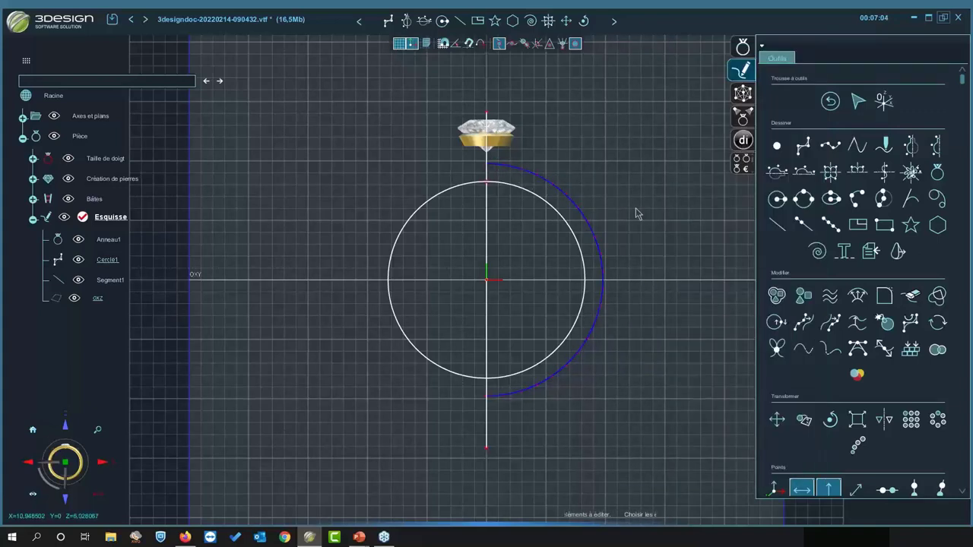
- Try reshaping the outer half circle by moving its upper control points out of plane in 3D, and undo the changes
{"action": "right_click_drag", "start_coordinate": [637, 213], "coordinate": [474, 219]}
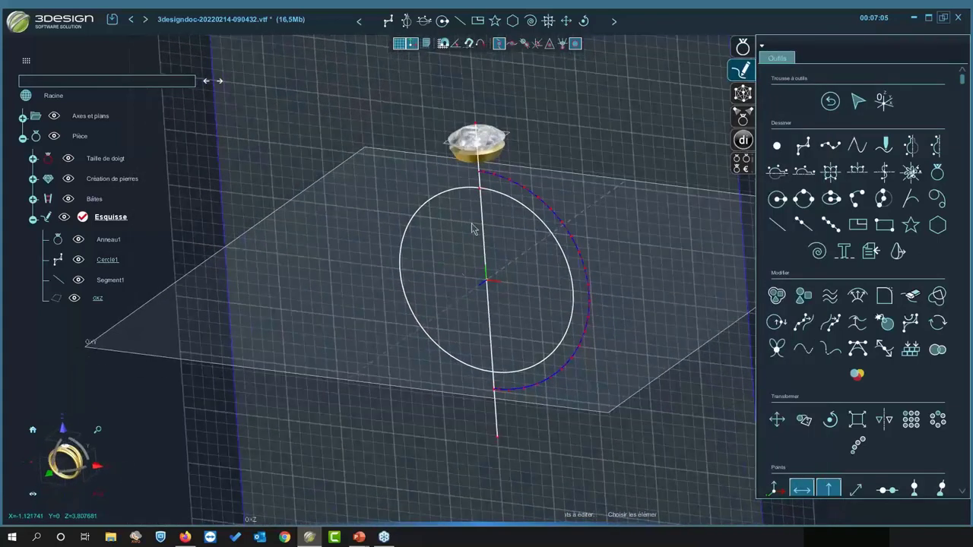
{"action": "double_click", "coordinate": [485, 180]}
{"action": "left_click", "coordinate": [654, 65]}
{"action": "left_click", "coordinate": [774, 489]}
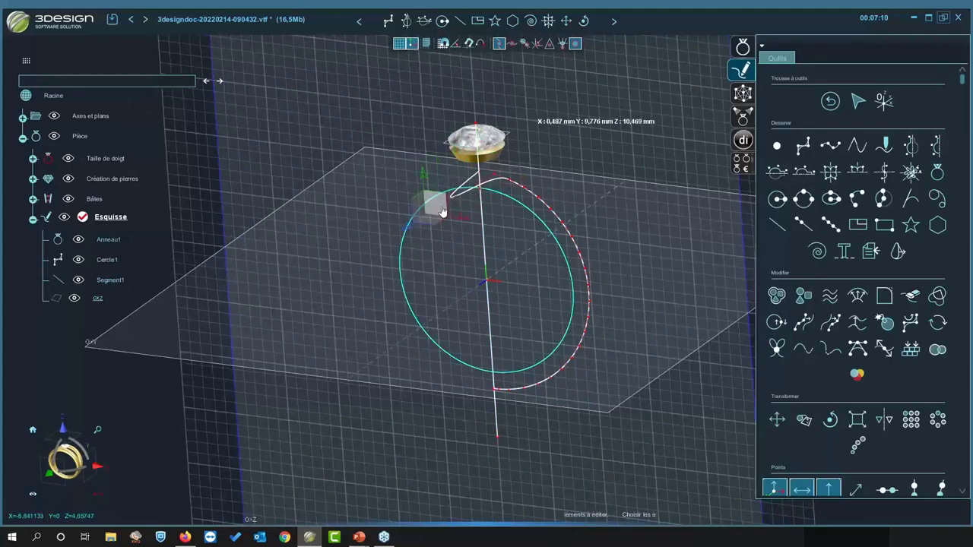
{"action": "left_click", "coordinate": [491, 196]}
{"action": "left_click_drag", "start_coordinate": [491, 196], "coordinate": [526, 211]}
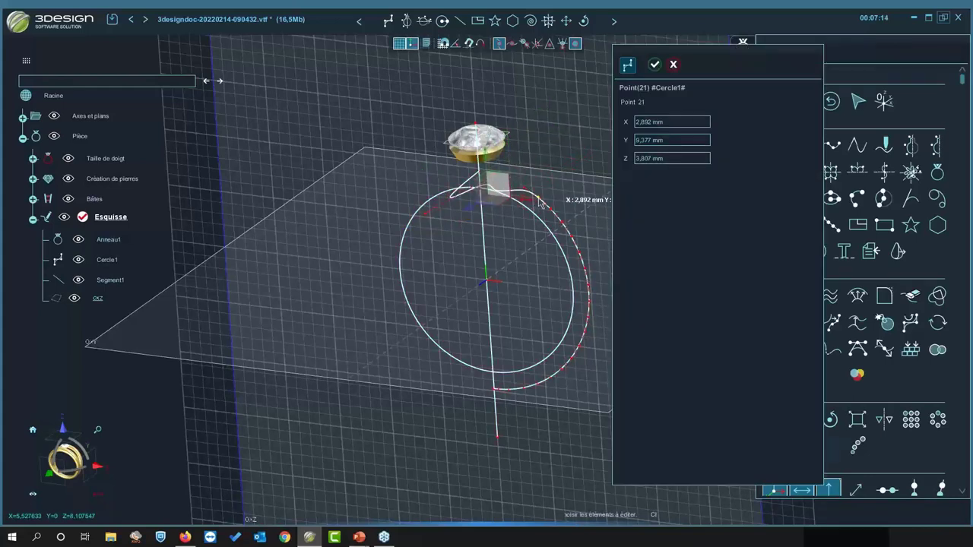
{"action": "left_click", "coordinate": [673, 64]}
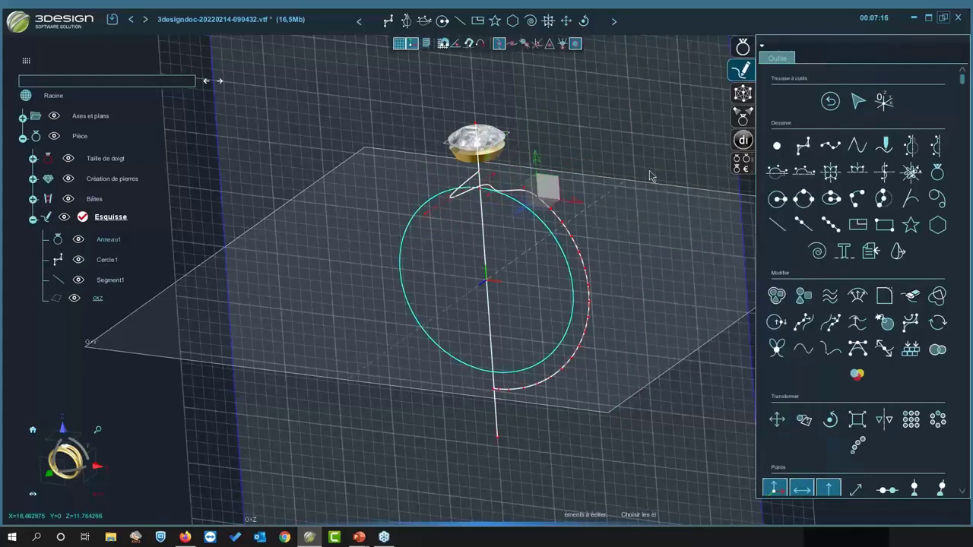
{"action": "key", "text": "ctrl+z"}
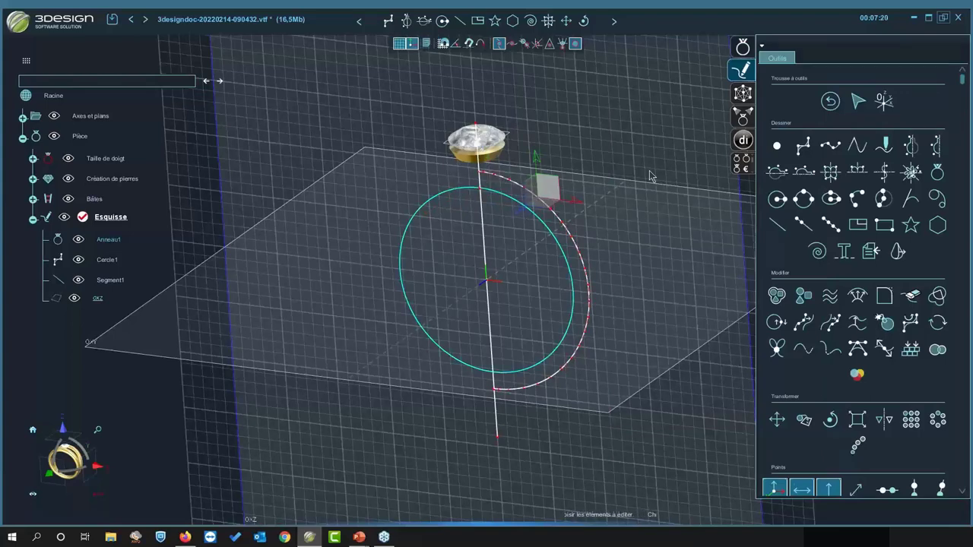
{"action": "key", "text": "Escape"}
{"action": "key", "text": "1"}
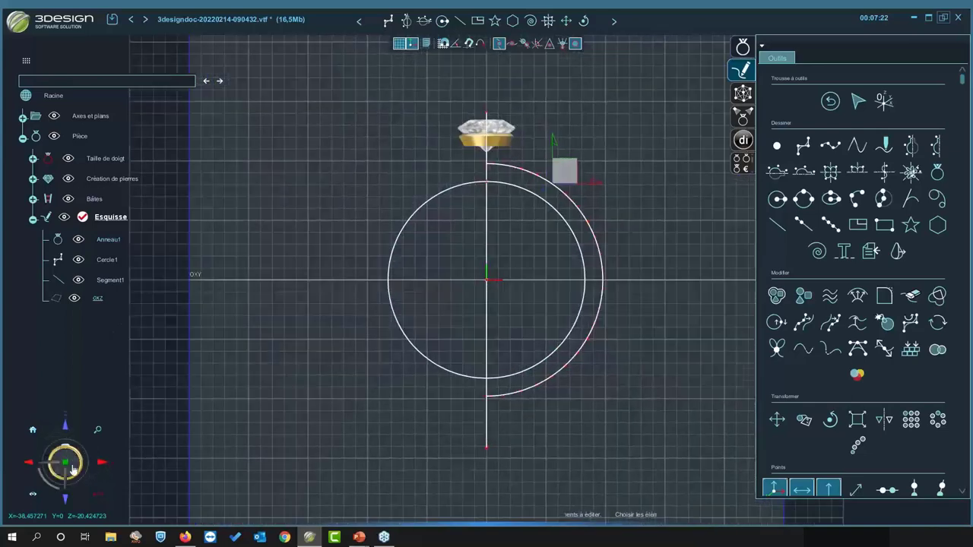
{"action": "key", "text": "Escape"}
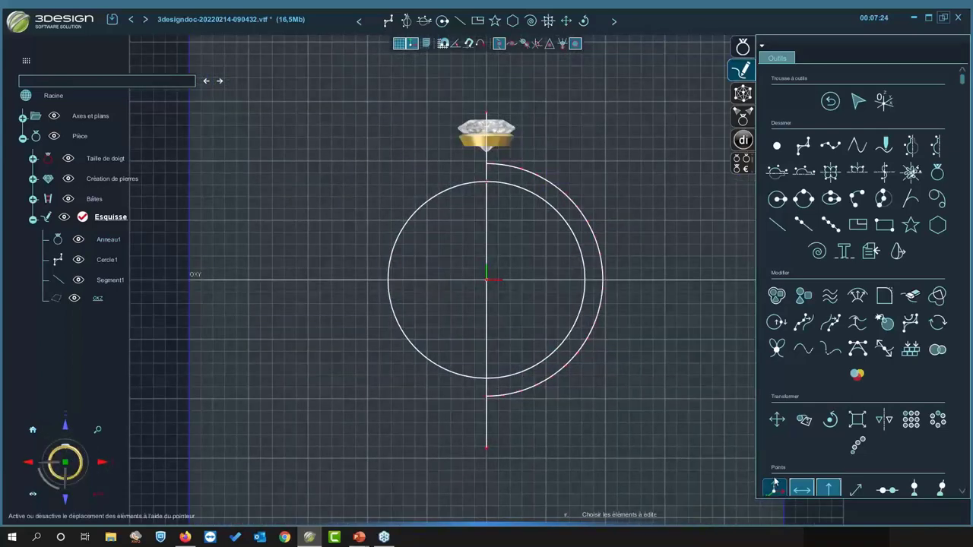
- Rebuild the outer half circle with 12 points without keeping the original
{"action": "left_click", "coordinate": [602, 256]}
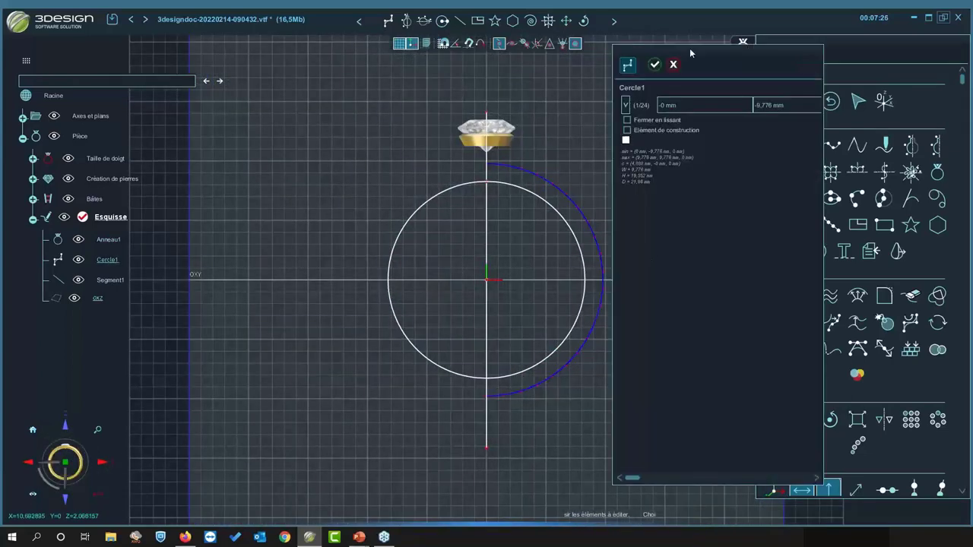
{"action": "left_click", "coordinate": [655, 65]}
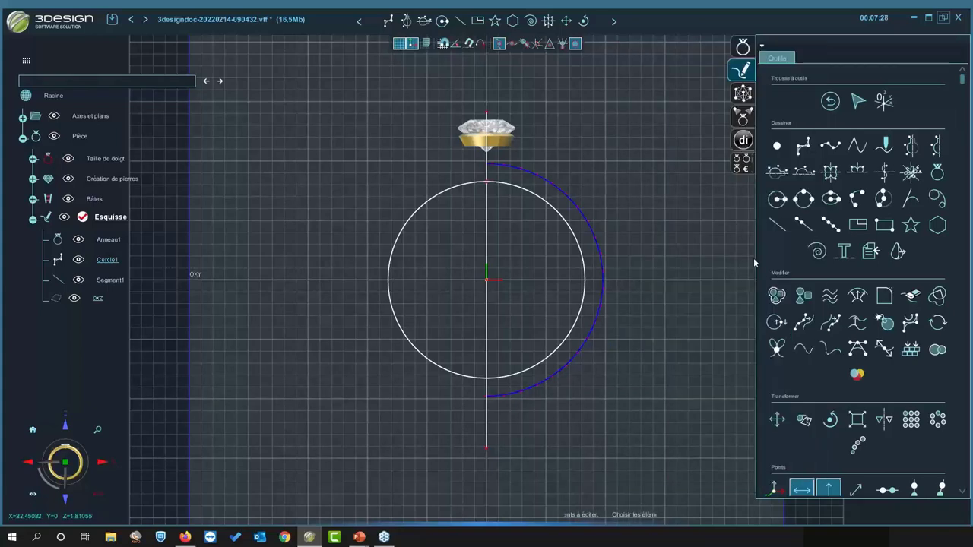
{"action": "left_click", "coordinate": [910, 350]}
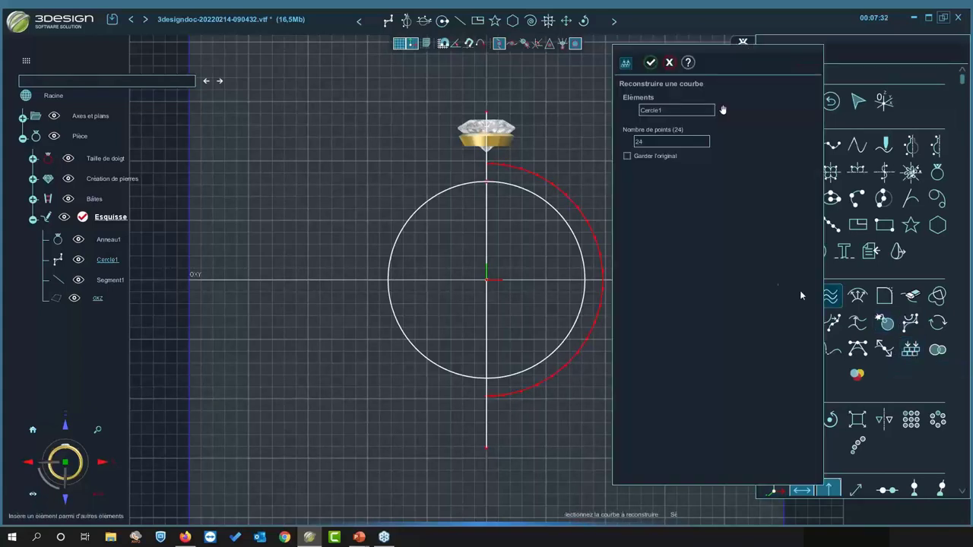
{"action": "left_click_drag", "start_coordinate": [723, 60], "coordinate": [736, 59]}
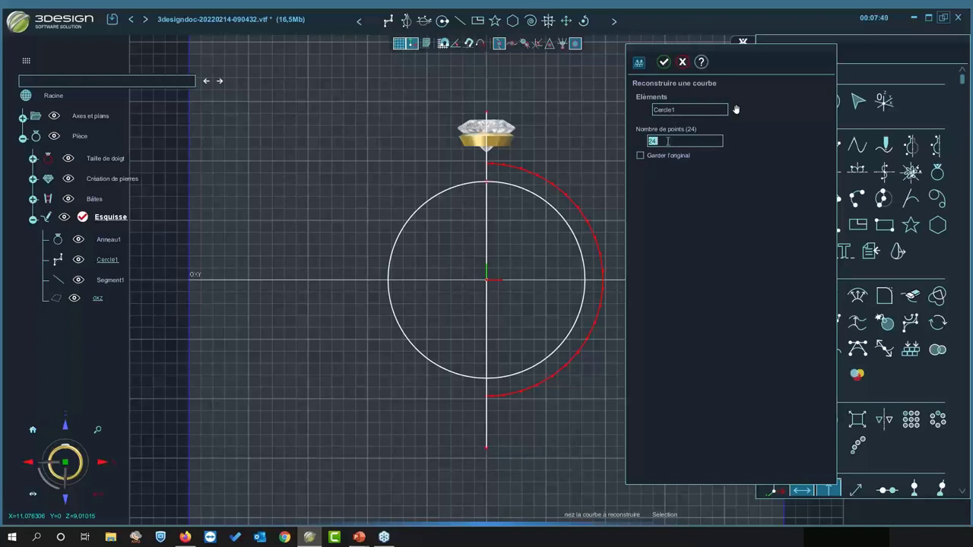
{"action": "left_click", "coordinate": [674, 141]}
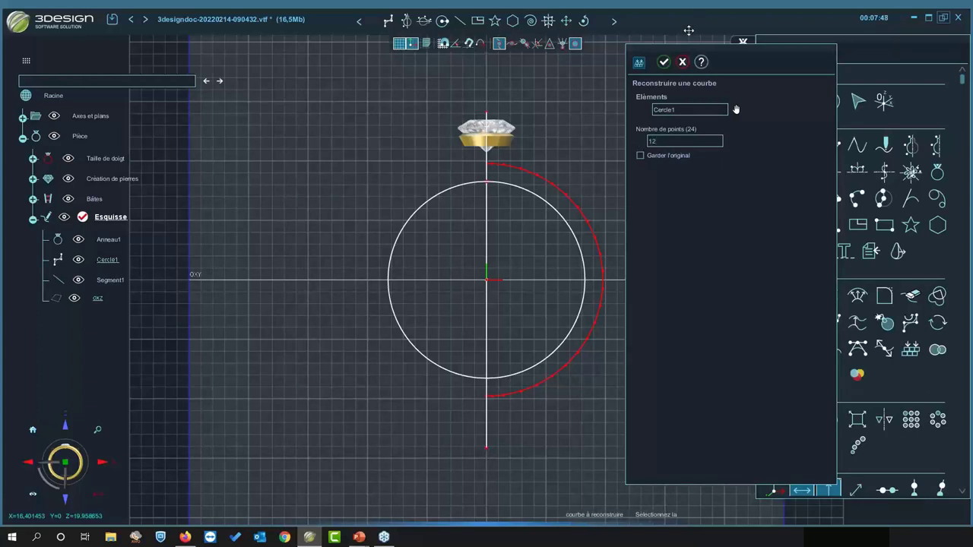
{"action": "left_click", "coordinate": [664, 62]}
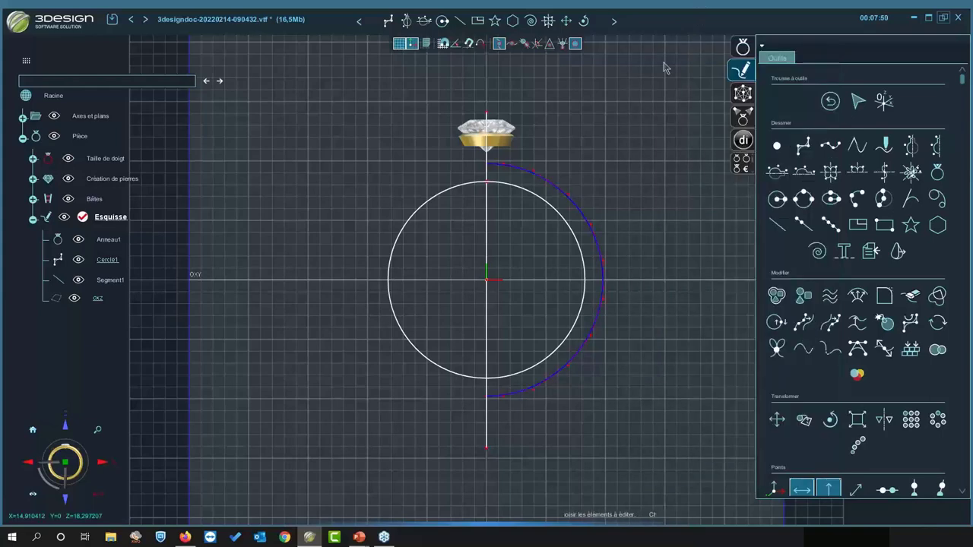
- Try moving the rebuilt curve's upper control points sideways in 3D, discard the change and return to the front view
{"action": "left_click", "coordinate": [486, 163]}
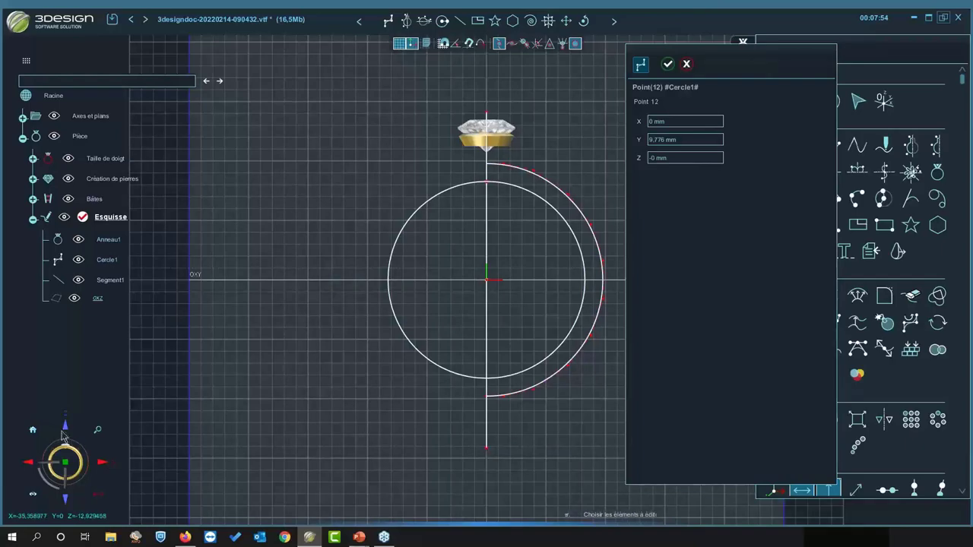
{"action": "left_click", "coordinate": [33, 430]}
{"action": "middle_click_drag", "start_coordinate": [111, 411], "coordinate": [149, 254]}
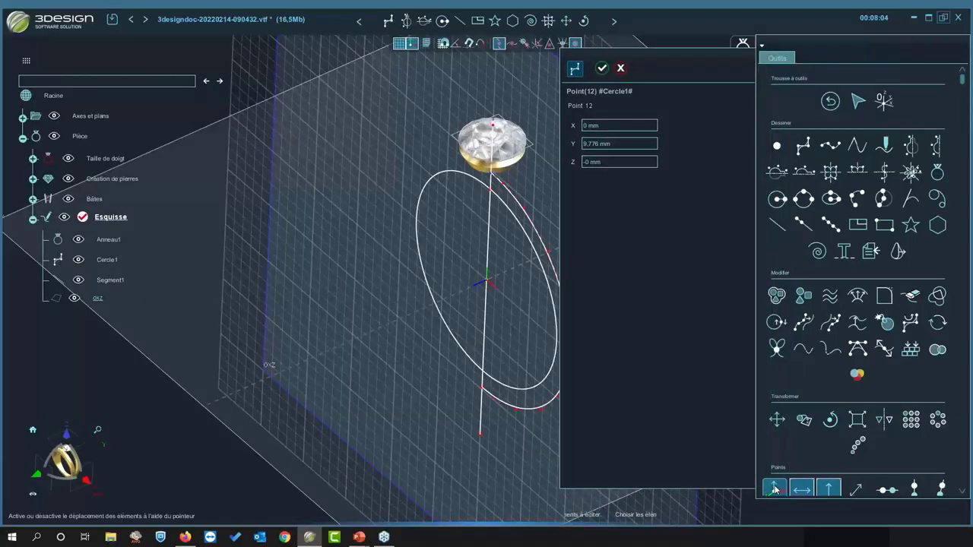
{"action": "left_click", "coordinate": [461, 193]}
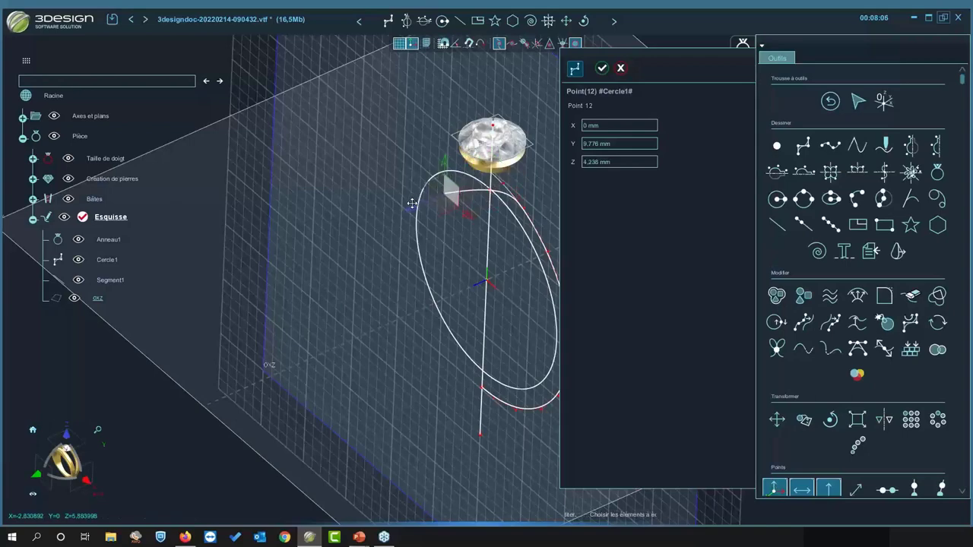
{"action": "left_click", "coordinate": [502, 194]}
{"action": "left_click_drag", "start_coordinate": [466, 206], "coordinate": [480, 270]}
{"action": "left_click", "coordinate": [495, 217]}
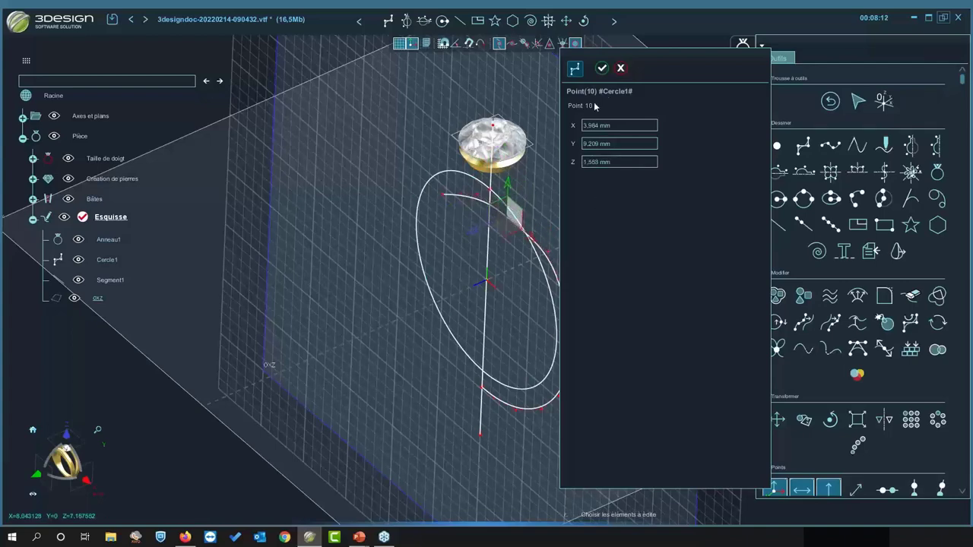
{"action": "left_click", "coordinate": [620, 68]}
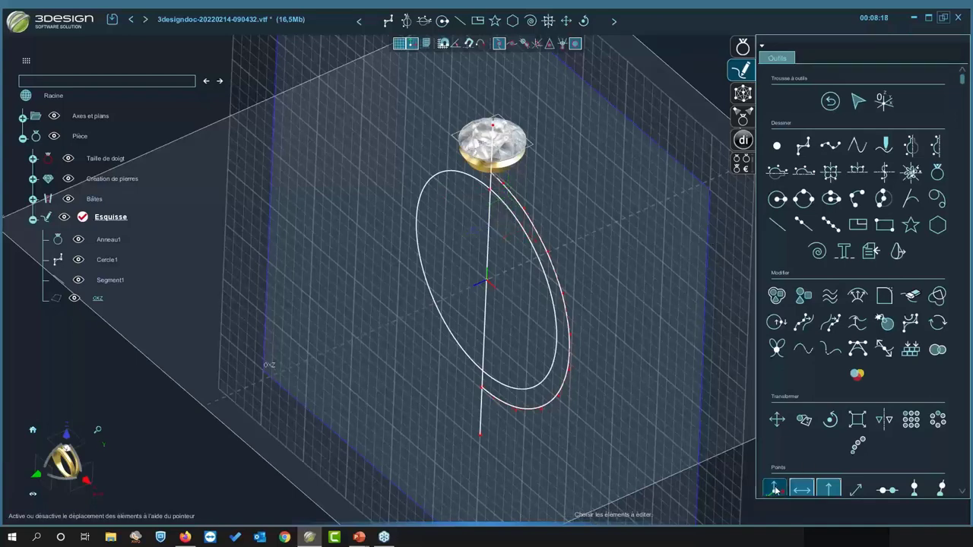
{"action": "left_click", "coordinate": [38, 476]}
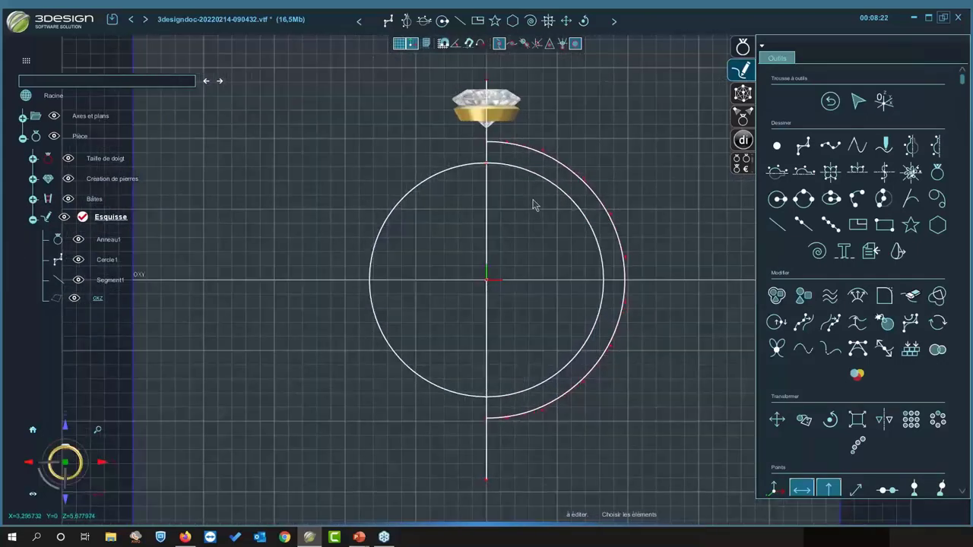
- Show the movement handle on the half circle's upper end point and turn pointer movement off again
{"action": "left_click", "coordinate": [489, 145]}
{"action": "left_click", "coordinate": [602, 68]}
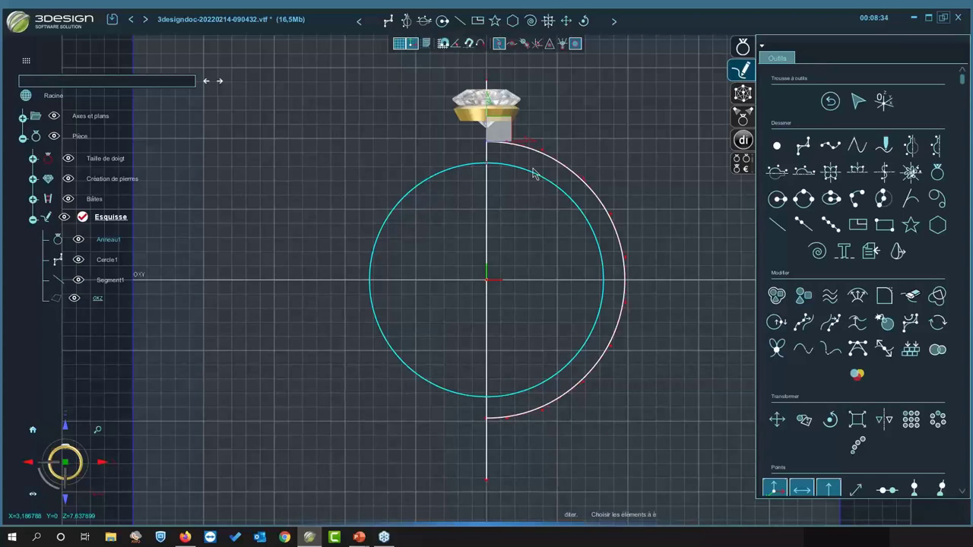
{"action": "left_click", "coordinate": [796, 493]}
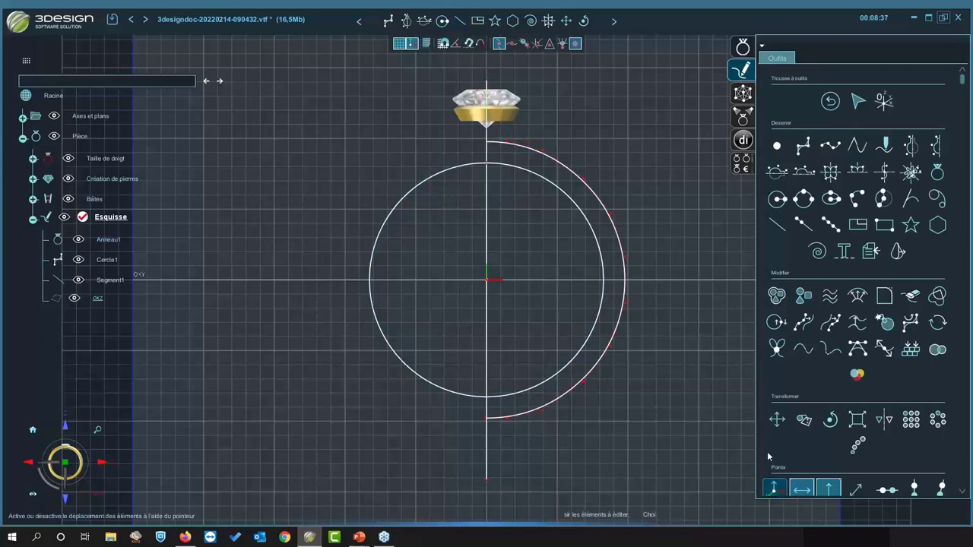
- Set the upper end point of the outer half-circle curve to X 2 mm and Y 11.8 mm
{"action": "double_click", "coordinate": [488, 146]}
{"action": "double_click", "coordinate": [624, 128]}
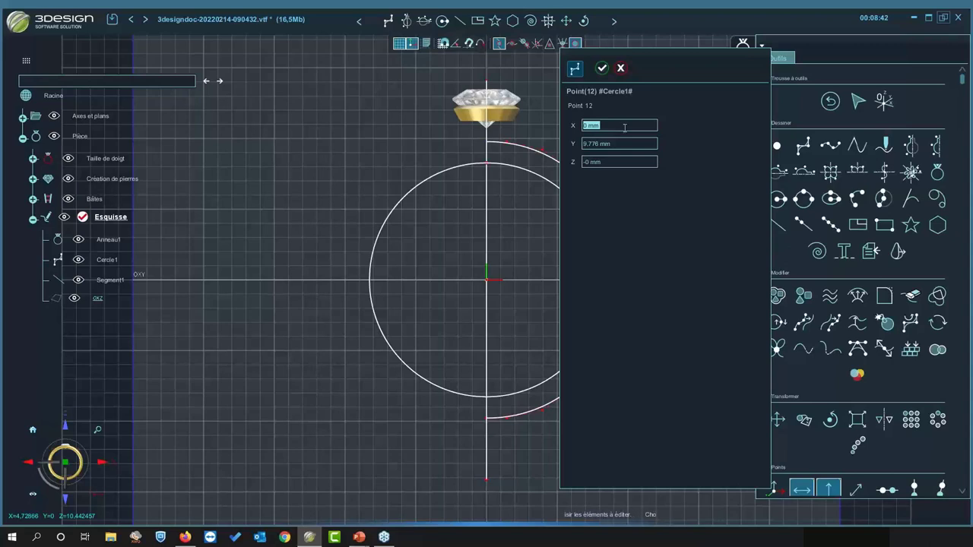
{"action": "type", "text": "2"}
{"action": "double_click", "coordinate": [641, 146]}
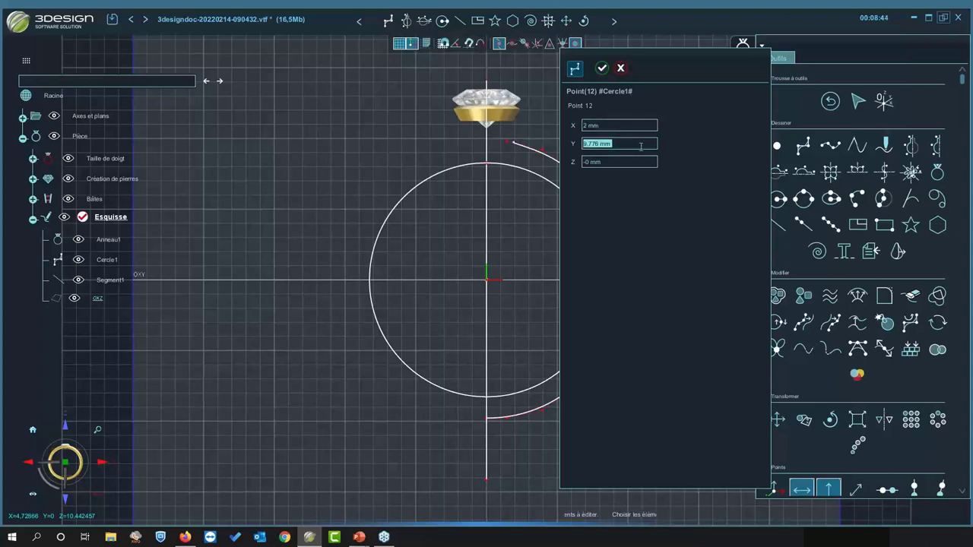
{"action": "type", "text": "11."}
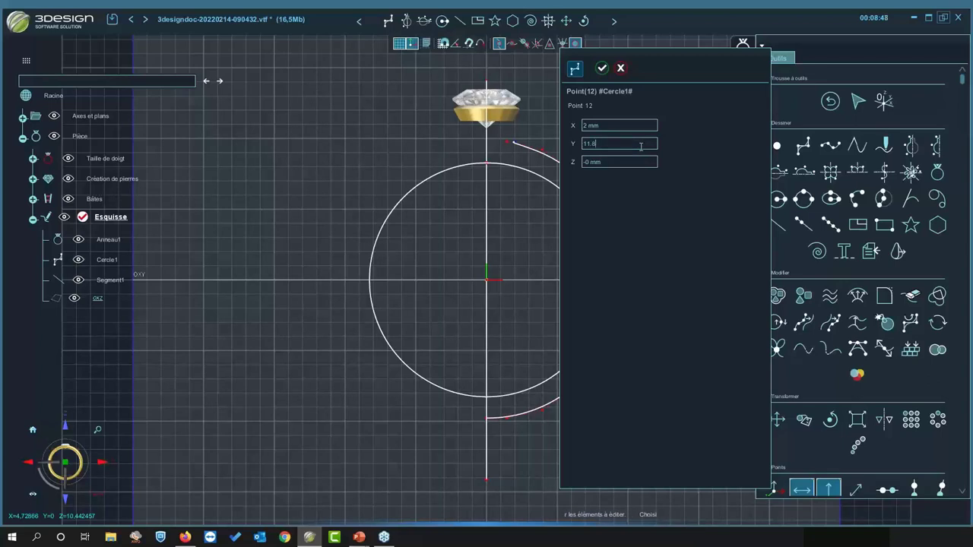
{"action": "type", "text": "8"}
{"action": "double_click", "coordinate": [630, 126]}
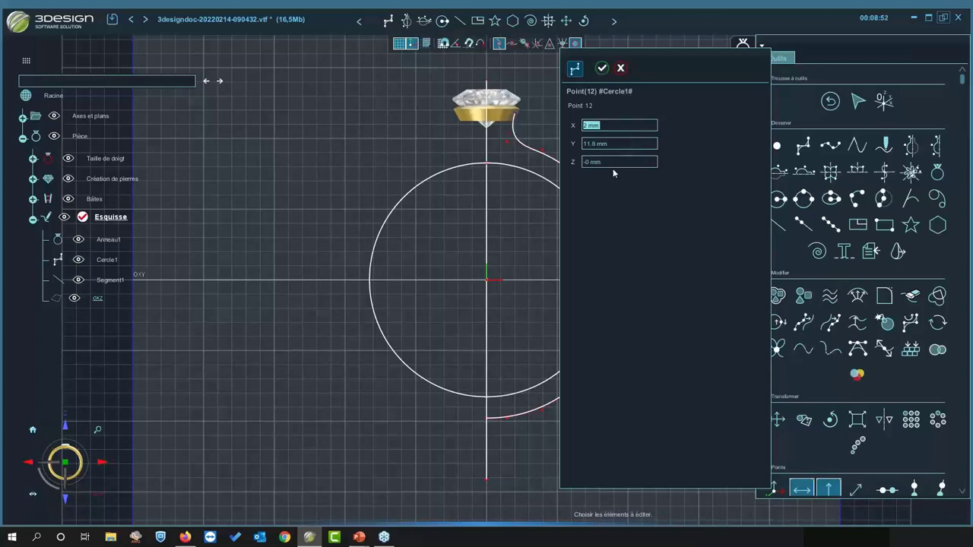
{"action": "double_click", "coordinate": [613, 163]}
{"action": "left_click", "coordinate": [601, 69]}
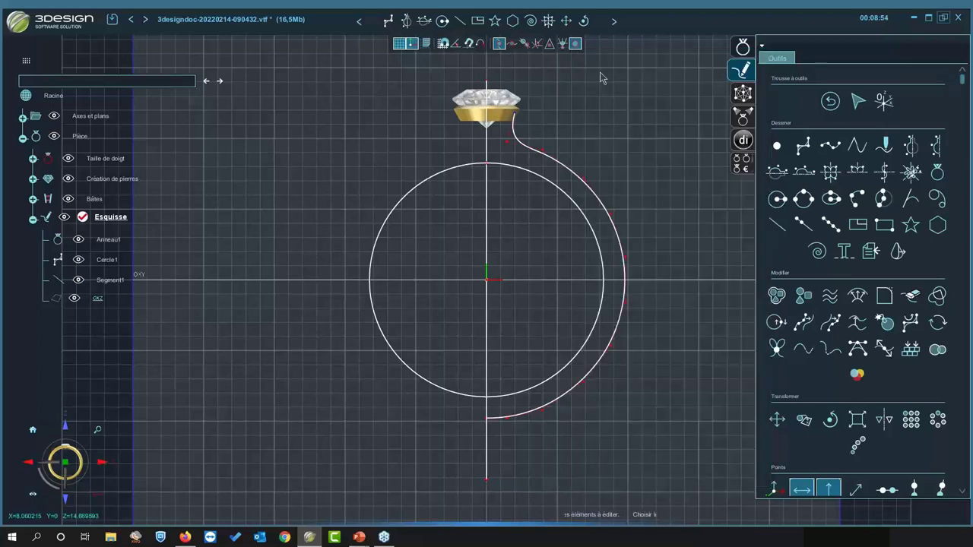
- Set the outer curve's second control point from the upper end to X 3 mm and Y 10 mm
{"action": "double_click", "coordinate": [506, 142]}
{"action": "double_click", "coordinate": [615, 124]}
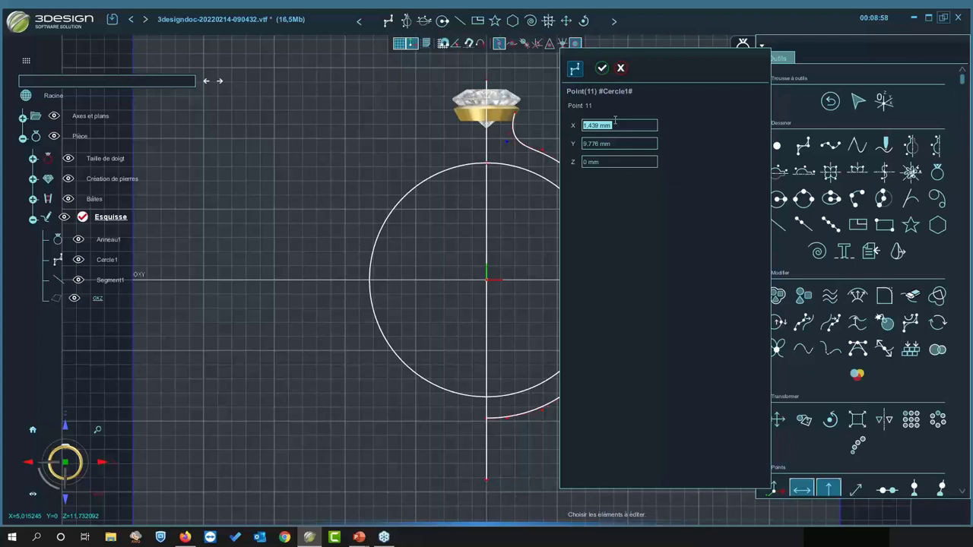
{"action": "type", "text": "3"}
{"action": "double_click", "coordinate": [628, 142]}
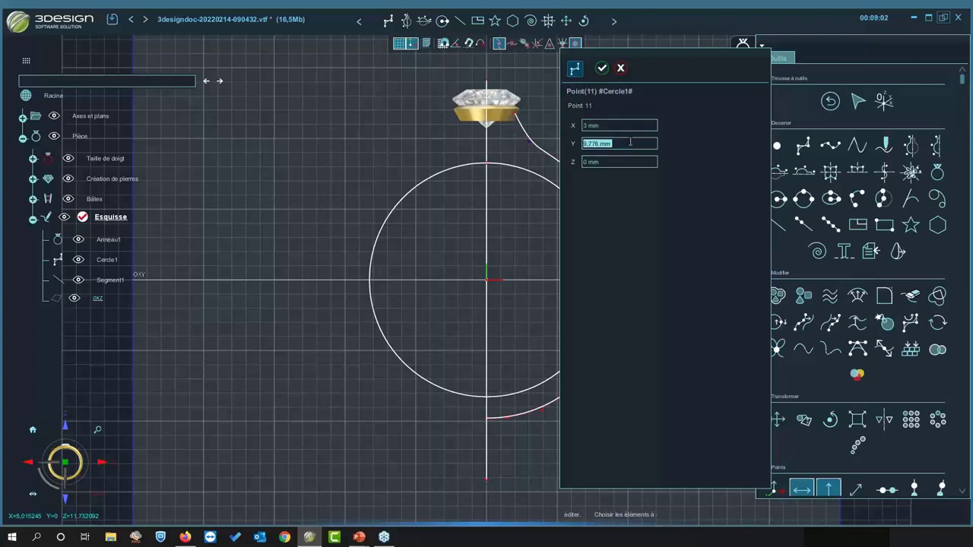
{"action": "type", "text": "10"}
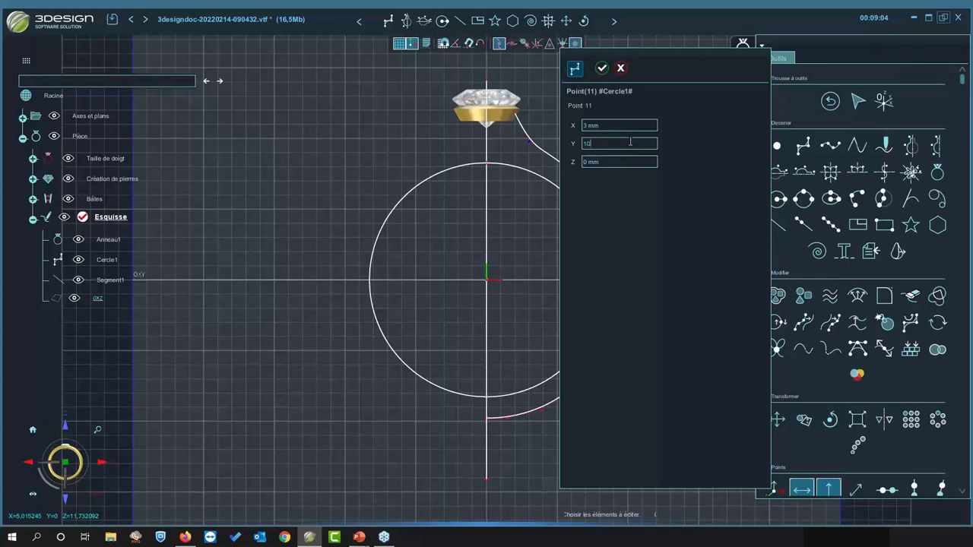
{"action": "double_click", "coordinate": [633, 161]}
{"action": "left_click", "coordinate": [602, 69]}
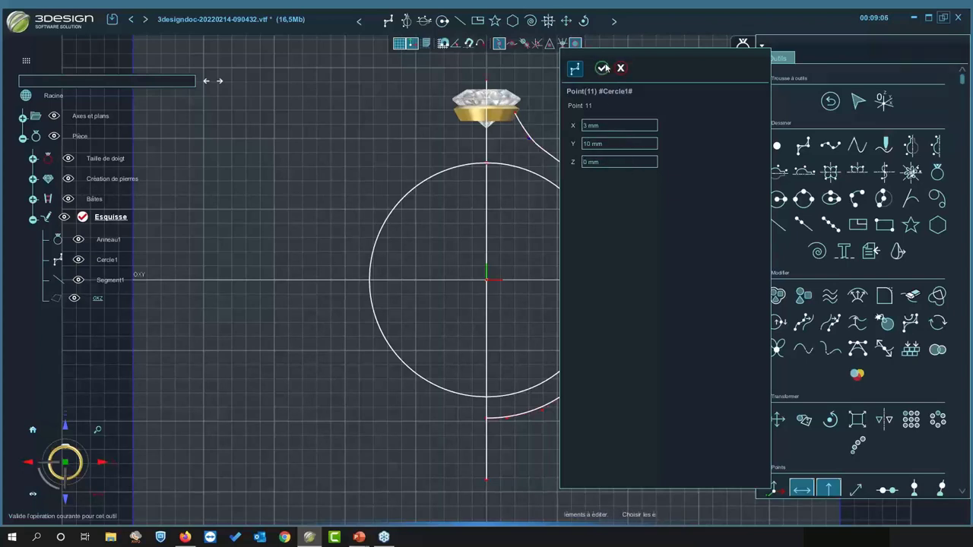
- Set the outer curve's third control point from the upper end to X 4.5 mm, Y 9 mm and Z 0 mm
{"action": "left_click", "coordinate": [544, 153]}
{"action": "double_click", "coordinate": [623, 126]}
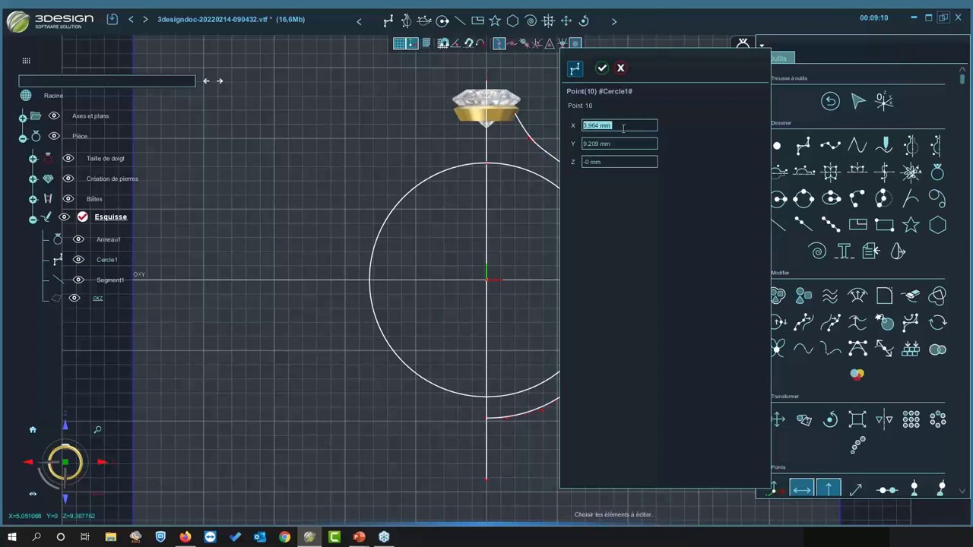
{"action": "type", "text": "4"}
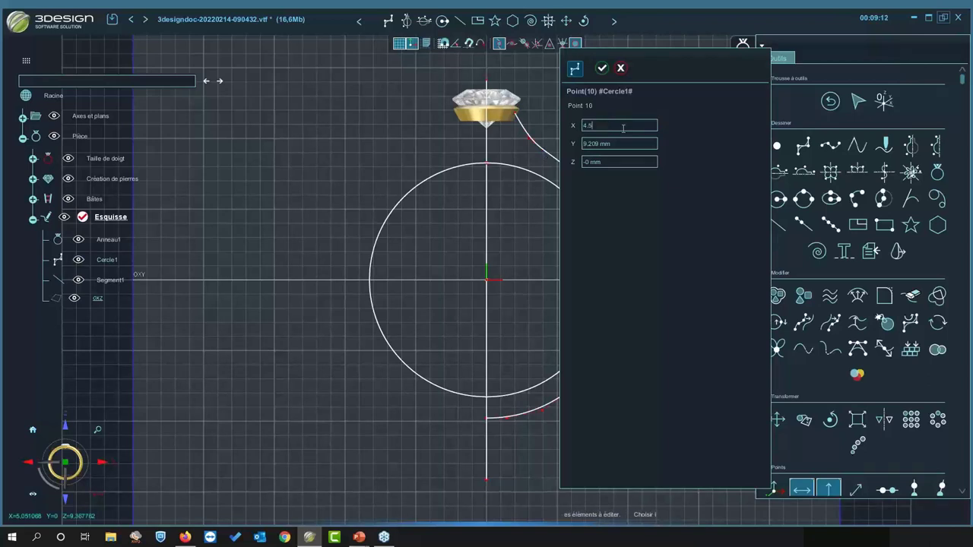
{"action": "type", "text": ".5"}
{"action": "double_click", "coordinate": [622, 140]}
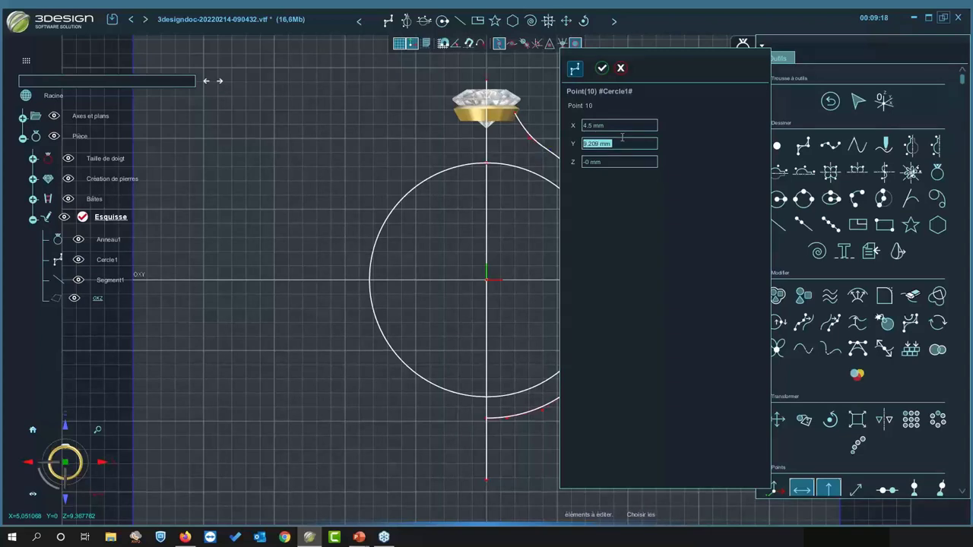
{"action": "type", "text": "9"}
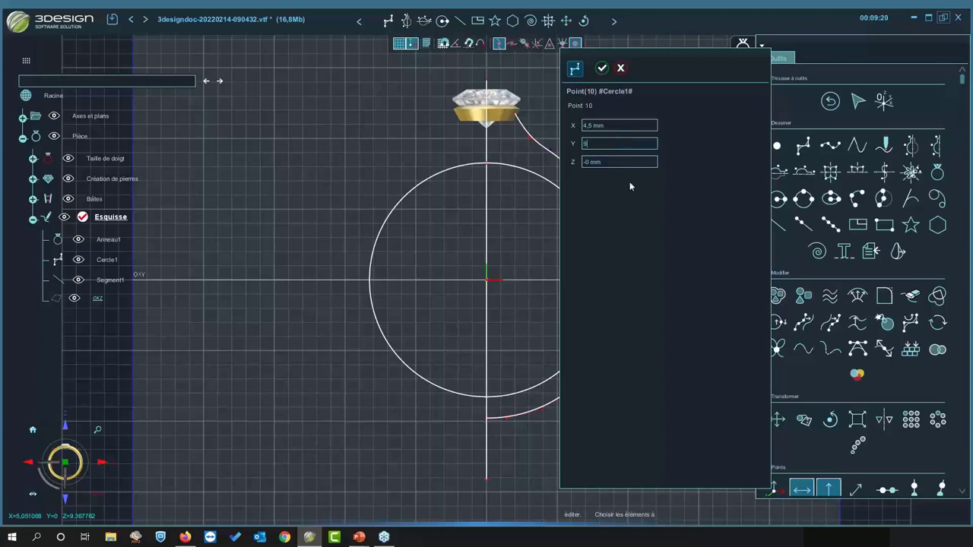
{"action": "double_click", "coordinate": [631, 160]}
{"action": "key", "text": "Tab"}
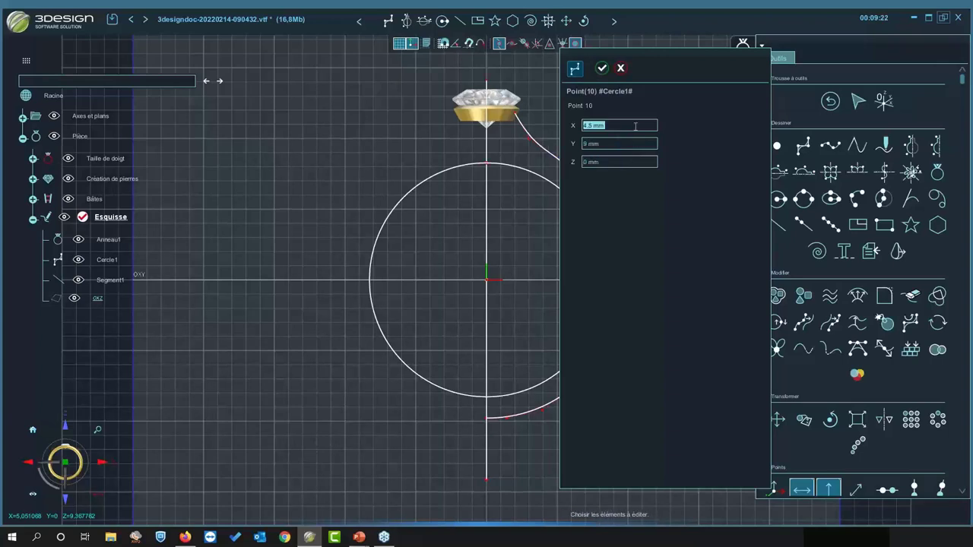
{"action": "left_click", "coordinate": [602, 67]}
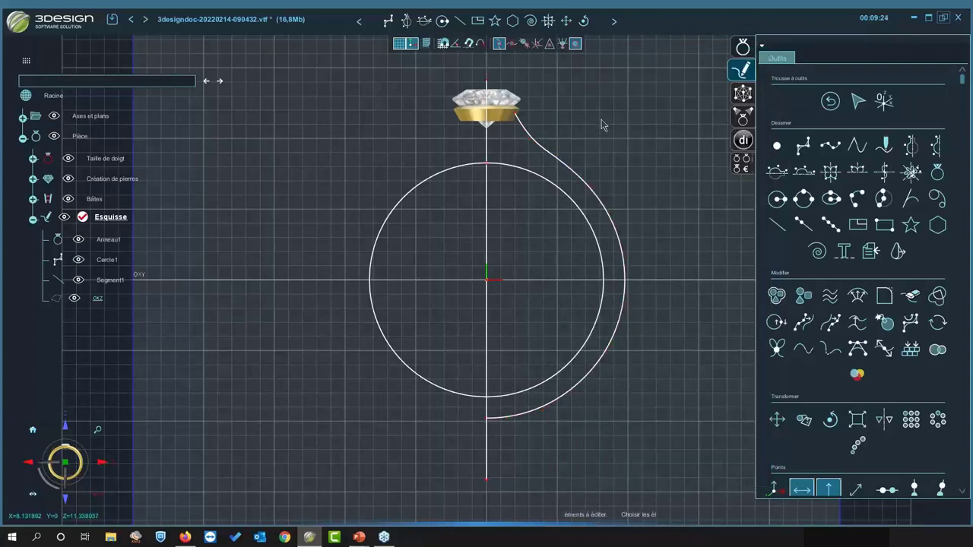
- Move the curve's upper end point against the bezel's outer side, to about X 2.15 mm and Y 11.88 mm
{"action": "scroll", "coordinate": [525, 109], "scroll_direction": "up", "scroll_amount": 2}
{"action": "middle_click_drag", "start_coordinate": [517, 84], "coordinate": [500, 221]}
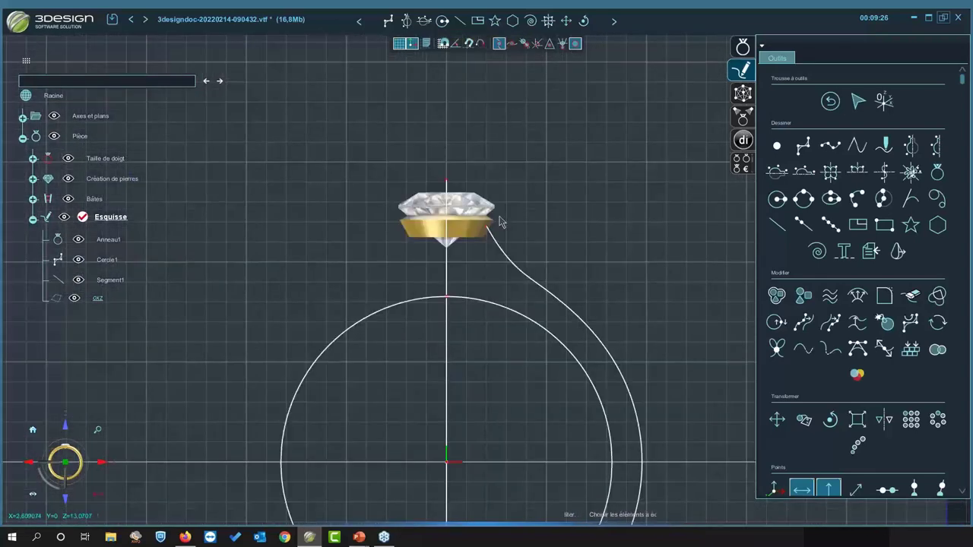
{"action": "double_click", "coordinate": [486, 230]}
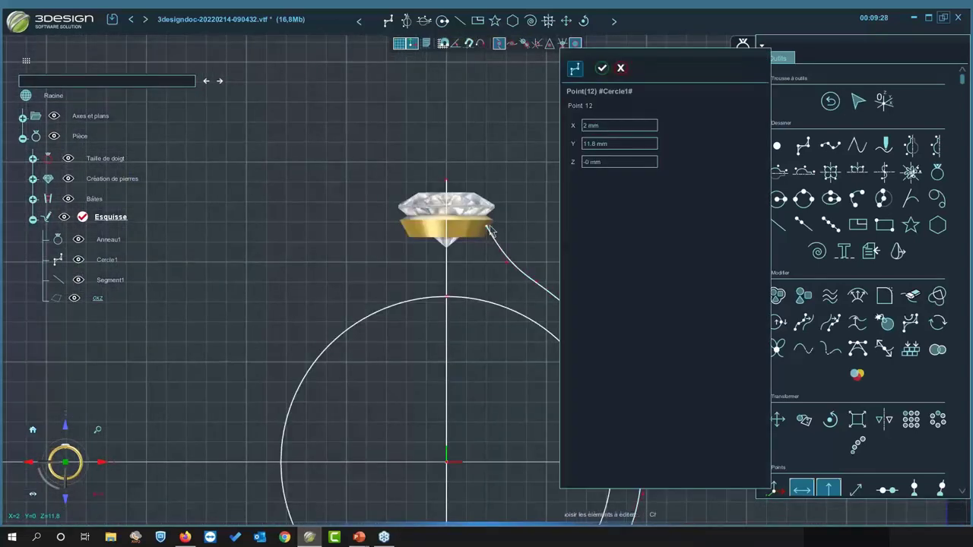
{"action": "left_click_drag", "start_coordinate": [491, 231], "coordinate": [491, 226]}
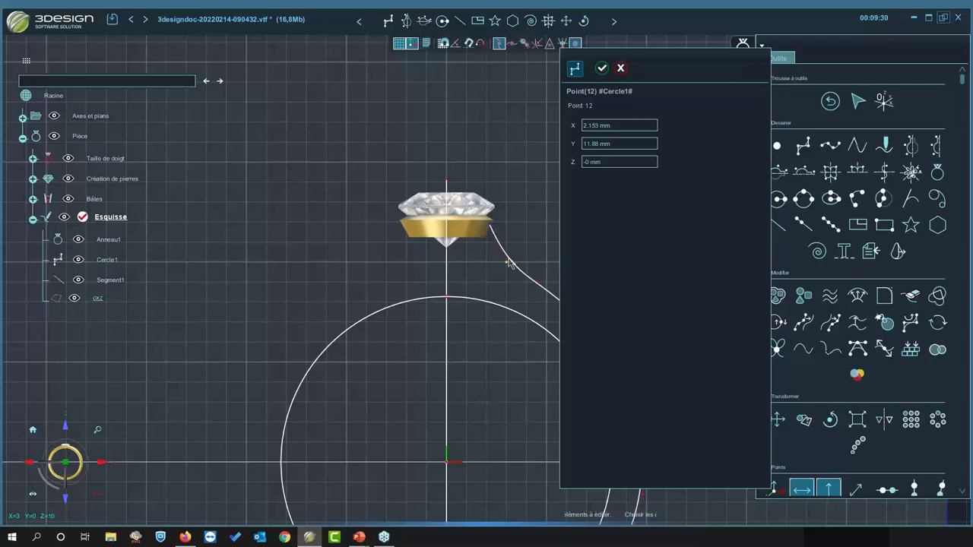
{"action": "left_click", "coordinate": [601, 68]}
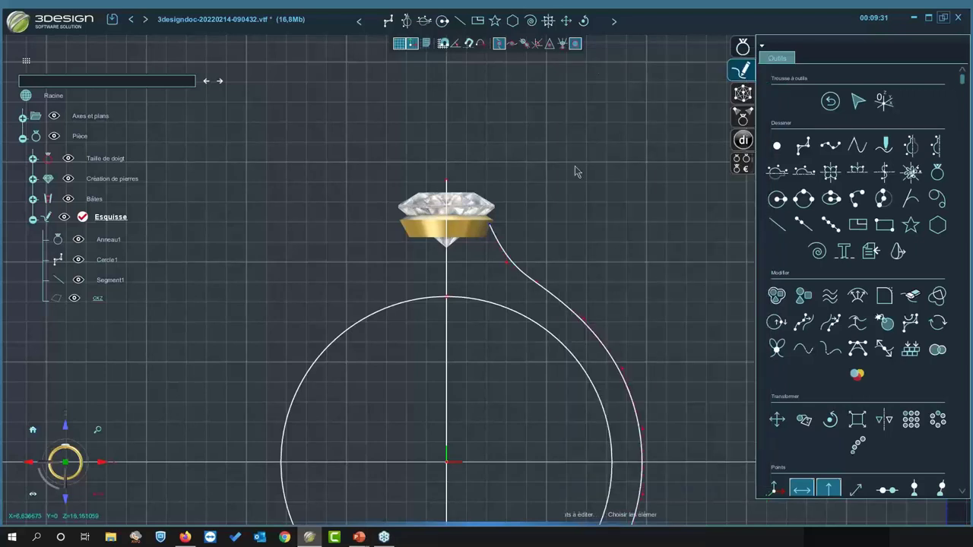
- Nudge the third control point from the upper end to about X 4.48 mm and Y 8.84 mm
{"action": "double_click", "coordinate": [537, 297]}
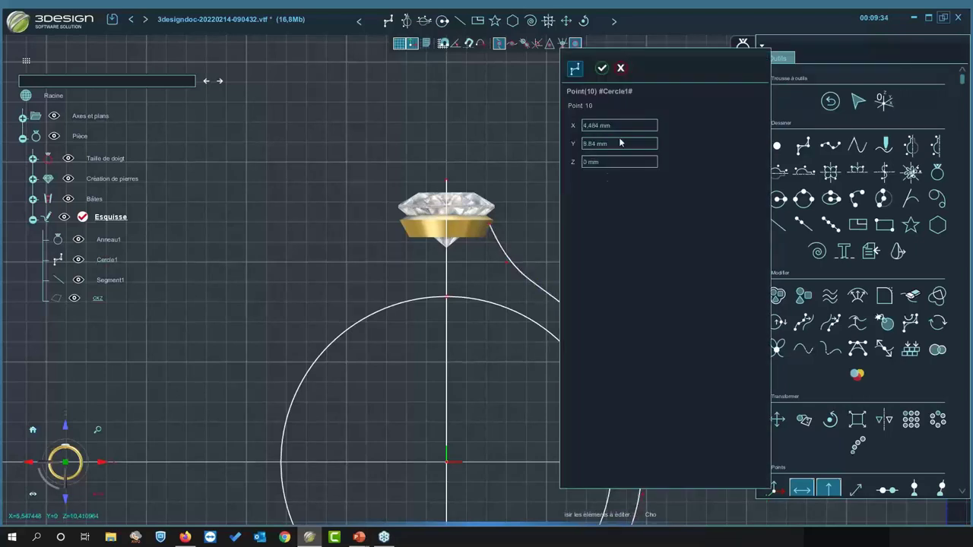
{"action": "left_click", "coordinate": [565, 184]}
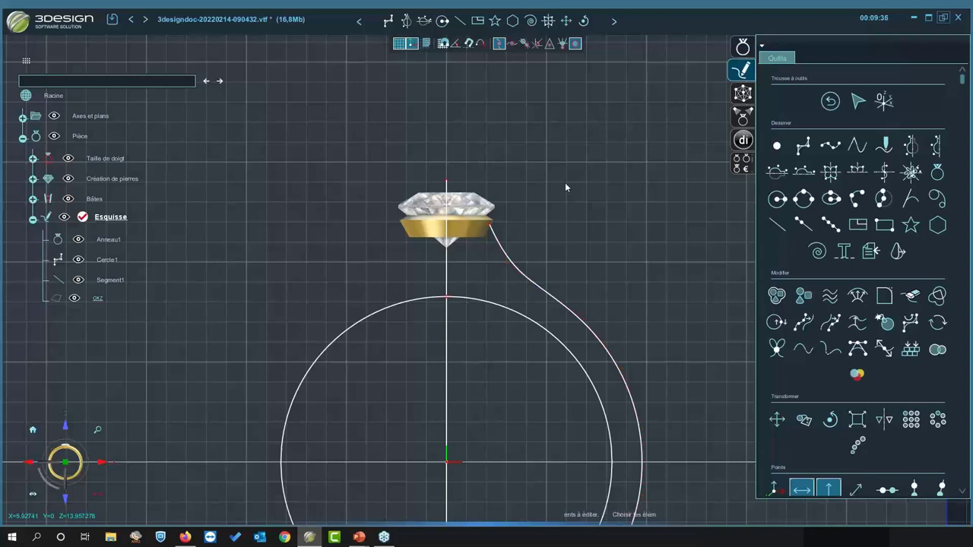
{"action": "double_click", "coordinate": [541, 289]}
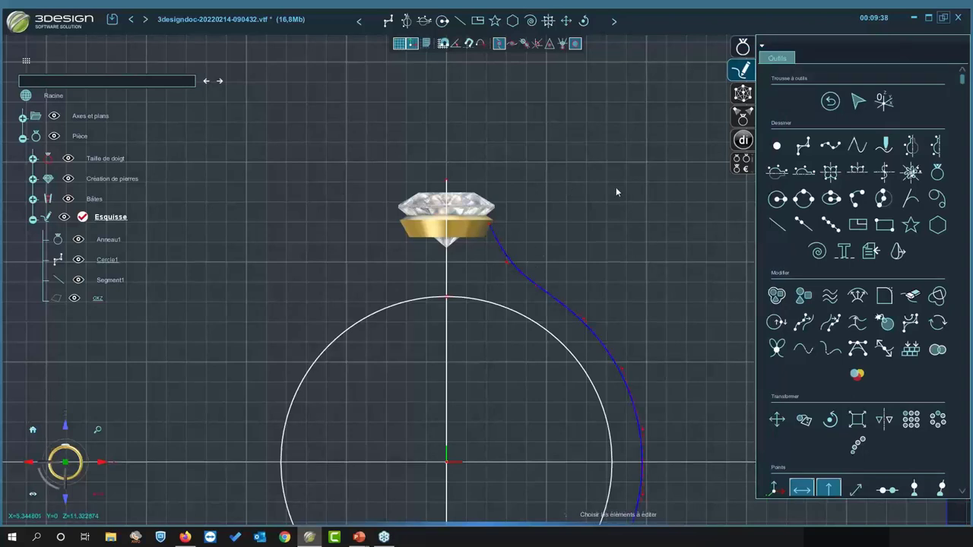
{"action": "left_click", "coordinate": [602, 67]}
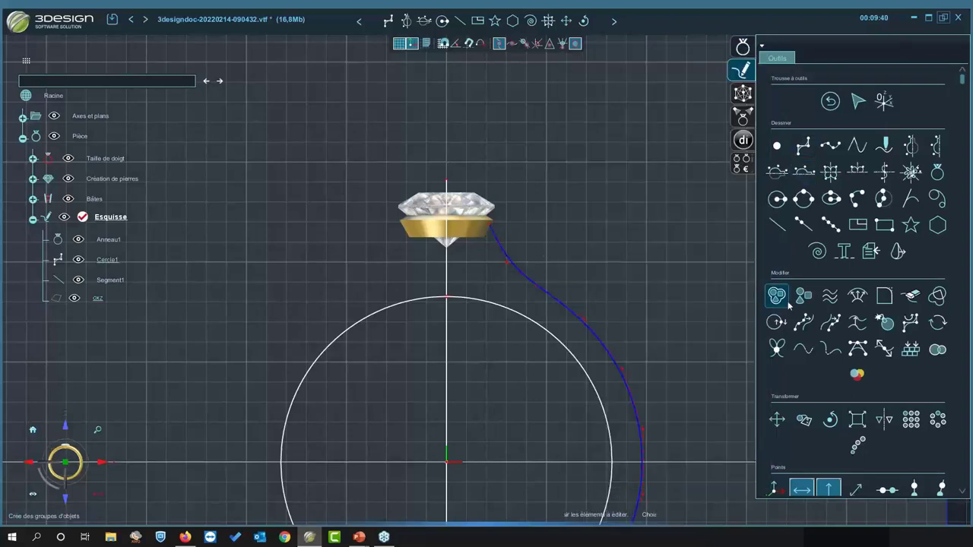
- Offset the reshaped outer curve 1.5 mm inward towards the finger circle, keeping the original, with one copy
{"action": "scroll", "coordinate": [817, 316], "scroll_direction": "down", "scroll_amount": 3}
{"action": "scroll", "coordinate": [817, 316], "scroll_direction": "down", "scroll_amount": 1}
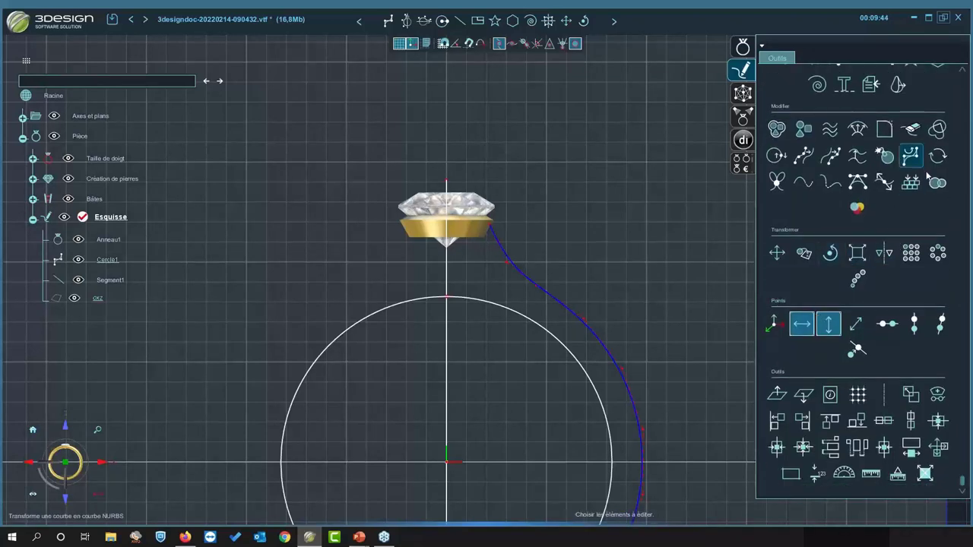
{"action": "scroll", "coordinate": [872, 253], "scroll_direction": "up", "scroll_amount": 1}
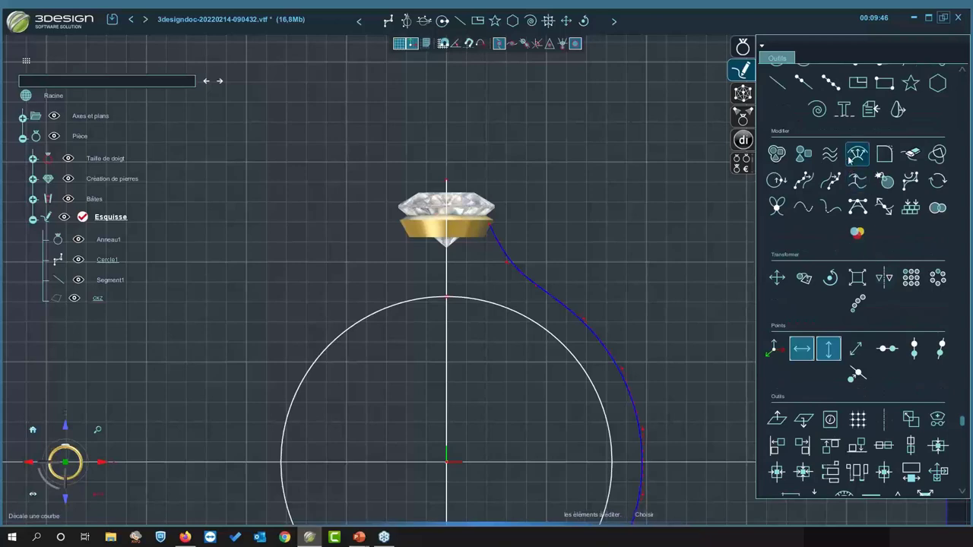
{"action": "left_click", "coordinate": [858, 154]}
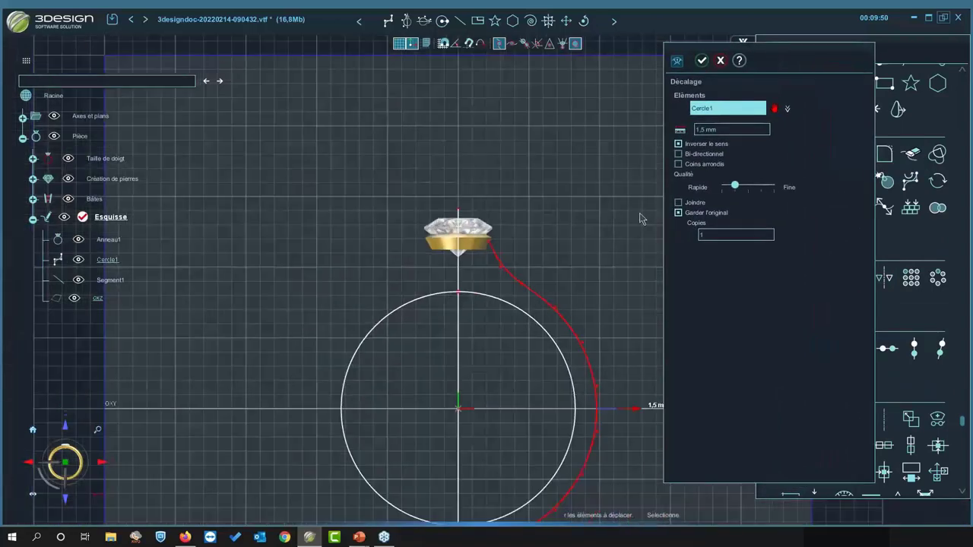
{"action": "left_click", "coordinate": [678, 144]}
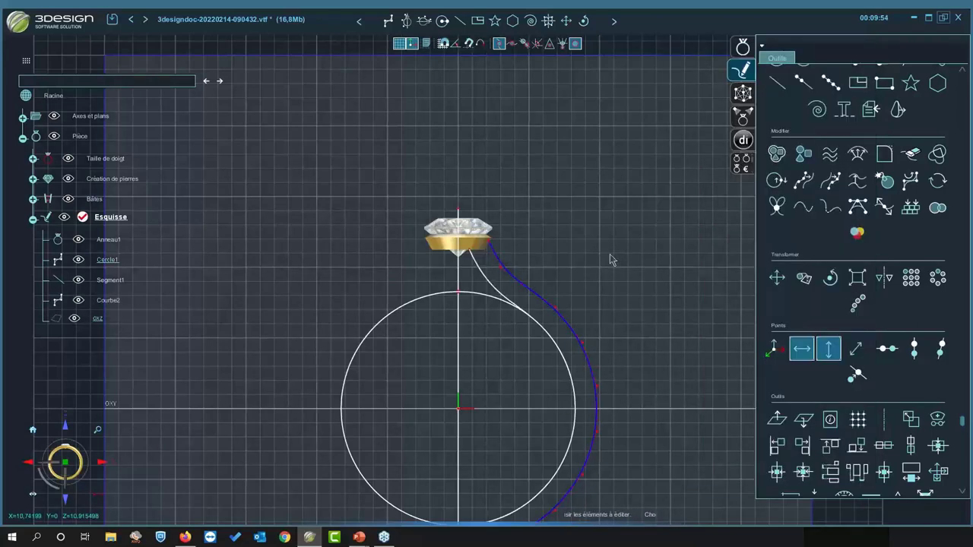
- Move the inner offset curve 1.2 mm along Z, off the ring's centre plane, without keeping the original
{"action": "scroll", "coordinate": [730, 272], "scroll_direction": "down", "scroll_amount": 1}
{"action": "scroll", "coordinate": [811, 253], "scroll_direction": "up", "scroll_amount": 2}
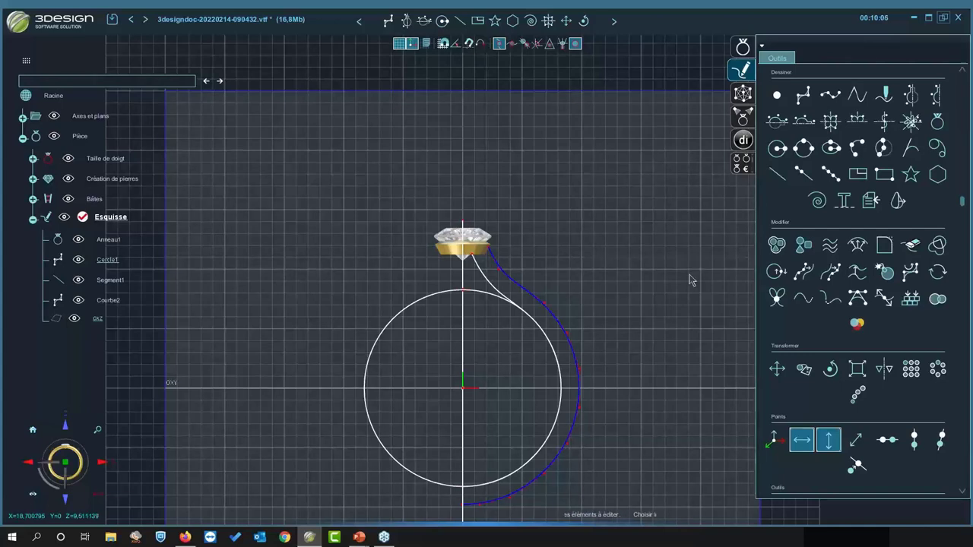
{"action": "left_click", "coordinate": [505, 279]}
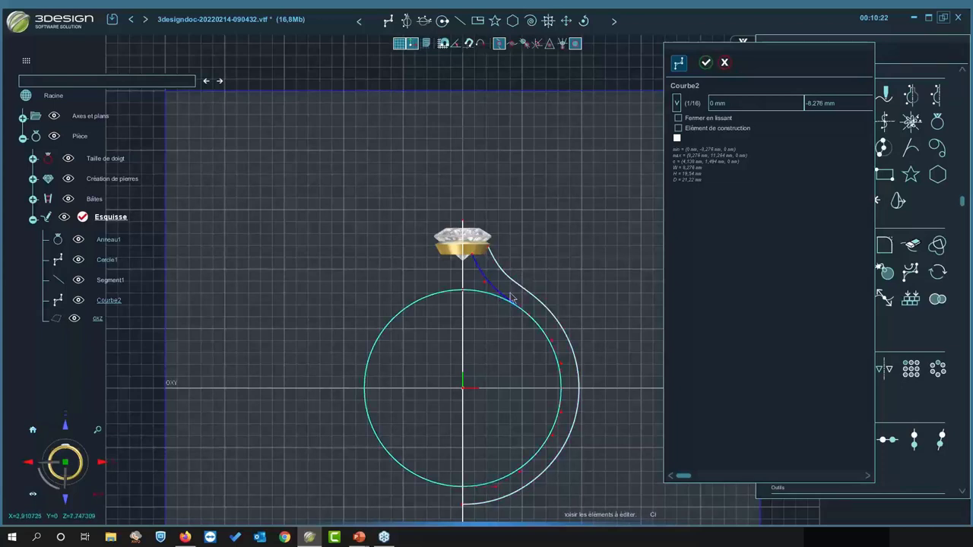
{"action": "left_click", "coordinate": [706, 62]}
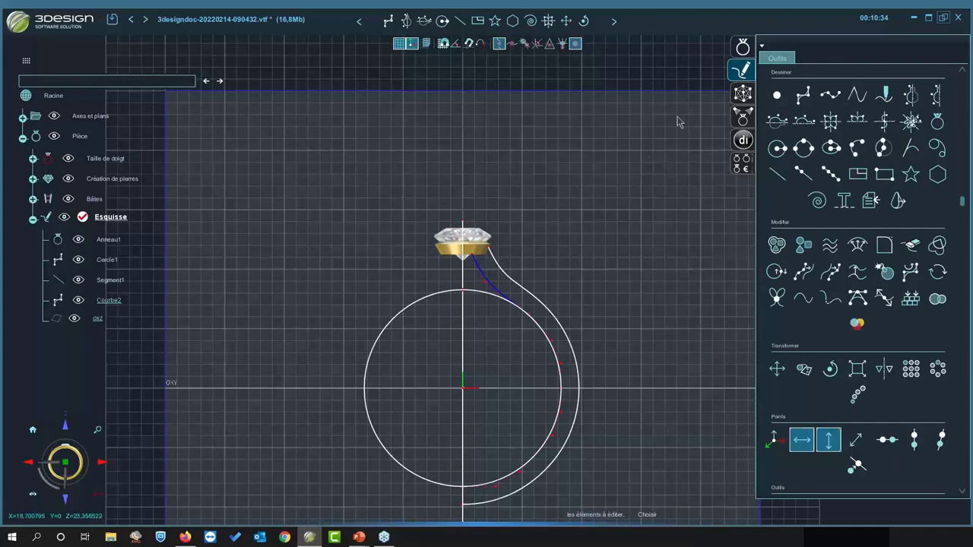
{"action": "left_click", "coordinate": [102, 463]}
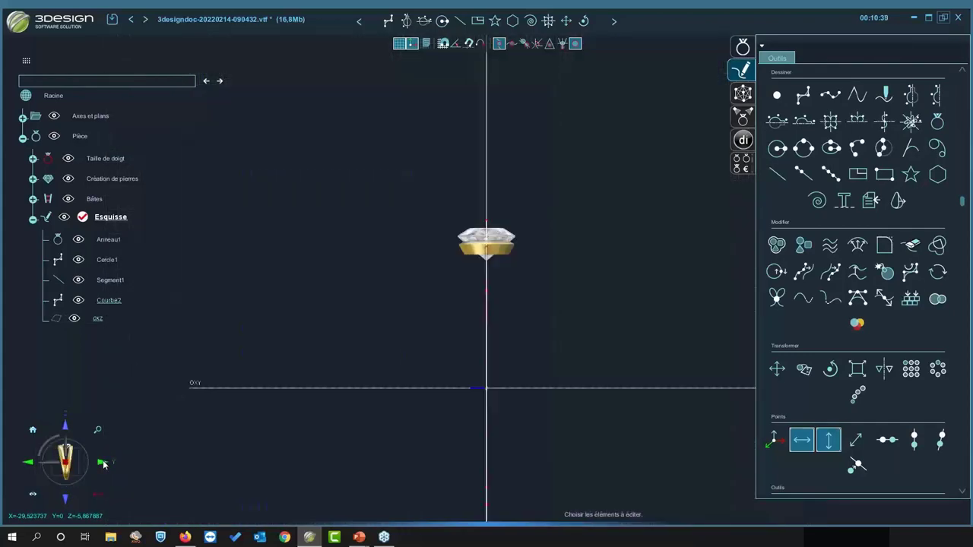
{"action": "left_click", "coordinate": [33, 429]}
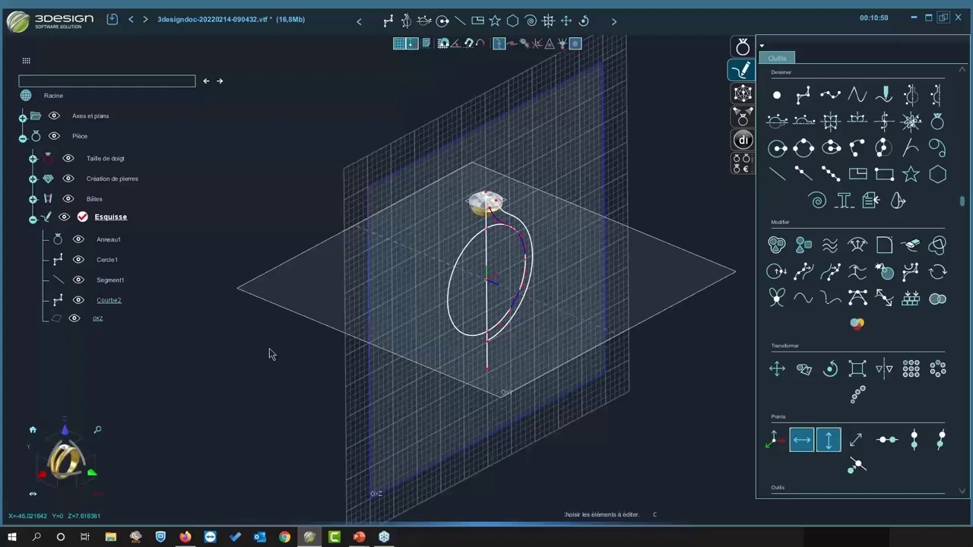
{"action": "middle_click_drag", "start_coordinate": [630, 256], "coordinate": [341, 271]}
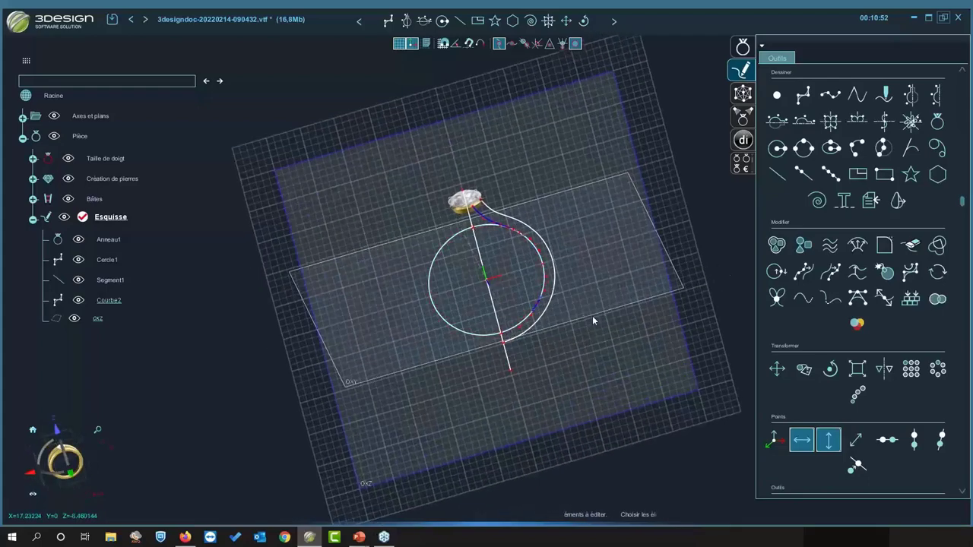
{"action": "middle_click_drag", "start_coordinate": [594, 320], "coordinate": [428, 326]}
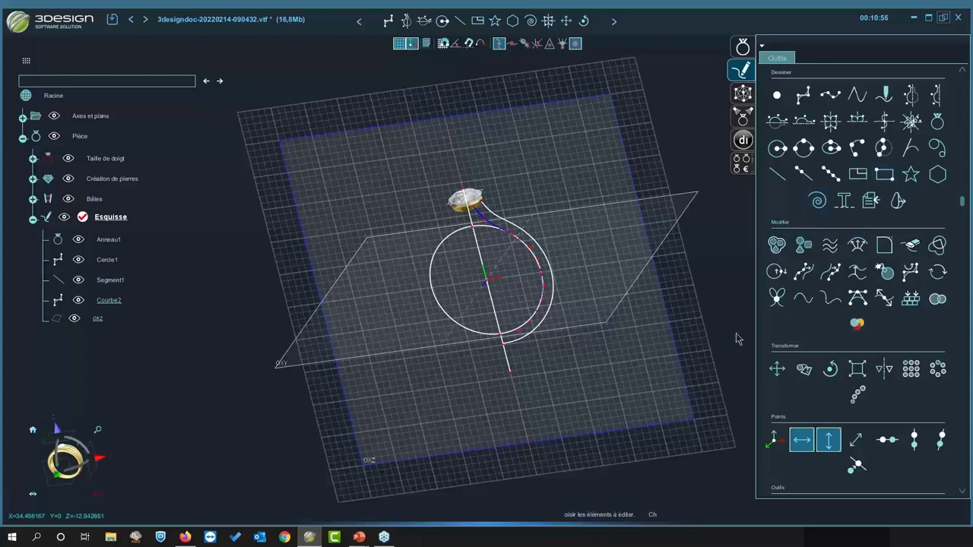
{"action": "left_click", "coordinate": [776, 370]}
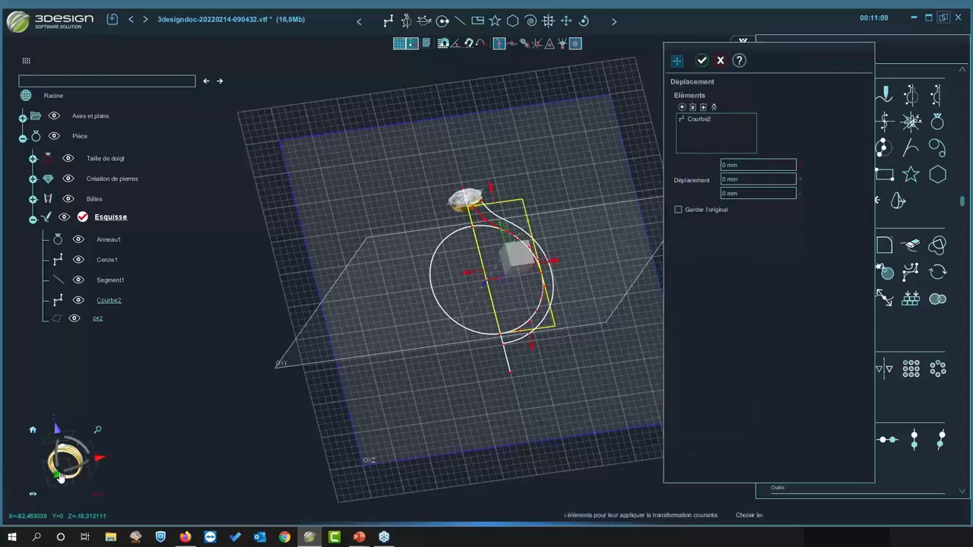
{"action": "left_click", "coordinate": [104, 461]}
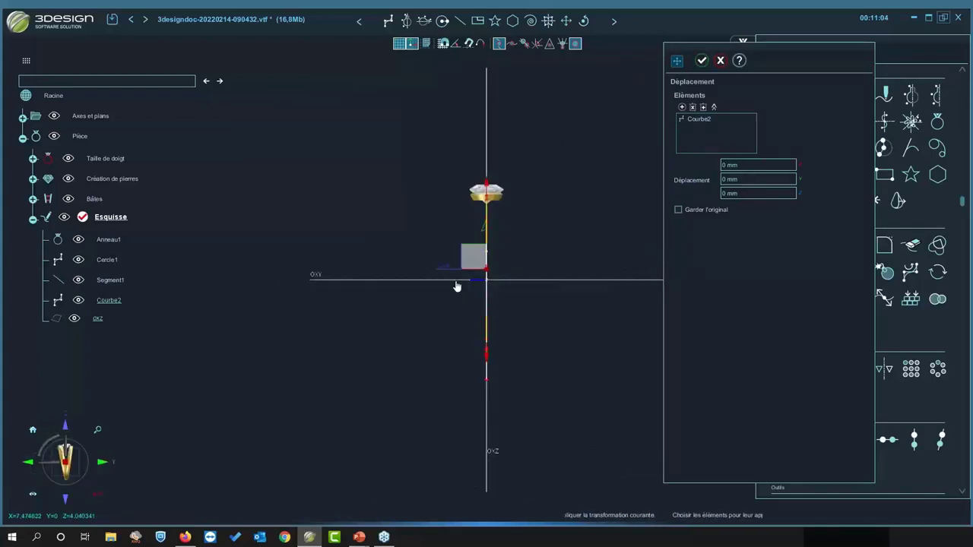
{"action": "left_click_drag", "start_coordinate": [443, 269], "coordinate": [426, 271]}
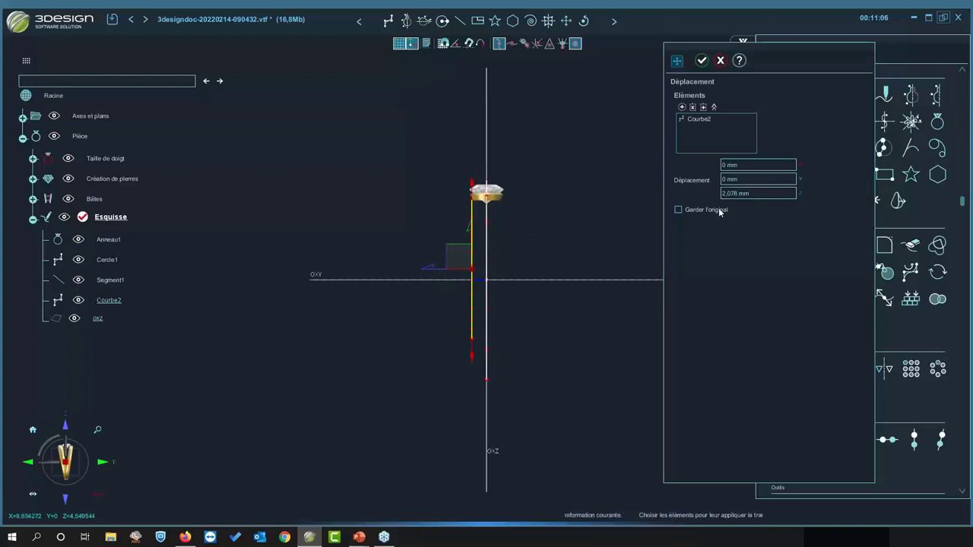
{"action": "left_click", "coordinate": [757, 192]}
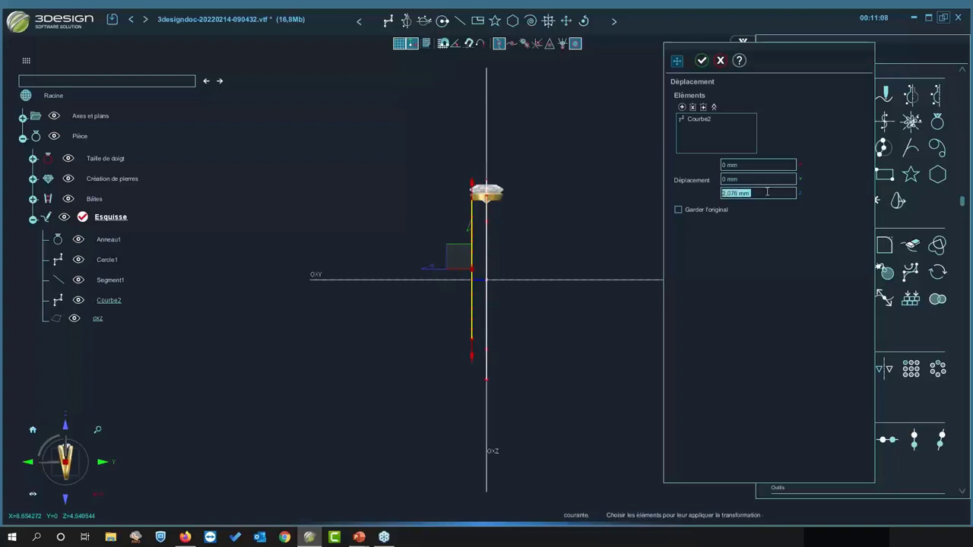
{"action": "type", "text": "1.2"}
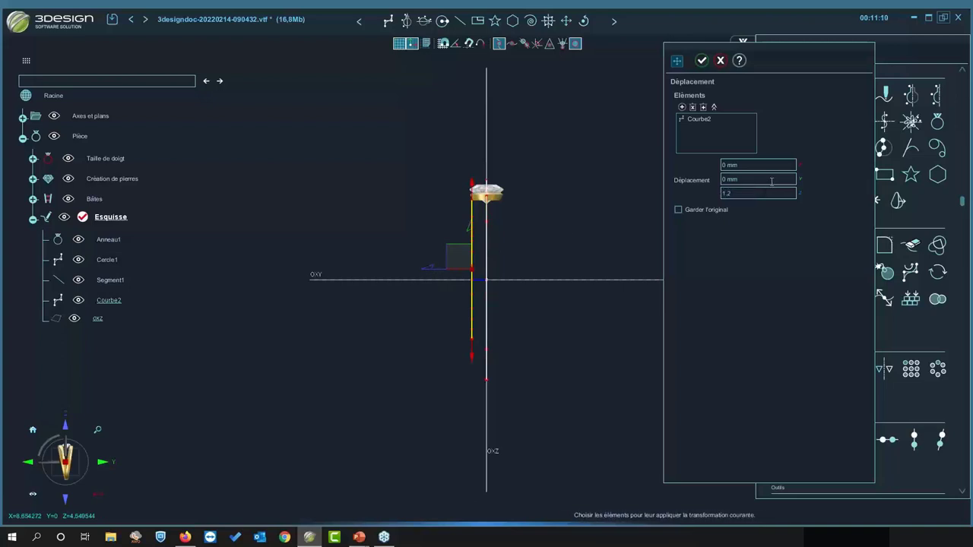
{"action": "left_click", "coordinate": [772, 182]}
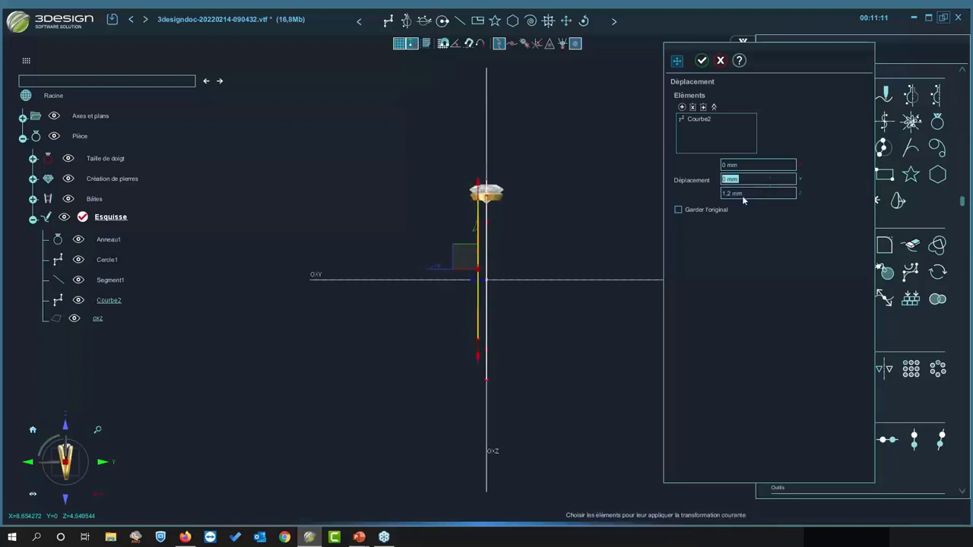
{"action": "left_click", "coordinate": [702, 61]}
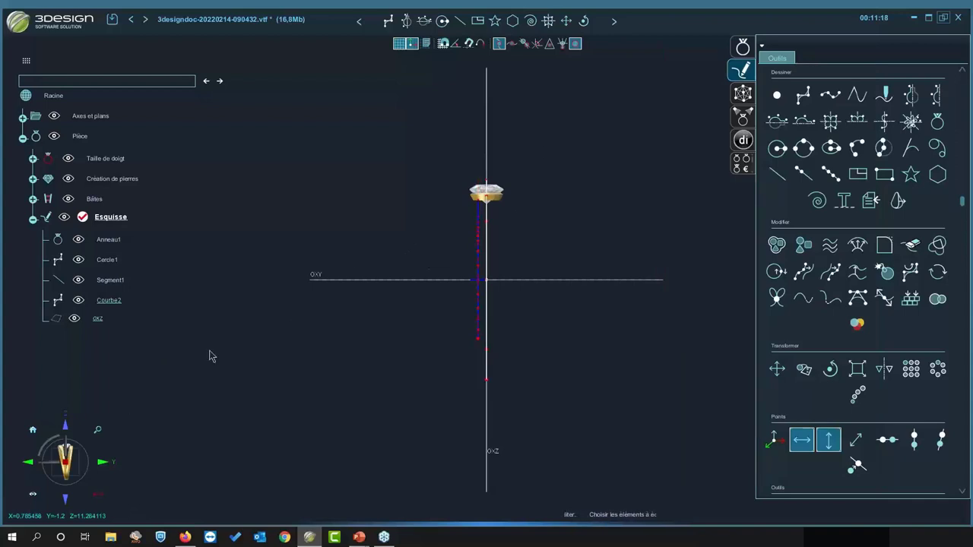
- Select the displaced inner curve's upper end point under the bezel and turn on the point-moving axis handles
{"action": "scroll", "coordinate": [496, 152], "scroll_direction": "up", "scroll_amount": 4}
{"action": "scroll", "coordinate": [482, 152], "scroll_direction": "up", "scroll_amount": 5}
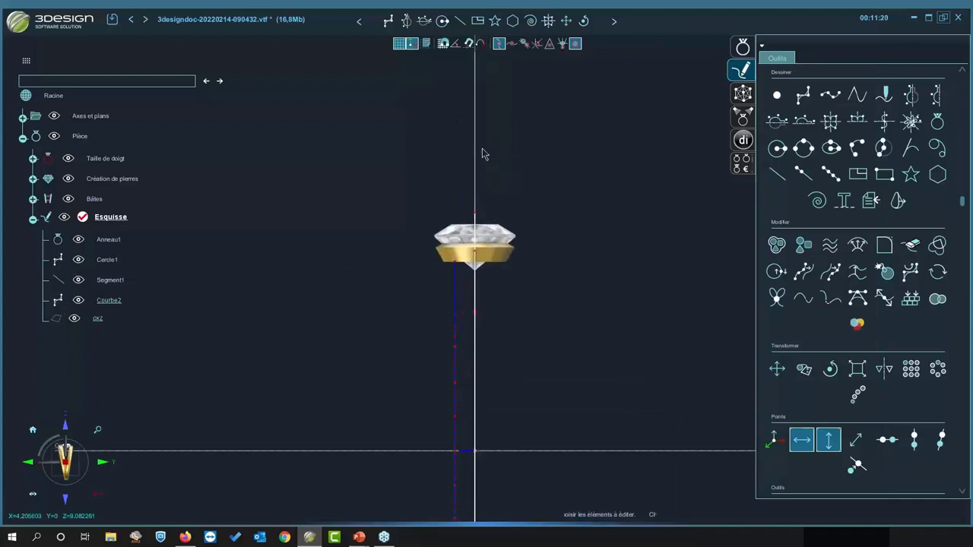
{"action": "scroll", "coordinate": [426, 263], "scroll_direction": "up", "scroll_amount": 3}
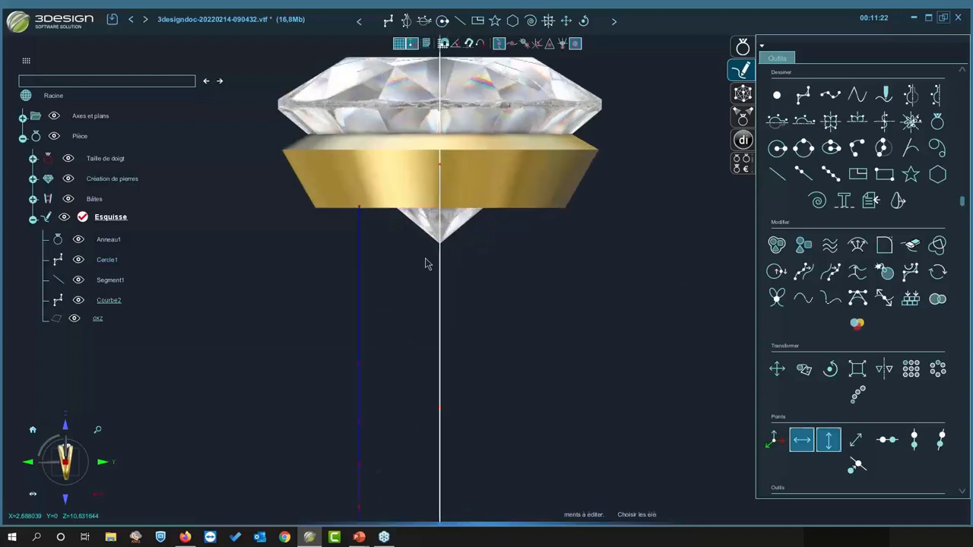
{"action": "left_click", "coordinate": [361, 212]}
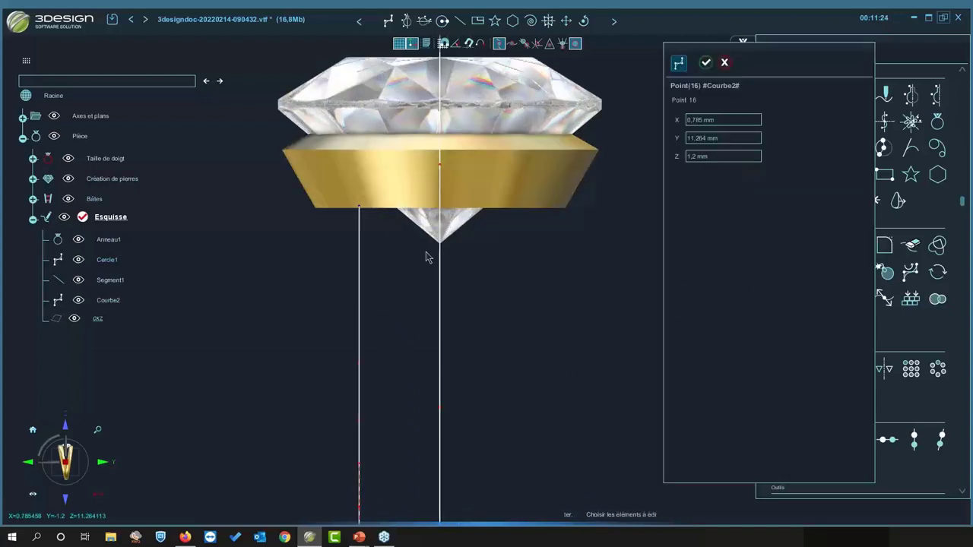
{"action": "left_click", "coordinate": [705, 62]}
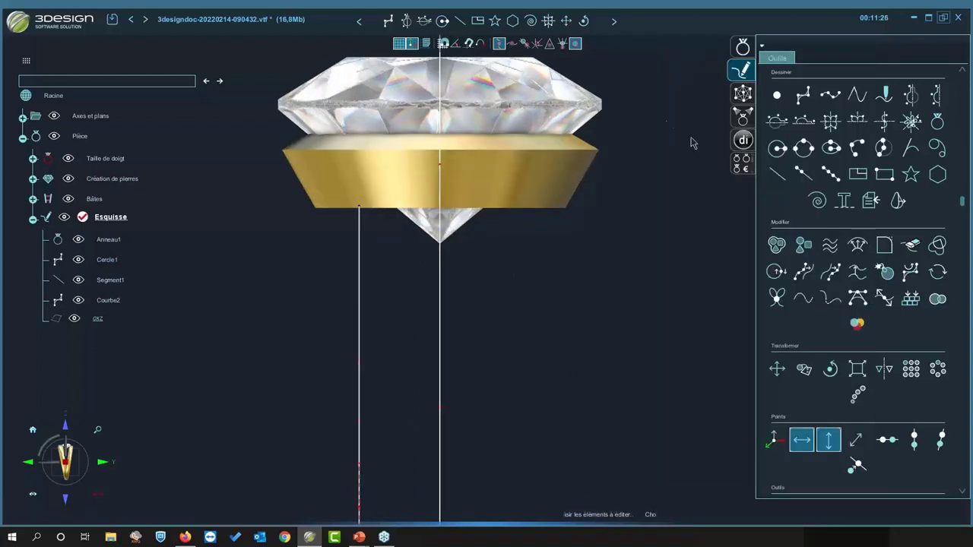
{"action": "left_click", "coordinate": [774, 442]}
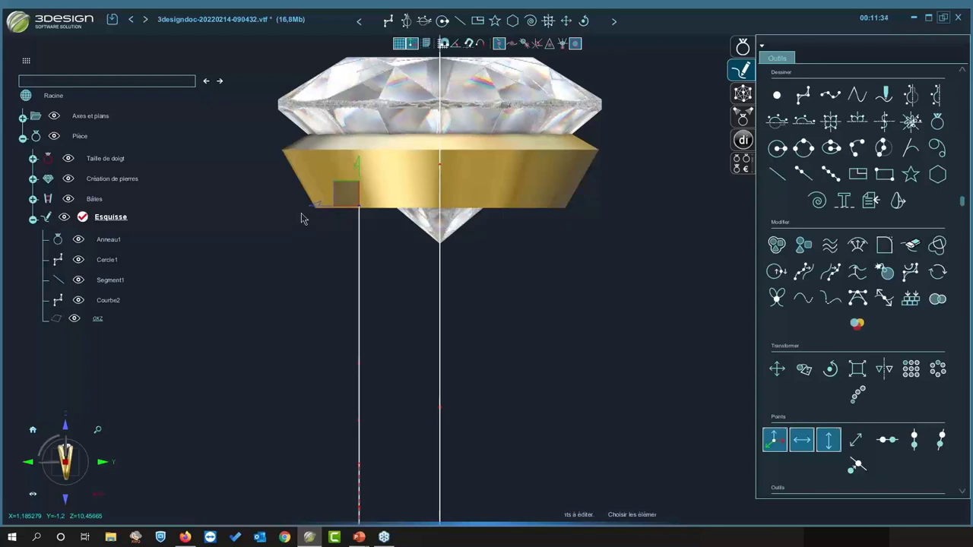
- Move the inner curve's upper end point to the bezel's outer side in front view, at about X 2.05 mm and Y 11.88 mm
{"action": "middle_click_drag", "start_coordinate": [301, 219], "coordinate": [478, 255]}
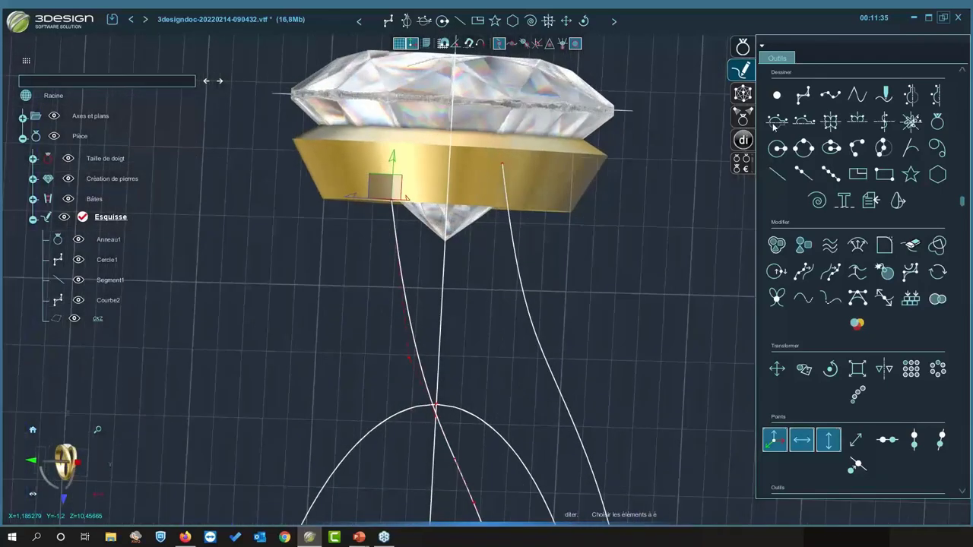
{"action": "scroll", "coordinate": [511, 292], "scroll_direction": "down", "scroll_amount": 3}
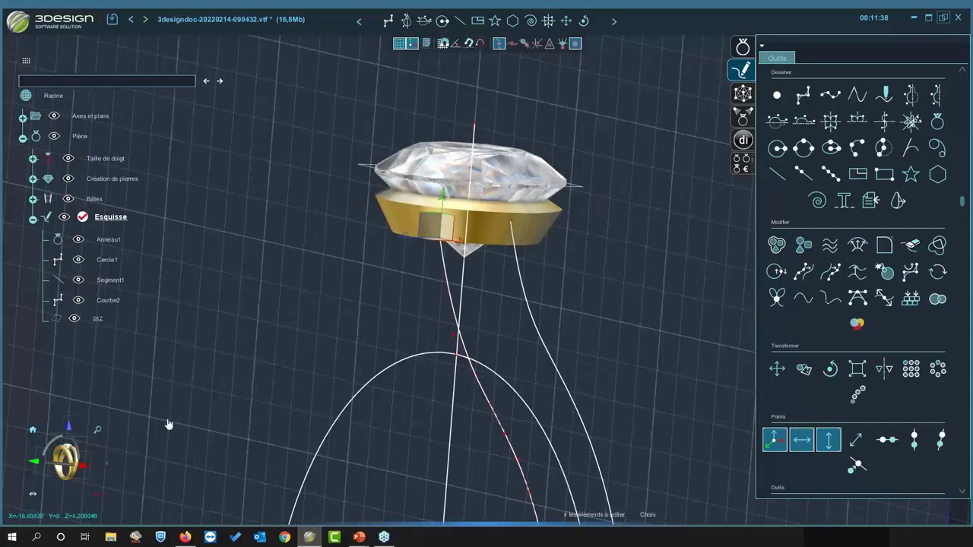
{"action": "left_click", "coordinate": [34, 465]}
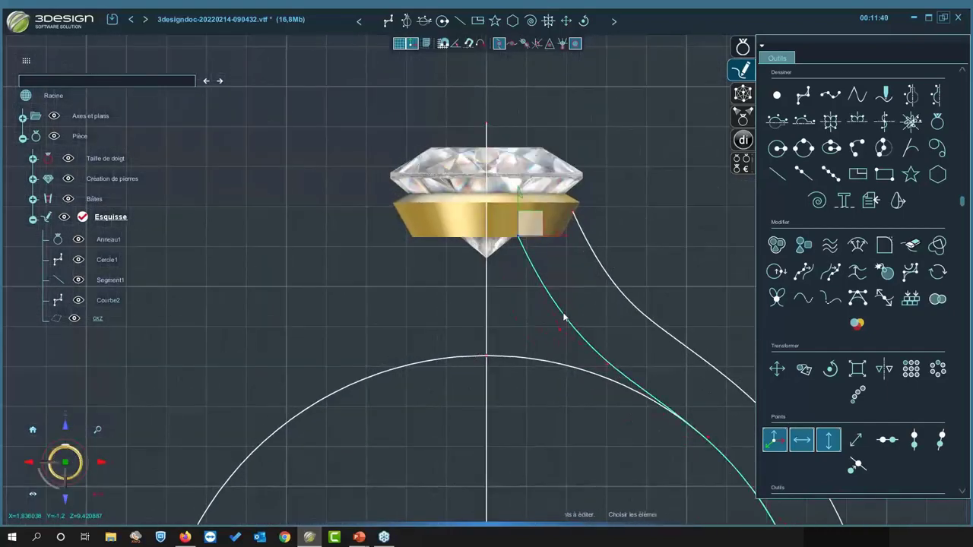
{"action": "scroll", "coordinate": [558, 348], "scroll_direction": "down", "scroll_amount": 2}
{"action": "scroll", "coordinate": [558, 361], "scroll_direction": "down", "scroll_amount": 2}
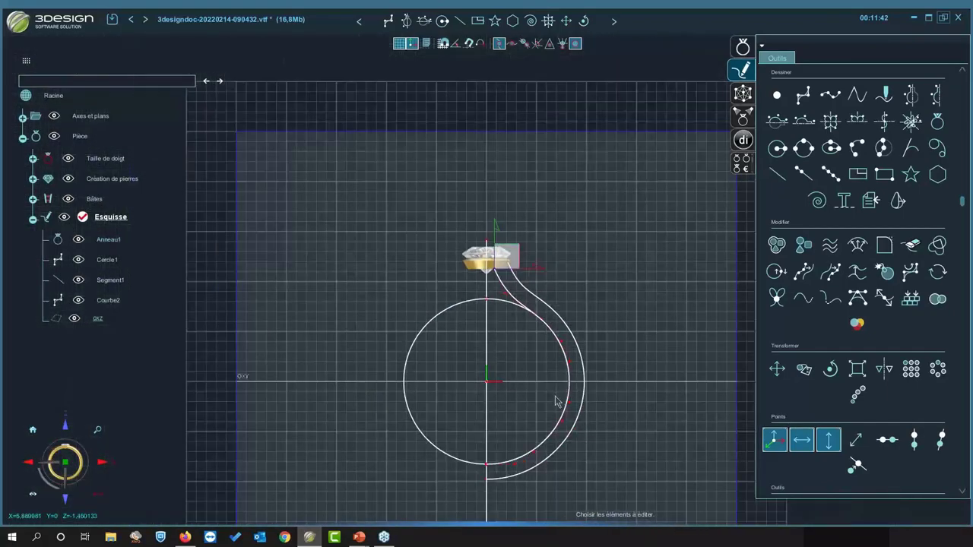
{"action": "scroll", "coordinate": [497, 259], "scroll_direction": "up", "scroll_amount": 2}
{"action": "scroll", "coordinate": [522, 221], "scroll_direction": "up", "scroll_amount": 2}
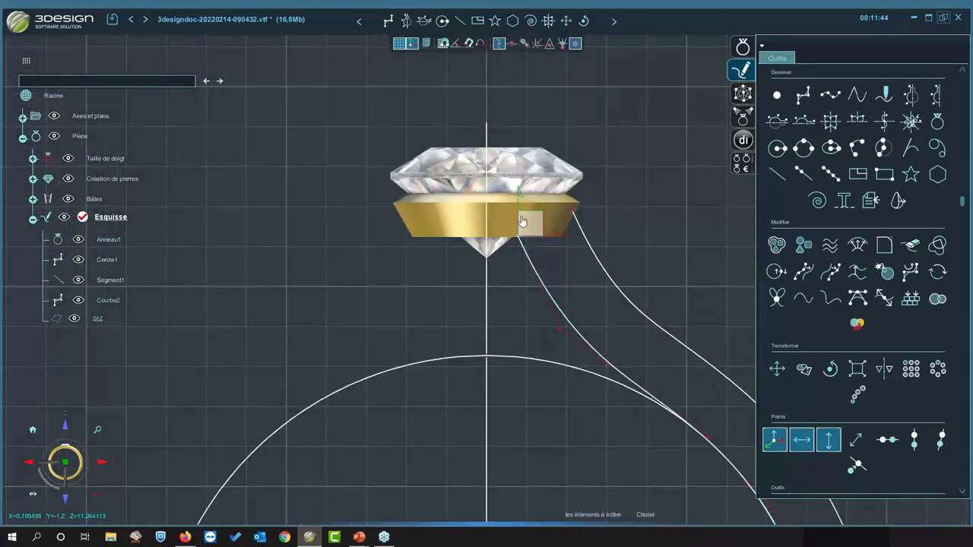
{"action": "left_click_drag", "start_coordinate": [518, 199], "coordinate": [610, 215]}
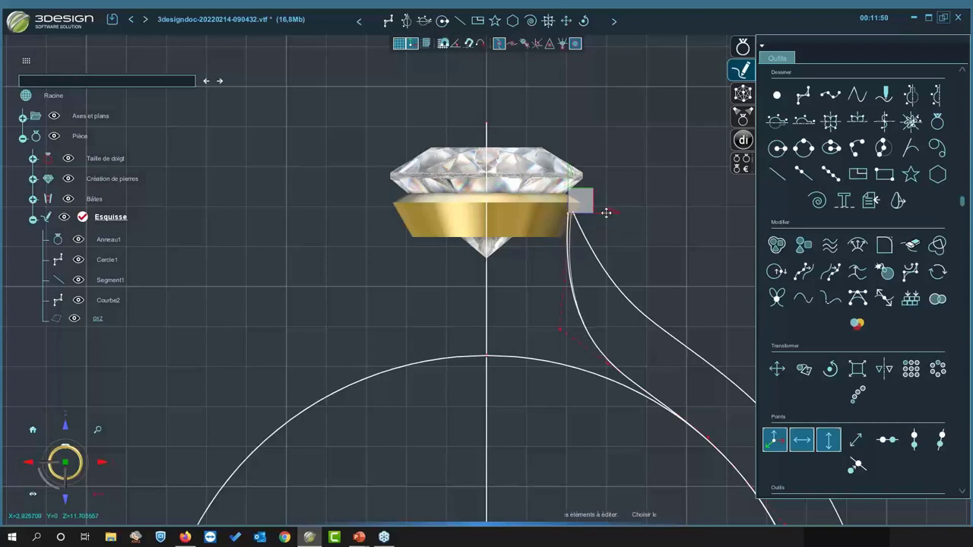
- In side view, shift the inner curve's upper end point towards the centre plane, to about Z 0.085 mm
{"action": "scroll", "coordinate": [578, 202], "scroll_direction": "up", "scroll_amount": 3}
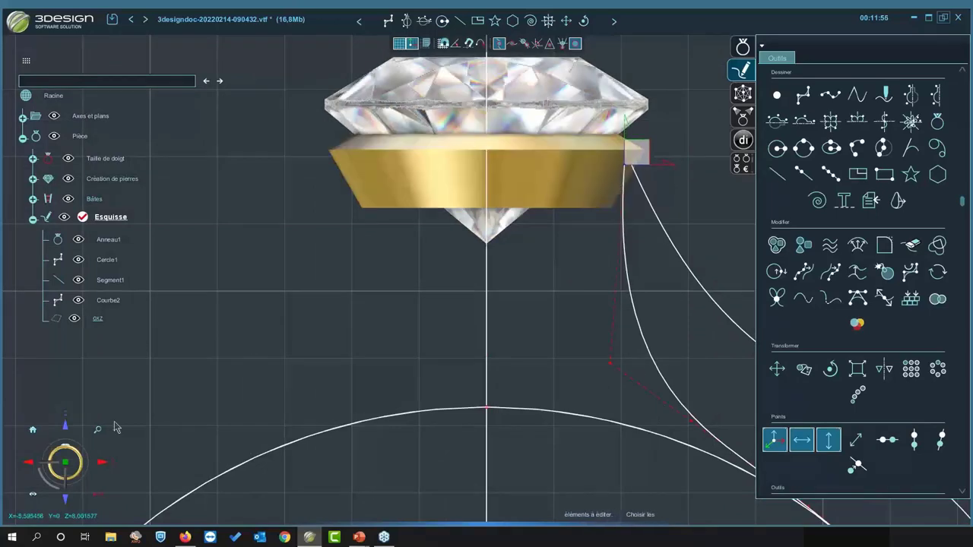
{"action": "left_click", "coordinate": [101, 462]}
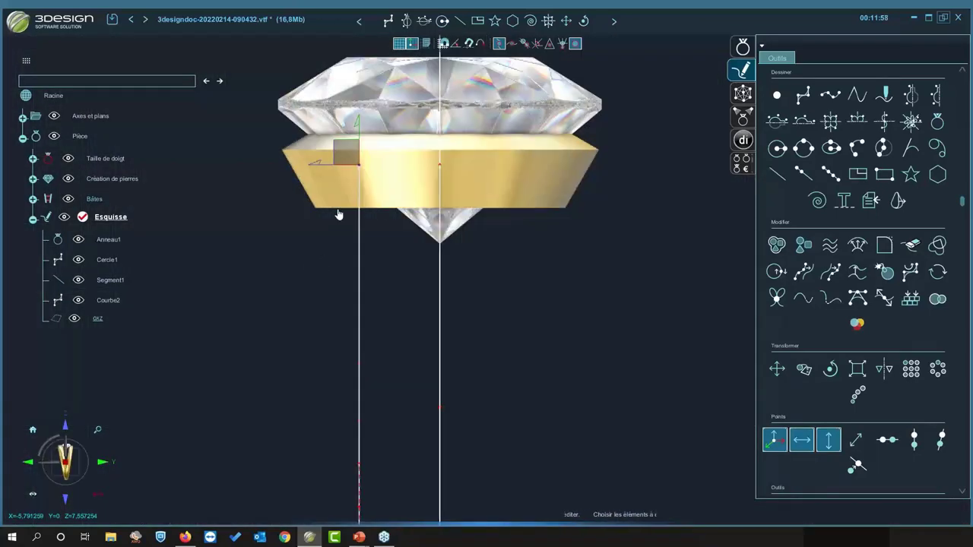
{"action": "left_click_drag", "start_coordinate": [316, 167], "coordinate": [388, 165]}
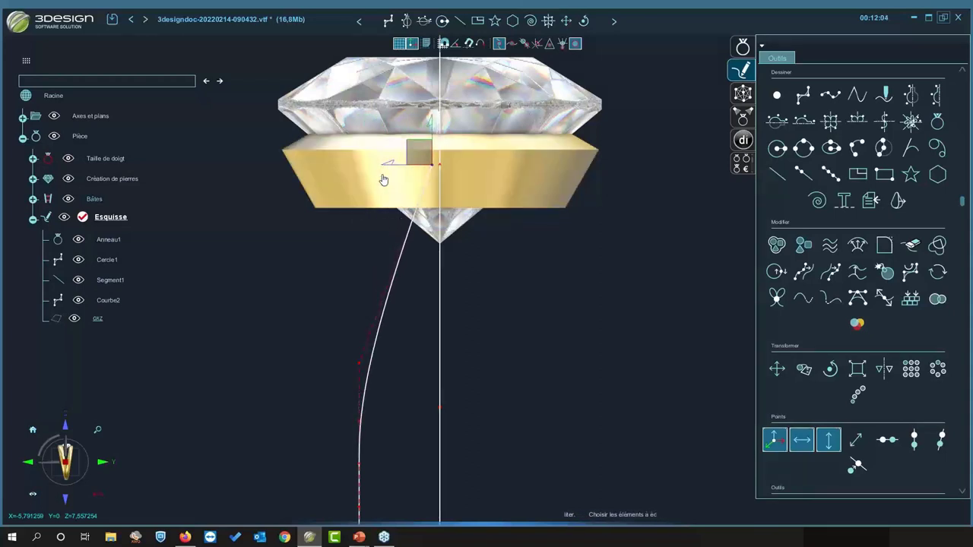
{"action": "left_click_drag", "start_coordinate": [389, 165], "coordinate": [390, 162]}
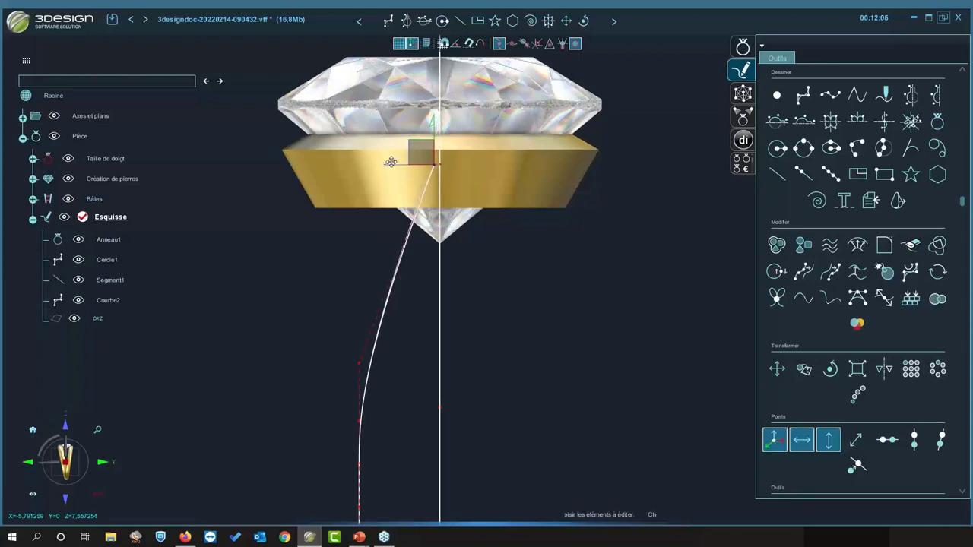
- Raise the inner curve's second control point from the upper end to about Y 10.22 mm and shift the end point slightly outward
{"action": "left_click", "coordinate": [359, 338]}
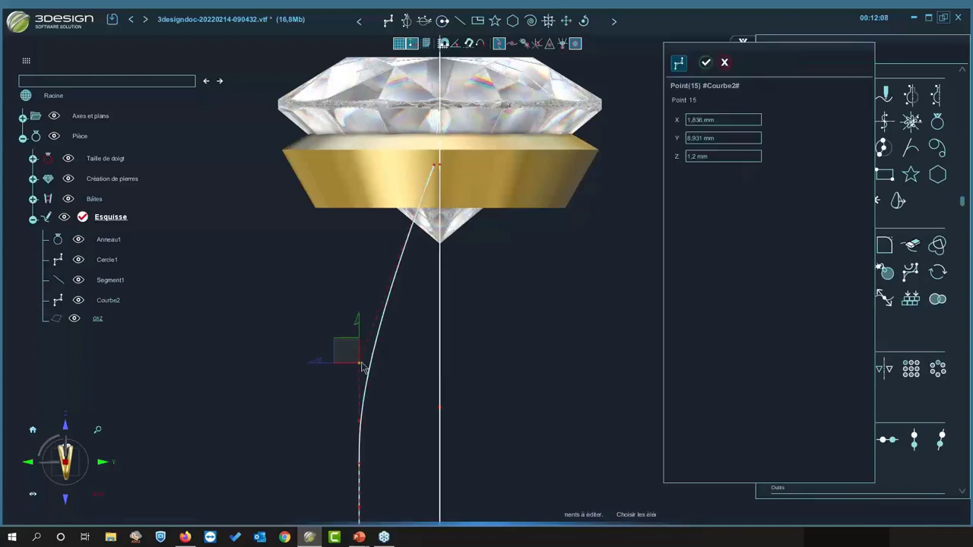
{"action": "left_click_drag", "start_coordinate": [355, 289], "coordinate": [339, 238]}
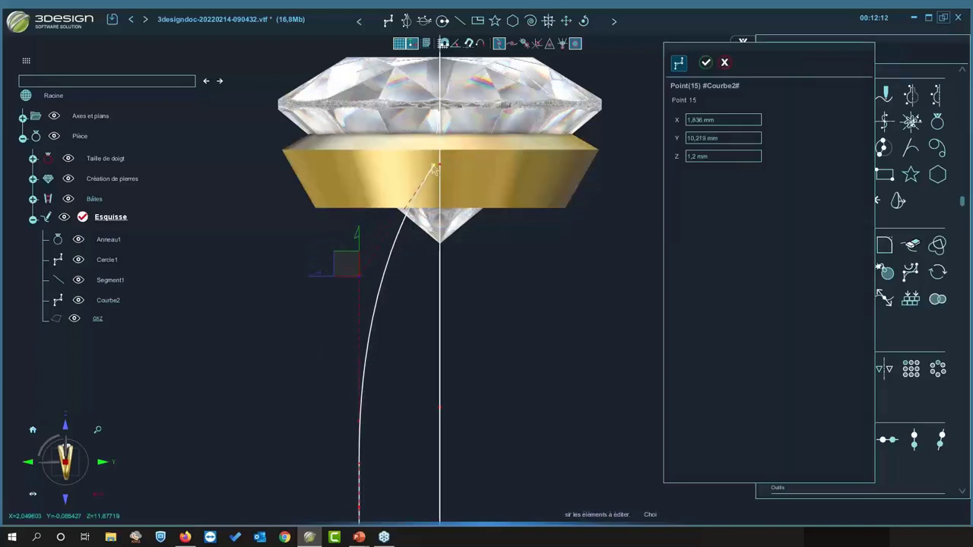
{"action": "left_click", "coordinate": [435, 165]}
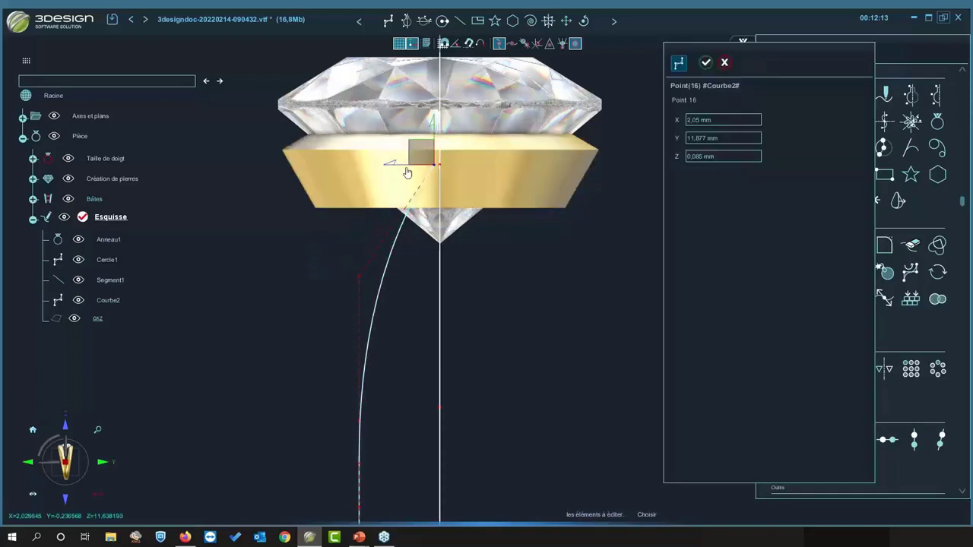
- In side view, shift the inner curve's upper end point to about Z 0.27 mm and its second control point to about Y 10.08 mm
{"action": "left_click", "coordinate": [360, 276]}
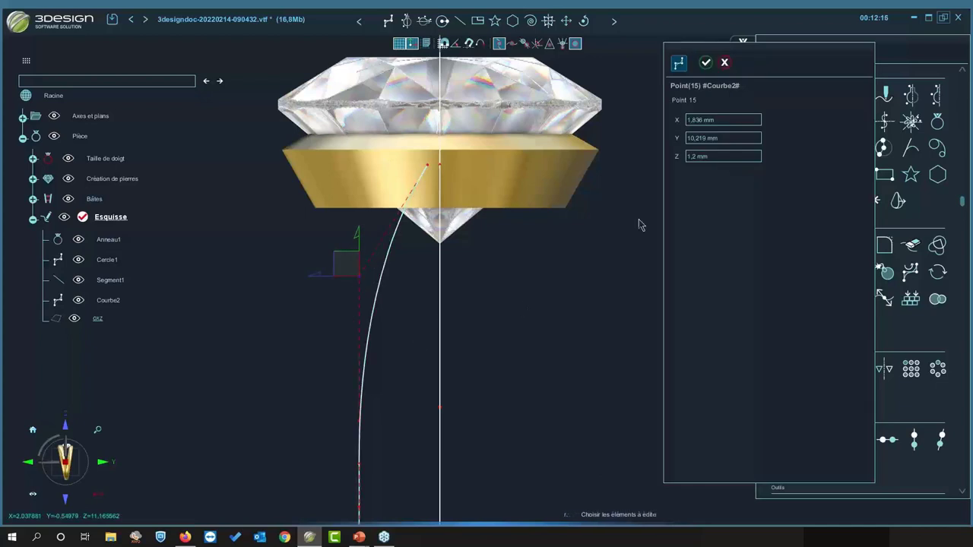
{"action": "left_click_drag", "start_coordinate": [768, 70], "coordinate": [634, 70]}
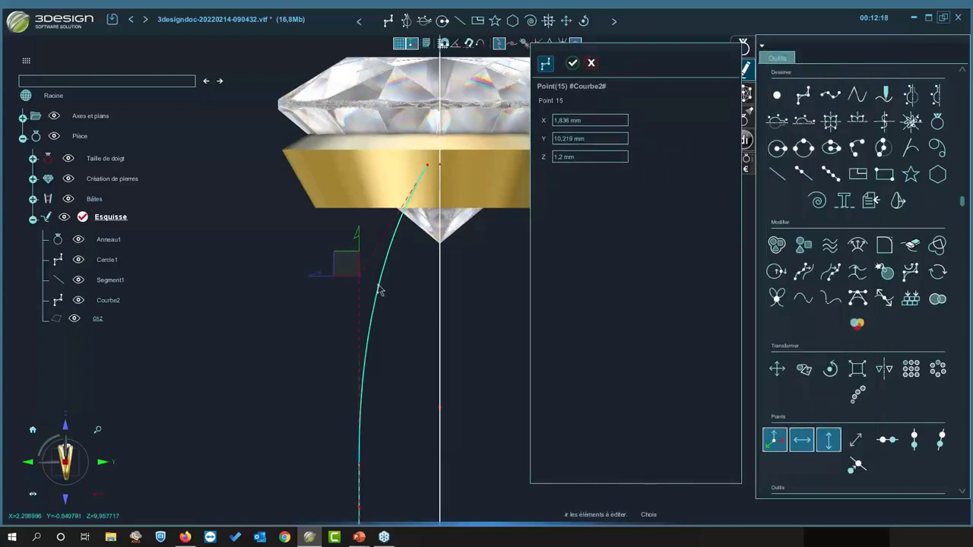
{"action": "left_click_drag", "start_coordinate": [341, 273], "coordinate": [342, 257]}
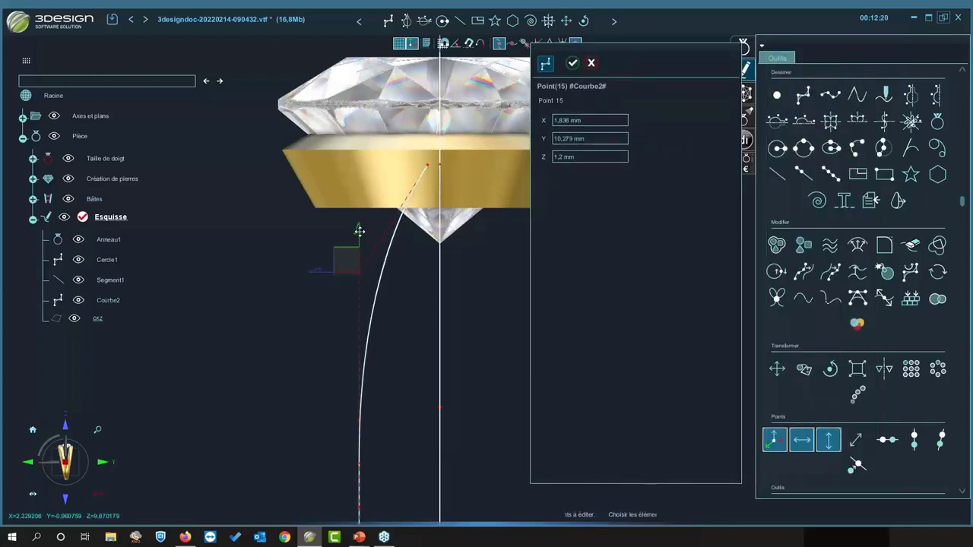
{"action": "left_click", "coordinate": [427, 166]}
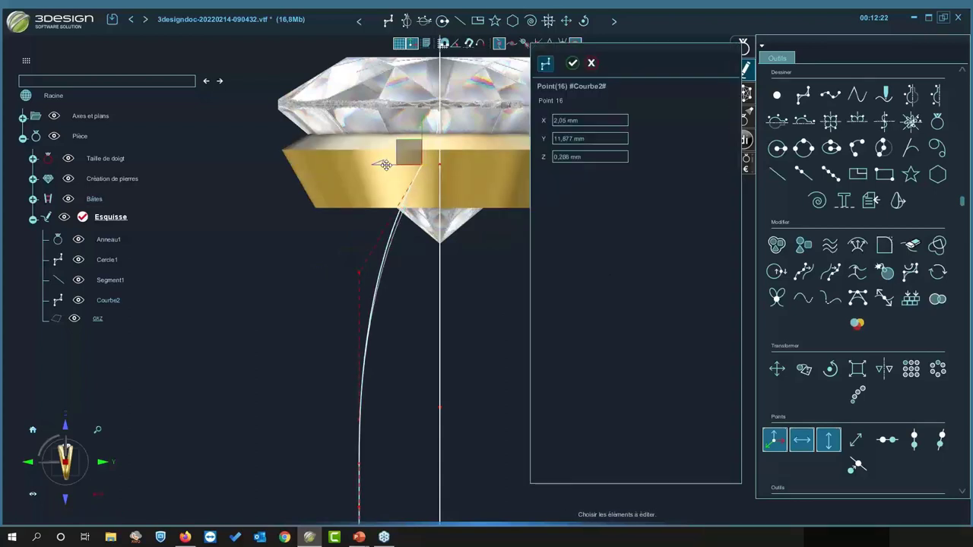
{"action": "left_click", "coordinate": [363, 272]}
{"action": "left_click_drag", "start_coordinate": [360, 230], "coordinate": [361, 243]}
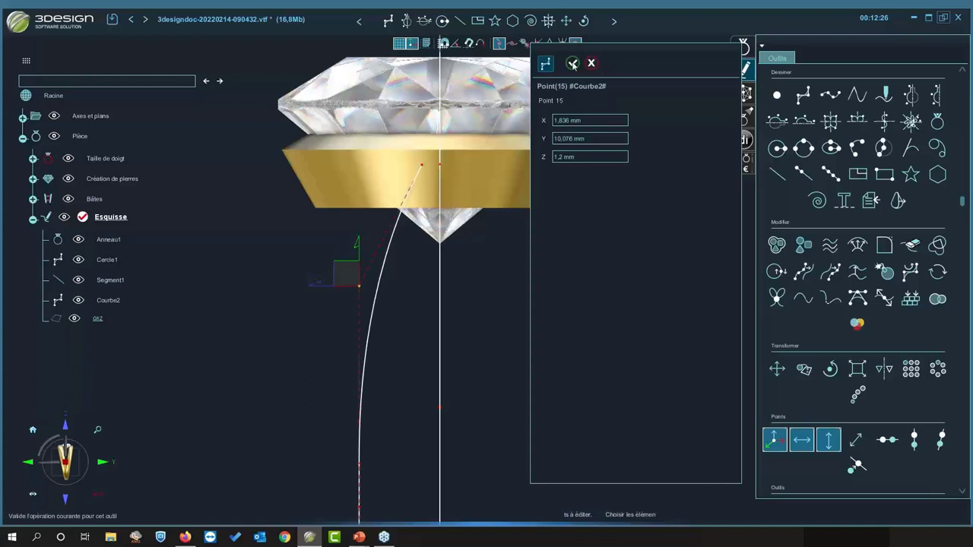
{"action": "left_click", "coordinate": [572, 64]}
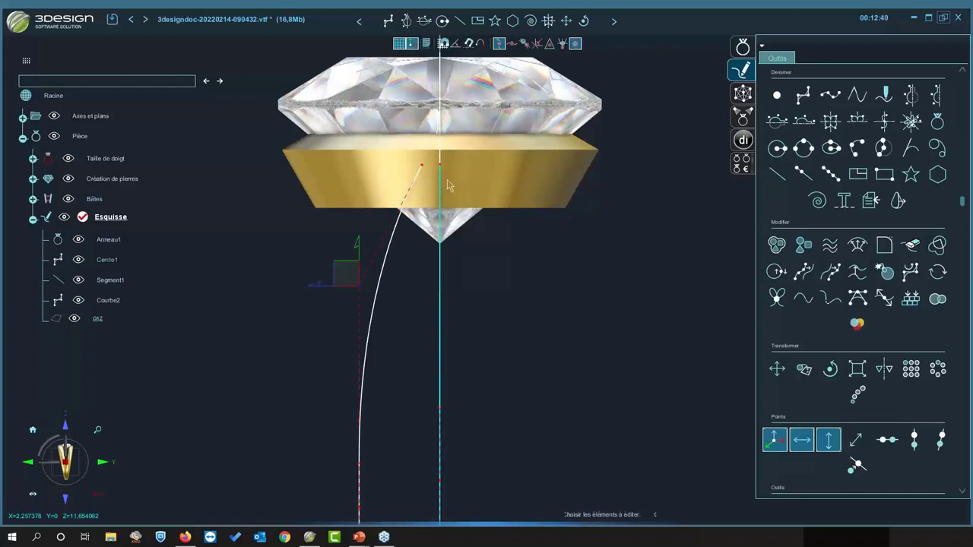
- In front view, shift the inner curve's second control point and upper end point slightly towards the centre axis, and turn off the point-moving handles
{"action": "left_click", "coordinate": [39, 464]}
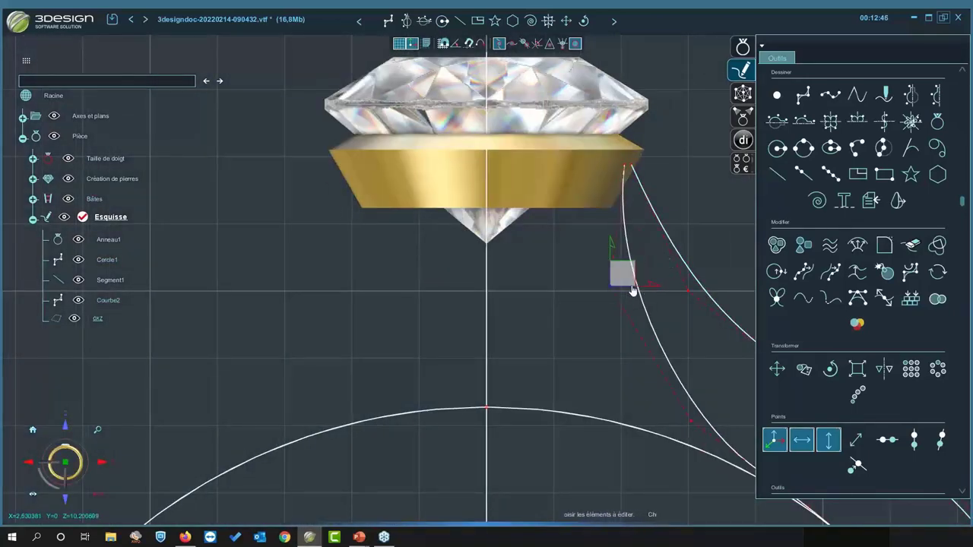
{"action": "left_click_drag", "start_coordinate": [648, 290], "coordinate": [644, 288]}
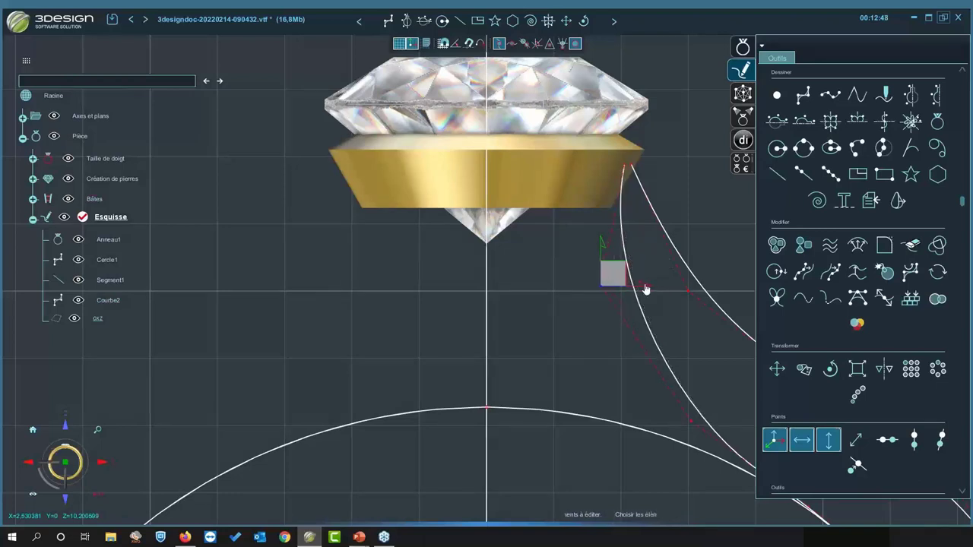
{"action": "double_click", "coordinate": [624, 169]}
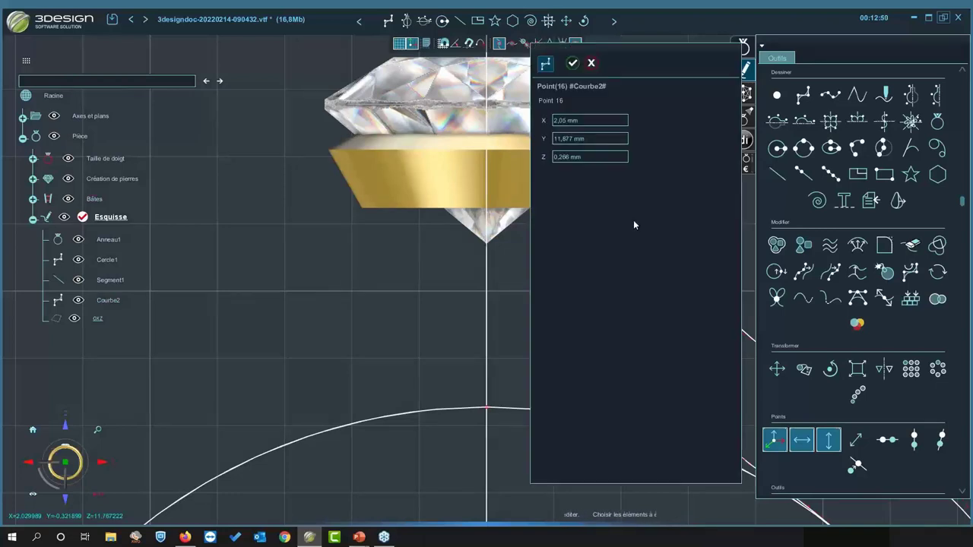
{"action": "left_click", "coordinate": [573, 64]}
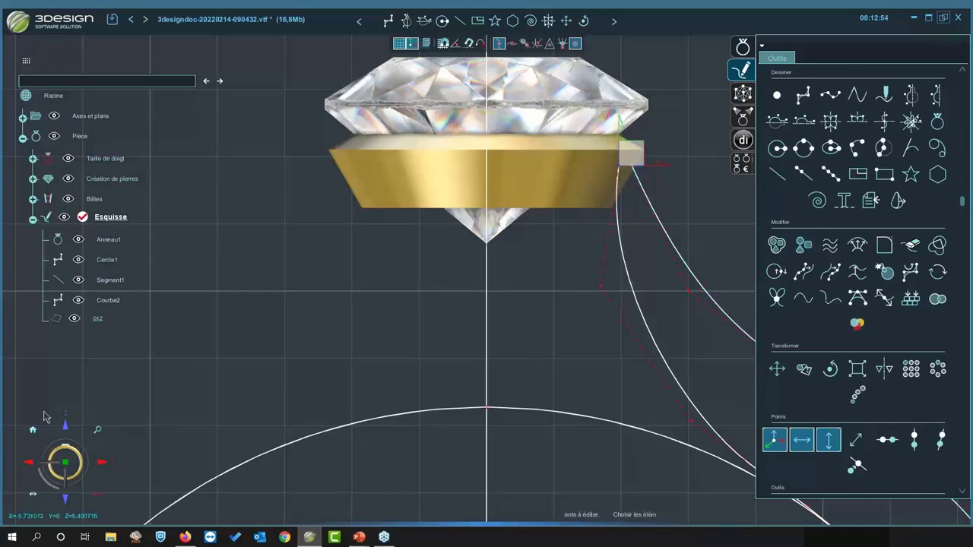
{"action": "left_click", "coordinate": [105, 463]}
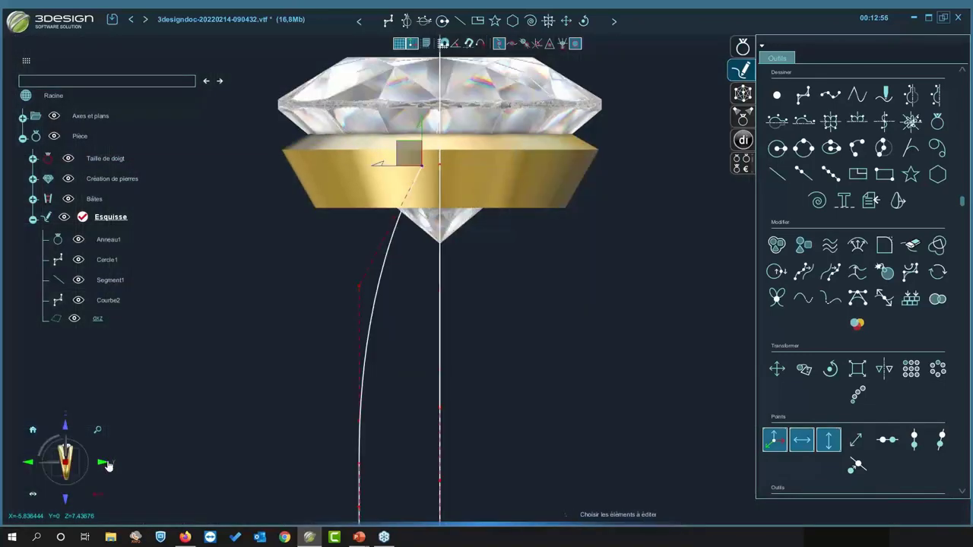
{"action": "left_click", "coordinate": [808, 123]}
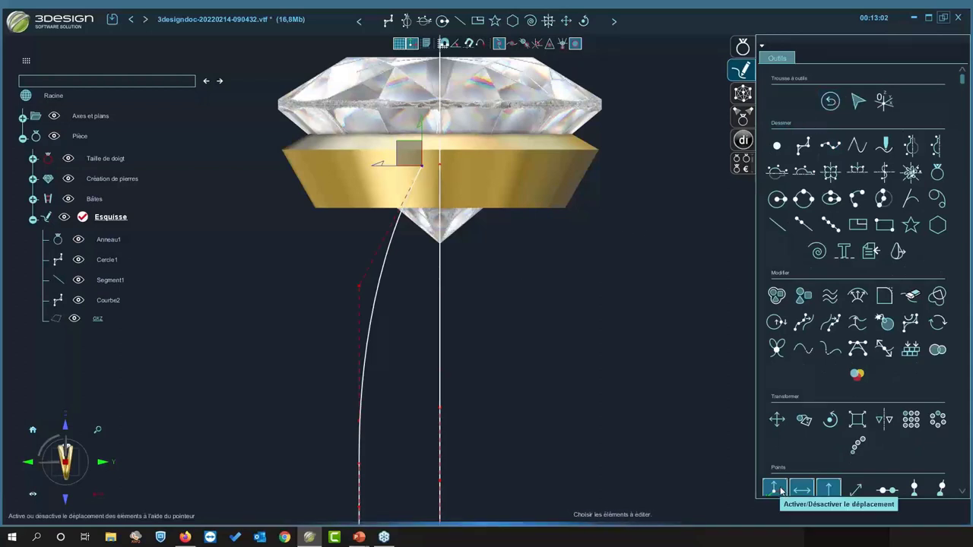
- Mirror the inner curve about the OXZ plane, keeping the original
{"action": "left_click", "coordinate": [381, 277]}
{"action": "left_click", "coordinate": [573, 63]}
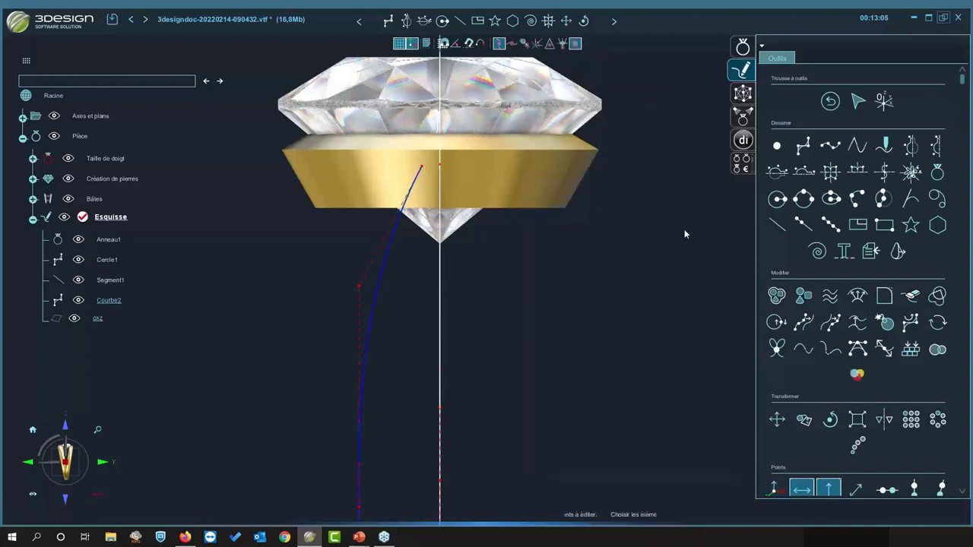
{"action": "left_click", "coordinate": [884, 419]}
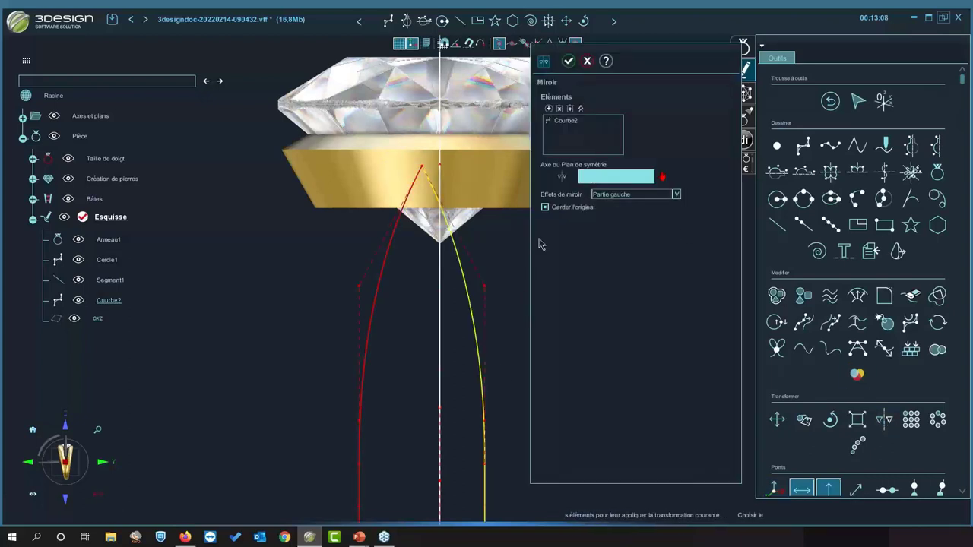
{"action": "scroll", "coordinate": [441, 327], "scroll_direction": "down", "scroll_amount": 3}
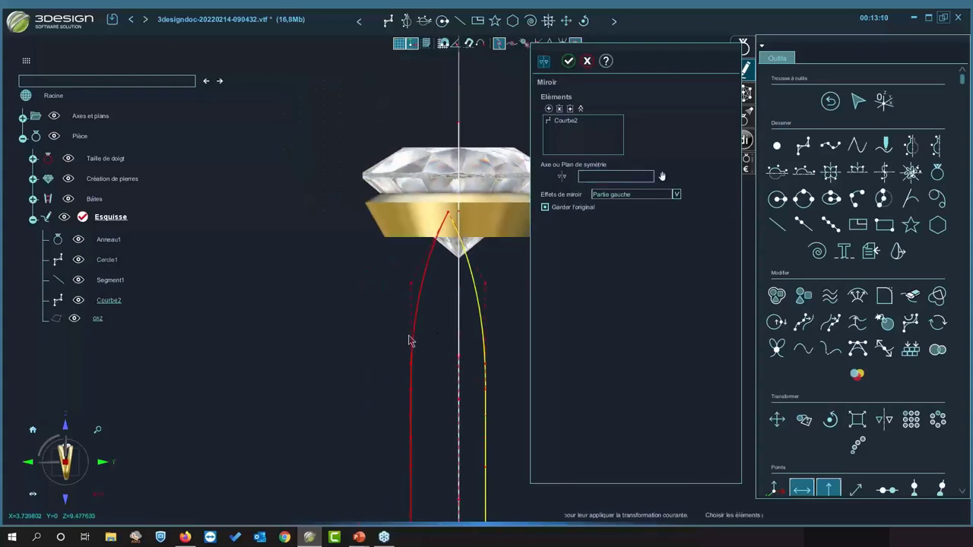
{"action": "middle_click_drag", "start_coordinate": [353, 266], "coordinate": [515, 241]}
{"action": "scroll", "coordinate": [308, 304], "scroll_direction": "down", "scroll_amount": 3}
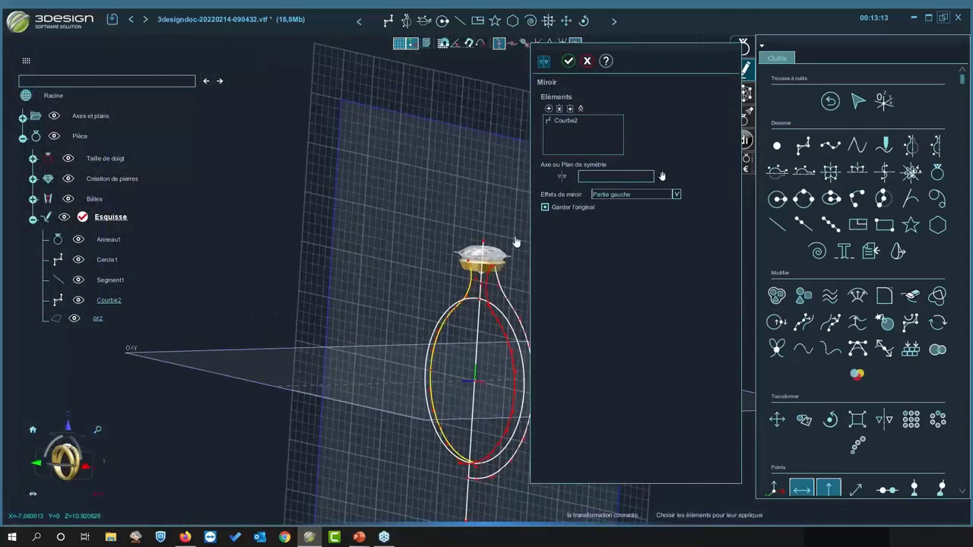
{"action": "left_click", "coordinate": [475, 132]}
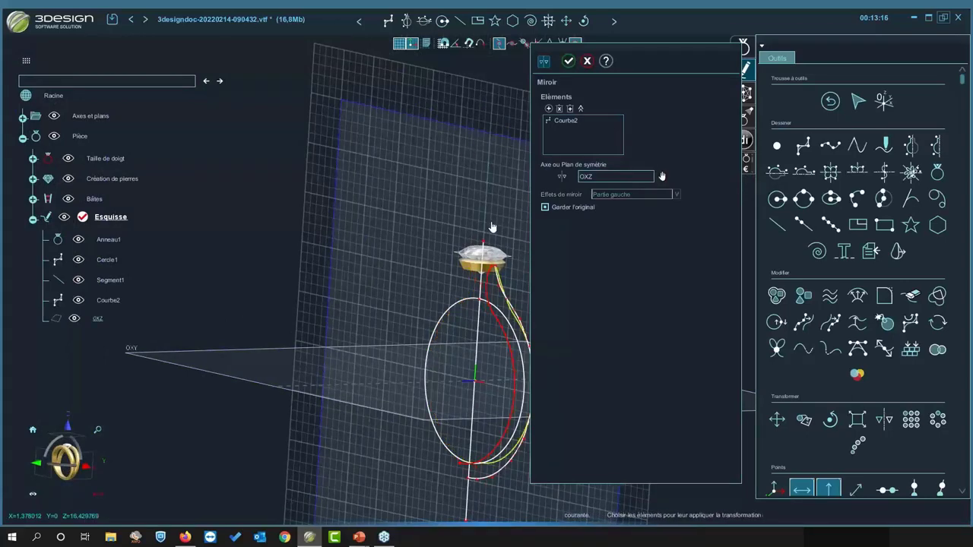
{"action": "middle_click_drag", "start_coordinate": [474, 135], "coordinate": [416, 261]}
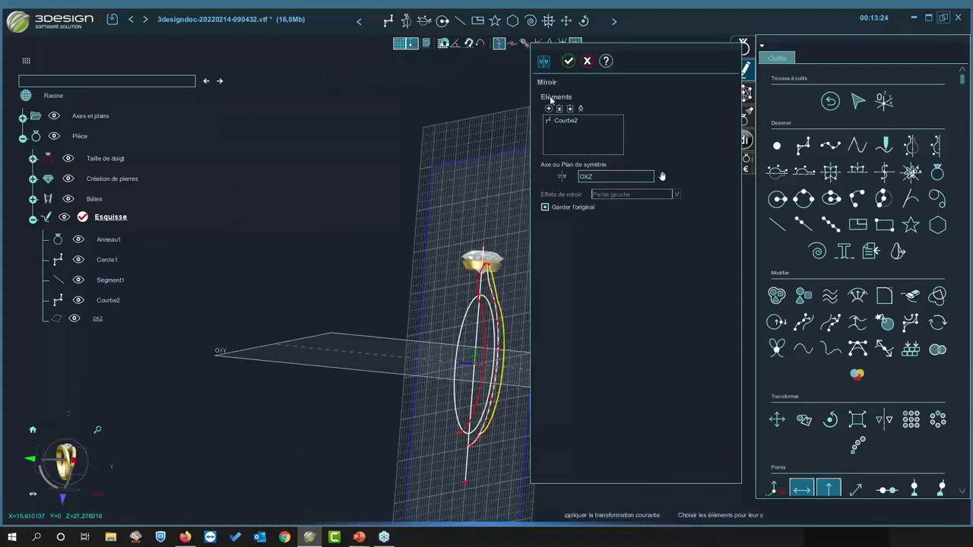
{"action": "left_click", "coordinate": [568, 60]}
{"action": "middle_click_drag", "start_coordinate": [569, 127], "coordinate": [666, 339]}
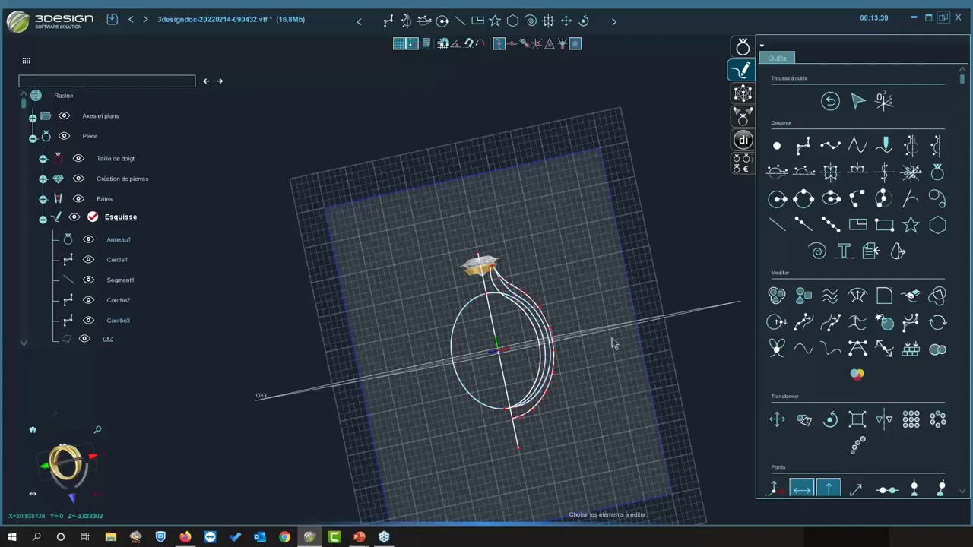
{"action": "middle_click_drag", "start_coordinate": [615, 342], "coordinate": [482, 261]}
{"action": "scroll", "coordinate": [356, 390], "scroll_direction": "up", "scroll_amount": 2}
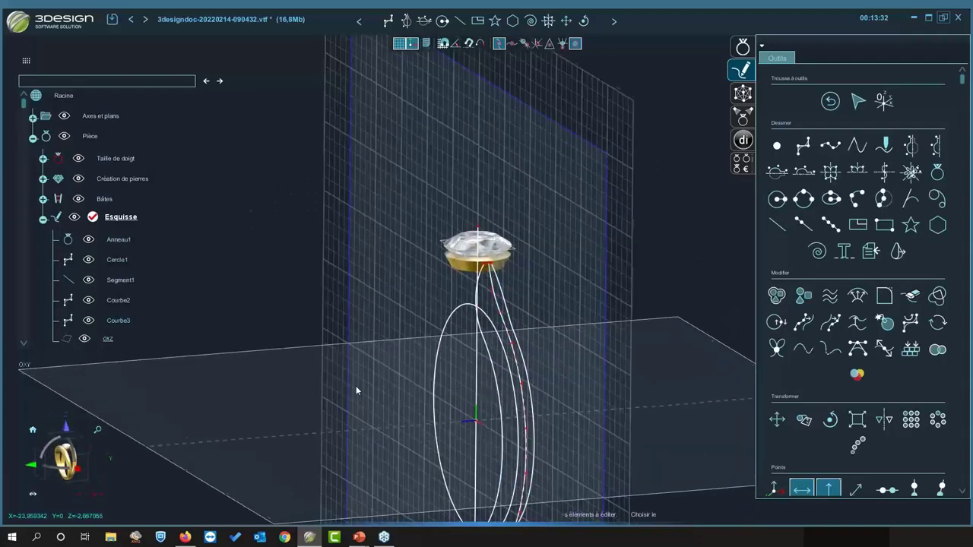
{"action": "middle_click_drag", "start_coordinate": [357, 391], "coordinate": [557, 358]}
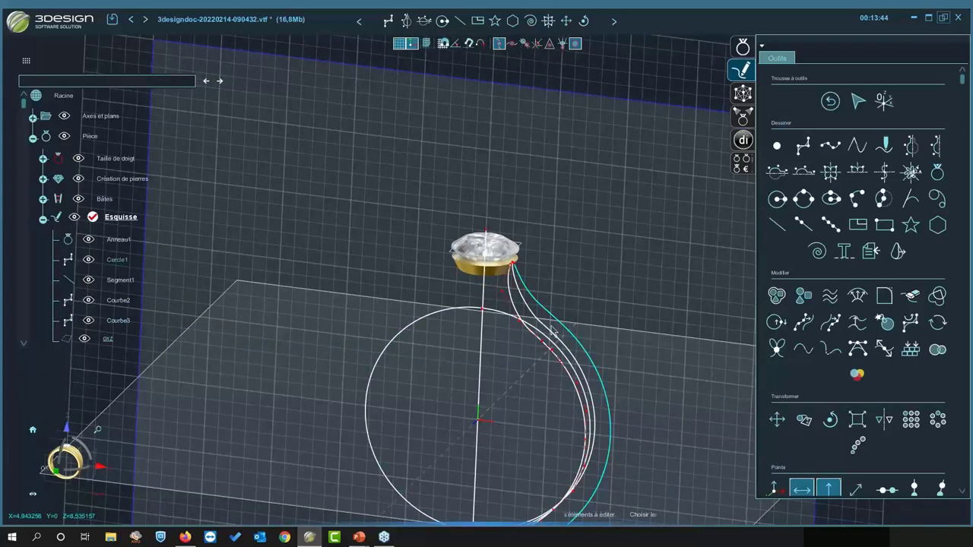
{"action": "middle_click_drag", "start_coordinate": [293, 311], "coordinate": [349, 335]}
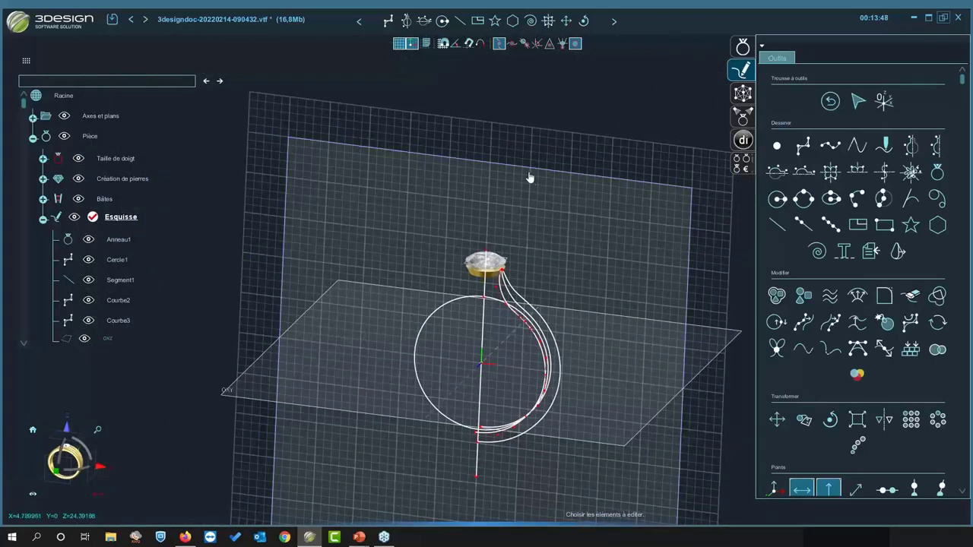
{"action": "left_click", "coordinate": [560, 196]}
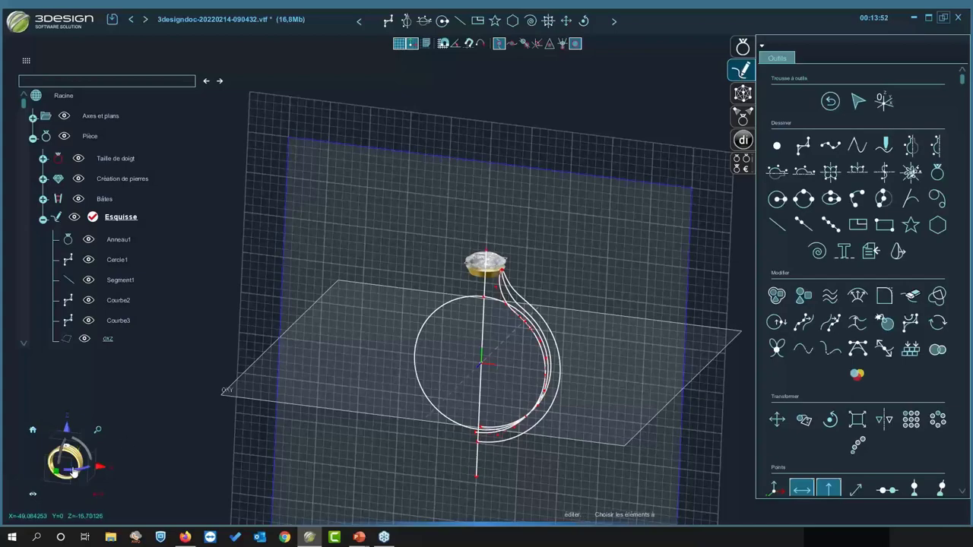
- In front view, draw a rectangle about 2.87 × 3.15 mm beside and above the bezel and make it a construction element
{"action": "left_click", "coordinate": [56, 478]}
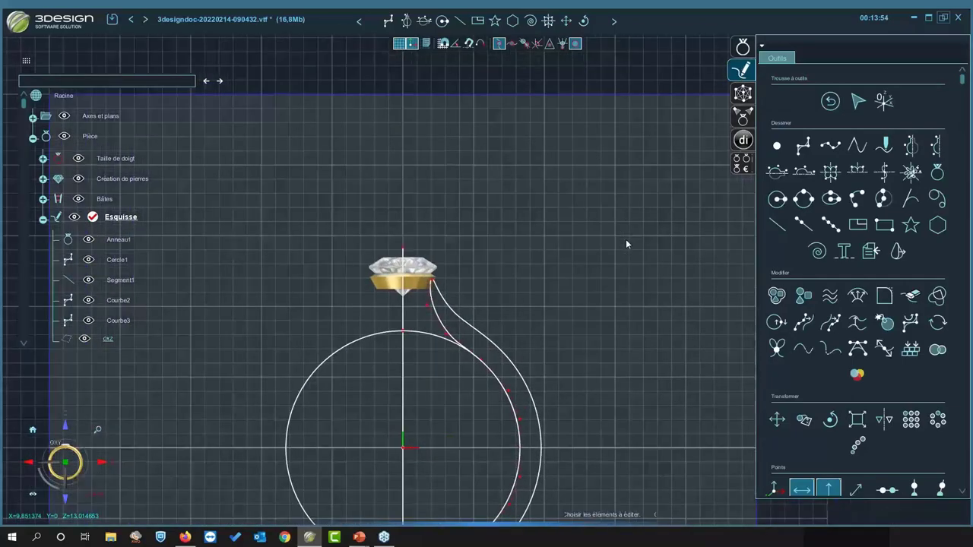
{"action": "left_click", "coordinate": [876, 233]}
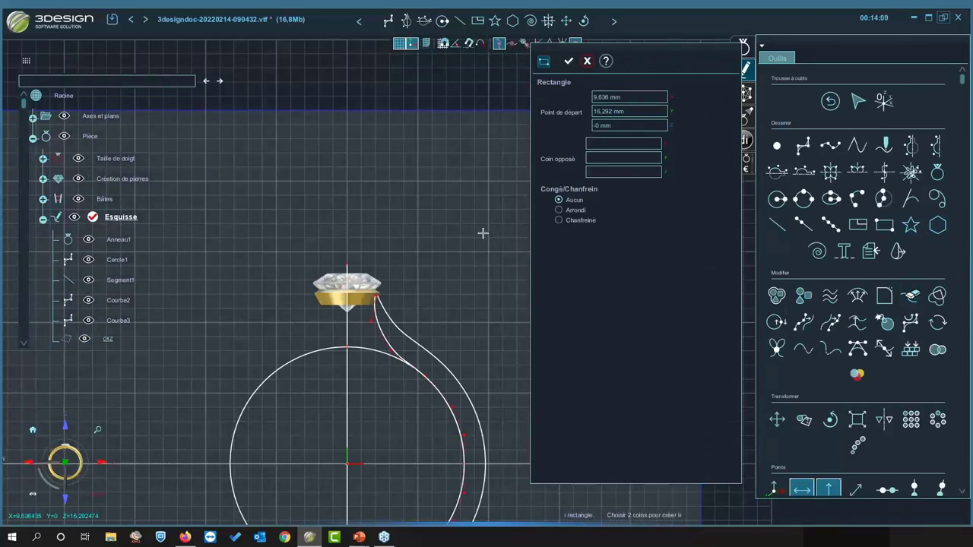
{"action": "left_click", "coordinate": [457, 187]}
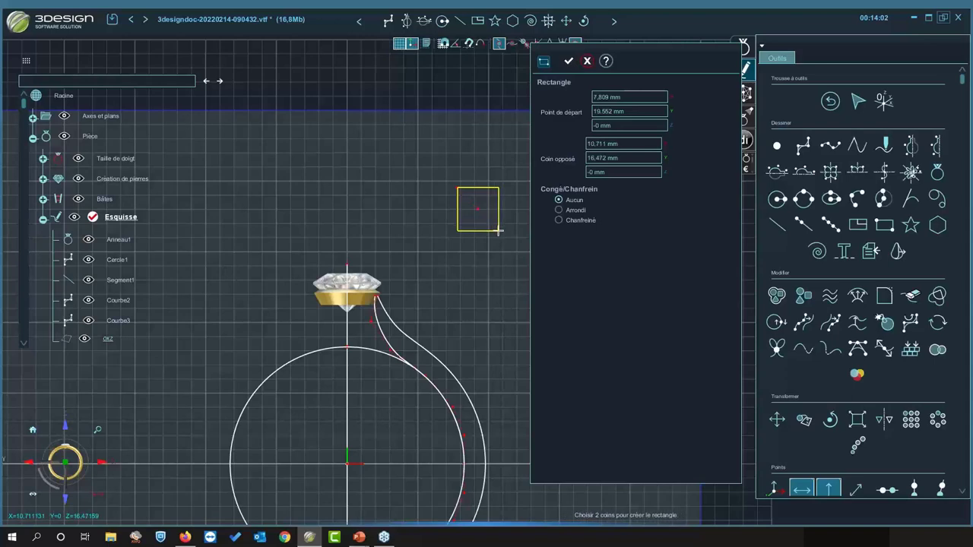
{"action": "left_click", "coordinate": [498, 231]}
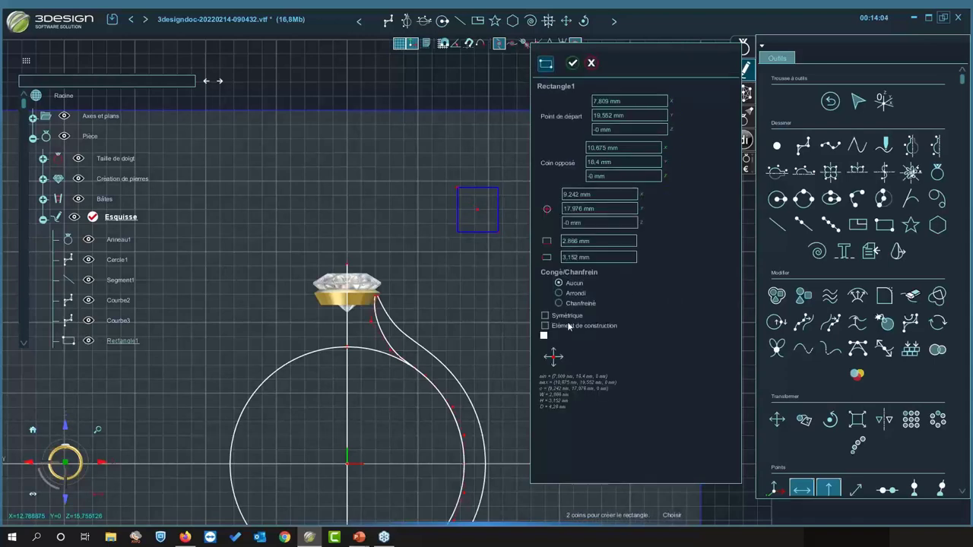
{"action": "left_click", "coordinate": [545, 327]}
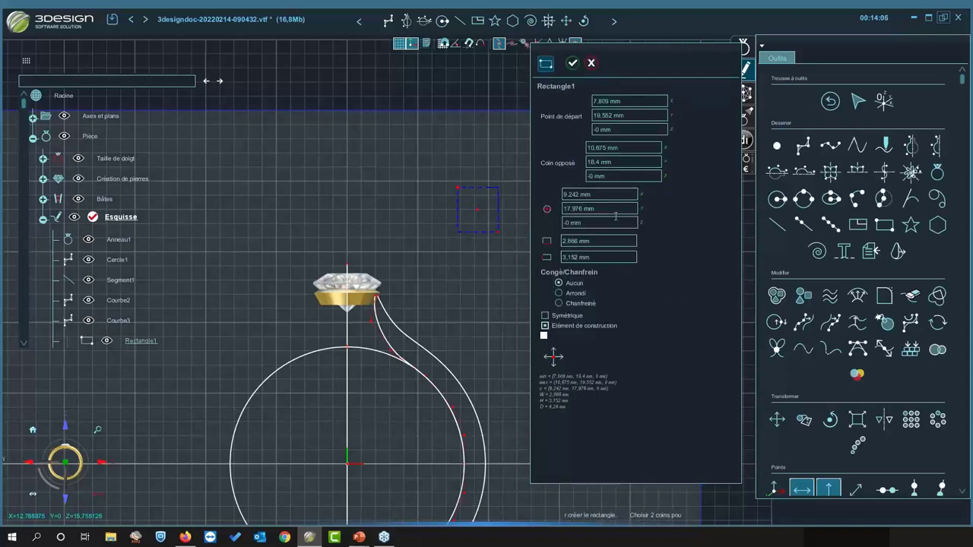
- Set the construction rectangle's width and height to 1.5 mm each and confirm it
{"action": "left_click", "coordinate": [617, 241]}
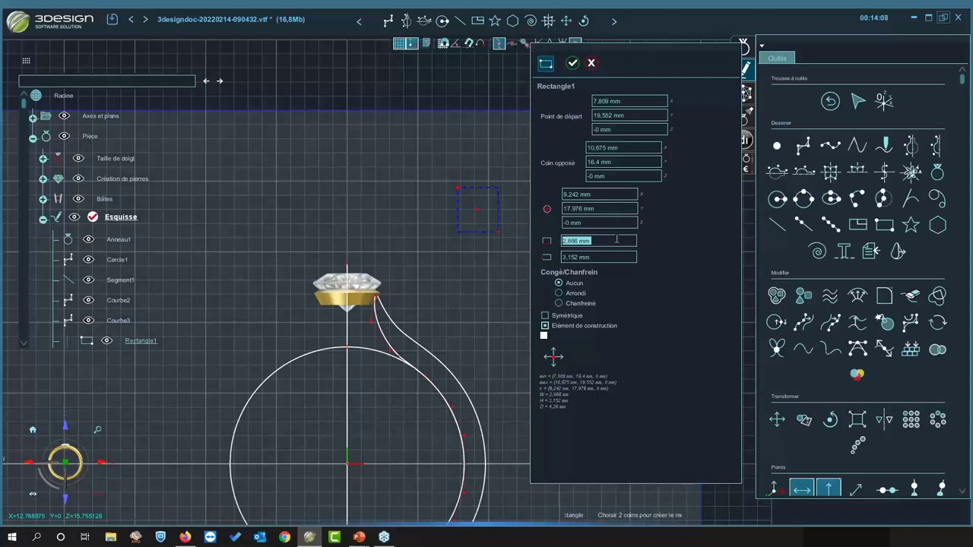
{"action": "type", "text": "1"}
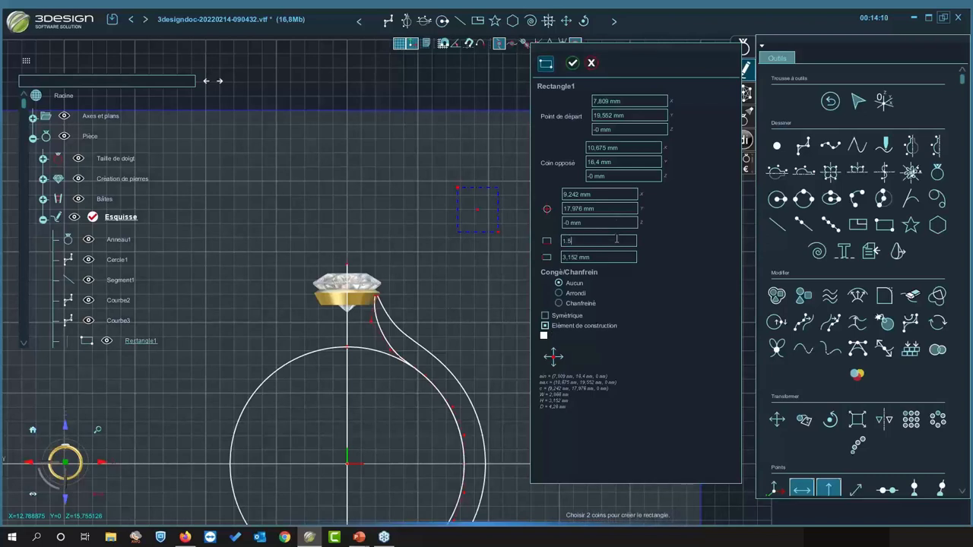
{"action": "type", "text": ".5"}
{"action": "key", "text": "Tab"}
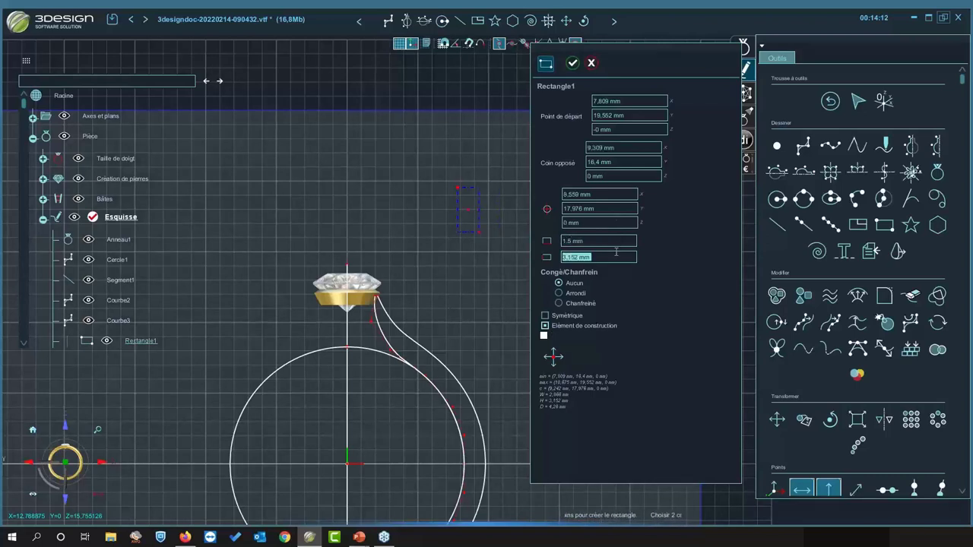
{"action": "type", "text": "1.5"}
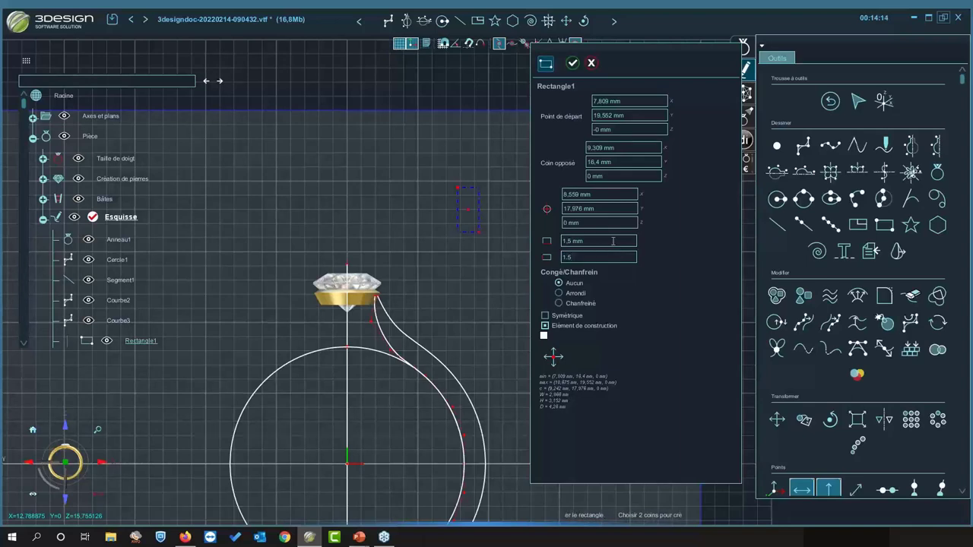
{"action": "key", "text": "Tab"}
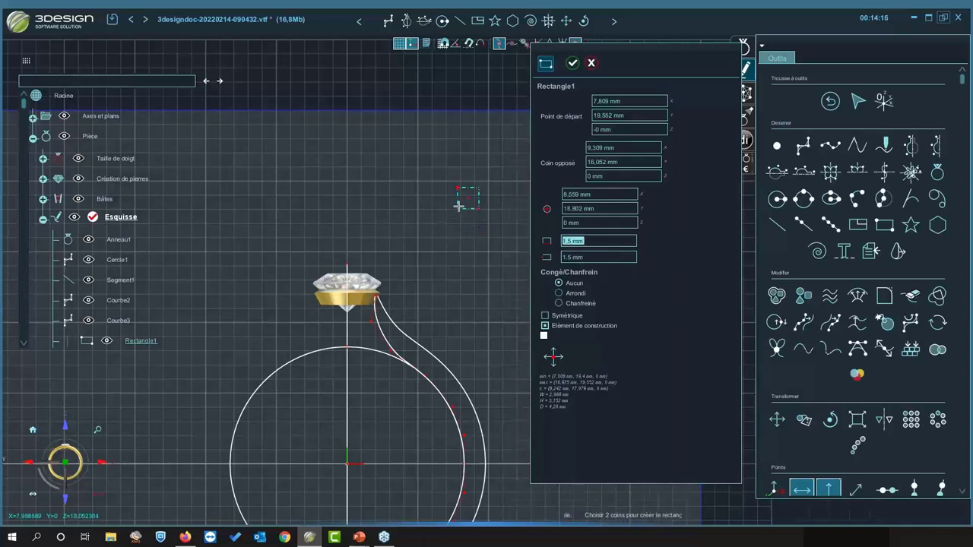
{"action": "scroll", "coordinate": [456, 186], "scroll_direction": "up", "scroll_amount": 3}
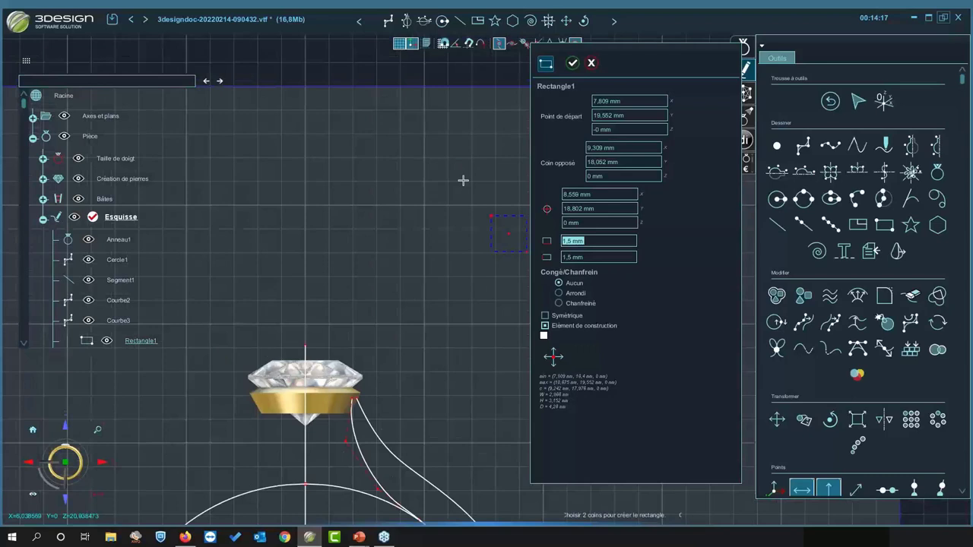
{"action": "left_click", "coordinate": [630, 64]}
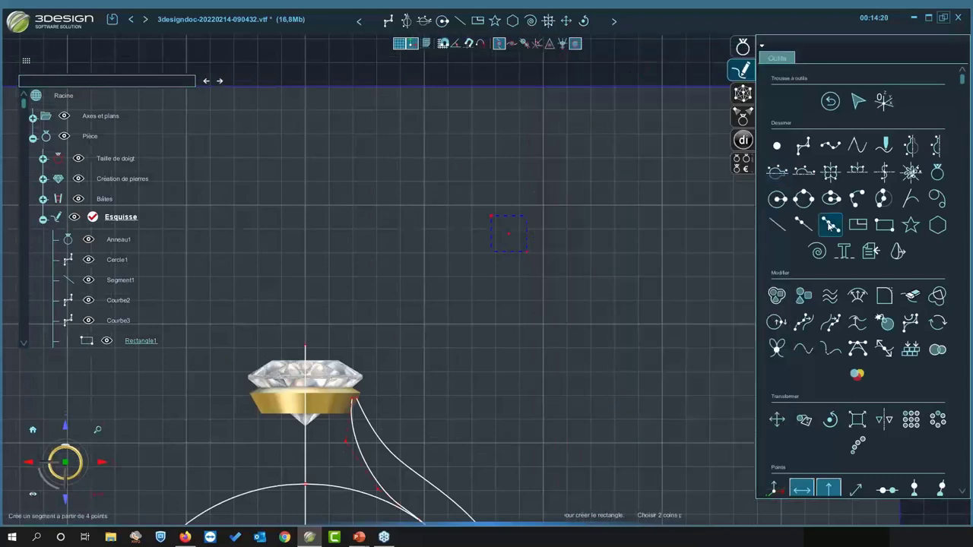
- Draw a rectangle from the construction square's lower right corner to its opposite side, set its height to 1 mm and confirm it
{"action": "left_click", "coordinate": [884, 225]}
{"action": "left_click", "coordinate": [528, 252]}
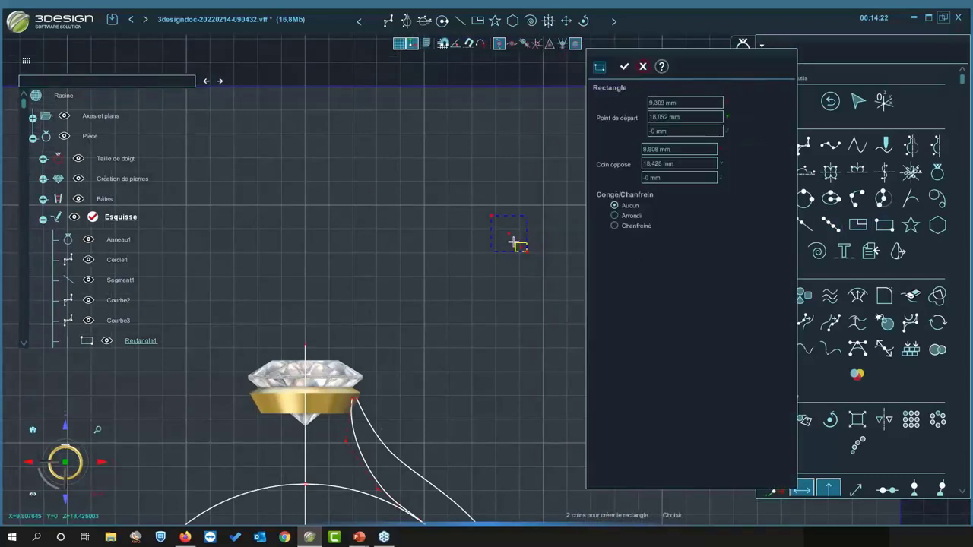
{"action": "left_click", "coordinate": [490, 230]}
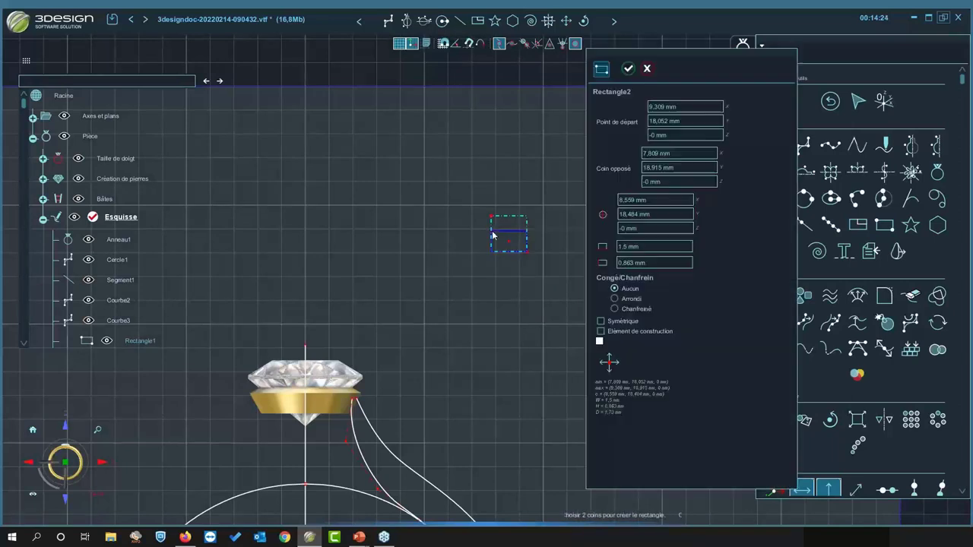
{"action": "left_click", "coordinate": [659, 264]}
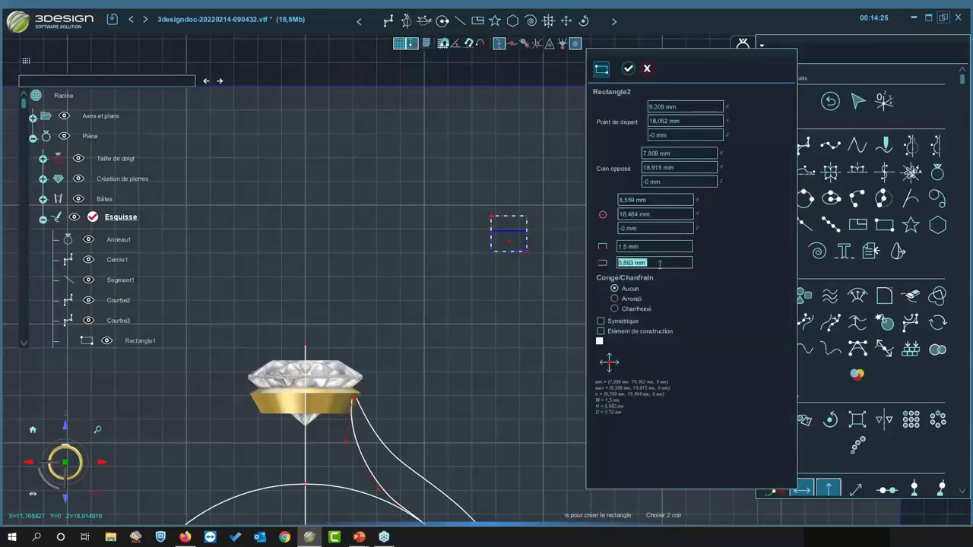
{"action": "type", "text": "1"}
{"action": "left_click", "coordinate": [663, 246]}
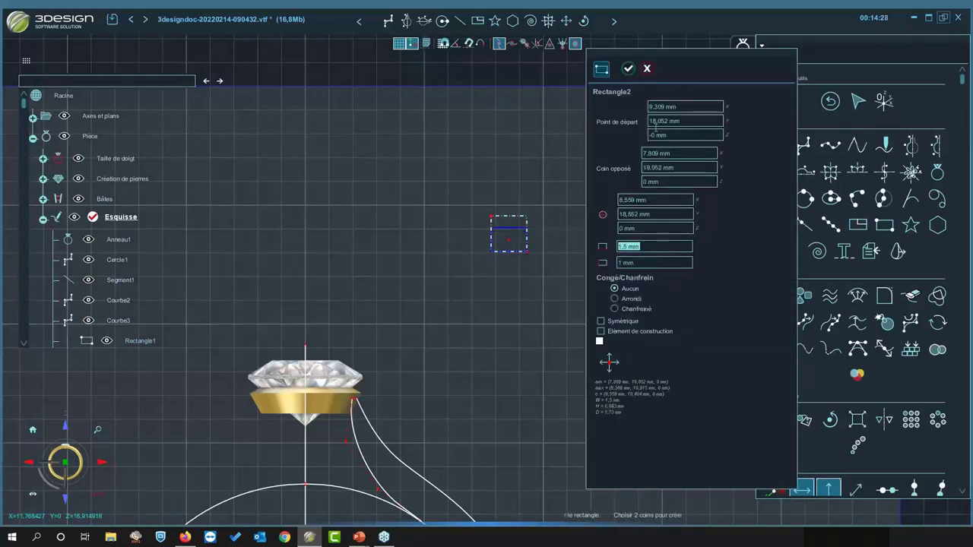
{"action": "left_click", "coordinate": [628, 69]}
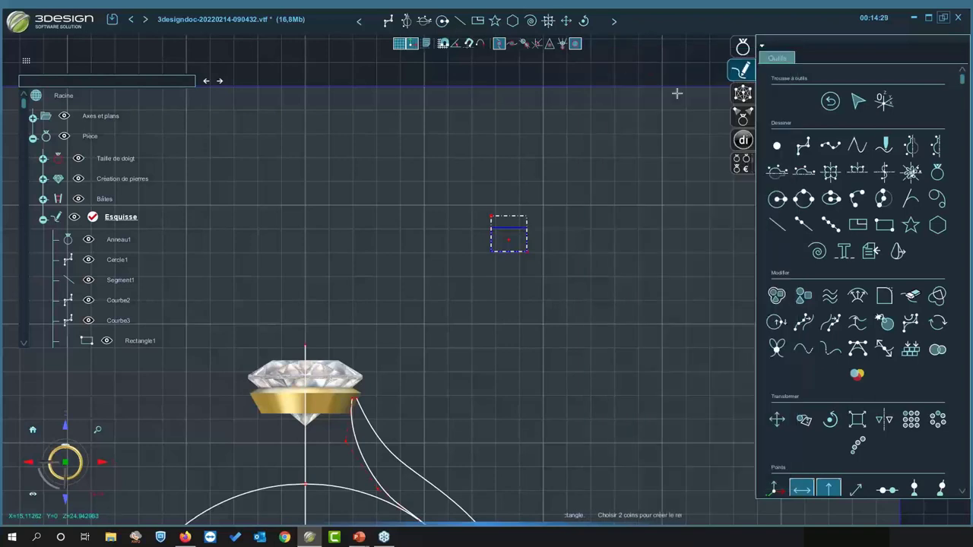
- Draw a three-point arc between the inner rectangle's upper corners, passing near the middle of the construction square's top edge
{"action": "left_click", "coordinate": [857, 199]}
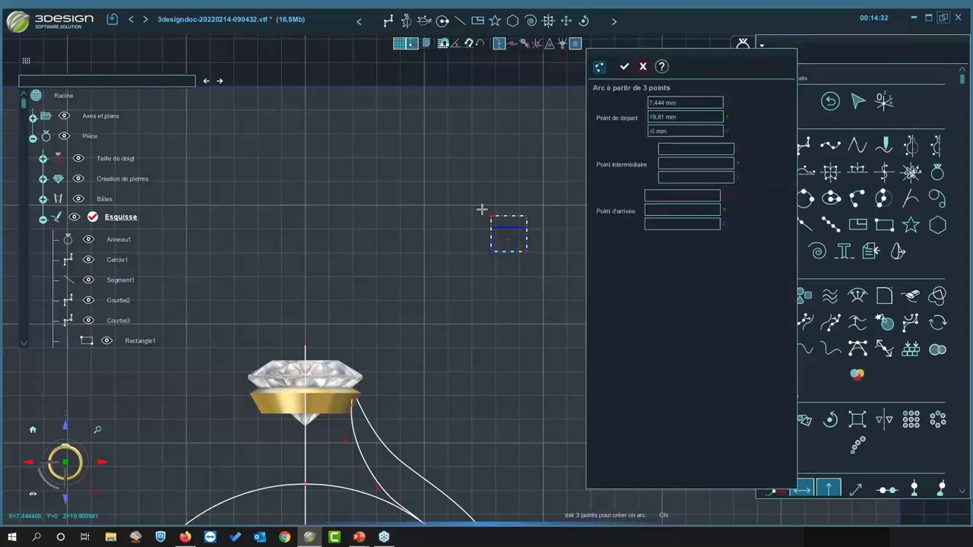
{"action": "scroll", "coordinate": [515, 206], "scroll_direction": "up", "scroll_amount": 3}
{"action": "scroll", "coordinate": [491, 269], "scroll_direction": "up", "scroll_amount": 4}
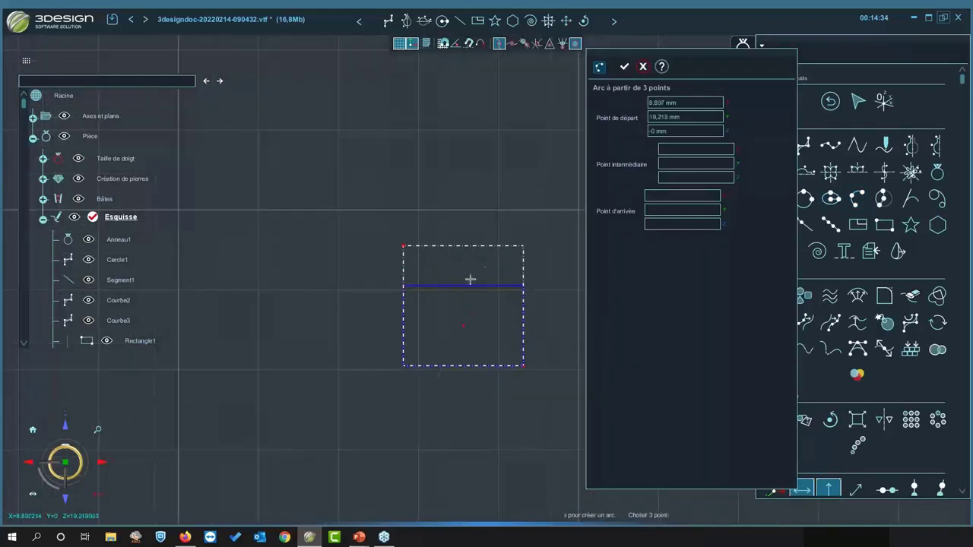
{"action": "left_click", "coordinate": [404, 287]}
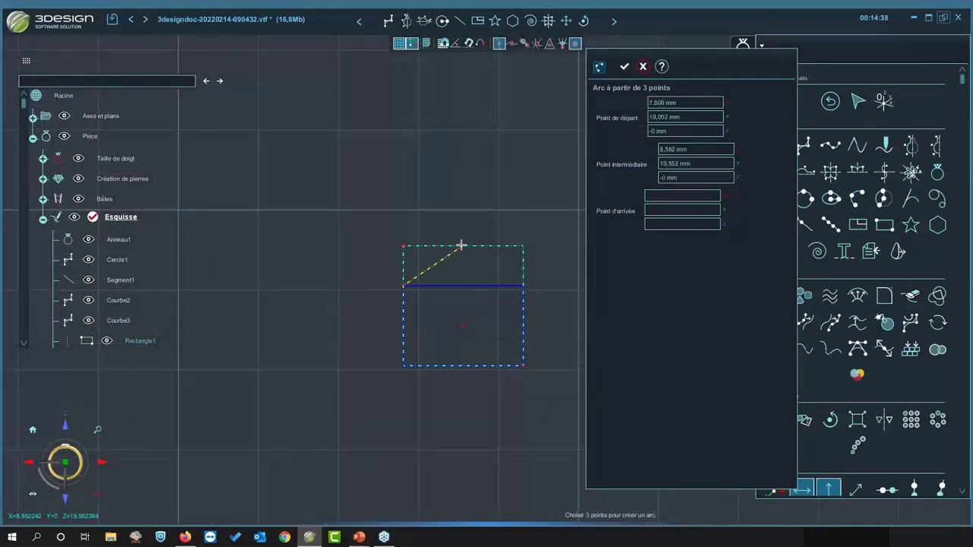
{"action": "left_click", "coordinate": [459, 245]}
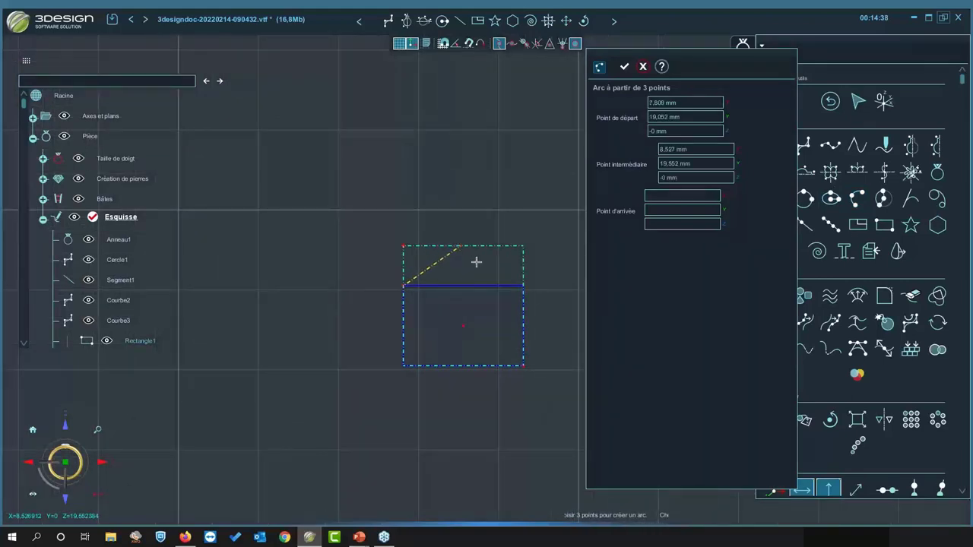
{"action": "left_click", "coordinate": [524, 286]}
{"action": "left_click", "coordinate": [628, 70]}
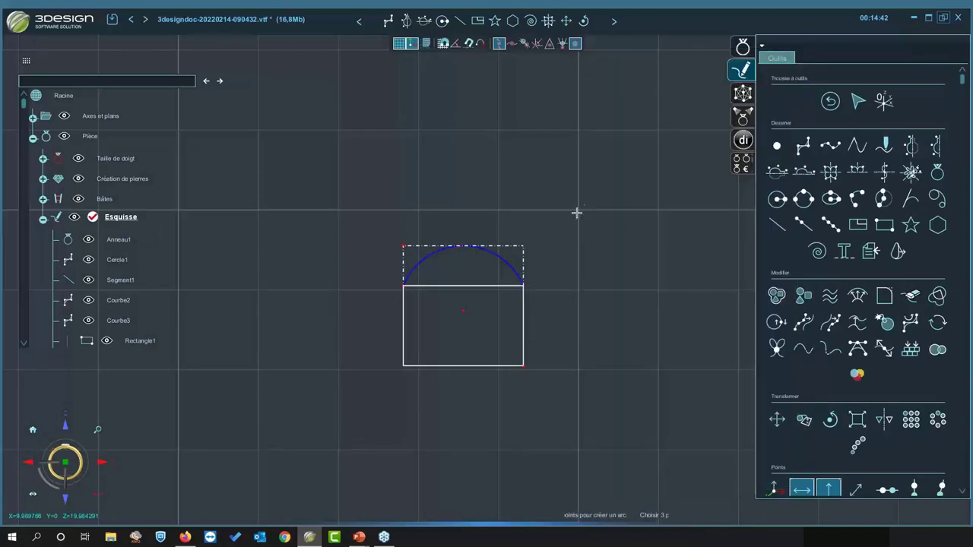
- Trim away the inner rectangle's top edge beneath the arc and delete the construction square
{"action": "scroll", "coordinate": [576, 213], "scroll_direction": "down", "scroll_amount": 2}
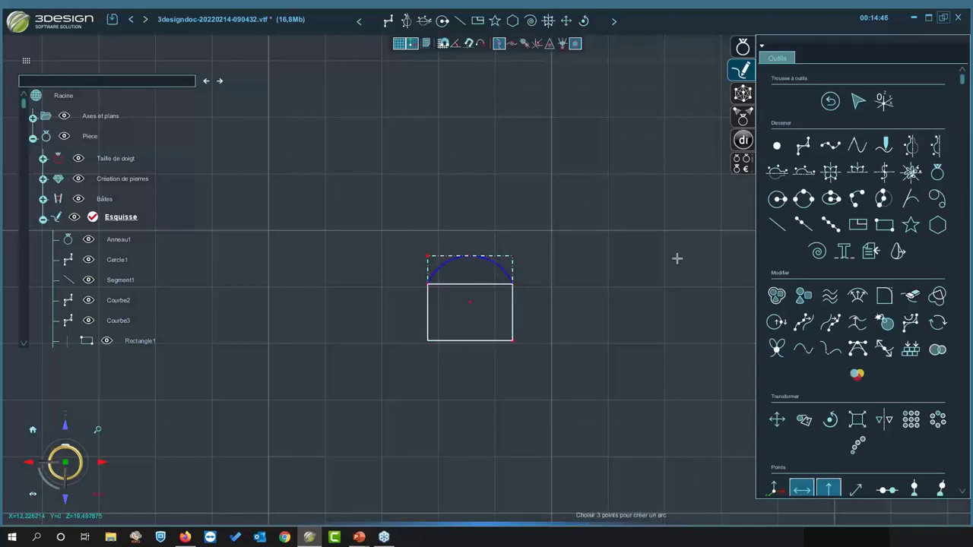
{"action": "left_click", "coordinate": [911, 295]}
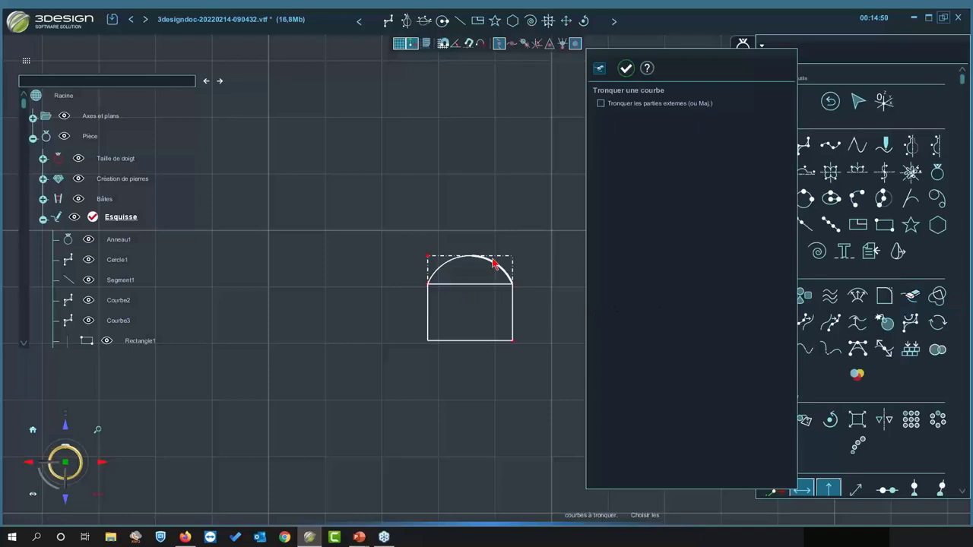
{"action": "left_click", "coordinate": [484, 286]}
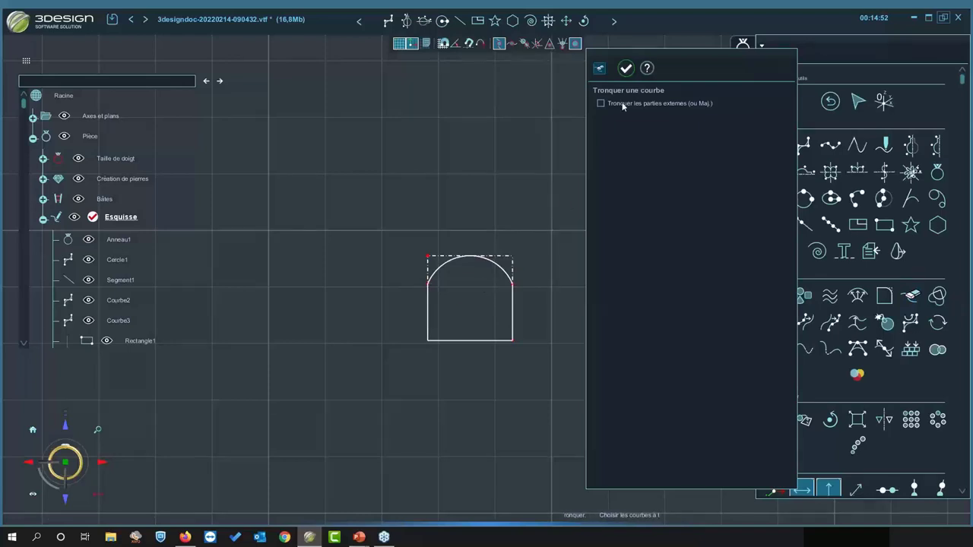
{"action": "left_click", "coordinate": [625, 68]}
{"action": "left_click", "coordinate": [513, 260]}
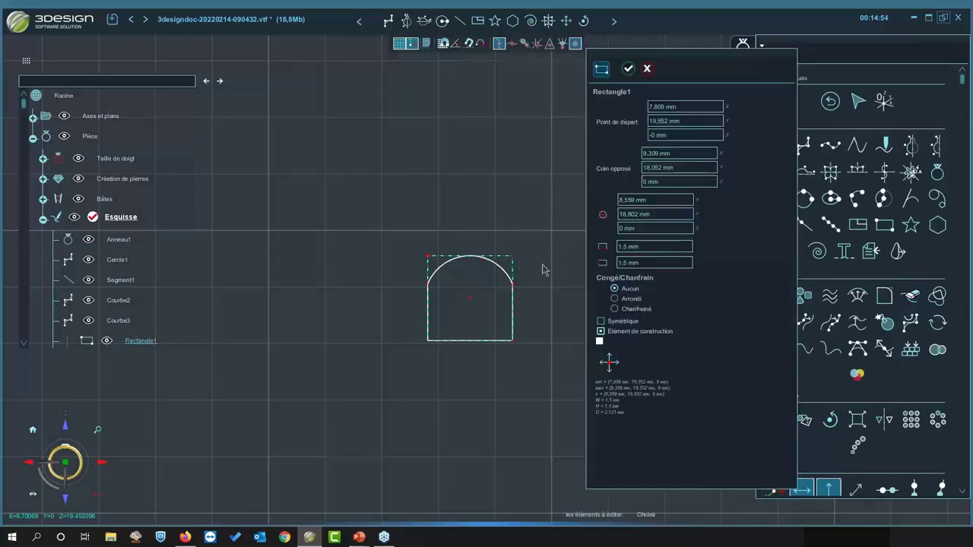
{"action": "key", "text": "Return"}
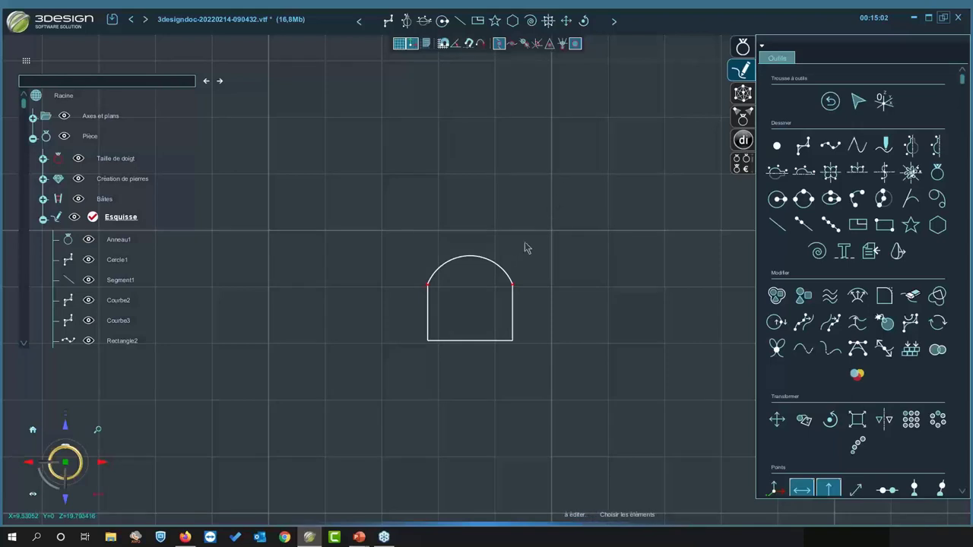
- Select the arc and the trimmed rectangle and join them with Auto-connexion into one closed section
{"action": "left_click", "coordinate": [417, 375]}
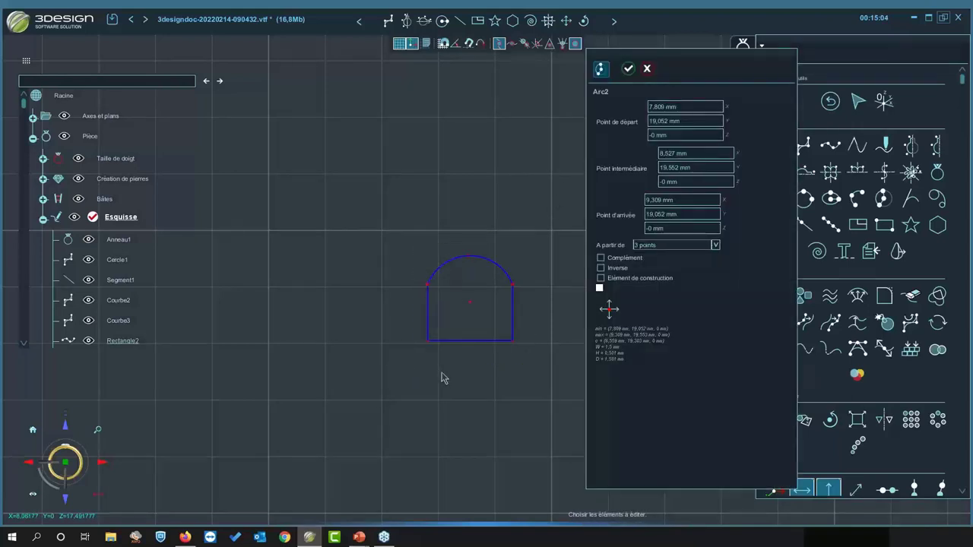
{"action": "left_click_drag", "start_coordinate": [688, 64], "coordinate": [261, 80]}
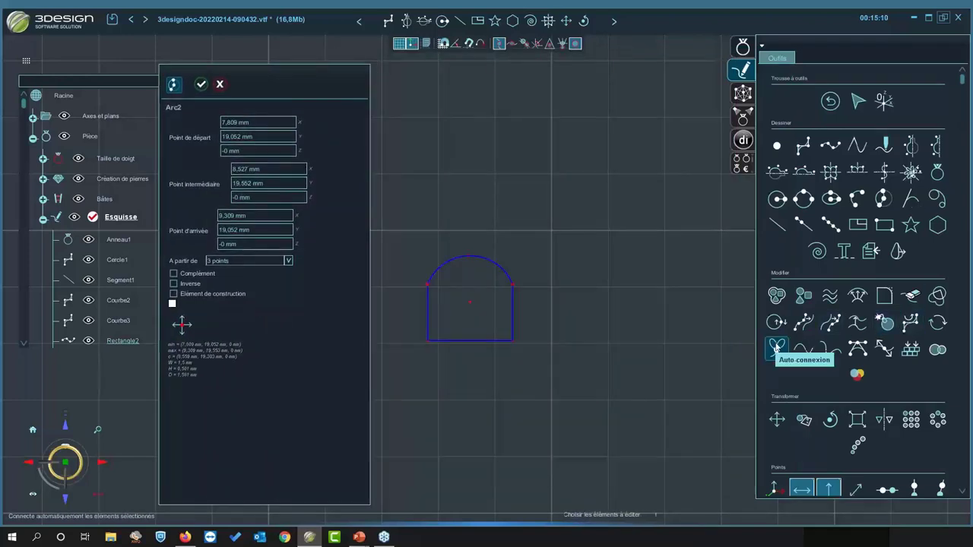
{"action": "left_click", "coordinate": [777, 349]}
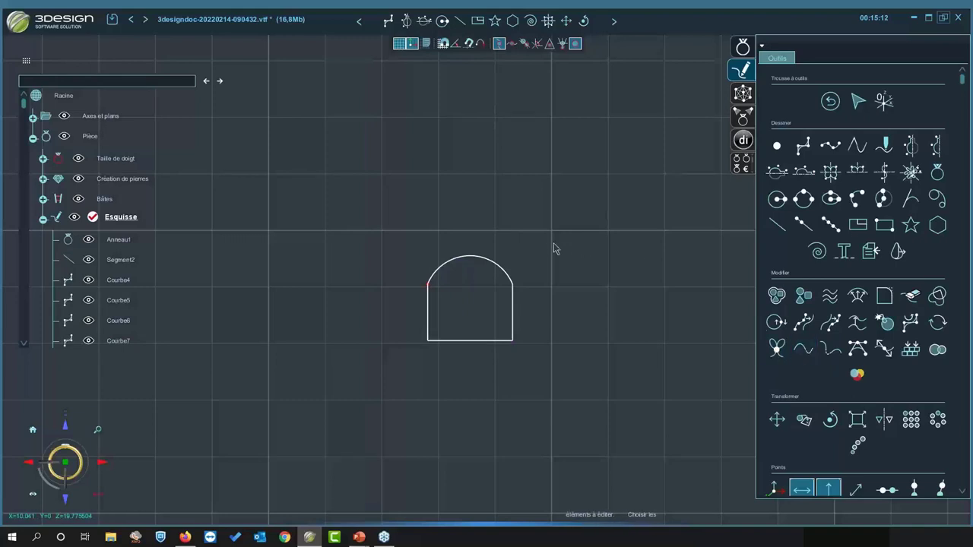
- Leave the sketch containing the arched profile and return to the part level, with the whole ring in view
{"action": "left_click", "coordinate": [457, 342]}
{"action": "left_click", "coordinate": [199, 85]}
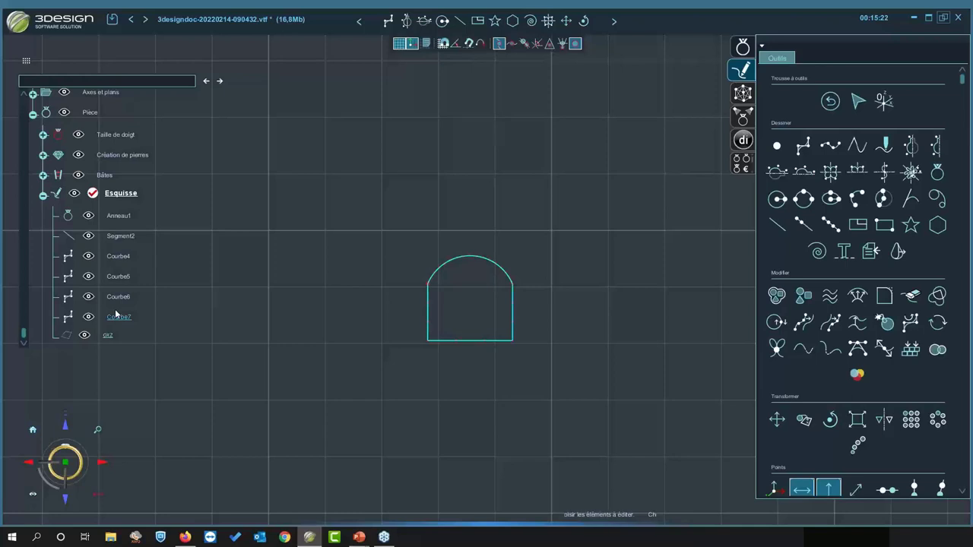
{"action": "left_click", "coordinate": [830, 102]}
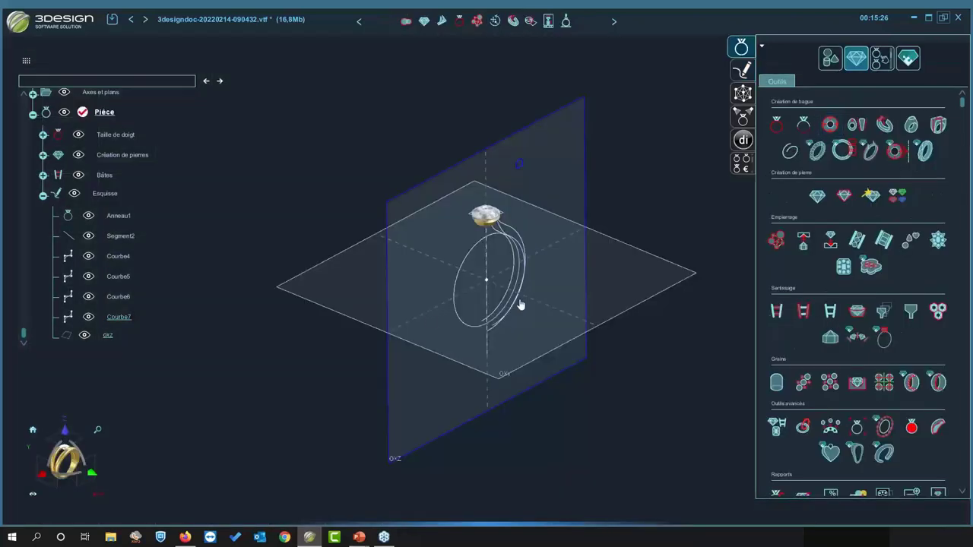
{"action": "right_click_drag", "start_coordinate": [390, 333], "coordinate": [576, 310]}
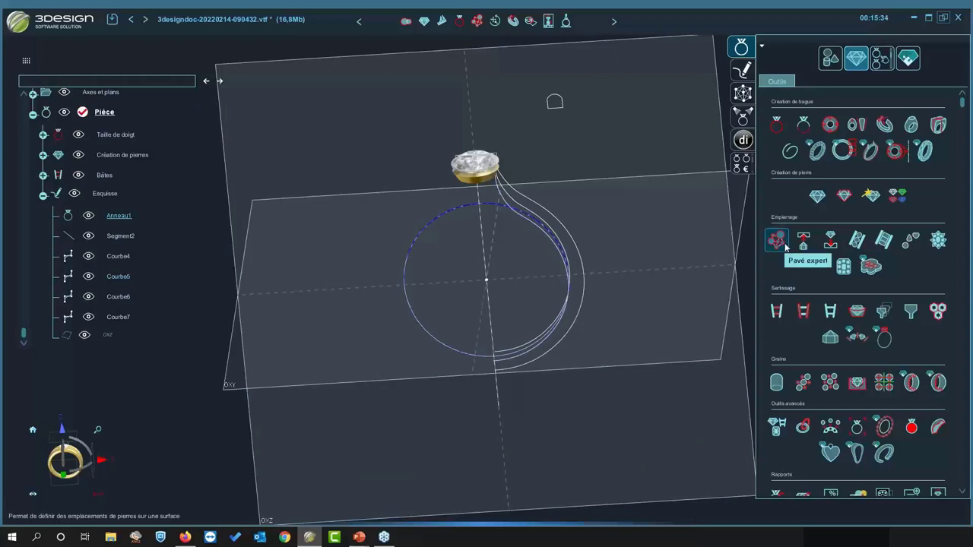
{"action": "key", "text": "F1"}
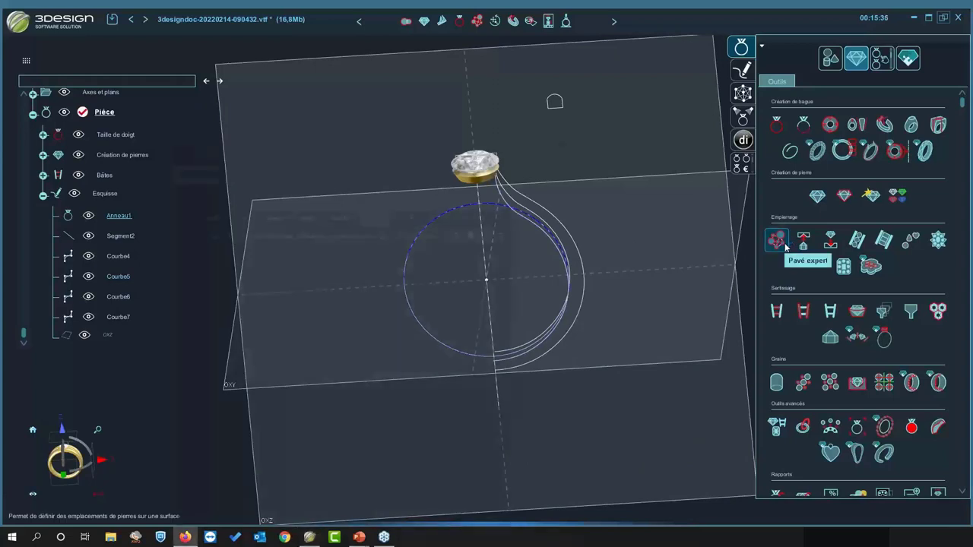
{"action": "left_click", "coordinate": [519, 131]}
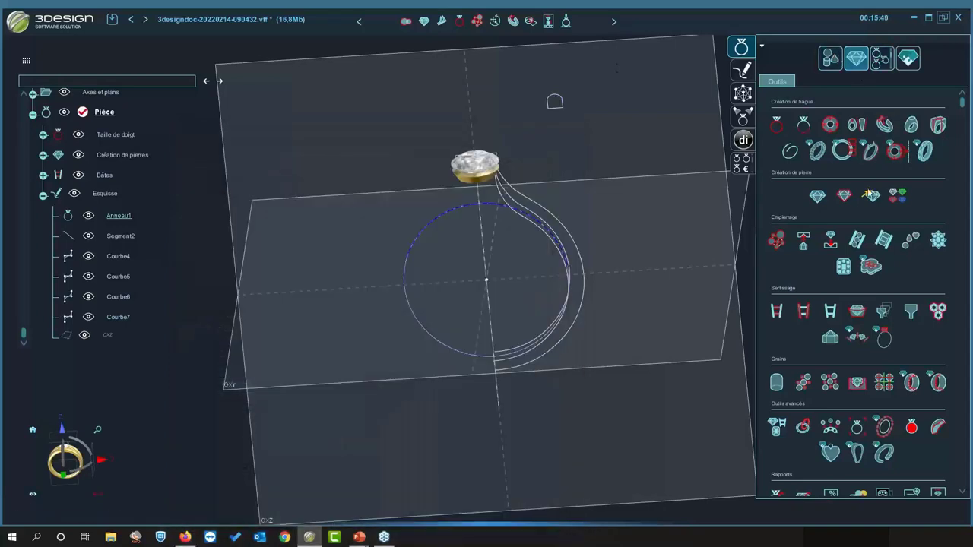
{"action": "left_click", "coordinate": [831, 58]}
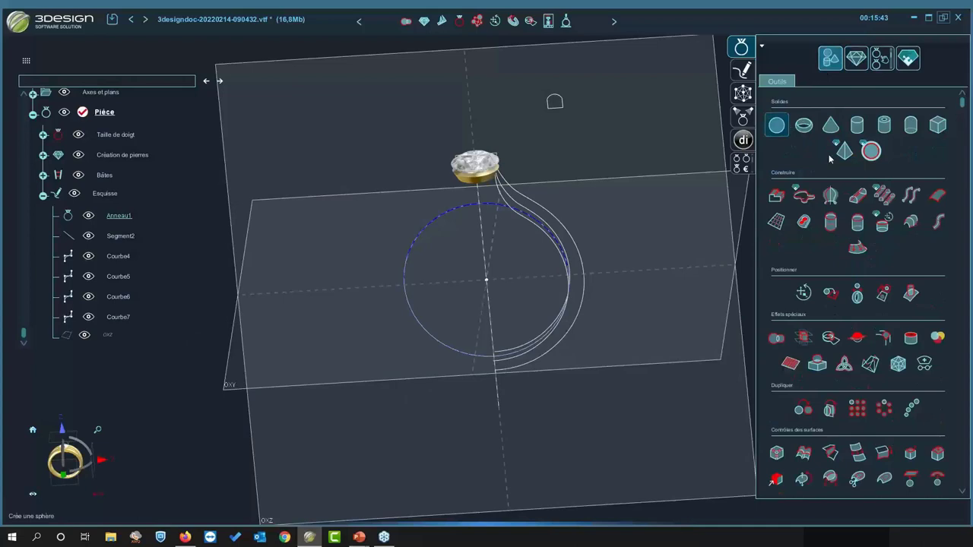
{"action": "left_click", "coordinate": [859, 196]}
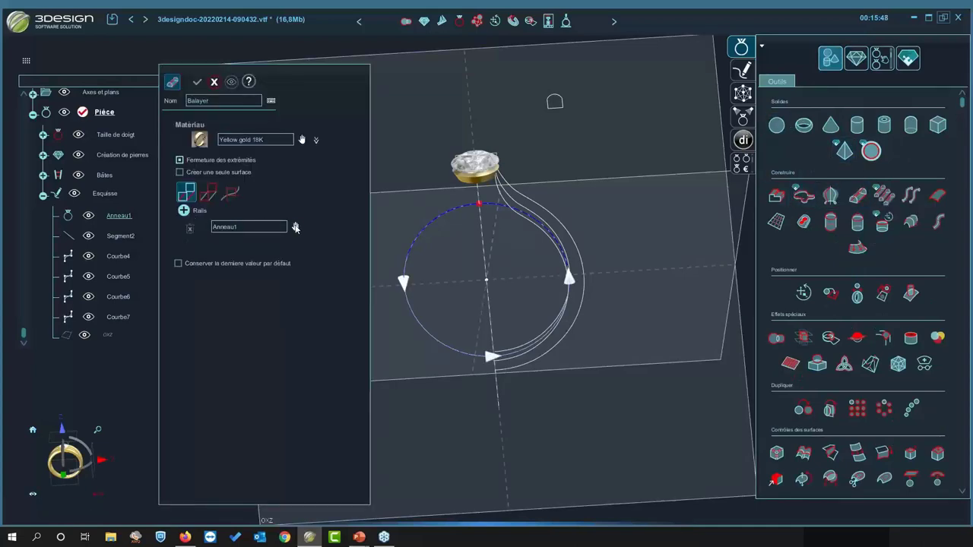
{"action": "left_click", "coordinate": [296, 227]}
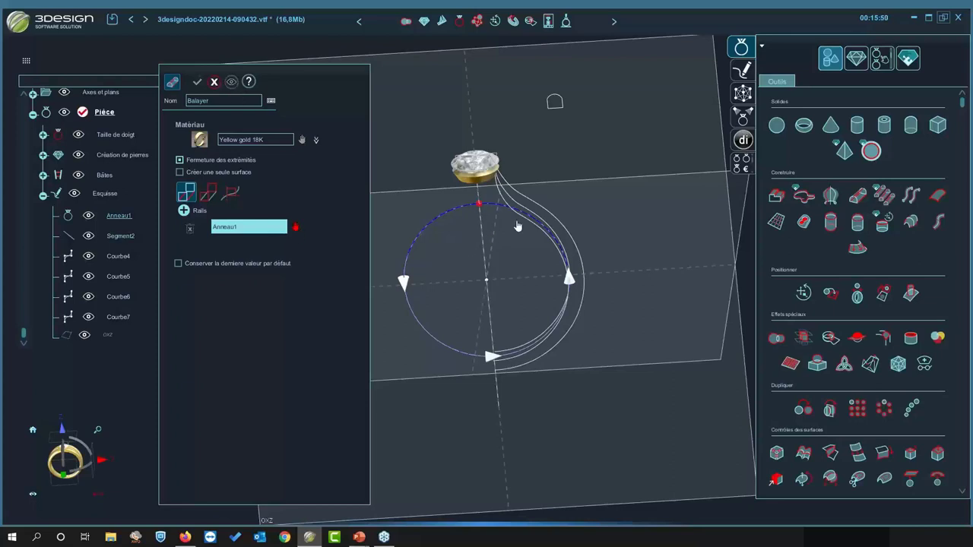
{"action": "right_click_drag", "start_coordinate": [517, 226], "coordinate": [471, 338]}
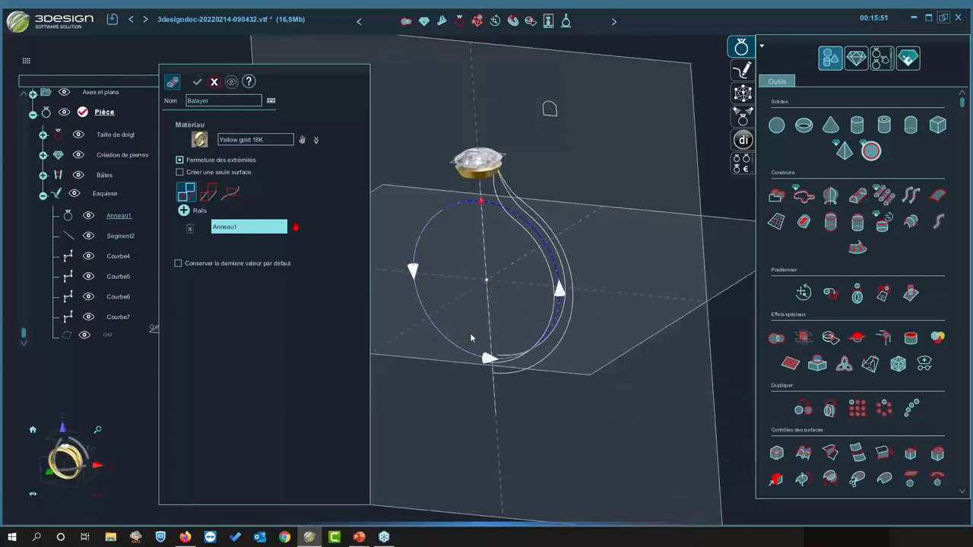
{"action": "left_click", "coordinate": [213, 82]}
- Start a sweep (Balayer) in Yellow gold 18K using Courbe5, Courbe6 and Courbe4 as its rails
{"action": "right_click_drag", "start_coordinate": [434, 217], "coordinate": [560, 228]}
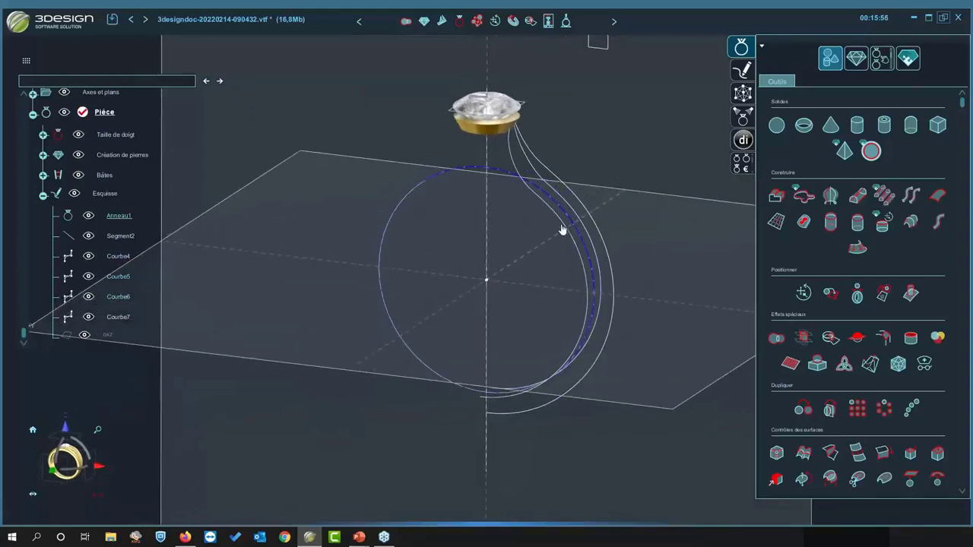
{"action": "left_click", "coordinate": [604, 275], "text": "ctrl"}
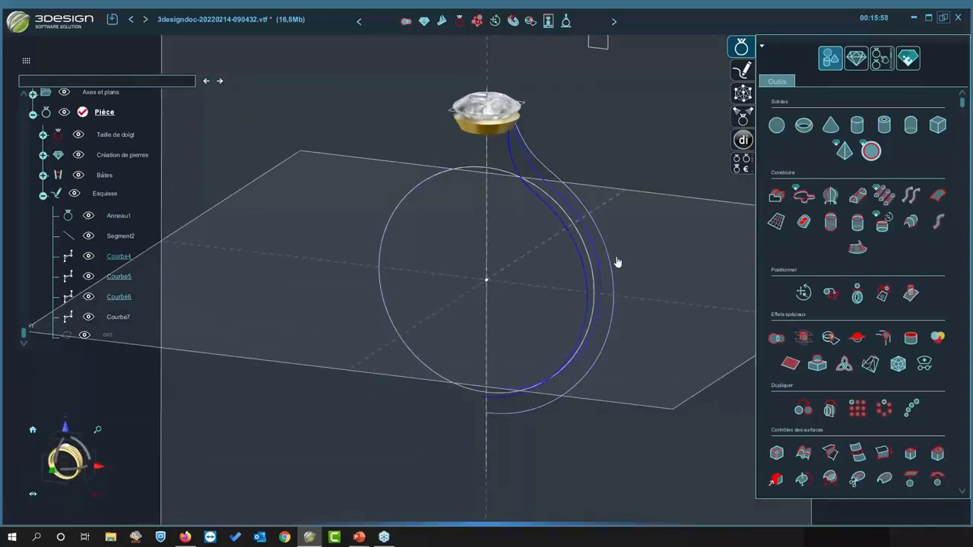
{"action": "left_click", "coordinate": [613, 258], "text": "ctrl"}
{"action": "left_click", "coordinate": [857, 196]}
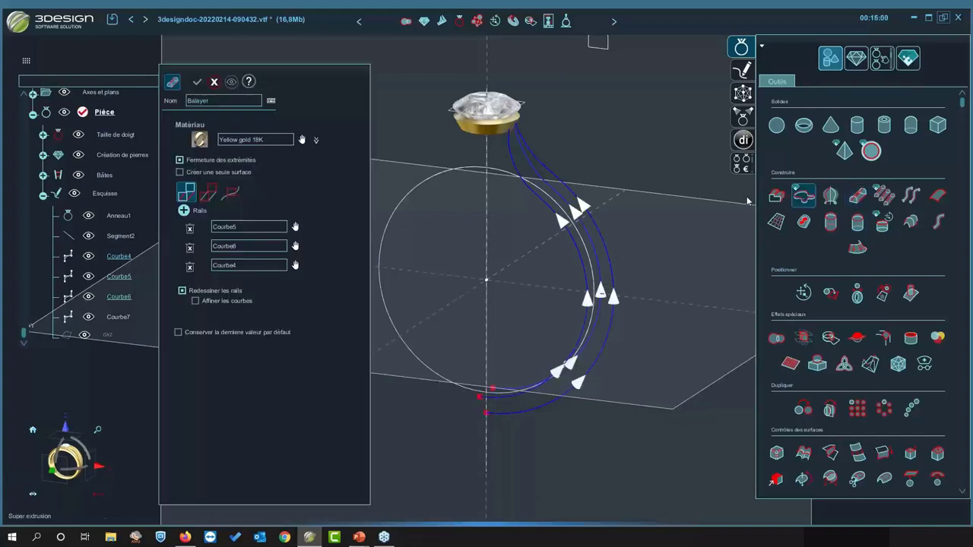
- Assign the arched outline Courbe7 as the sweep's profile and preview the half shank
{"action": "left_click", "coordinate": [208, 193]}
{"action": "left_click", "coordinate": [267, 230]}
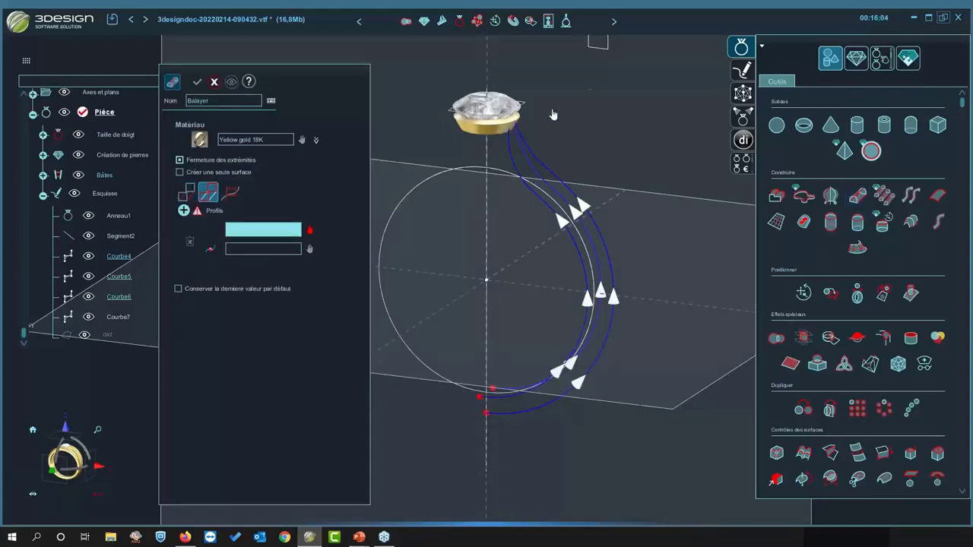
{"action": "left_click", "coordinate": [601, 52]}
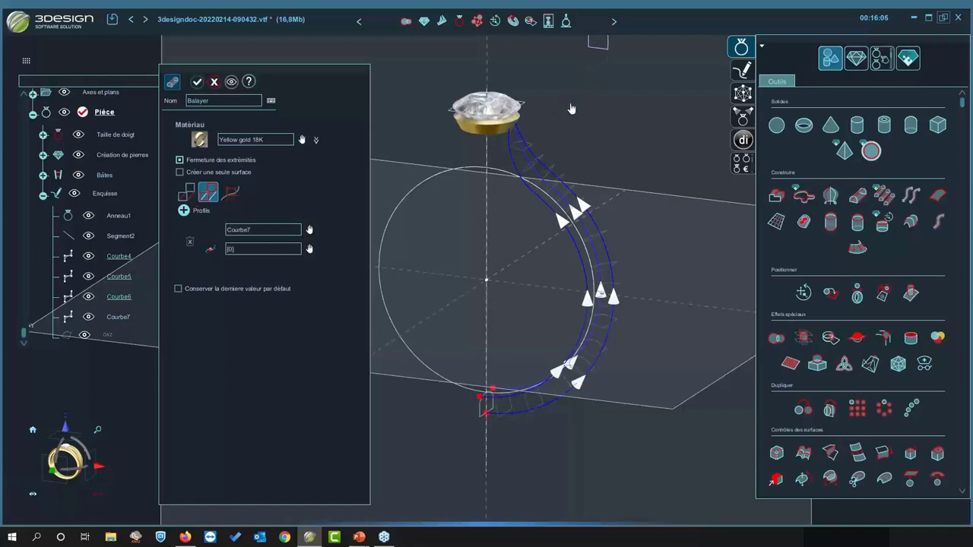
{"action": "right_click_drag", "start_coordinate": [481, 249], "coordinate": [281, 108]}
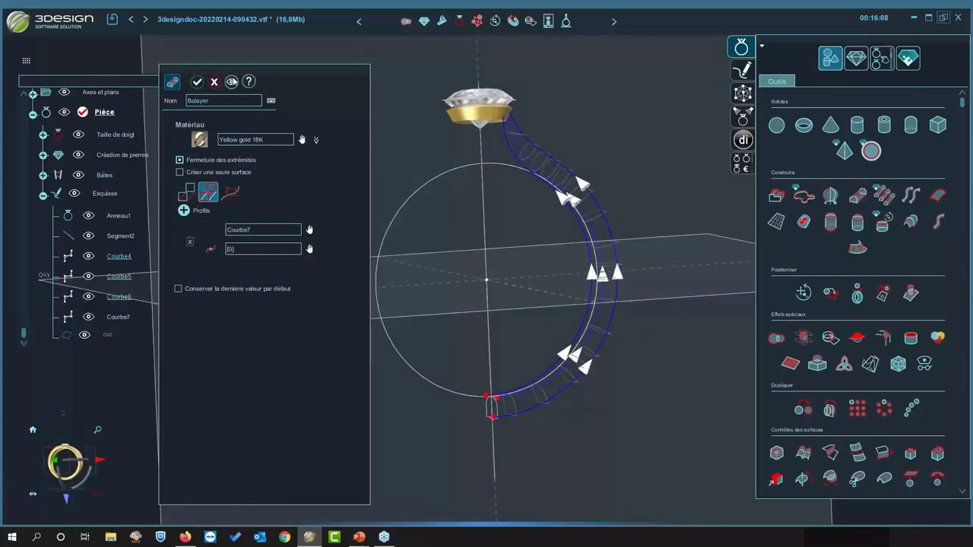
{"action": "left_click", "coordinate": [232, 81]}
{"action": "right_click_drag", "start_coordinate": [631, 232], "coordinate": [507, 174]}
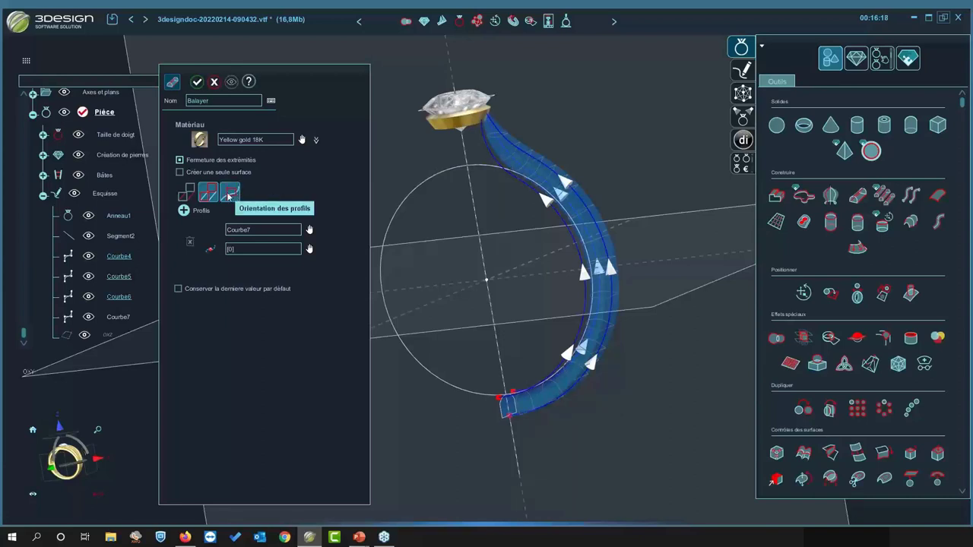
- Set the sweep's profile orientation effect to 180° and refresh the preview
{"action": "left_click", "coordinate": [229, 195]}
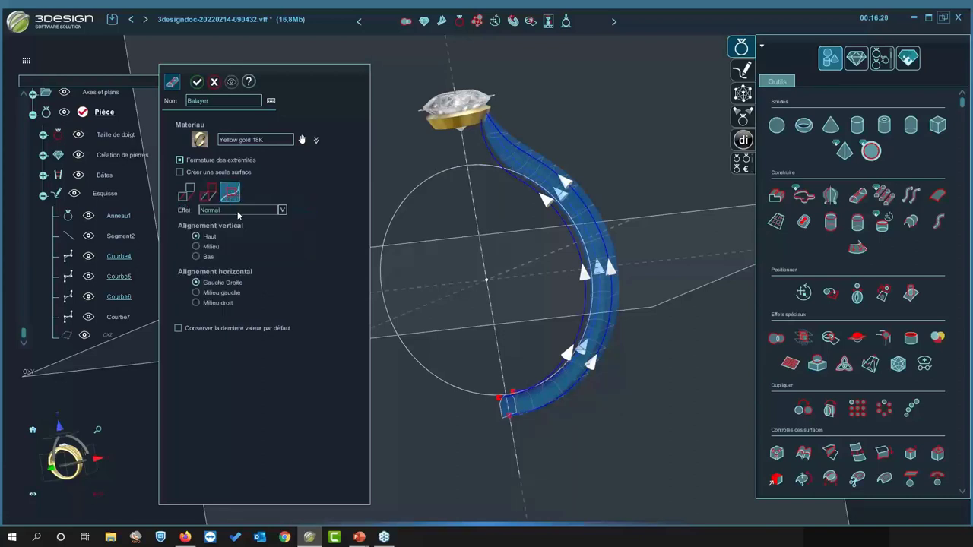
{"action": "left_click", "coordinate": [238, 212]}
{"action": "left_click", "coordinate": [234, 227]}
{"action": "left_click", "coordinate": [234, 210]}
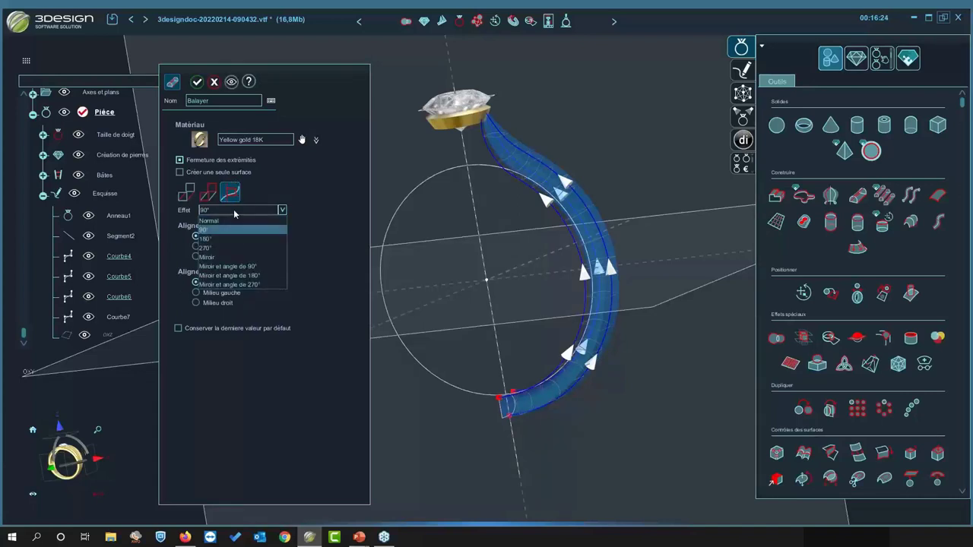
{"action": "left_click", "coordinate": [234, 209]}
{"action": "left_click", "coordinate": [232, 207]}
{"action": "left_click", "coordinate": [231, 238]}
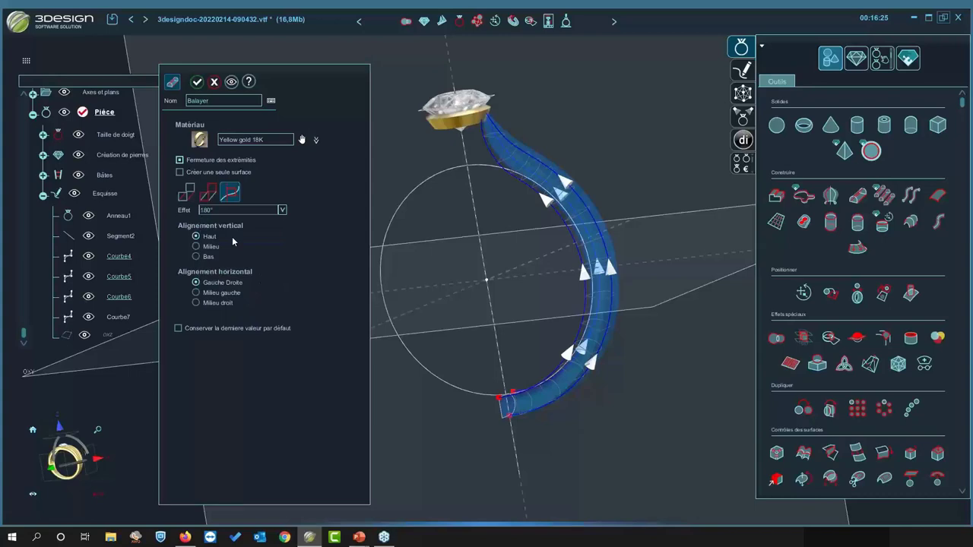
{"action": "left_click", "coordinate": [231, 82]}
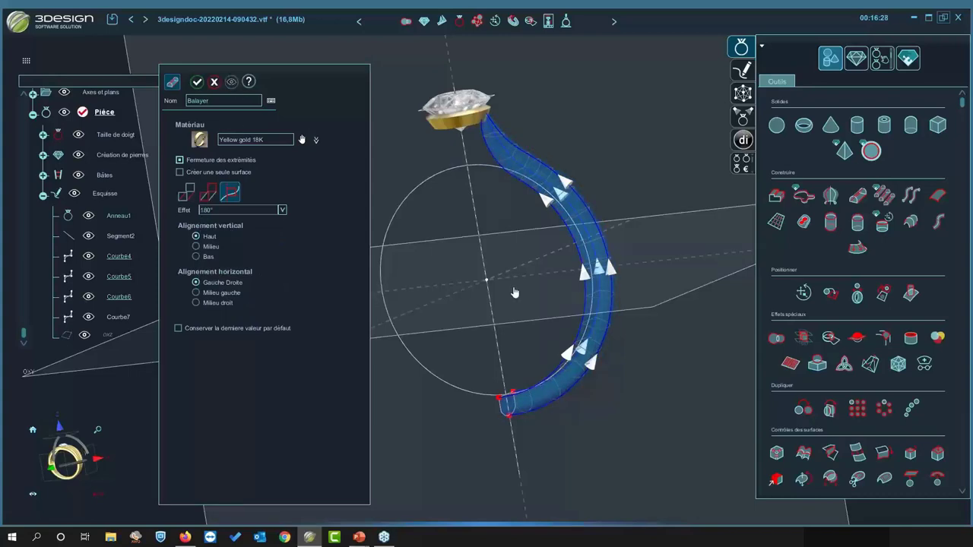
- Examine the previewed half shank along its length, at its profile and where it meets the bezel
{"action": "right_click_drag", "start_coordinate": [514, 293], "coordinate": [307, 247]}
{"action": "scroll", "coordinate": [580, 165], "scroll_direction": "up", "scroll_amount": 3}
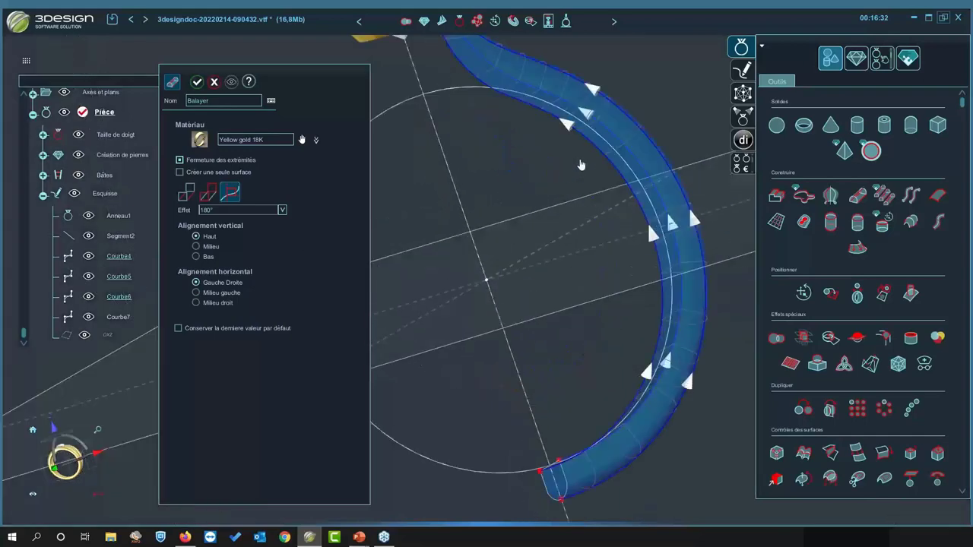
{"action": "right_click_drag", "start_coordinate": [580, 165], "coordinate": [424, 240]}
{"action": "right_click_drag", "start_coordinate": [467, 286], "coordinate": [503, 268]}
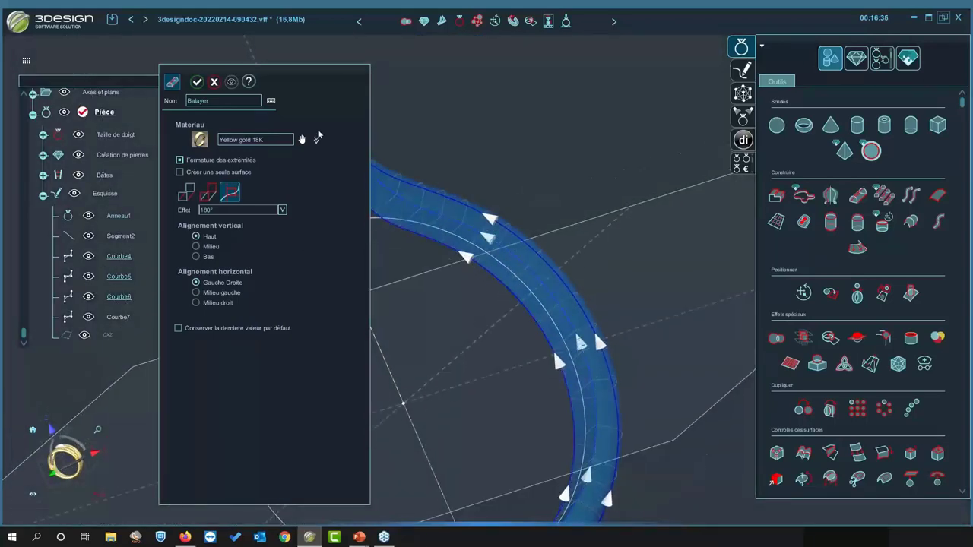
{"action": "left_click_drag", "start_coordinate": [290, 82], "coordinate": [187, 82]}
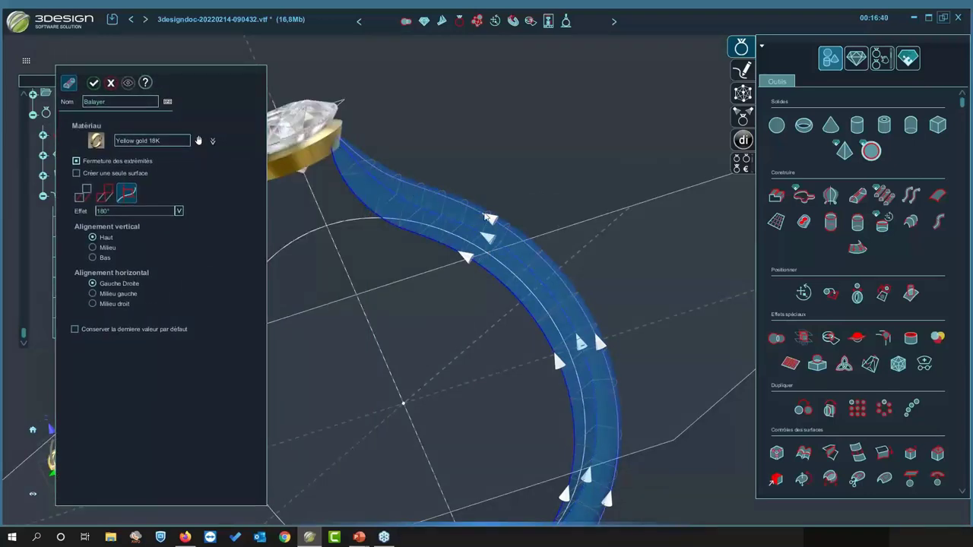
{"action": "right_click_drag", "start_coordinate": [554, 266], "coordinate": [460, 266]}
{"action": "right_click_drag", "start_coordinate": [450, 170], "coordinate": [456, 157]}
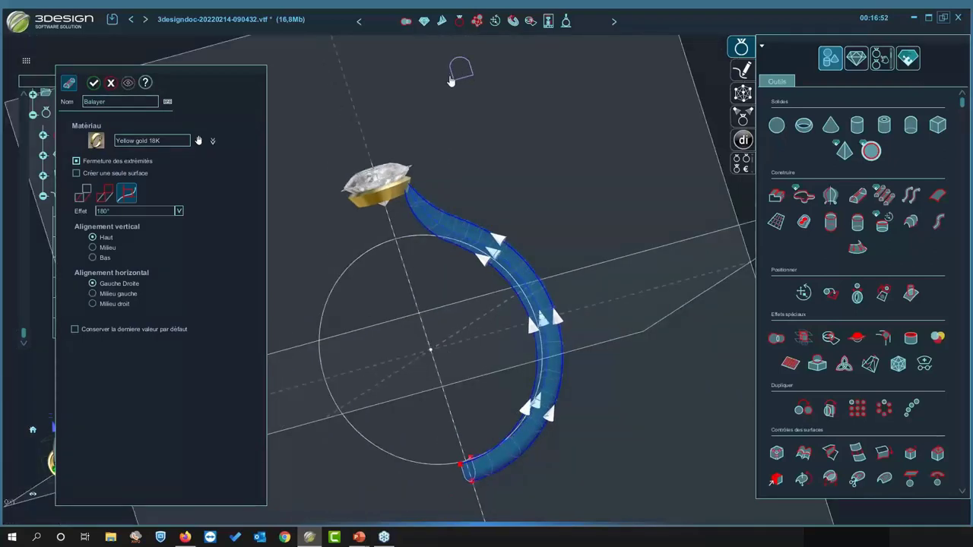
{"action": "right_click_drag", "start_coordinate": [495, 326], "coordinate": [578, 241]}
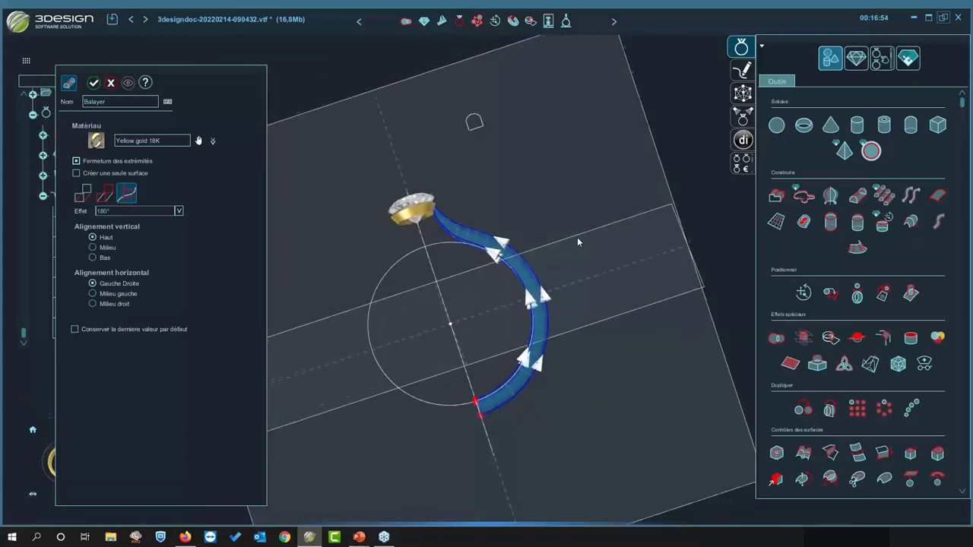
{"action": "scroll", "coordinate": [417, 215], "scroll_direction": "up", "scroll_amount": 3}
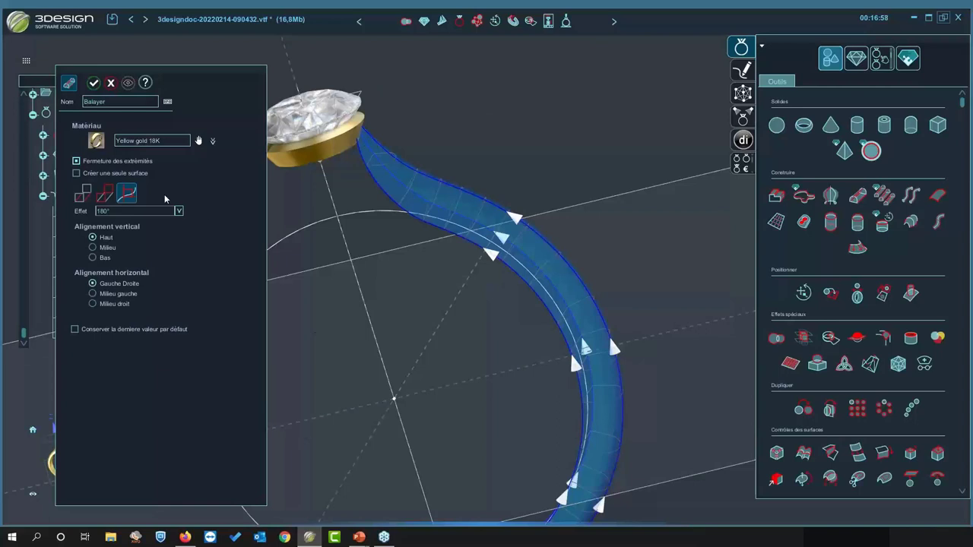
- Have the sweep created as a single surface and validate it as the half shank
{"action": "left_click", "coordinate": [76, 173]}
{"action": "right_click", "coordinate": [480, 146]}
{"action": "right_click_drag", "start_coordinate": [441, 200], "coordinate": [415, 191]}
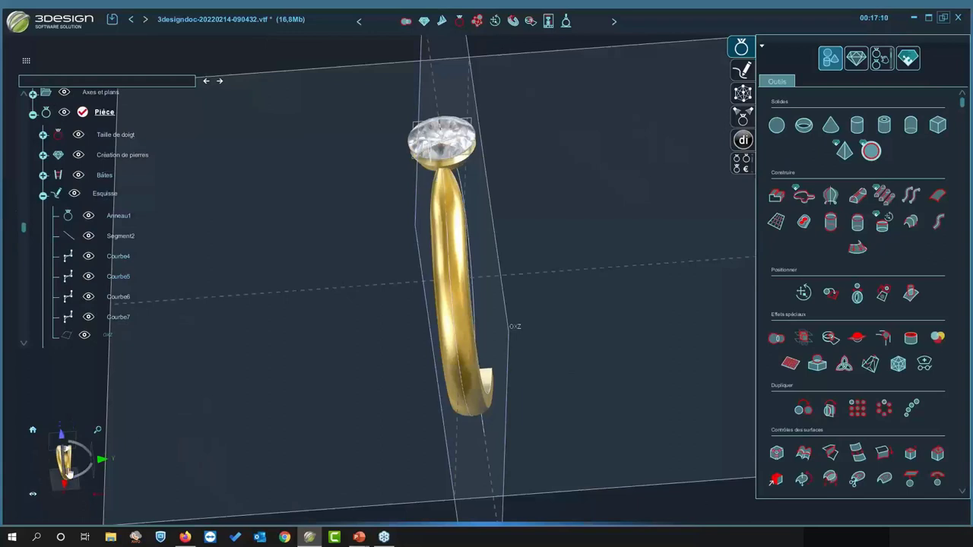
- View the ring from the front and open the sketch of the shank's rail curves for editing
{"action": "left_click", "coordinate": [67, 479]}
{"action": "left_click", "coordinate": [34, 457]}
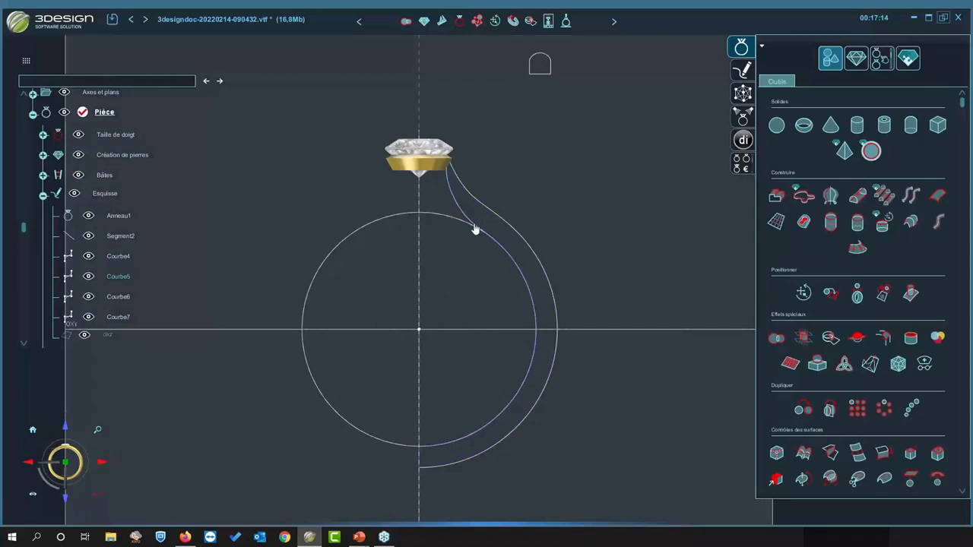
{"action": "scroll", "coordinate": [463, 229], "scroll_direction": "up", "scroll_amount": 3}
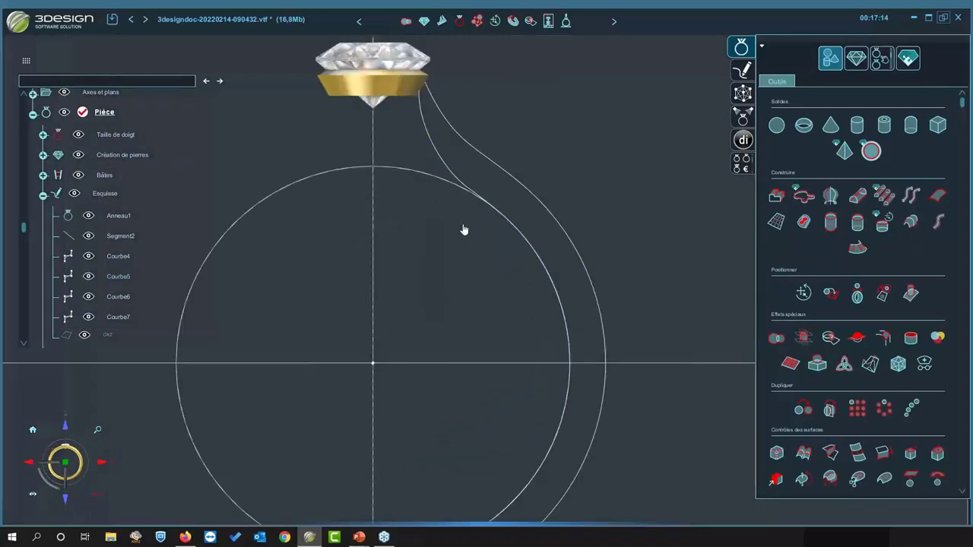
{"action": "left_click", "coordinate": [439, 101]}
{"action": "double_click", "coordinate": [423, 95]}
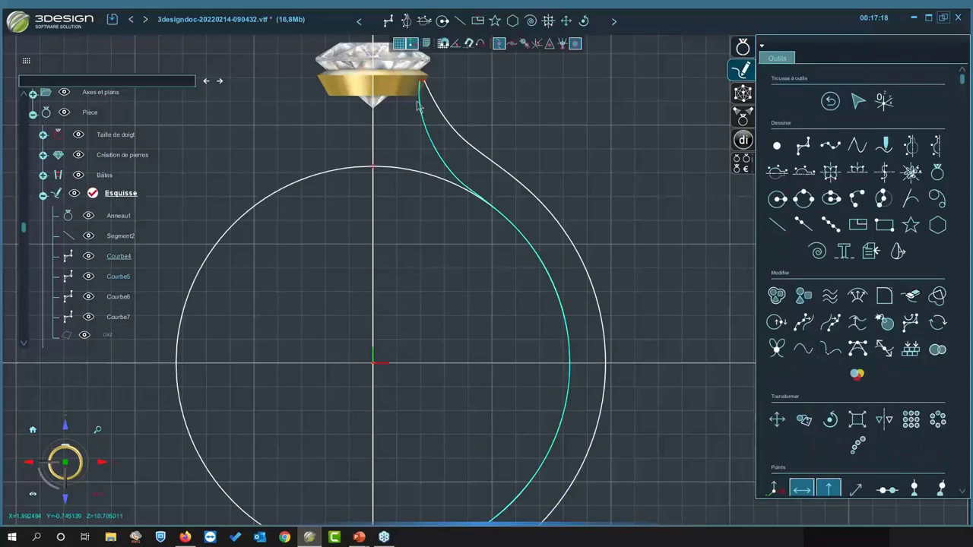
- Try to move the upper end points of the shank's rail curves further into the bezel
{"action": "scroll", "coordinate": [518, 272], "scroll_direction": "up", "scroll_amount": 3}
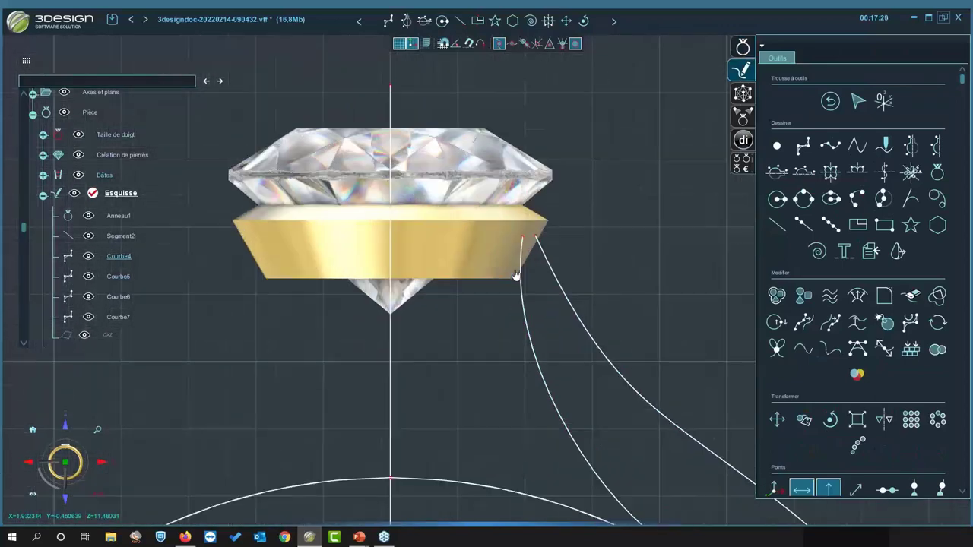
{"action": "left_click_drag", "start_coordinate": [536, 240], "coordinate": [517, 251]}
{"action": "mouse_move", "coordinate": [512, 363]}
{"action": "left_mouse_down"}
{"action": "mouse_move", "coordinate": [530, 372]}
{"action": "mouse_move", "coordinate": [514, 363]}
{"action": "mouse_move", "coordinate": [524, 363]}
{"action": "left_mouse_up"}
{"action": "left_click", "coordinate": [536, 372]}
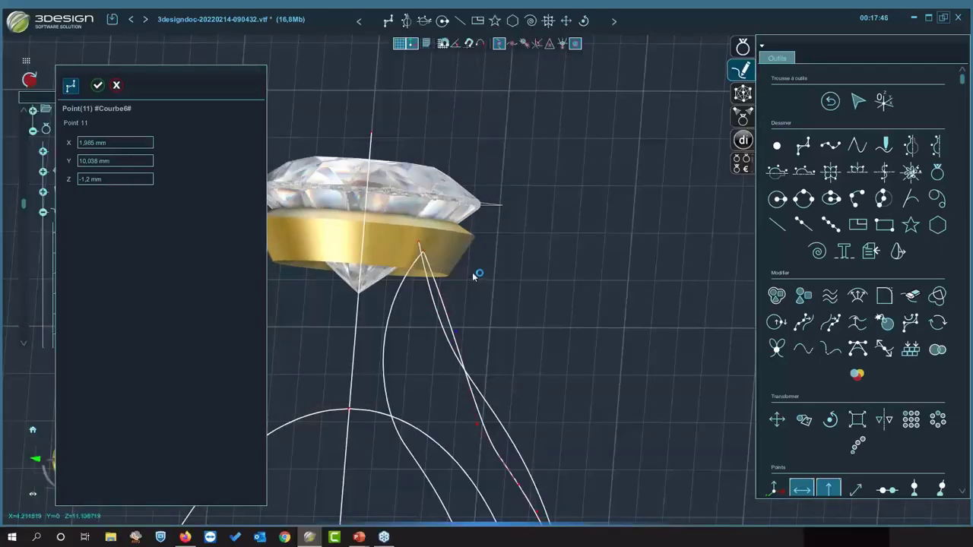
{"action": "middle_click_drag", "start_coordinate": [510, 299], "coordinate": [359, 346]}
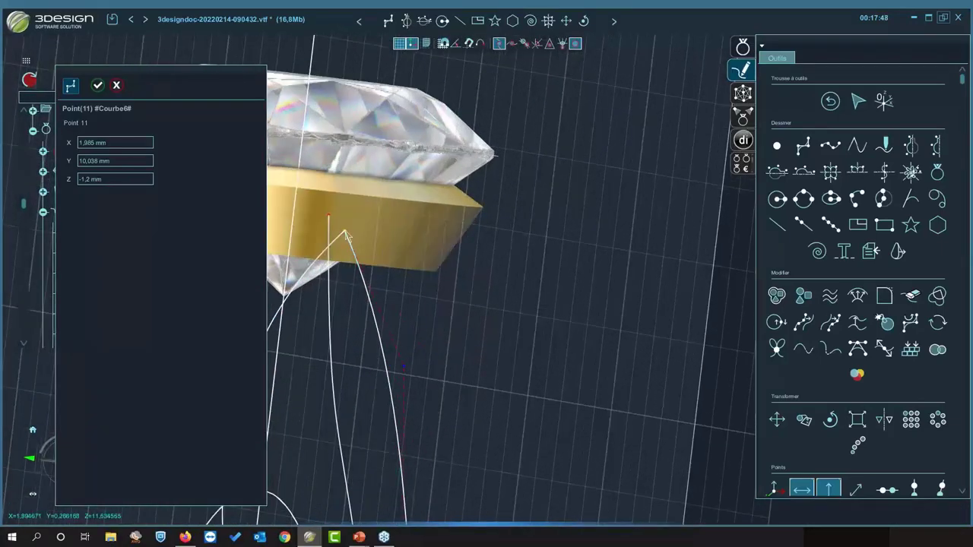
- Undo the recent point edits on the rail curves until their upper ends are separate again
{"action": "left_click", "coordinate": [132, 20]}
{"action": "left_click", "coordinate": [131, 20]}
{"action": "left_click", "coordinate": [132, 21]}
{"action": "left_click", "coordinate": [131, 22]}
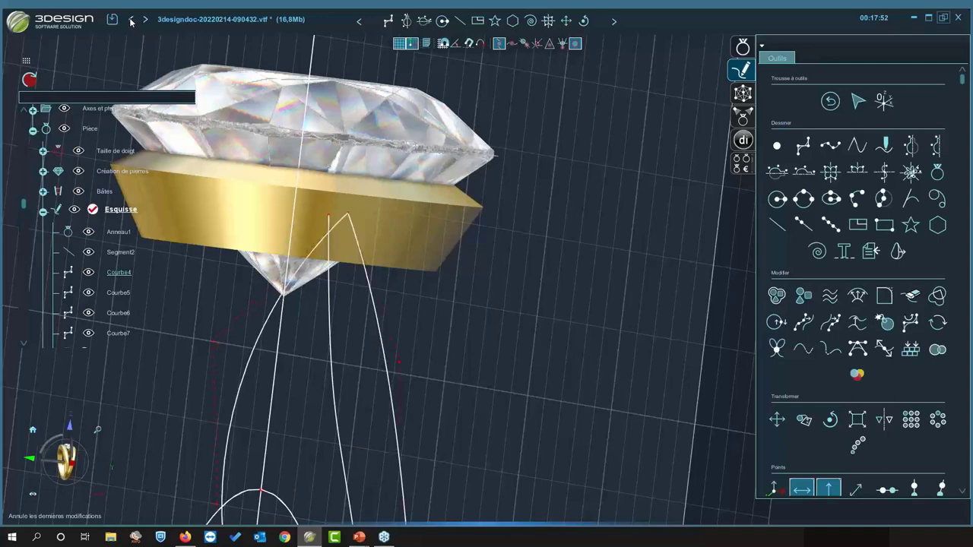
{"action": "left_click", "coordinate": [131, 21]}
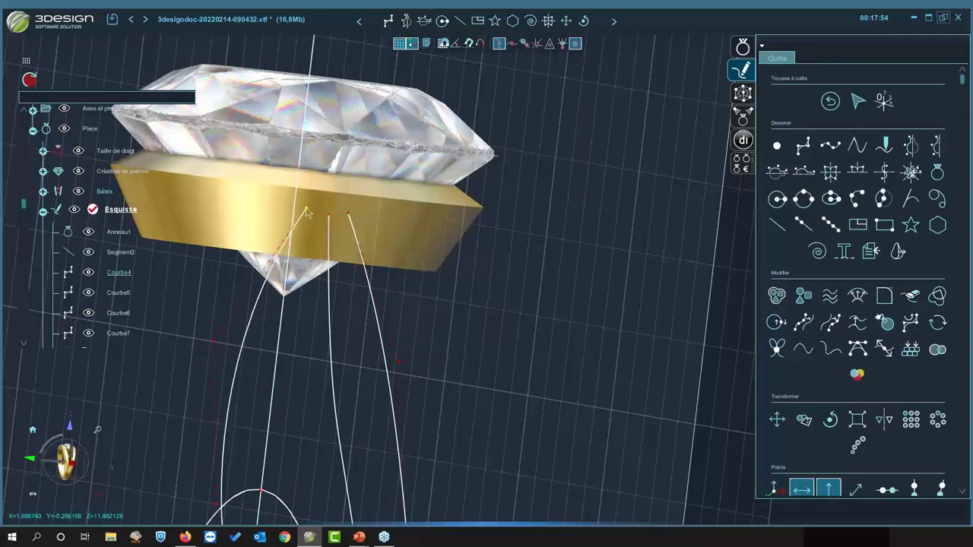
- From the front view, move the control point of the inner rail curve below the bezel to X 2.023 mm, Y 10.08 mm, Z -1.2 mm
{"action": "left_click", "coordinate": [31, 464]}
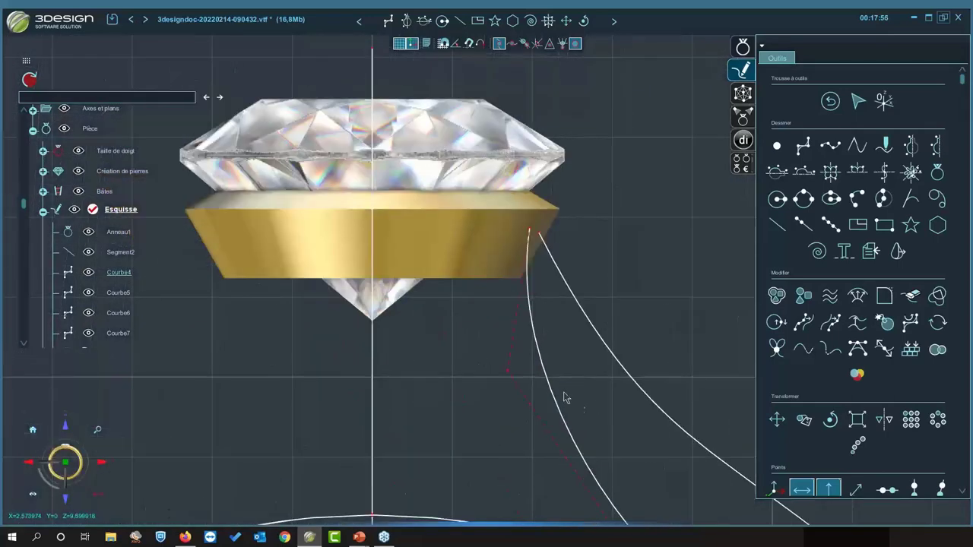
{"action": "left_click_drag", "start_coordinate": [510, 373], "coordinate": [535, 375]}
{"action": "left_click", "coordinate": [509, 374]}
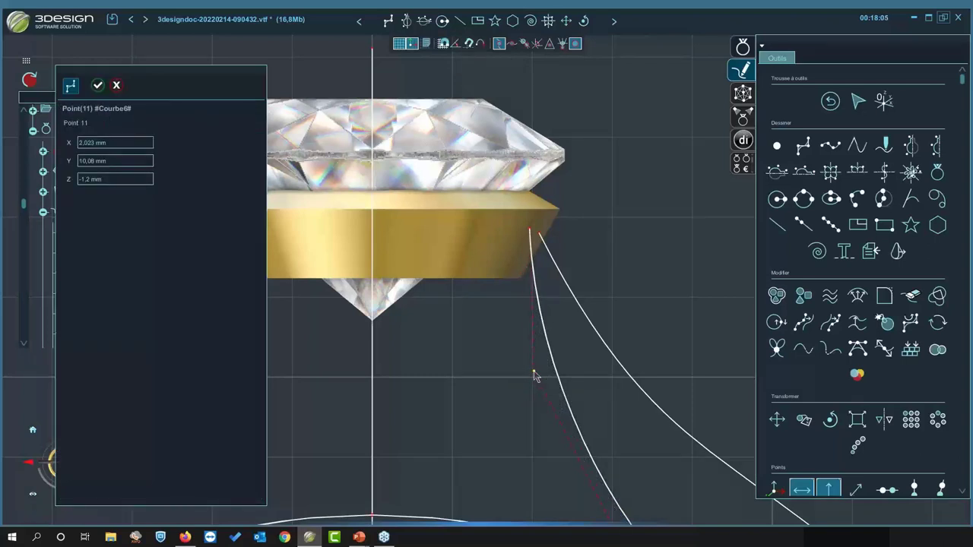
{"action": "left_click", "coordinate": [99, 86]}
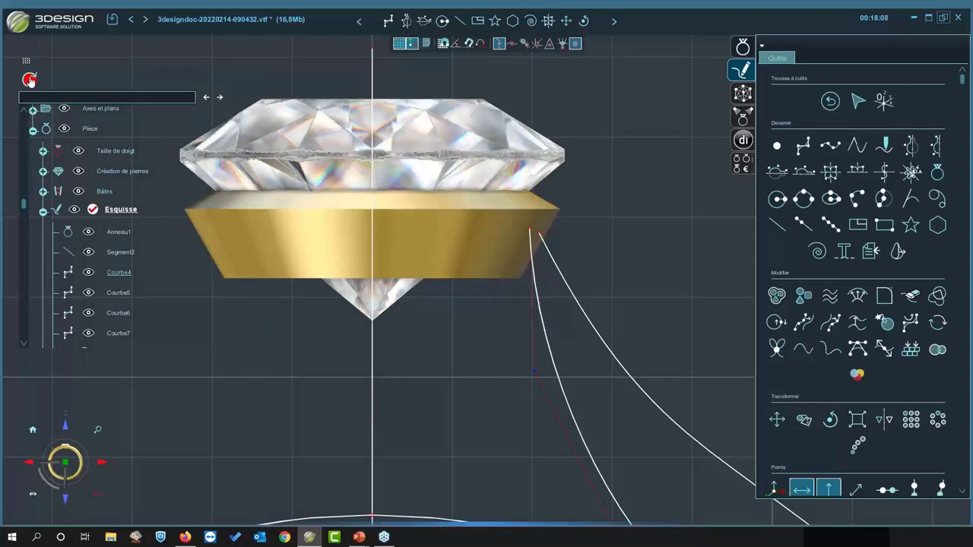
- Return from the sketch to the part workshop, update the swept half shank and inspect its shape in 3D
{"action": "left_click", "coordinate": [742, 46]}
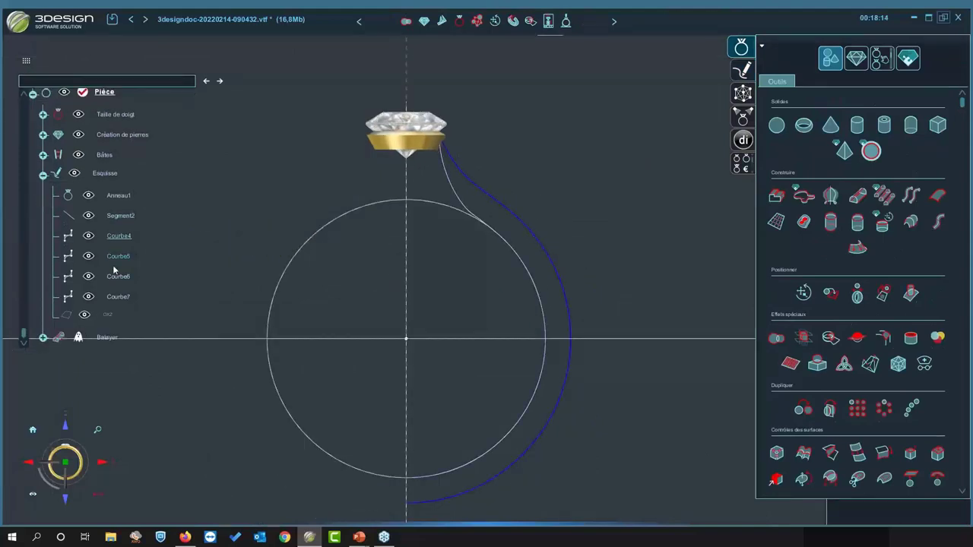
{"action": "left_click", "coordinate": [43, 181]}
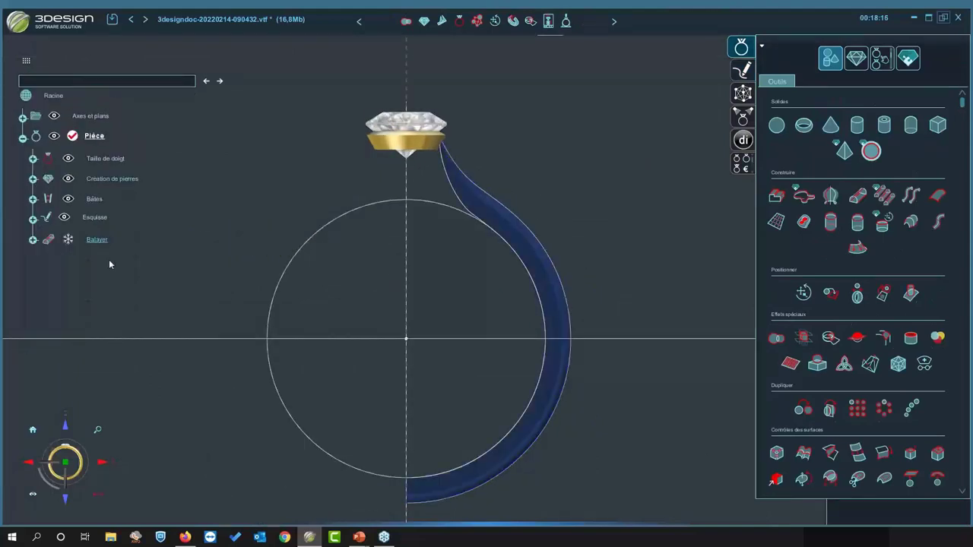
{"action": "right_click_drag", "start_coordinate": [613, 254], "coordinate": [293, 329]}
{"action": "right_click_drag", "start_coordinate": [408, 352], "coordinate": [439, 280]}
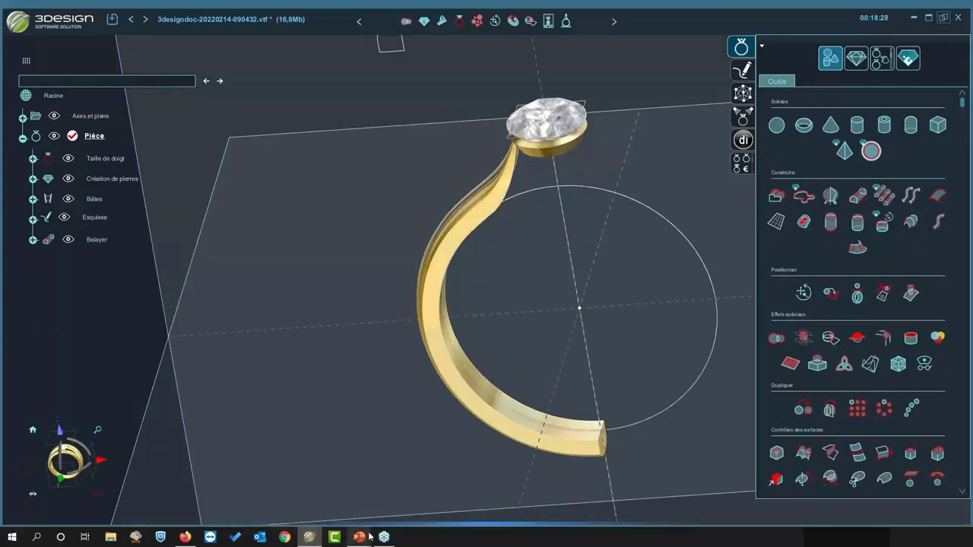
{"action": "mouse_move", "coordinate": [366, 539]}
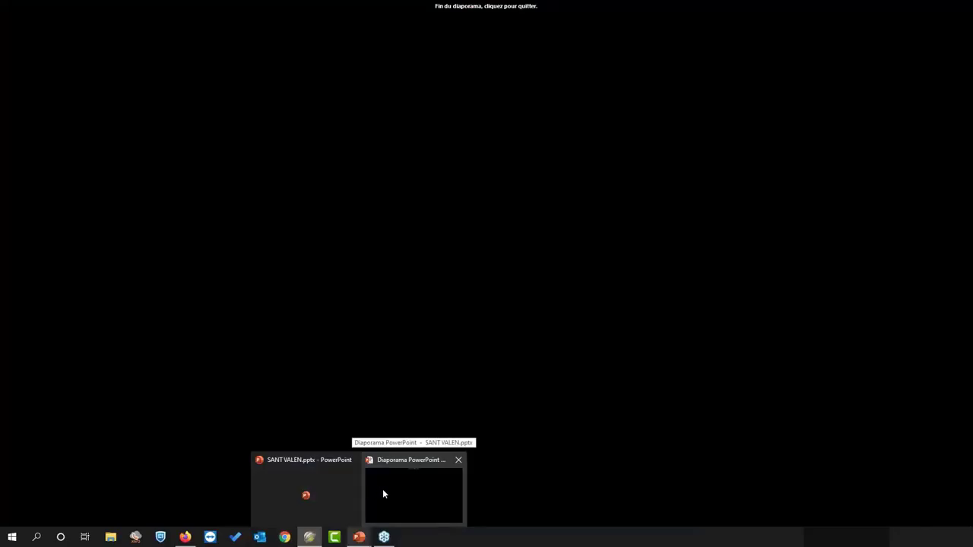
{"action": "left_click", "coordinate": [383, 489]}
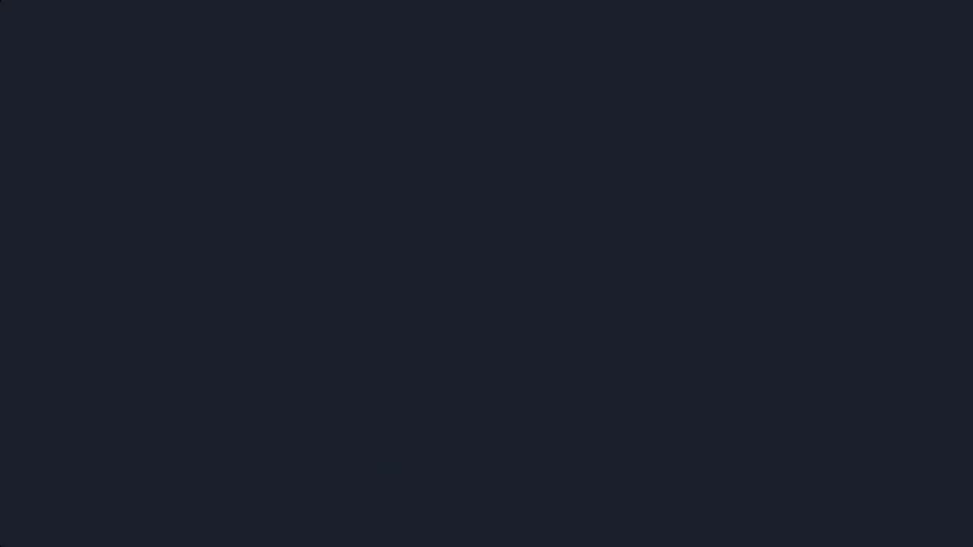
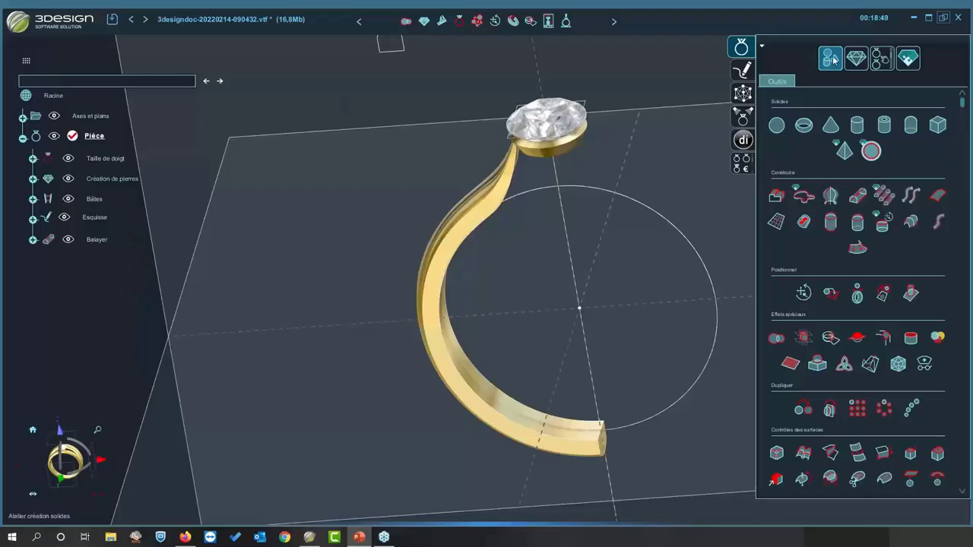
- Start the Assistant Balayage with the finger-size circle as the rail
{"action": "left_click", "coordinate": [845, 64]}
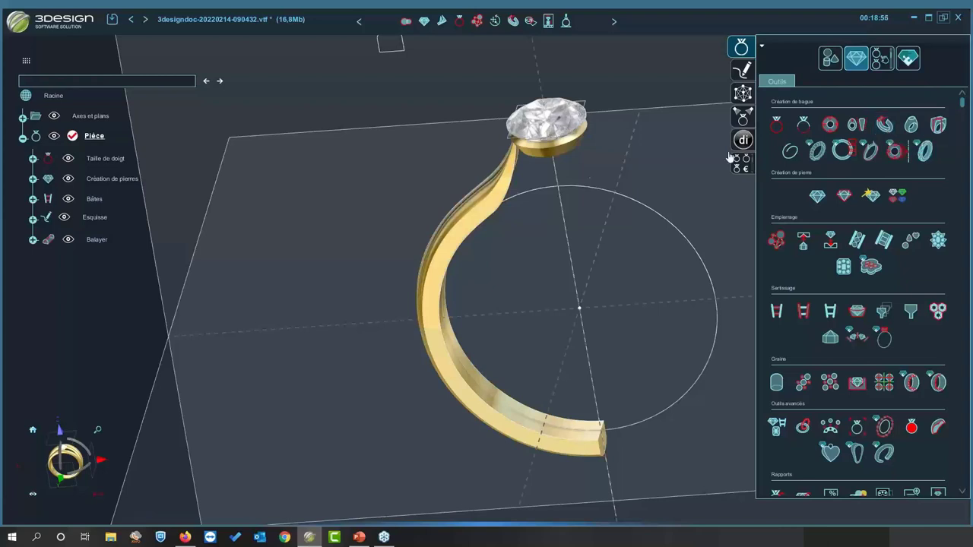
{"action": "left_click", "coordinate": [581, 190]}
{"action": "left_click", "coordinate": [575, 191]}
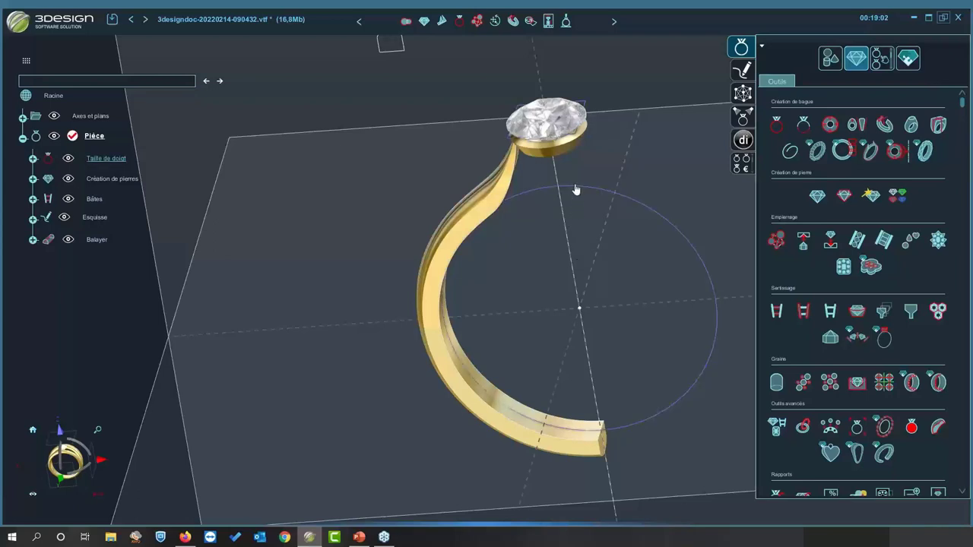
{"action": "left_click", "coordinate": [586, 265]}
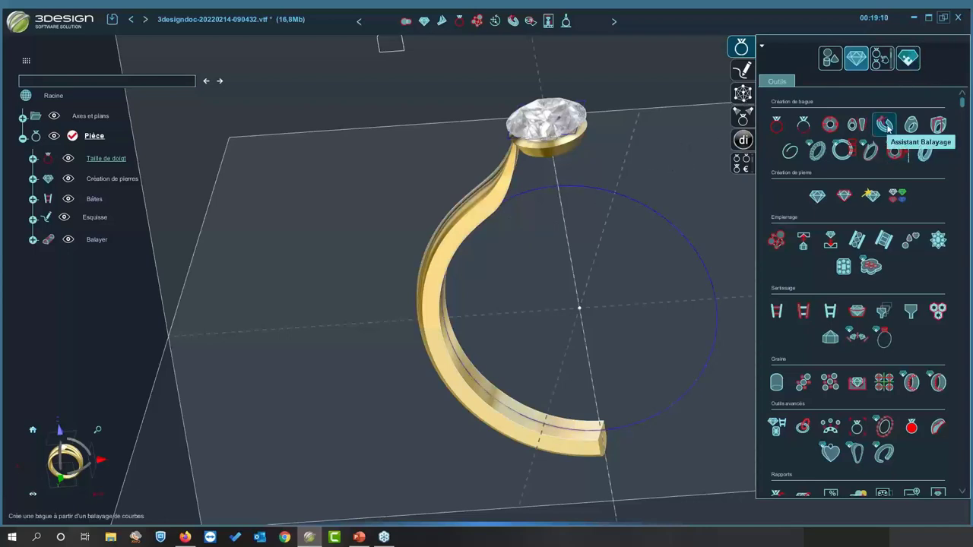
{"action": "left_click", "coordinate": [885, 125]}
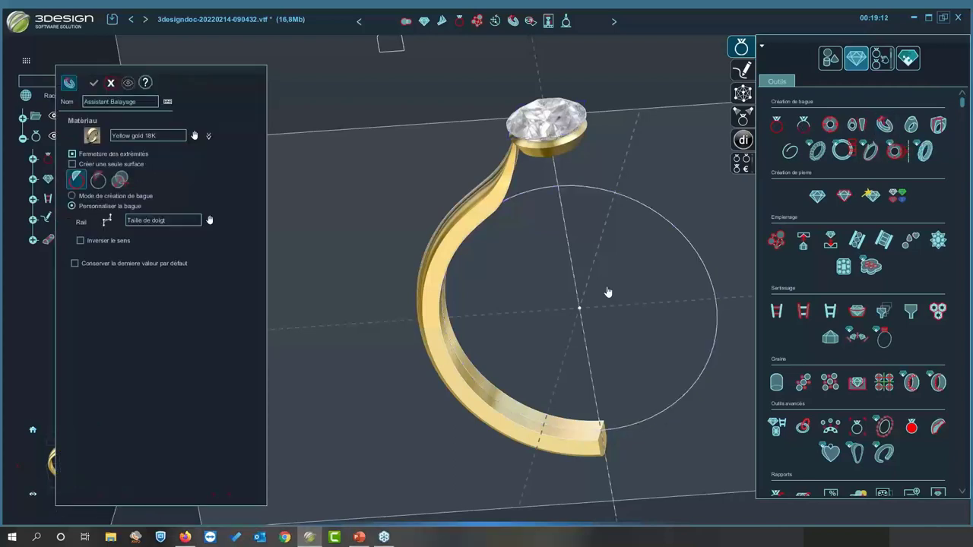
- Add a first profile to the sweep at position 0 and assign the arched curve drawn above the ring to it
{"action": "left_click", "coordinate": [99, 181]}
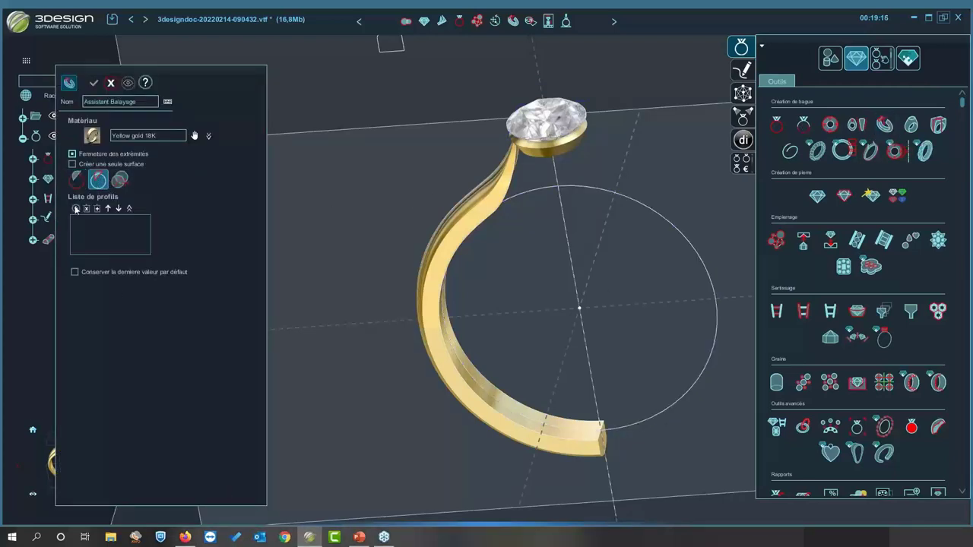
{"action": "left_click", "coordinate": [76, 208]}
{"action": "left_click_drag", "start_coordinate": [195, 87], "coordinate": [255, 95]}
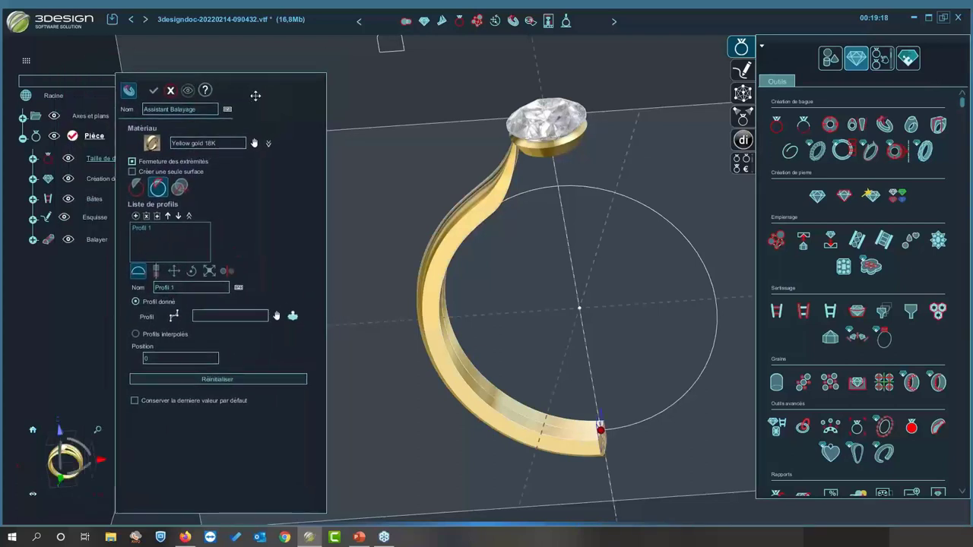
{"action": "left_click", "coordinate": [278, 317]}
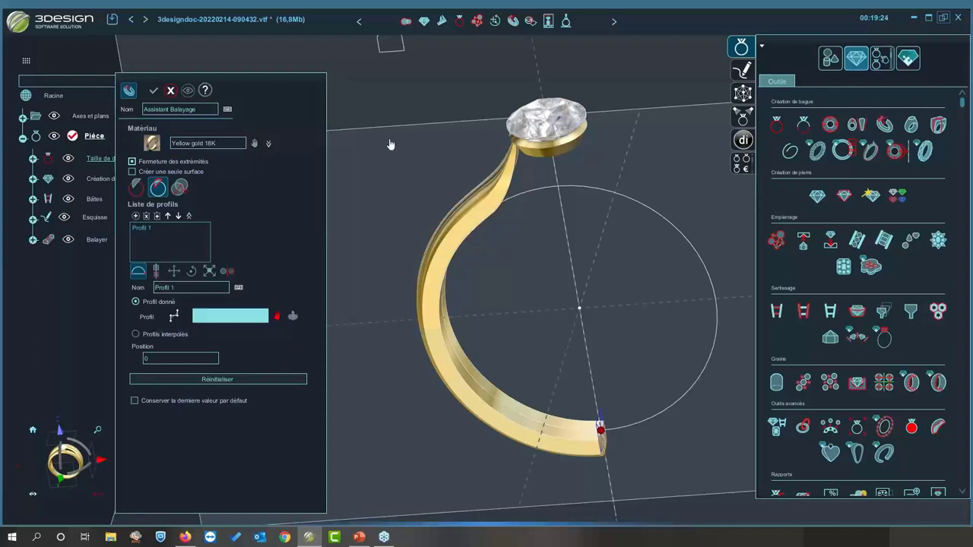
{"action": "left_click", "coordinate": [395, 54]}
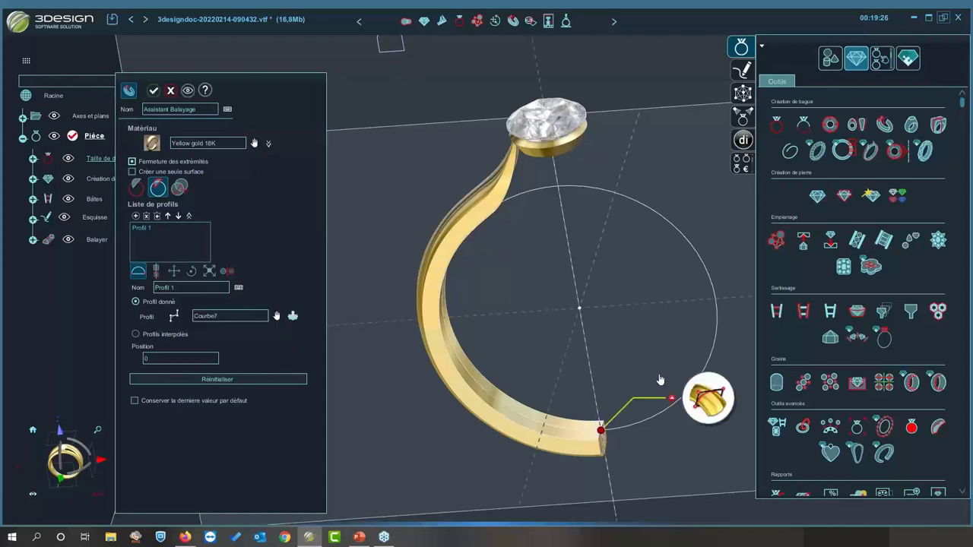
- Scale the first profile to 2.4 mm wide and 1.5 mm high with proportional scaling turned off
{"action": "middle_click_drag", "start_coordinate": [599, 439], "coordinate": [442, 366]}
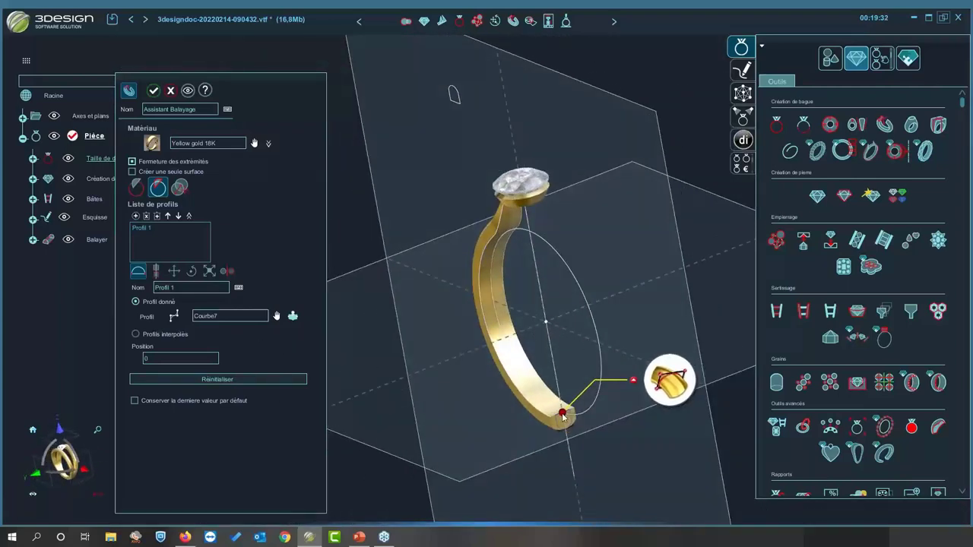
{"action": "left_click", "coordinate": [209, 271]}
{"action": "left_click", "coordinate": [198, 342]}
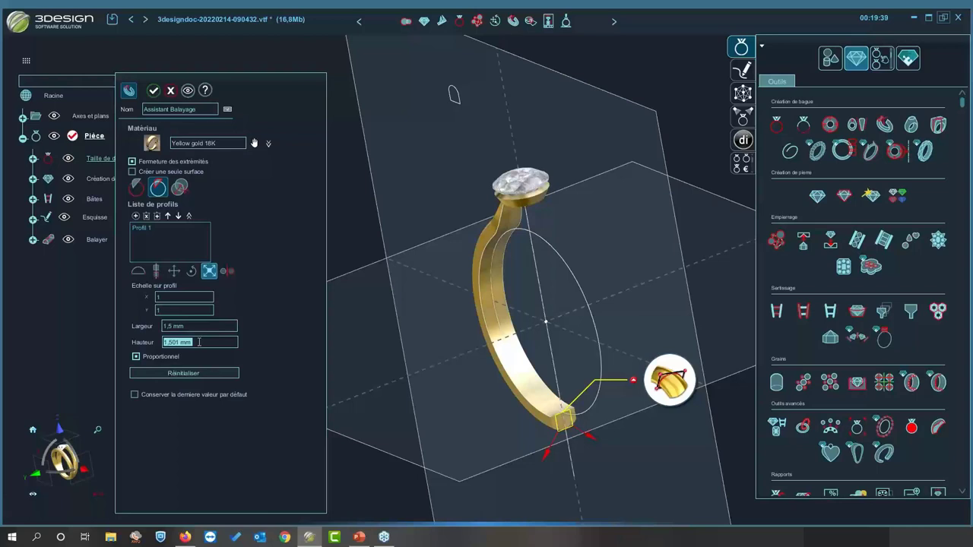
{"action": "type", "text": "1,"}
{"action": "left_click", "coordinate": [206, 325]}
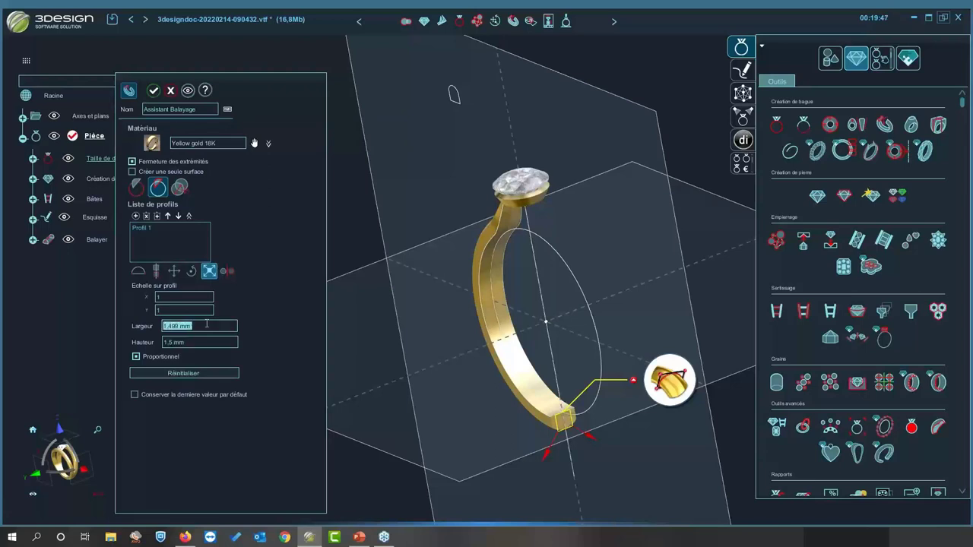
{"action": "type", "text": "2,4"}
{"action": "left_click", "coordinate": [213, 342]}
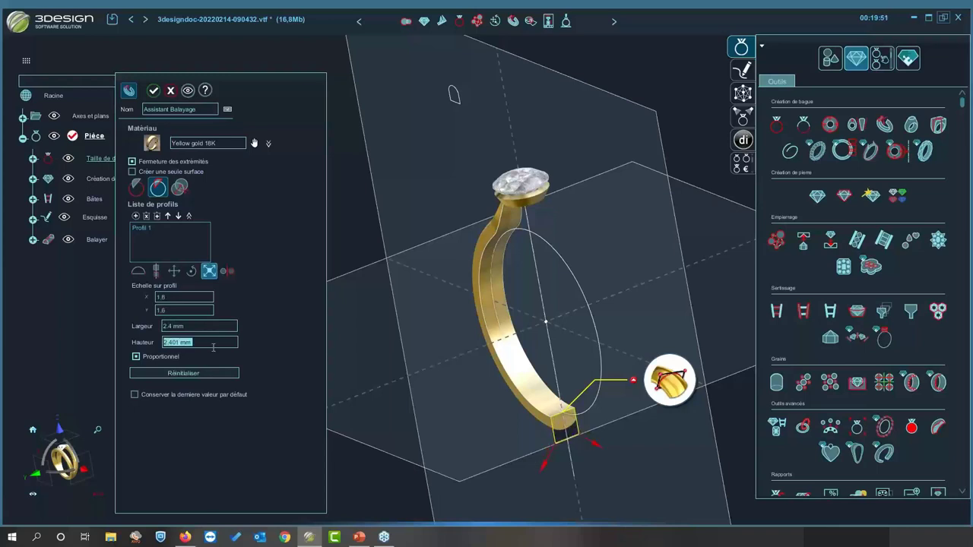
{"action": "left_click", "coordinate": [136, 358]}
{"action": "left_click", "coordinate": [207, 344]}
{"action": "type", "text": "1"}
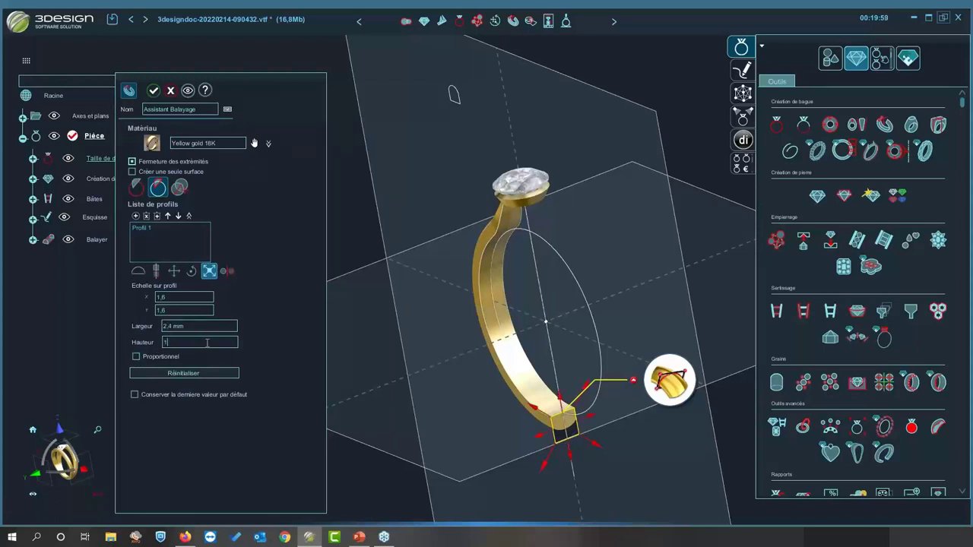
{"action": "type", "text": ",5"}
{"action": "key", "text": "Tab"}
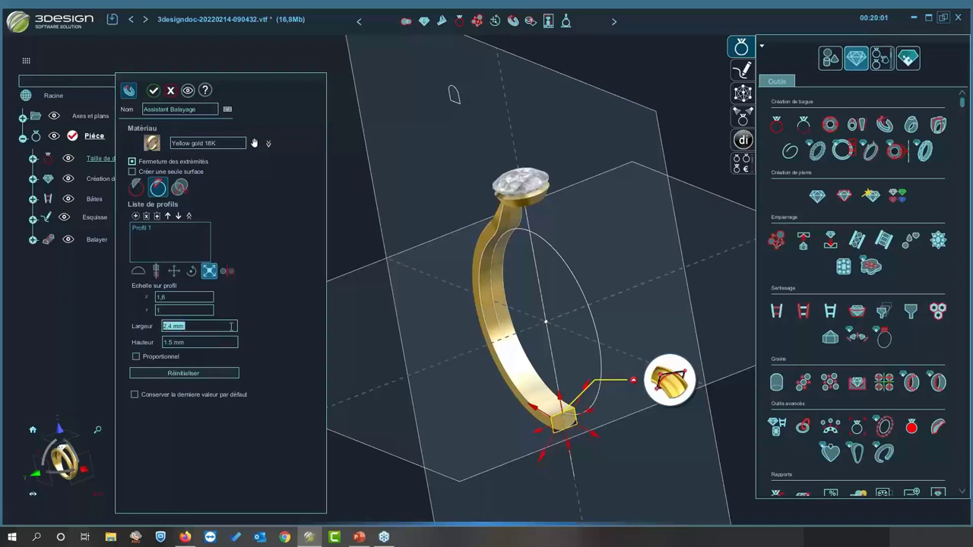
- Add a second profile to the sweep and slide it along the finger-size circle to about position 0.554, near the ring's top
{"action": "left_click", "coordinate": [35, 477]}
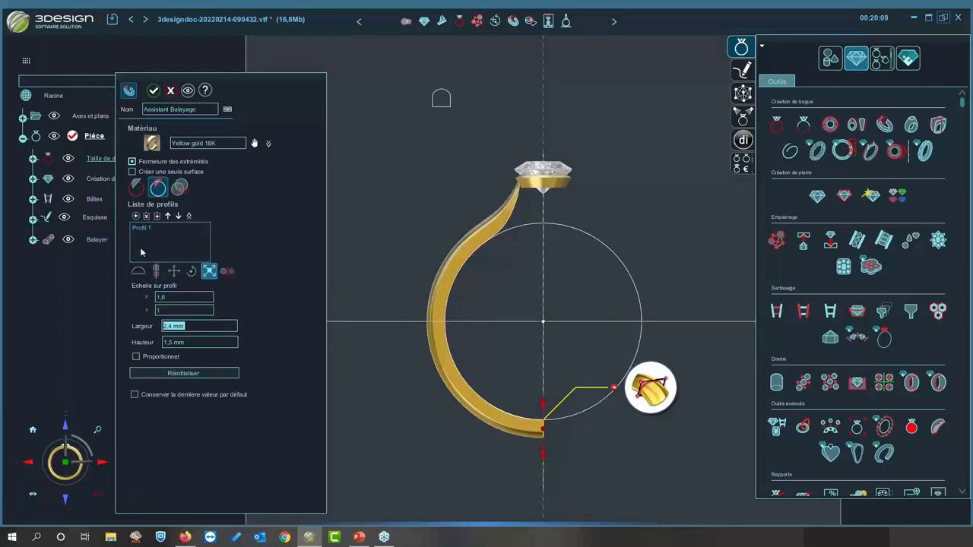
{"action": "left_click", "coordinate": [135, 216]}
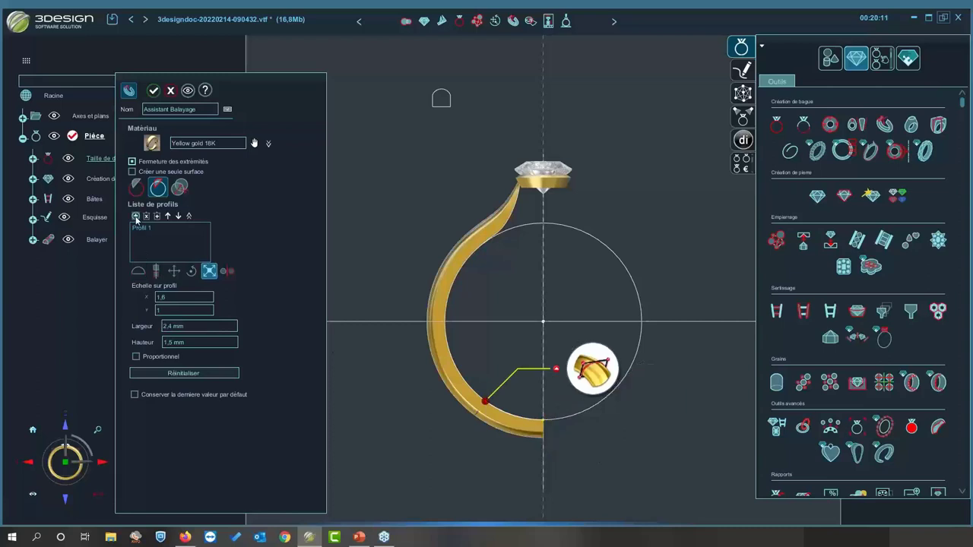
{"action": "mouse_move", "coordinate": [484, 402]}
{"action": "left_mouse_down"}
{"action": "mouse_move", "coordinate": [571, 413]}
{"action": "mouse_move", "coordinate": [590, 235]}
{"action": "mouse_move", "coordinate": [563, 224]}
{"action": "mouse_move", "coordinate": [595, 237]}
{"action": "mouse_move", "coordinate": [586, 230]}
{"action": "left_mouse_up"}
{"action": "scroll", "coordinate": [585, 223], "scroll_direction": "up", "scroll_amount": 3}
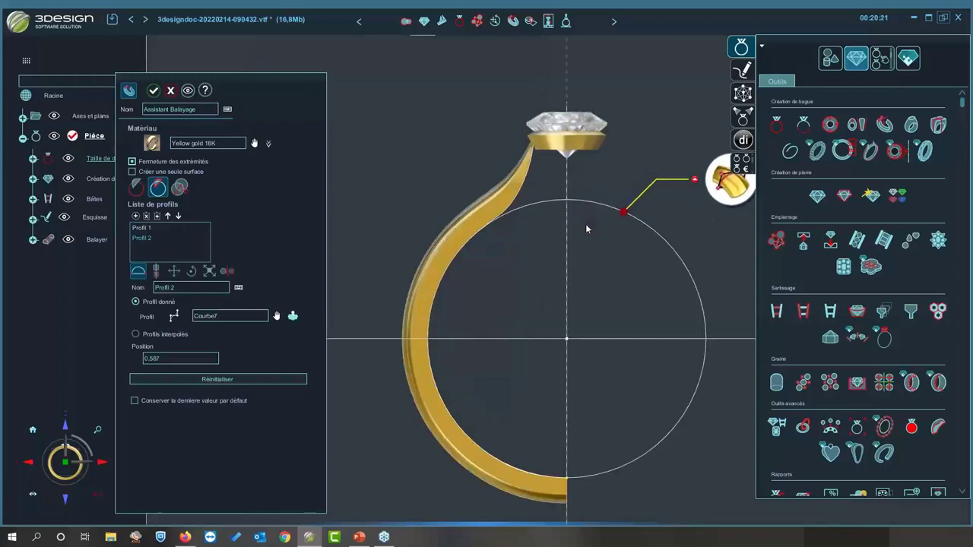
{"action": "left_click", "coordinate": [210, 272]}
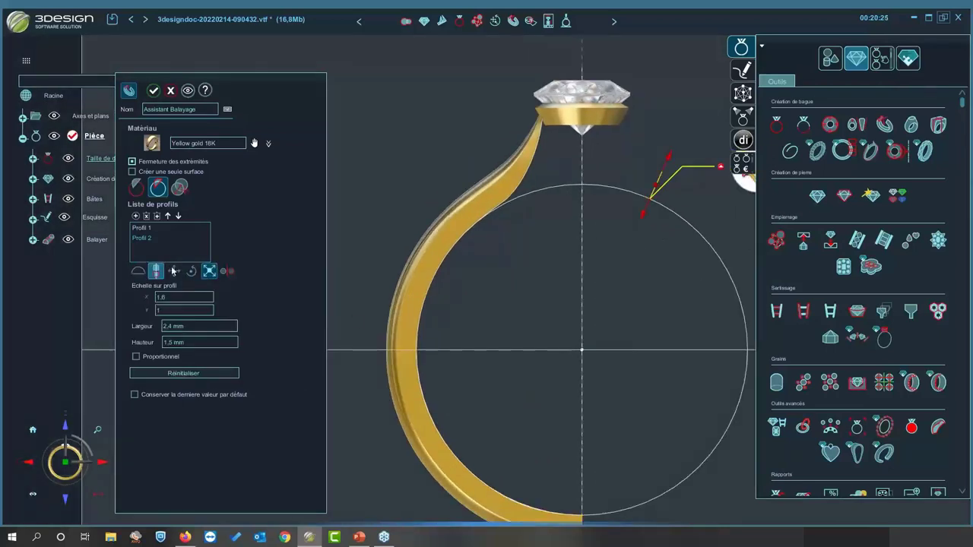
{"action": "left_click", "coordinate": [139, 272]}
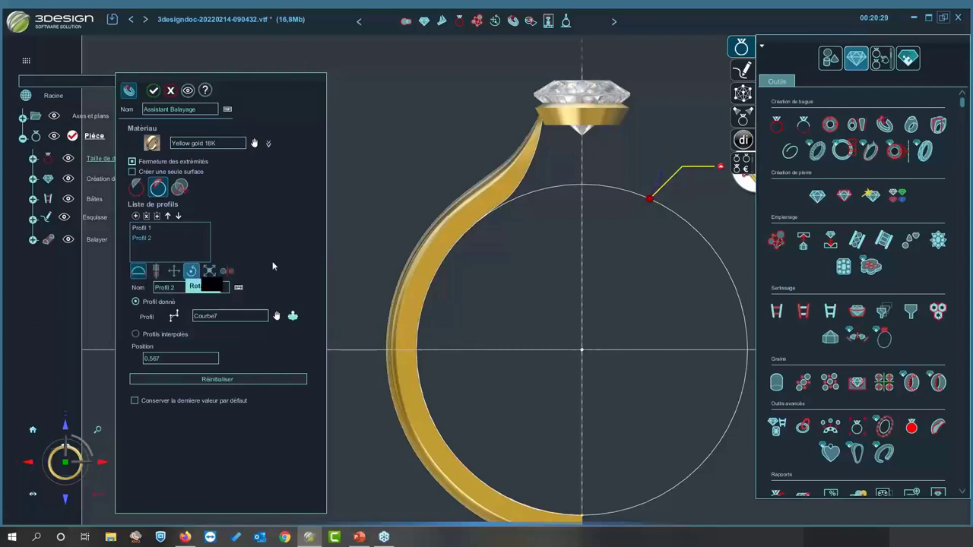
{"action": "left_click_drag", "start_coordinate": [651, 200], "coordinate": [690, 475]}
{"action": "left_click_drag", "start_coordinate": [701, 232], "coordinate": [638, 195]}
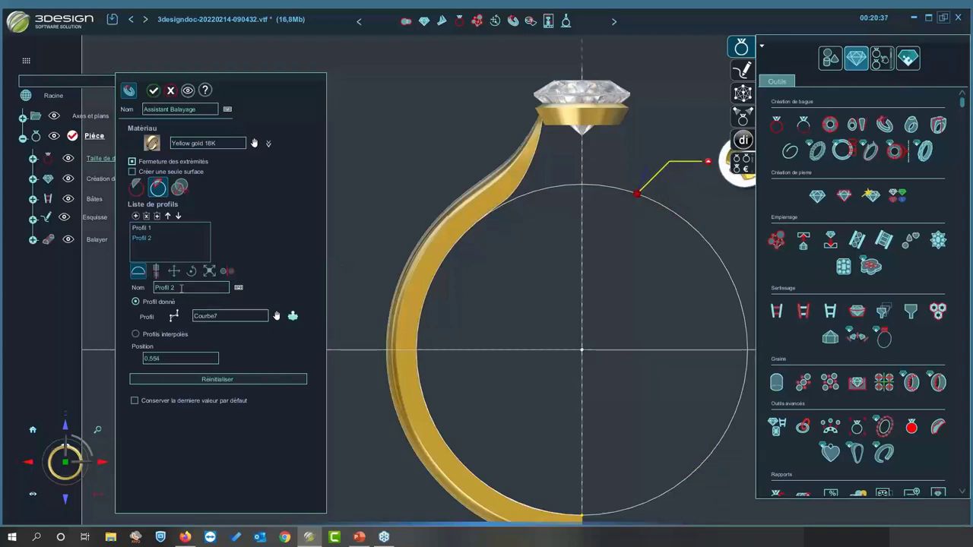
- Try the Gauche and Droite horizontal alignments on the second profile and return it to Milieu
{"action": "left_click", "coordinate": [154, 271]}
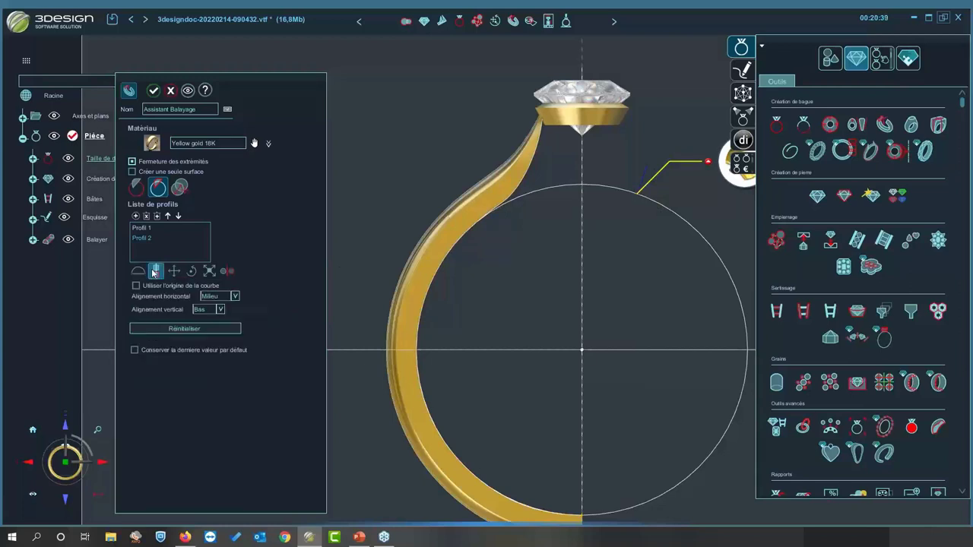
{"action": "right_click_drag", "start_coordinate": [486, 272], "coordinate": [707, 289]}
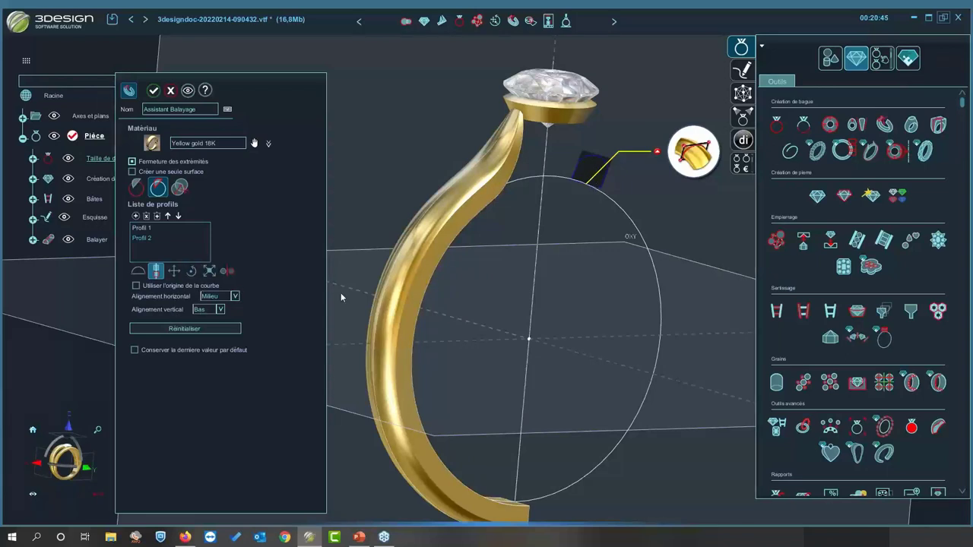
{"action": "left_click", "coordinate": [233, 296]}
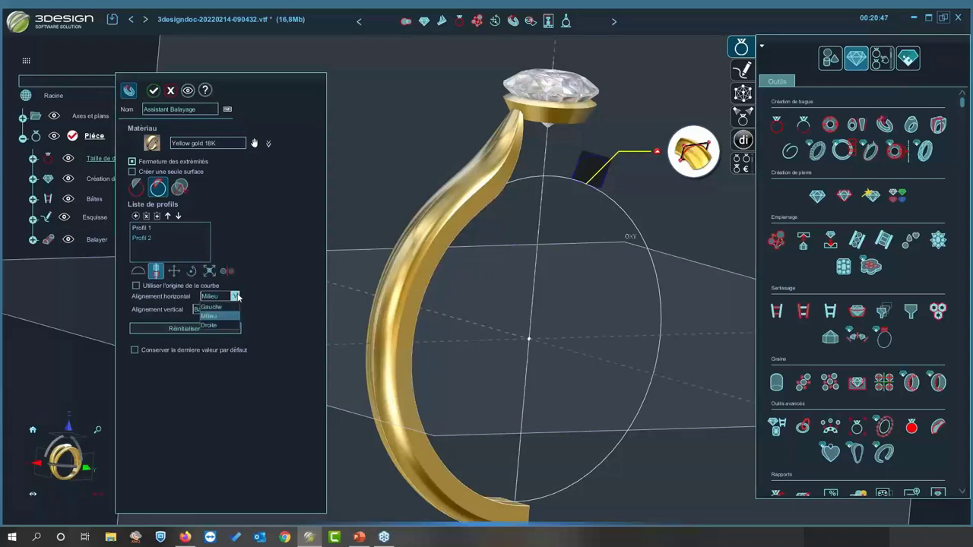
{"action": "left_click", "coordinate": [212, 307]}
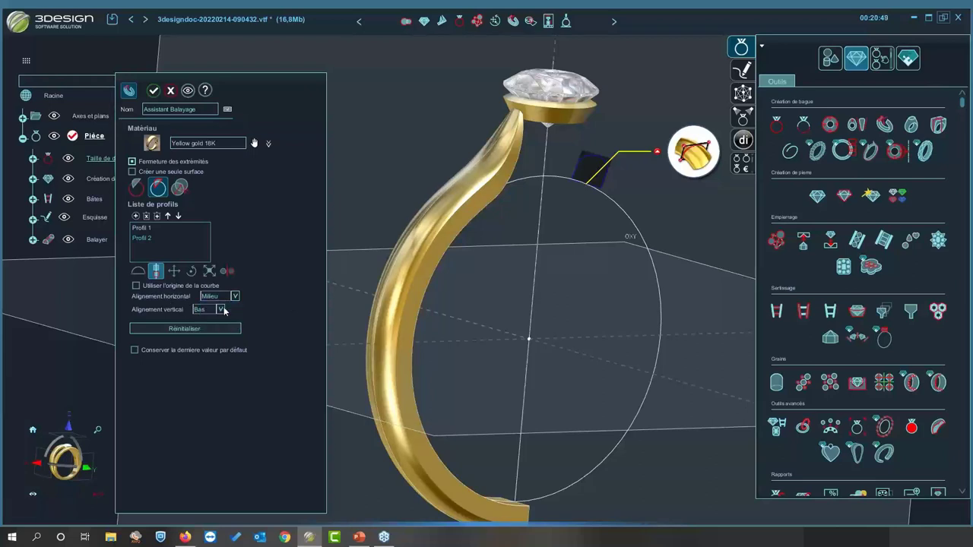
{"action": "left_click", "coordinate": [235, 296]}
{"action": "left_click", "coordinate": [230, 325]}
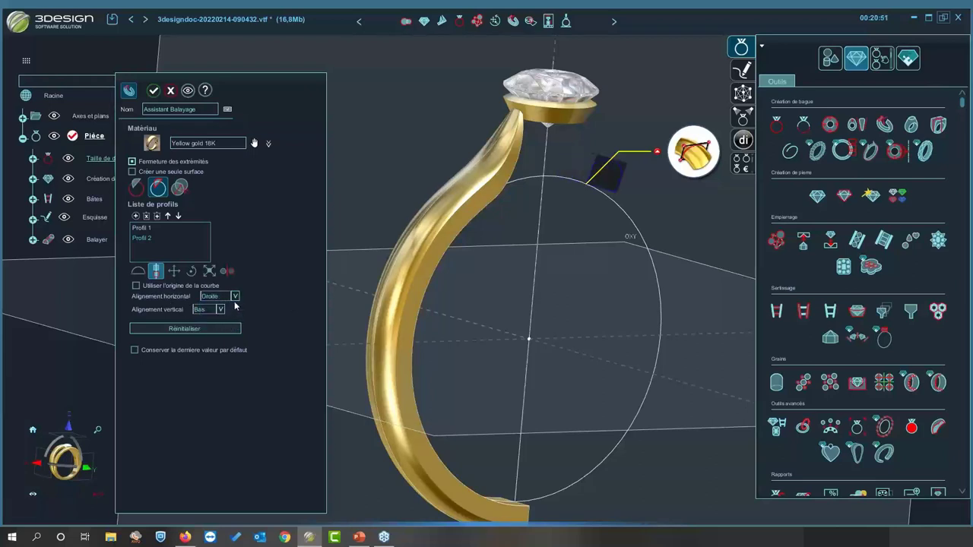
{"action": "left_click", "coordinate": [235, 295]}
{"action": "left_click", "coordinate": [215, 316]}
- Try the Milieu and Haut vertical alignments on the second profile and return it to Bas
{"action": "left_click", "coordinate": [220, 308]}
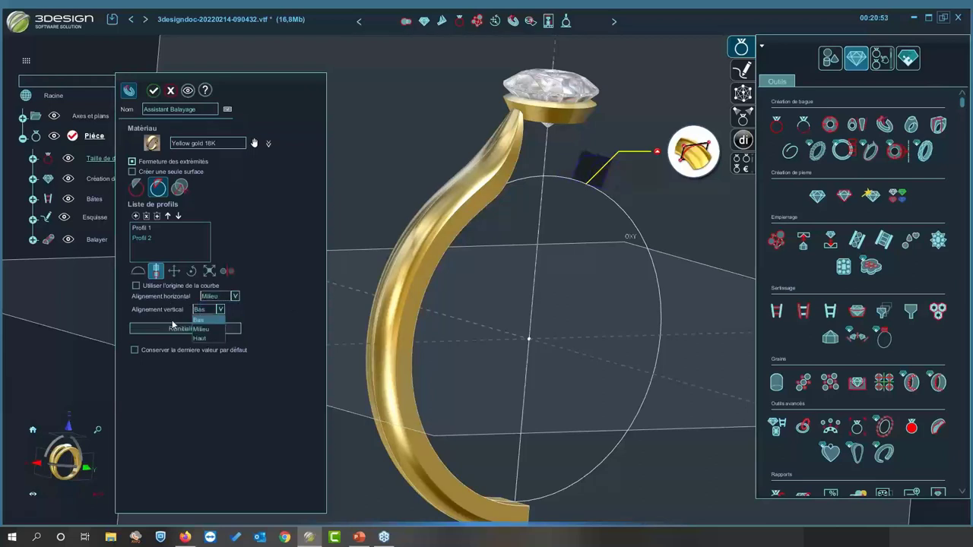
{"action": "left_click", "coordinate": [201, 328]}
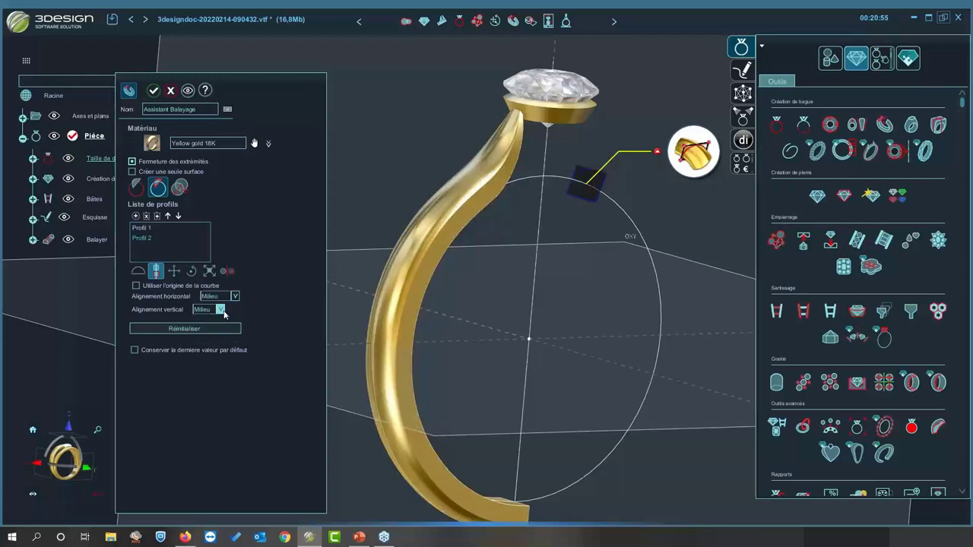
{"action": "left_click", "coordinate": [222, 309]}
{"action": "left_click", "coordinate": [212, 339]}
{"action": "left_click", "coordinate": [220, 309]}
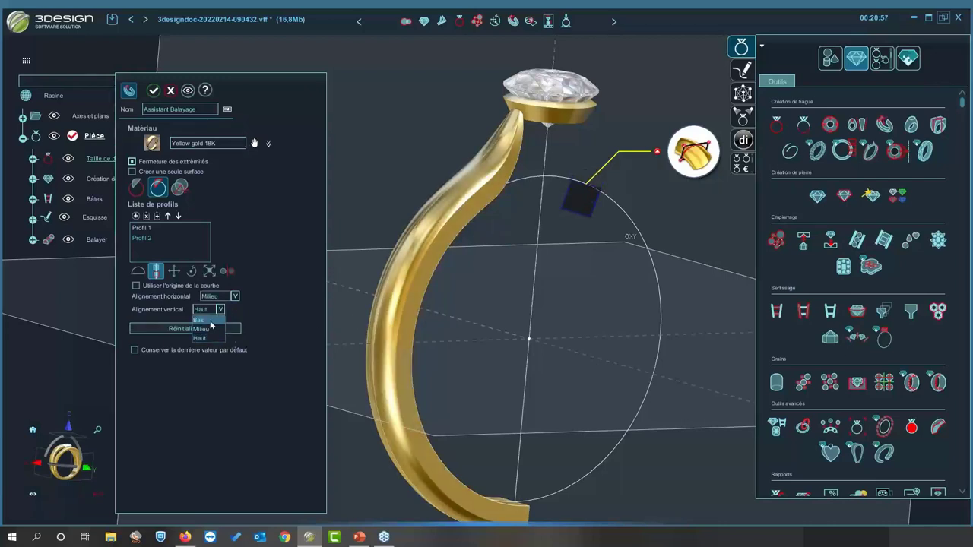
{"action": "left_click", "coordinate": [203, 320]}
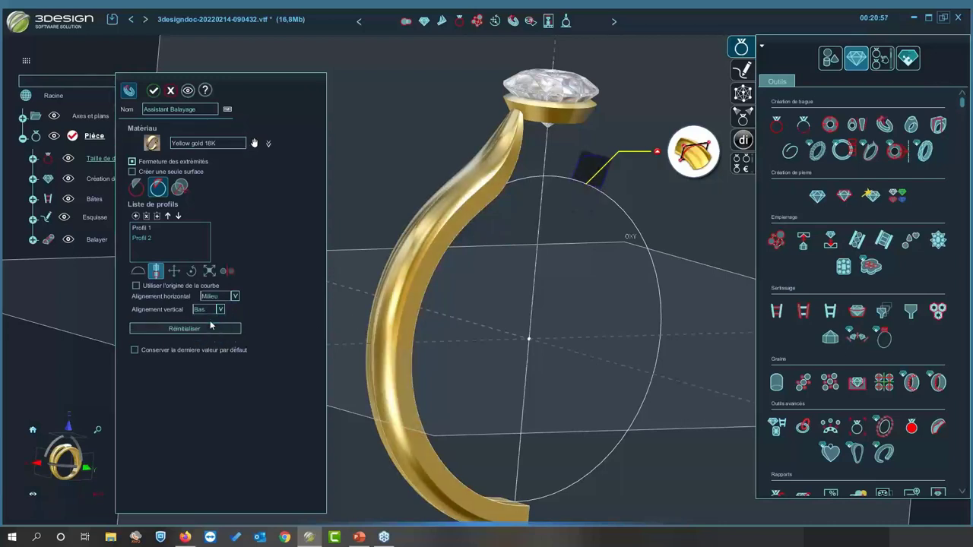
- Try shifting the second profile away from its position on the finger-size circle and reset both move offsets to 0 mm
{"action": "left_click", "coordinate": [179, 275]}
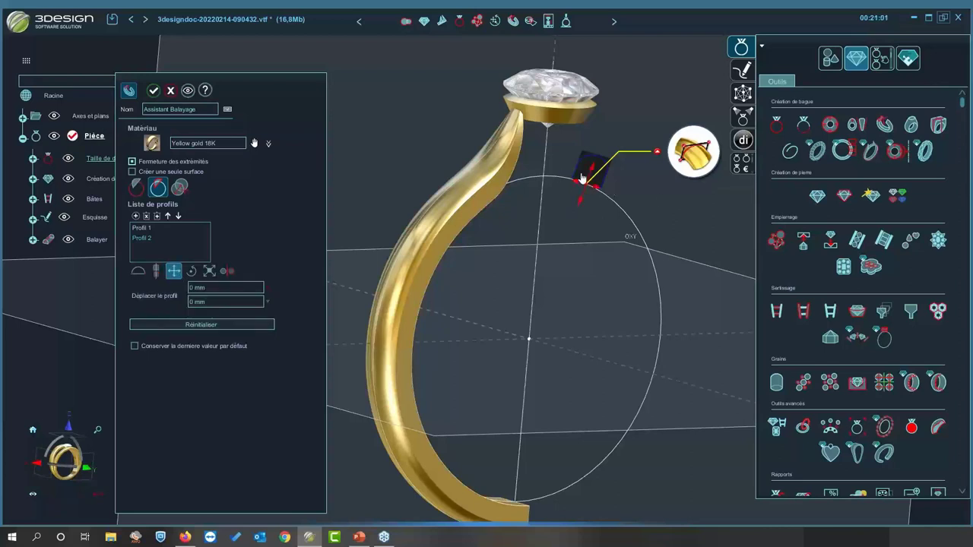
{"action": "left_click", "coordinate": [155, 270]}
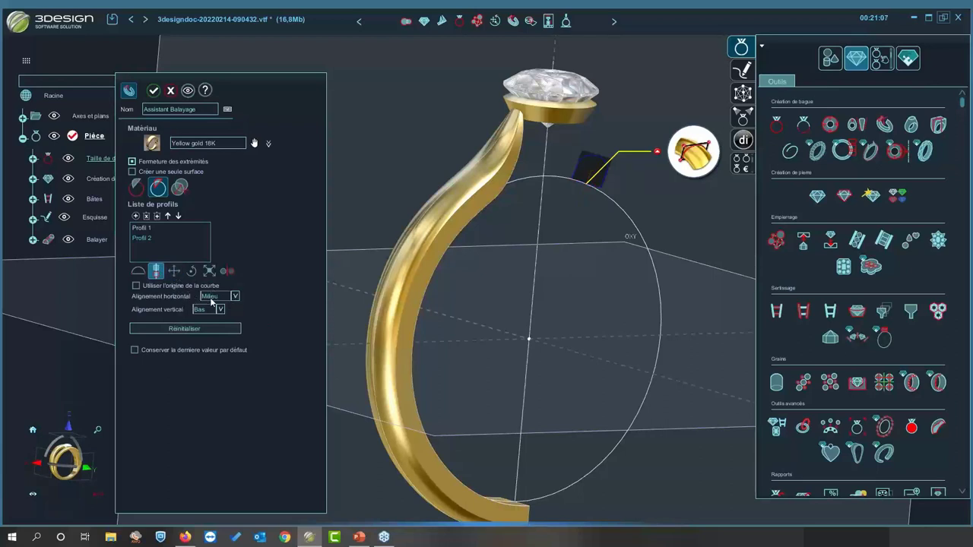
{"action": "left_click", "coordinate": [174, 271]}
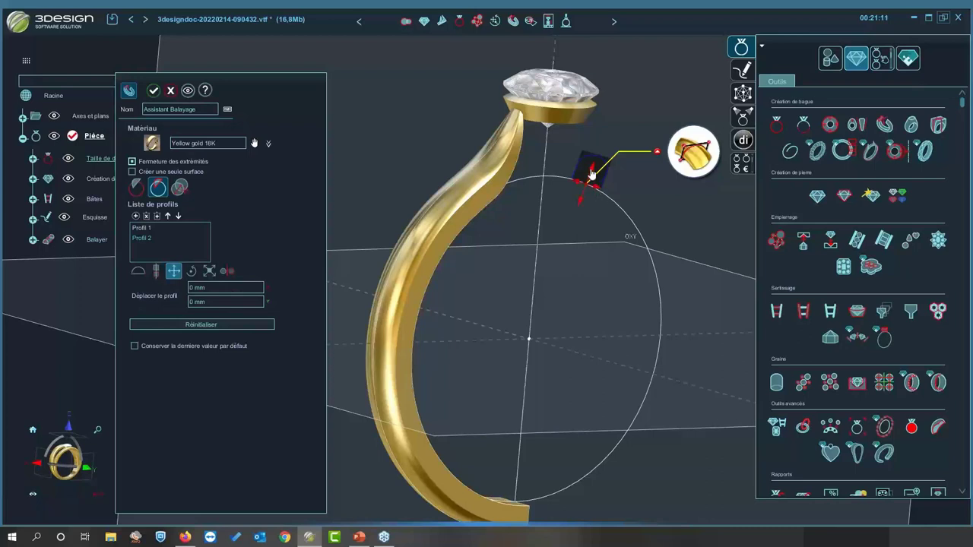
{"action": "left_click_drag", "start_coordinate": [597, 192], "coordinate": [564, 184]}
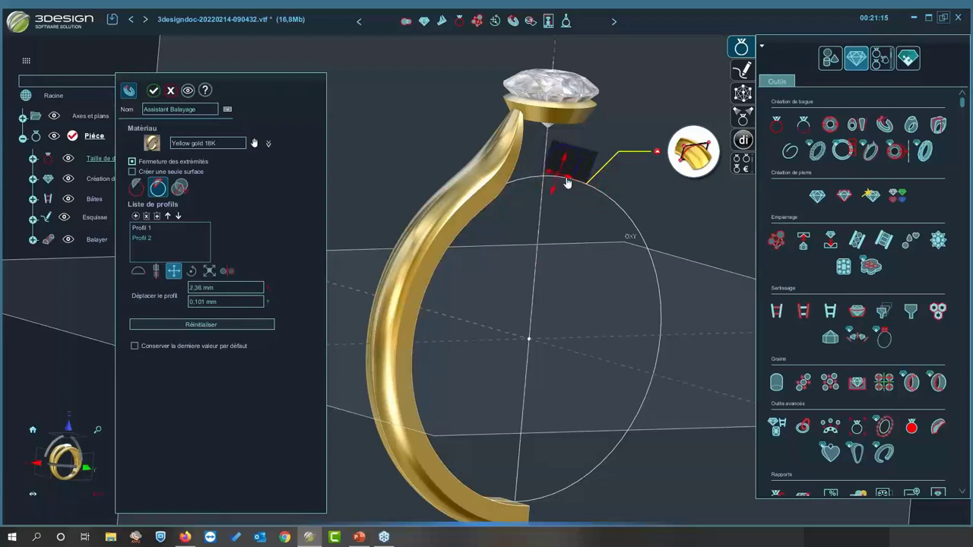
{"action": "double_click", "coordinate": [247, 289]}
{"action": "type", "text": "0"}
{"action": "key", "text": "Tab"}
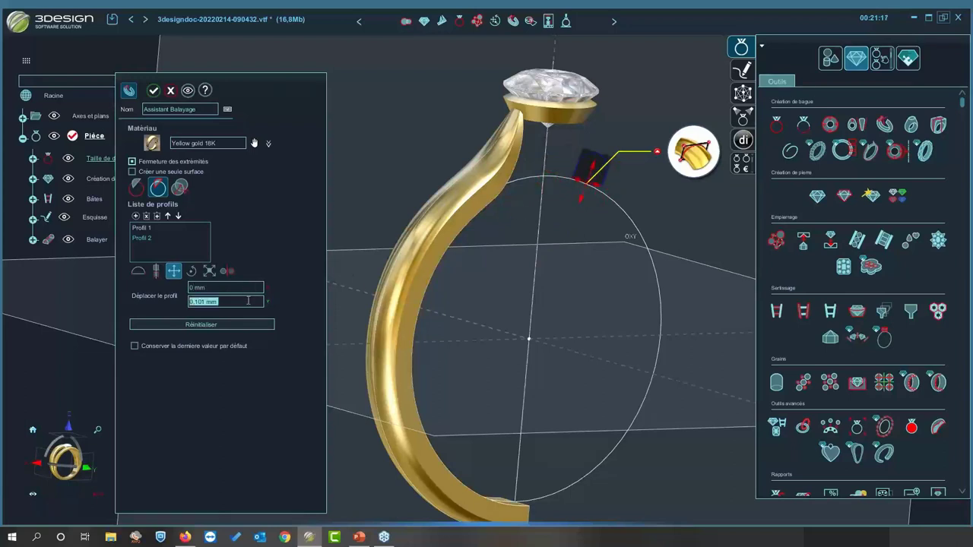
{"action": "type", "text": "0"}
- Try rotating the second profile slightly and reset its rotation angle to 0°
{"action": "left_click", "coordinate": [192, 272]}
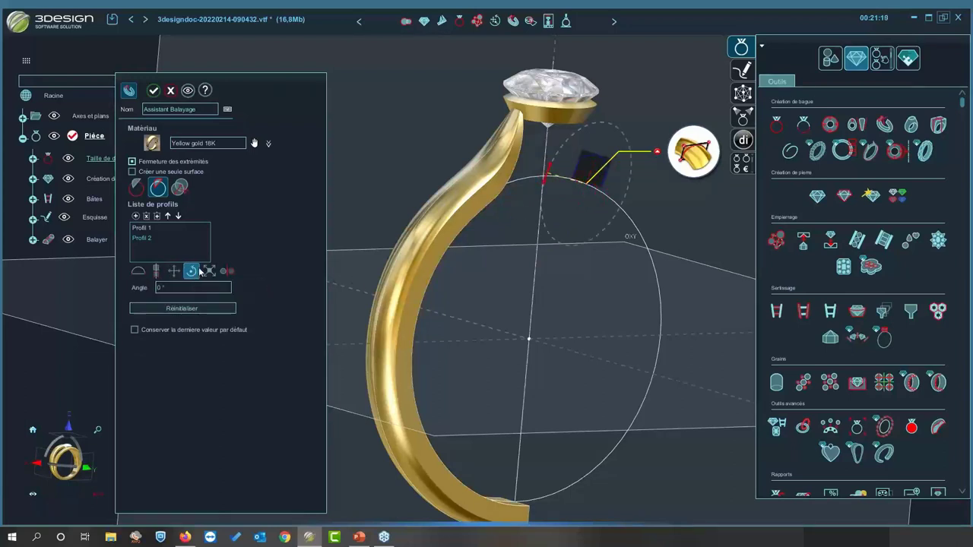
{"action": "mouse_move", "coordinate": [553, 172]}
{"action": "left_mouse_down"}
{"action": "mouse_move", "coordinate": [597, 133]}
{"action": "mouse_move", "coordinate": [564, 167]}
{"action": "left_mouse_up"}
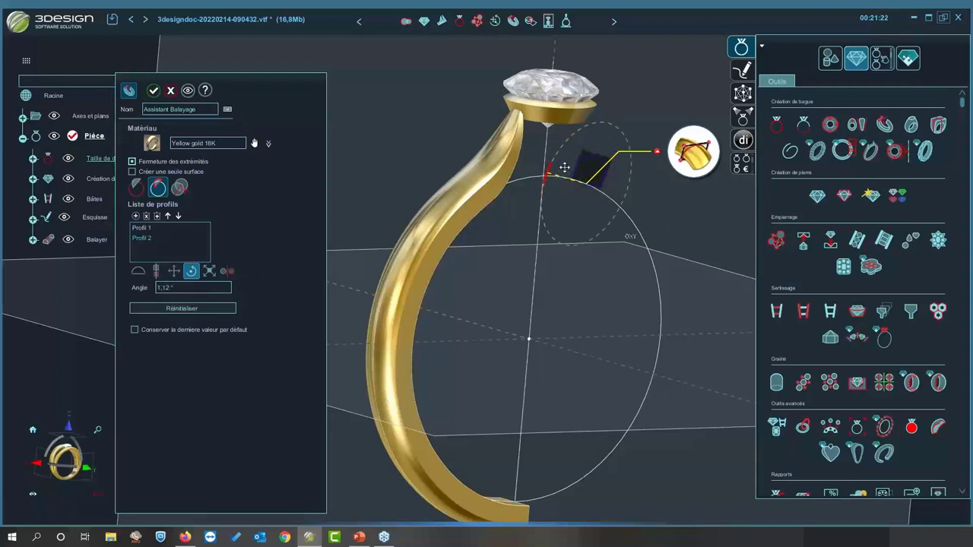
{"action": "left_click", "coordinate": [201, 288]}
{"action": "type", "text": "0"}
- Flatten the second profile to a height of about 0.65 mm, keeping its width
{"action": "left_click", "coordinate": [210, 272]}
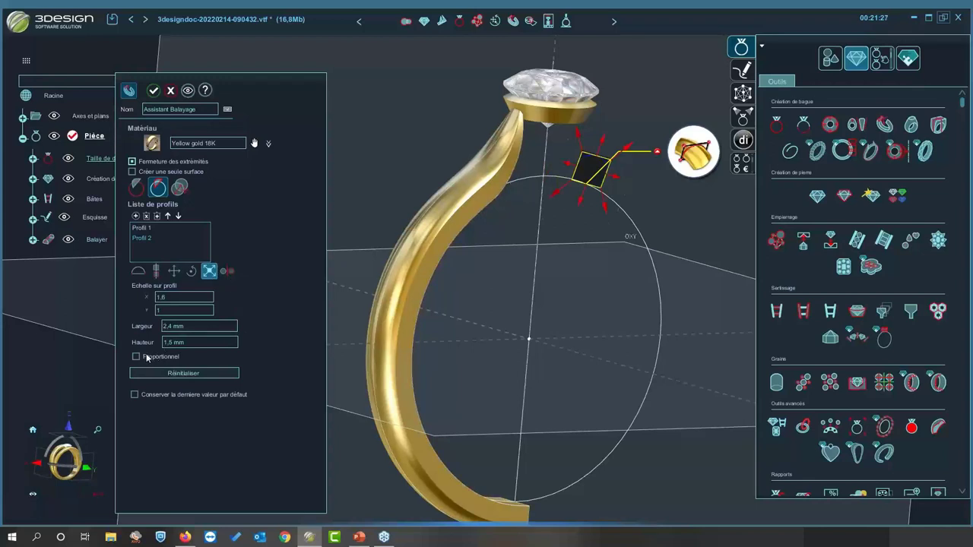
{"action": "mouse_move", "coordinate": [597, 144]}
{"action": "left_mouse_down"}
{"action": "mouse_move", "coordinate": [602, 138]}
{"action": "mouse_move", "coordinate": [598, 156]}
{"action": "left_mouse_up"}
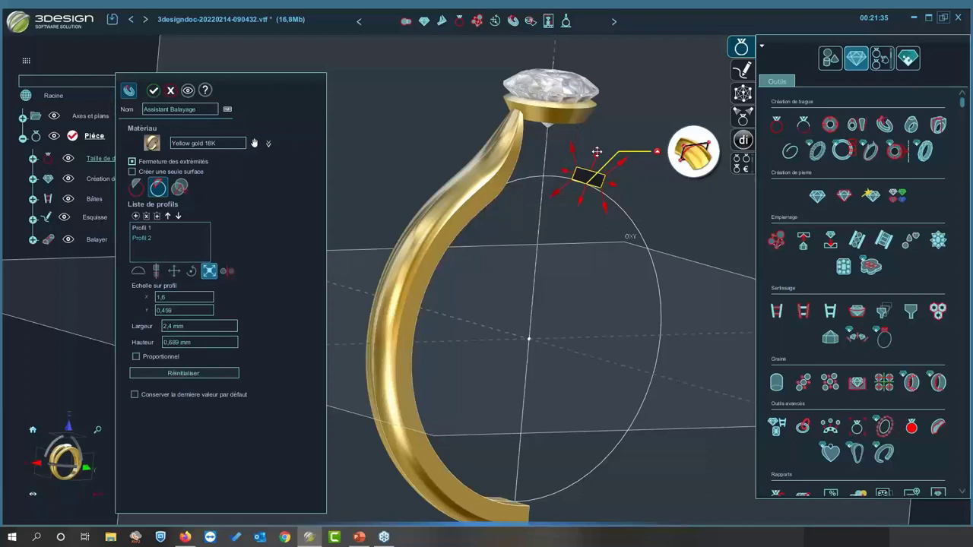
{"action": "left_click_drag", "start_coordinate": [596, 152], "coordinate": [597, 161]}
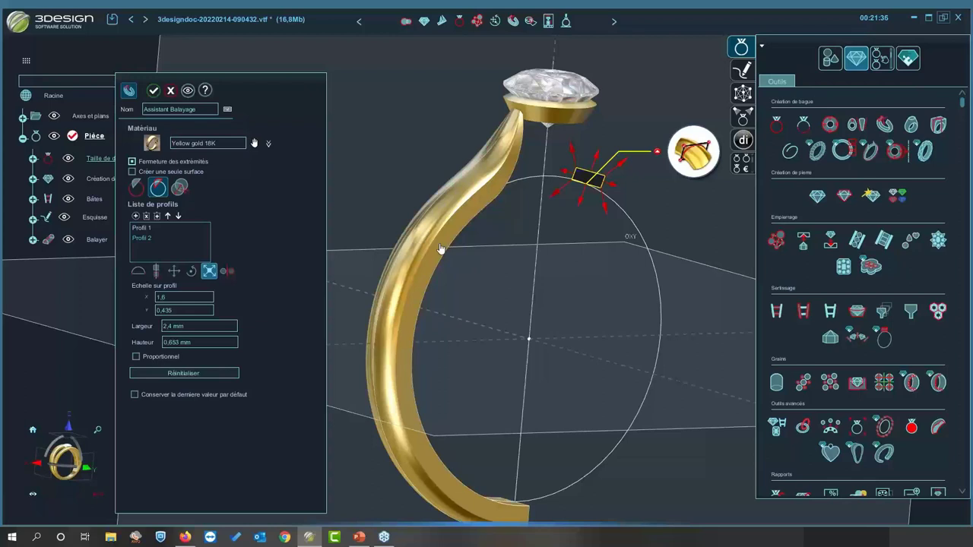
- Apply the Plan vertical mirror type to the first profile
{"action": "left_click", "coordinate": [134, 230]}
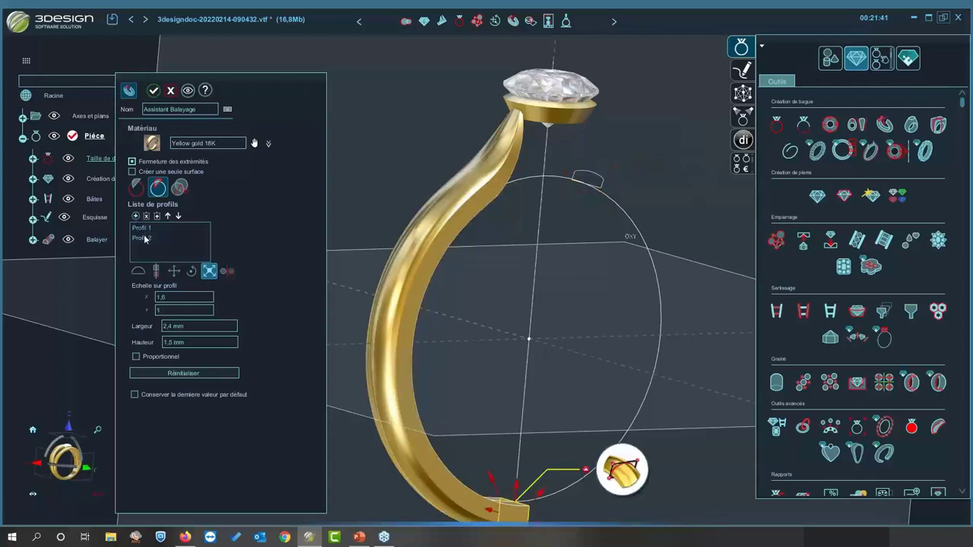
{"action": "left_click", "coordinate": [141, 228]}
{"action": "left_click", "coordinate": [142, 238]}
{"action": "left_click", "coordinate": [141, 228]}
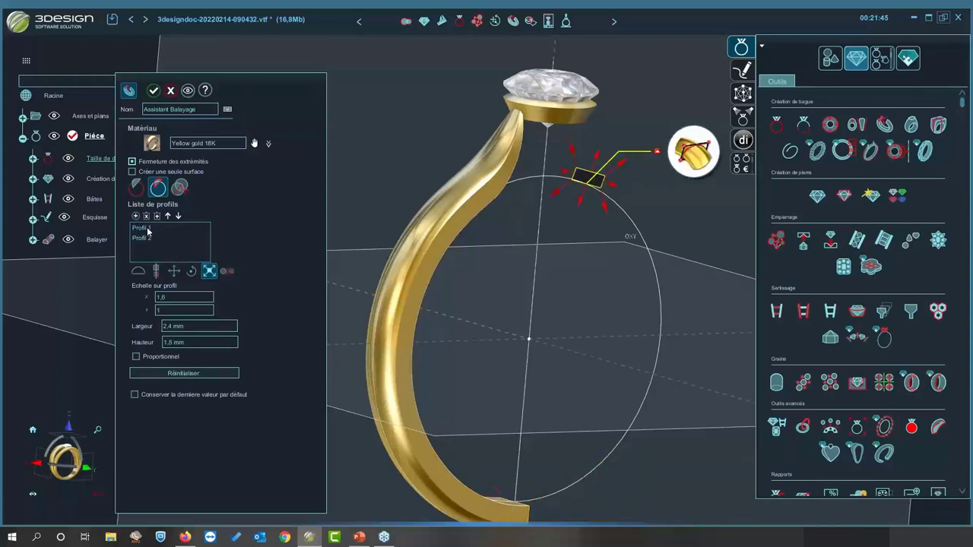
{"action": "left_click", "coordinate": [143, 238]}
{"action": "left_click", "coordinate": [226, 271]}
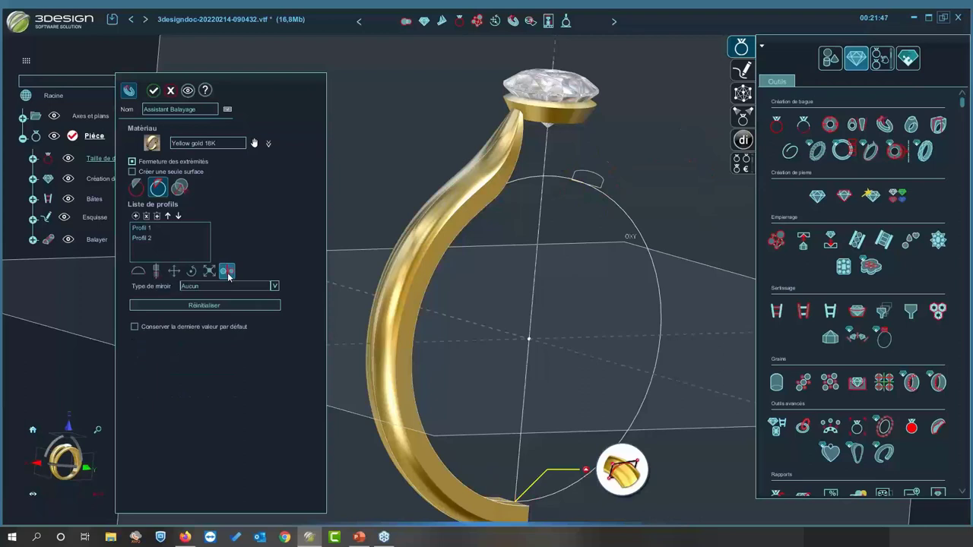
{"action": "left_click", "coordinate": [228, 286]}
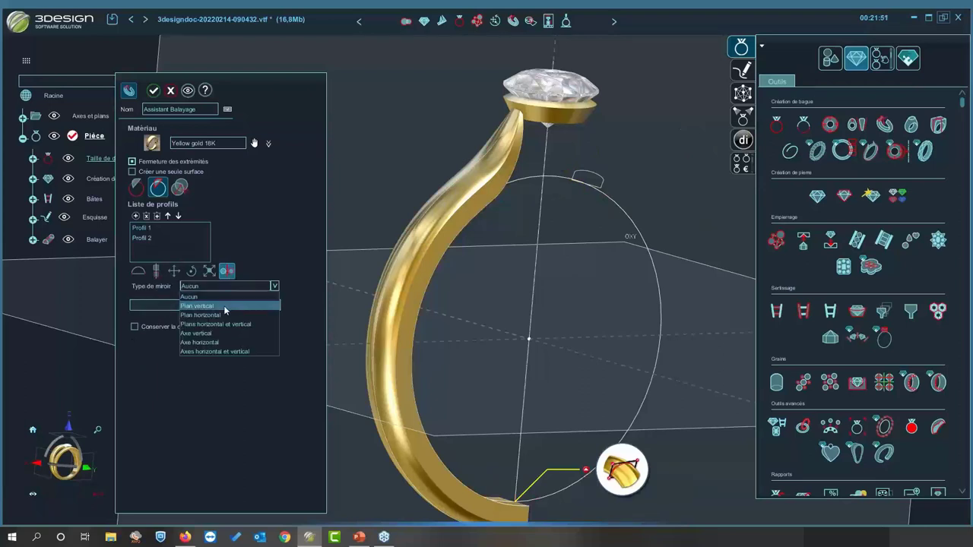
{"action": "left_click", "coordinate": [225, 307]}
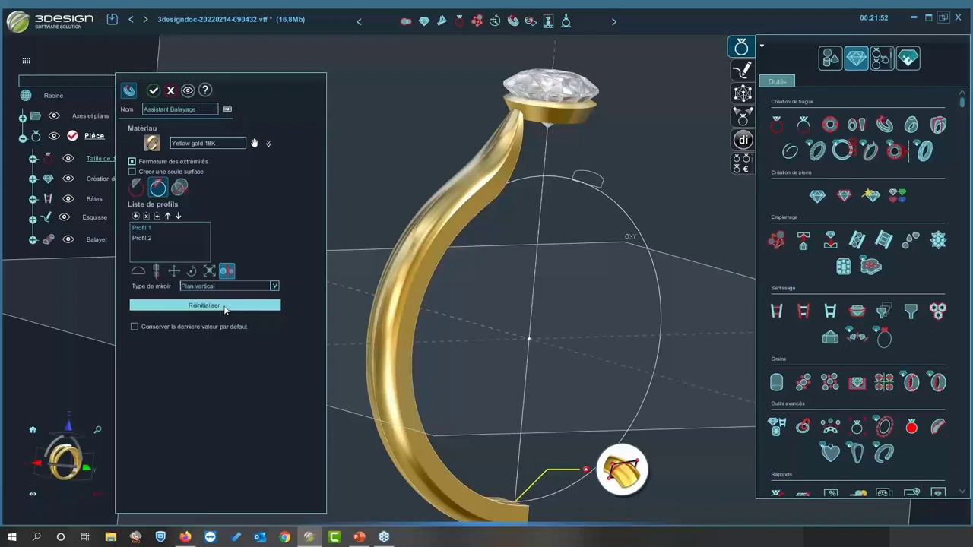
- Apply the Plan vertical mirror type to the second profile
{"action": "left_click", "coordinate": [142, 239], "text": "ctrl"}
{"action": "left_click", "coordinate": [227, 271]}
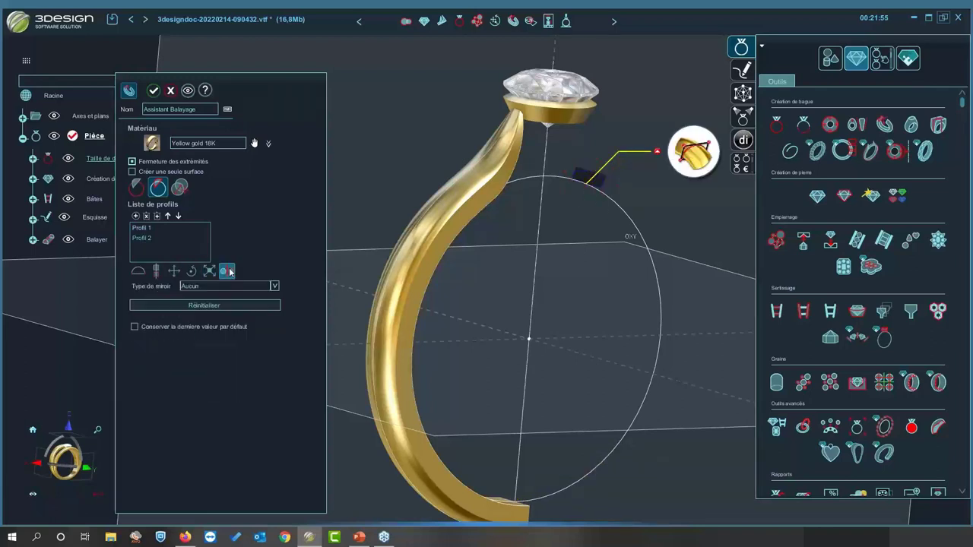
{"action": "left_click", "coordinate": [236, 287]}
{"action": "left_click", "coordinate": [231, 302]}
{"action": "left_click", "coordinate": [238, 287]}
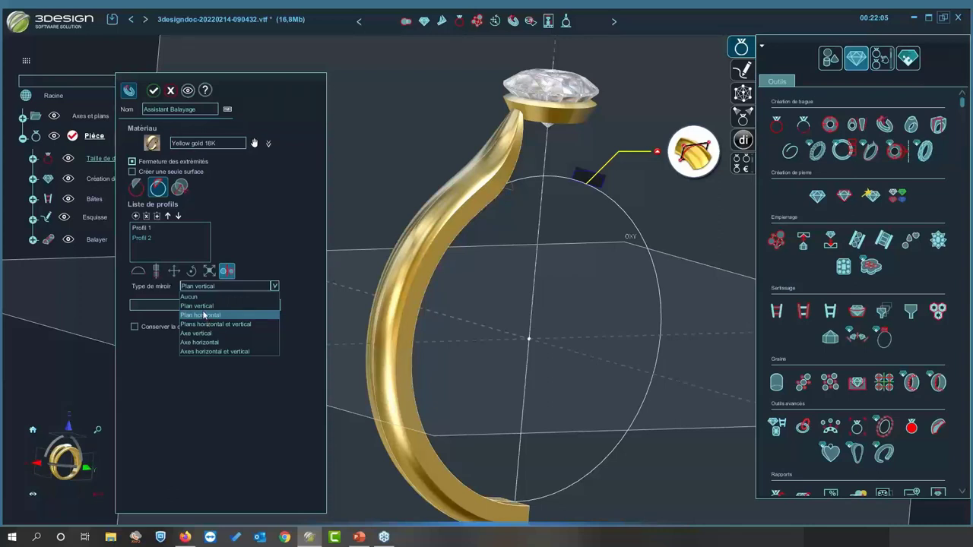
{"action": "left_click", "coordinate": [219, 305]}
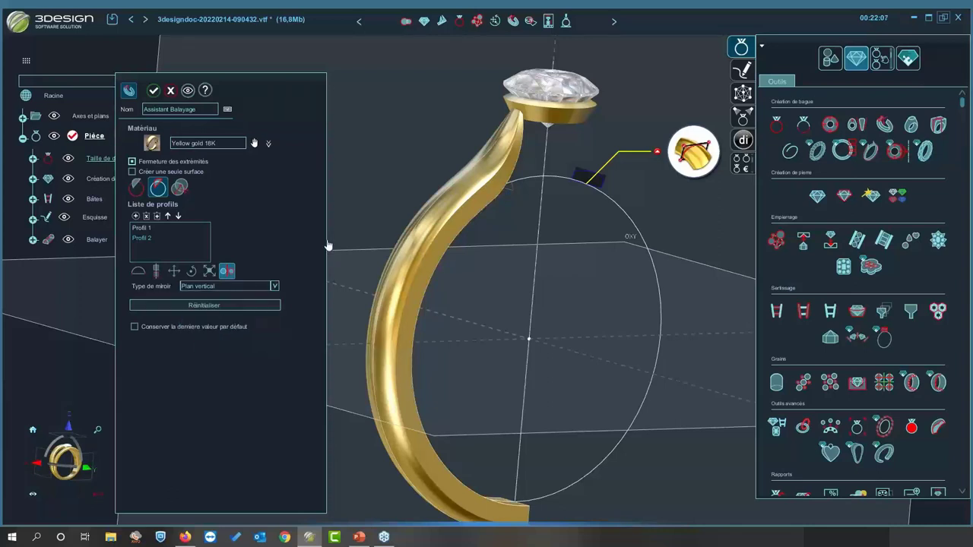
- Add a third profile to the sweep and slide it along the finger-size circle to about position 0.524
{"action": "right_click_drag", "start_coordinate": [417, 181], "coordinate": [586, 213]}
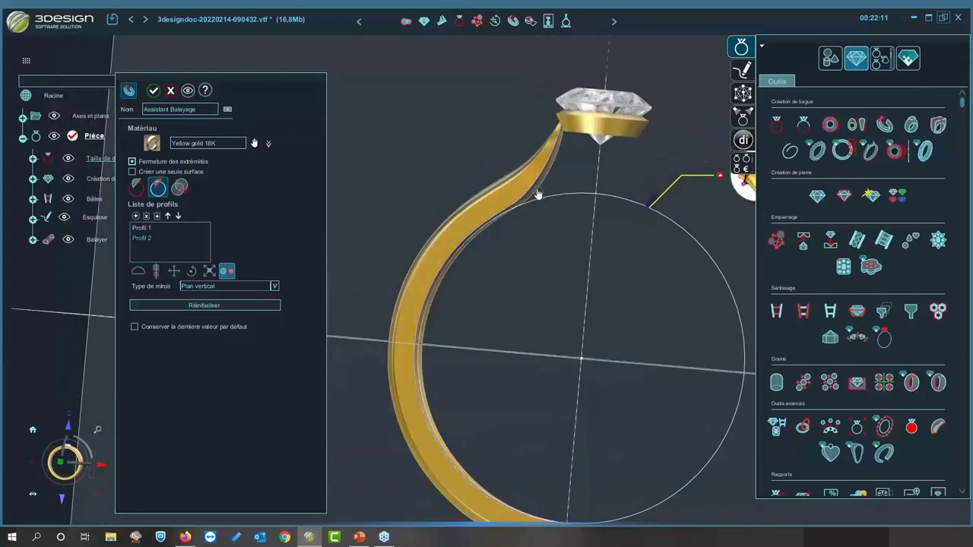
{"action": "right_click_drag", "start_coordinate": [532, 189], "coordinate": [360, 226]}
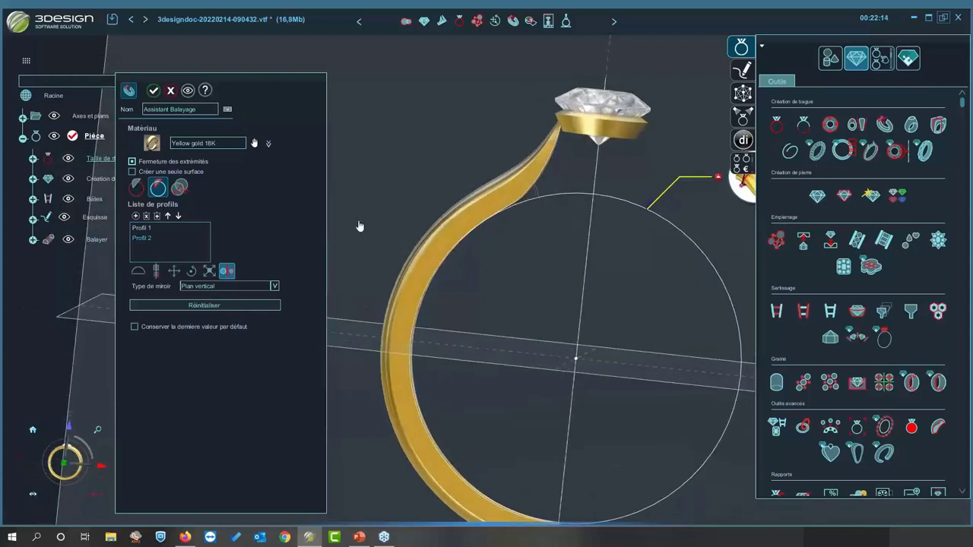
{"action": "left_click", "coordinate": [138, 217]}
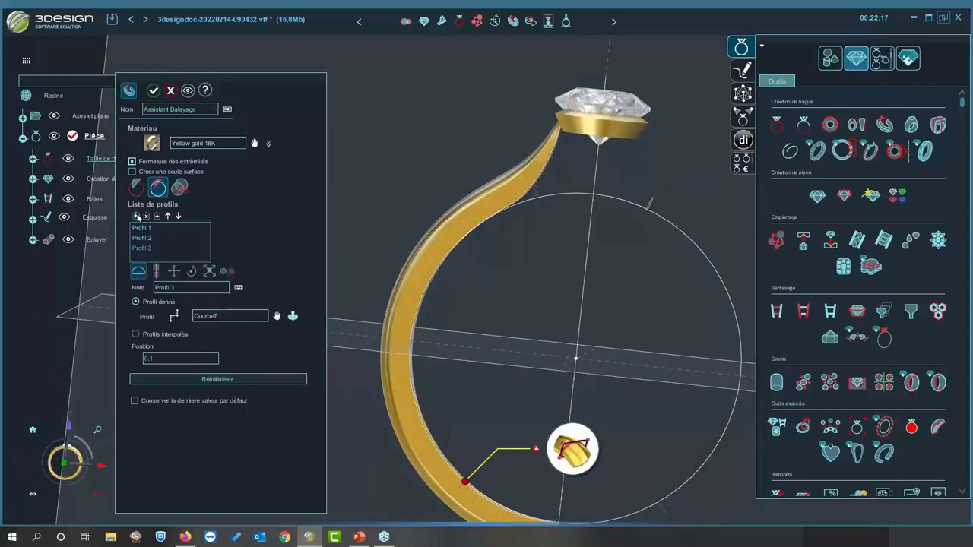
{"action": "left_click_drag", "start_coordinate": [468, 484], "coordinate": [619, 198]}
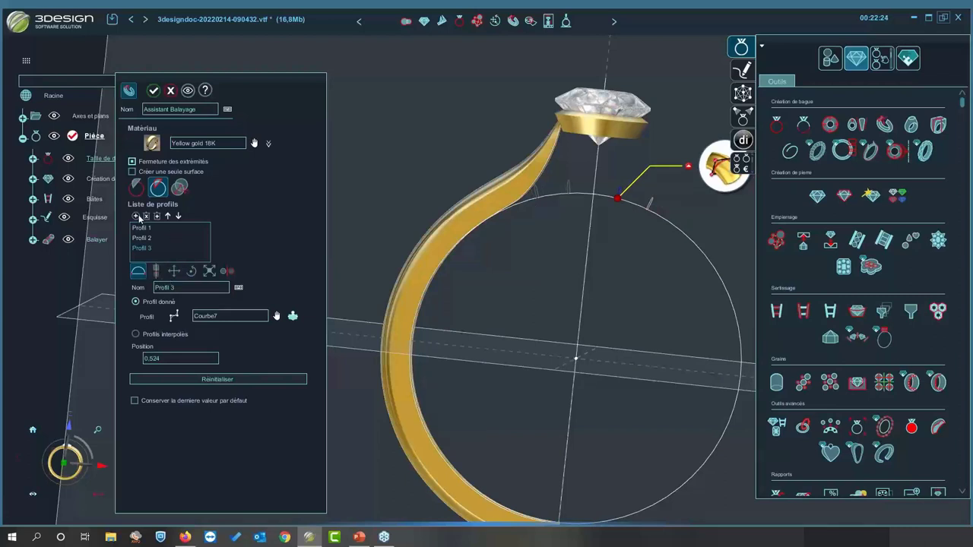
- Scale the third profile to about 1.03 mm high and the second profile to about 0.55 mm high
{"action": "left_click", "coordinate": [209, 271]}
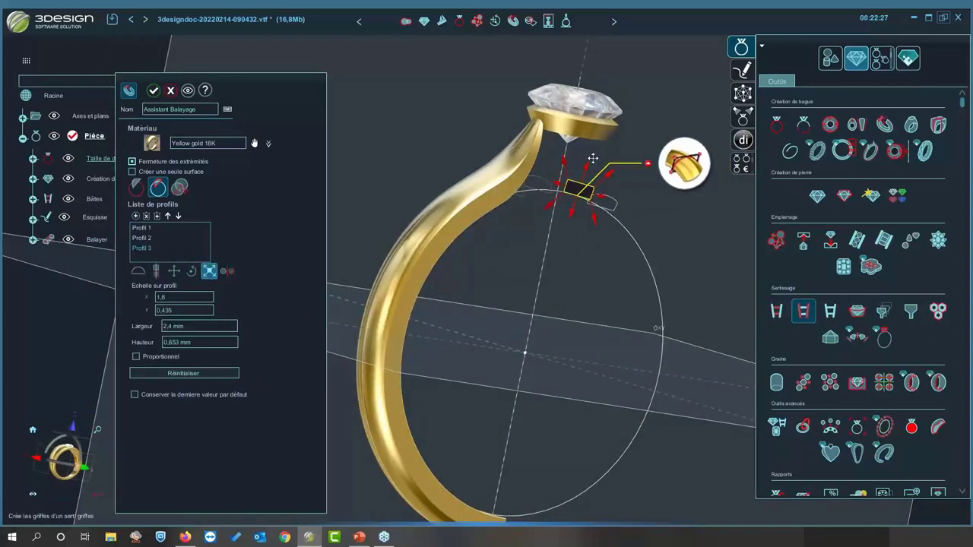
{"action": "left_click_drag", "start_coordinate": [593, 158], "coordinate": [590, 160]}
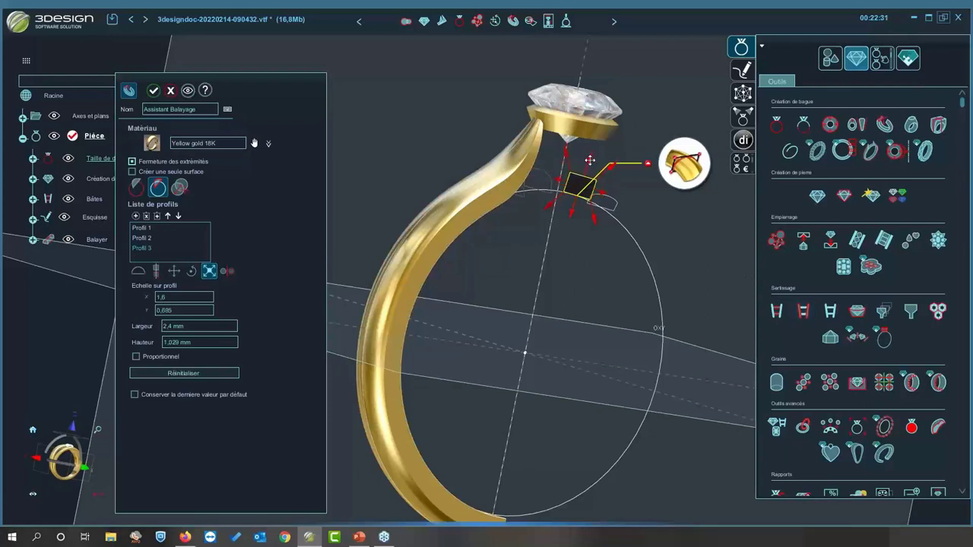
{"action": "left_click", "coordinate": [612, 200]}
{"action": "left_click", "coordinate": [209, 270]}
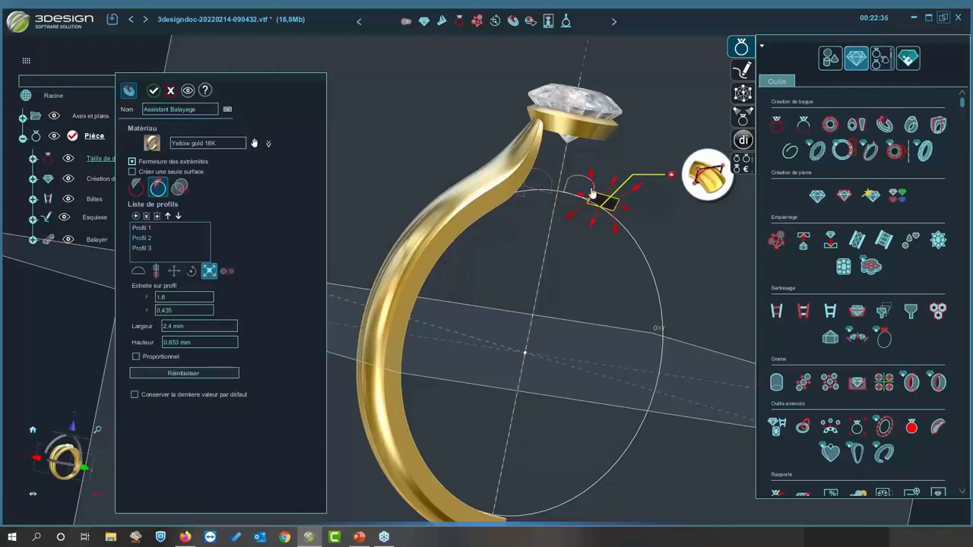
{"action": "right_click_drag", "start_coordinate": [557, 241], "coordinate": [402, 218]}
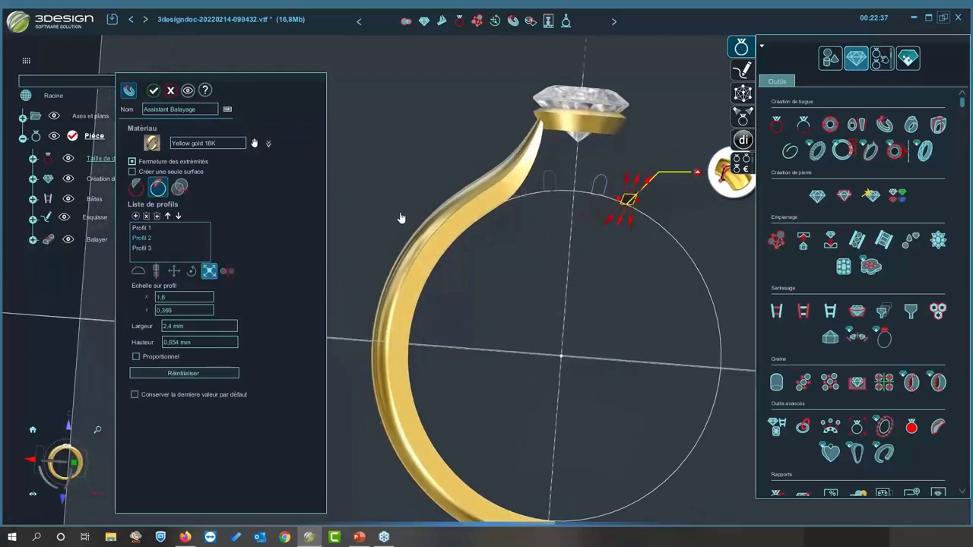
- Add a fourth profile to the sweep and slide it along the finger-size circle to about position 0.506
{"action": "left_click", "coordinate": [136, 216]}
{"action": "left_click_drag", "start_coordinate": [457, 486], "coordinate": [582, 192]}
{"action": "middle_click_drag", "start_coordinate": [583, 229], "coordinate": [586, 202]}
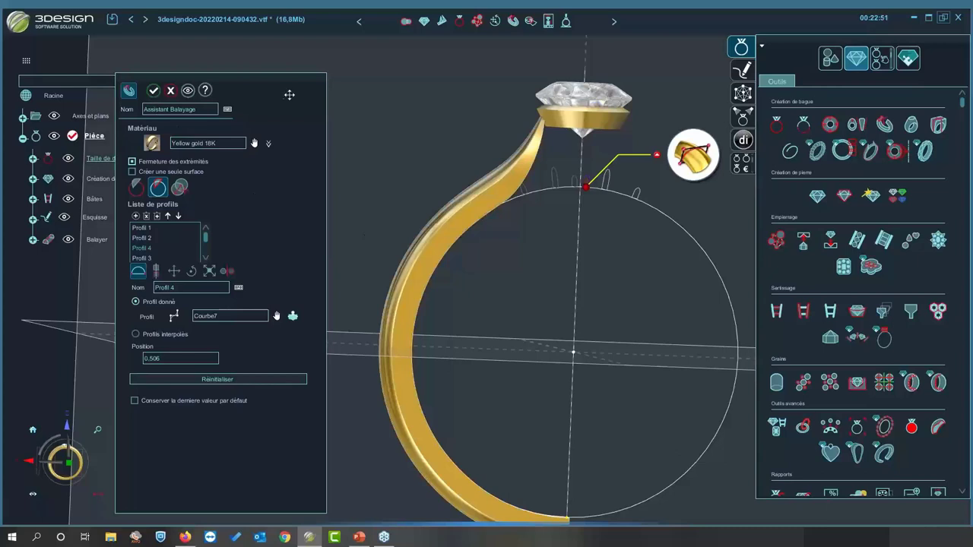
{"action": "left_click_drag", "start_coordinate": [289, 94], "coordinate": [291, 80]}
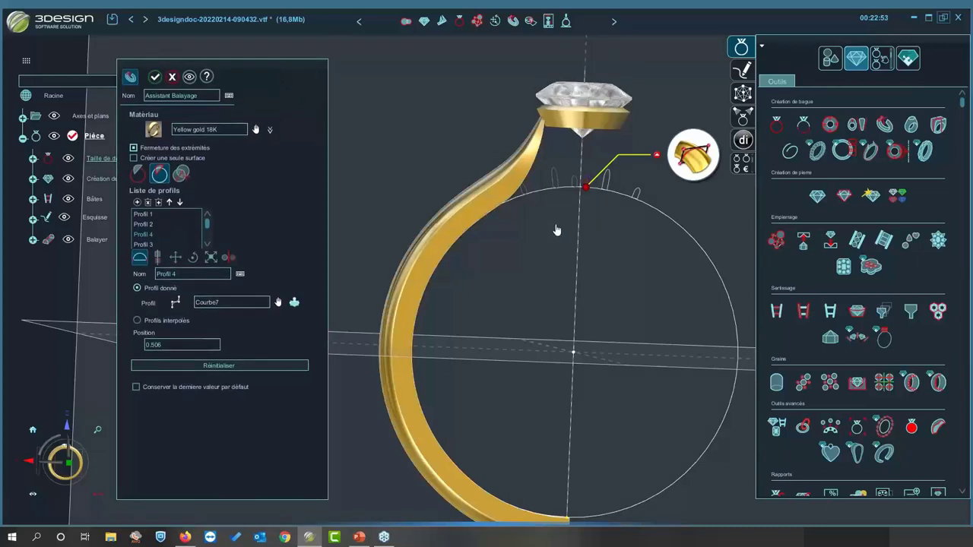
{"action": "scroll", "coordinate": [523, 232], "scroll_direction": "down", "scroll_amount": 1}
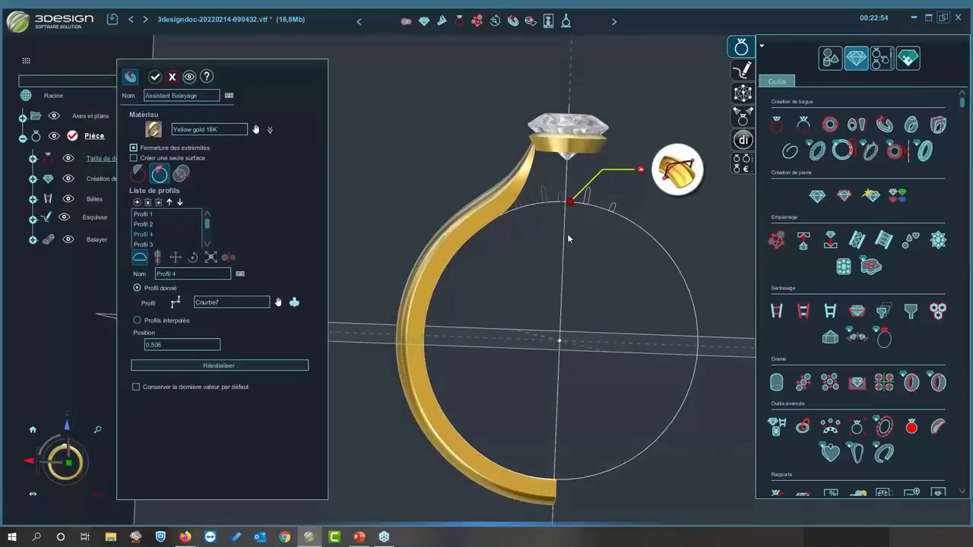
{"action": "right_click_drag", "start_coordinate": [567, 238], "coordinate": [471, 239]}
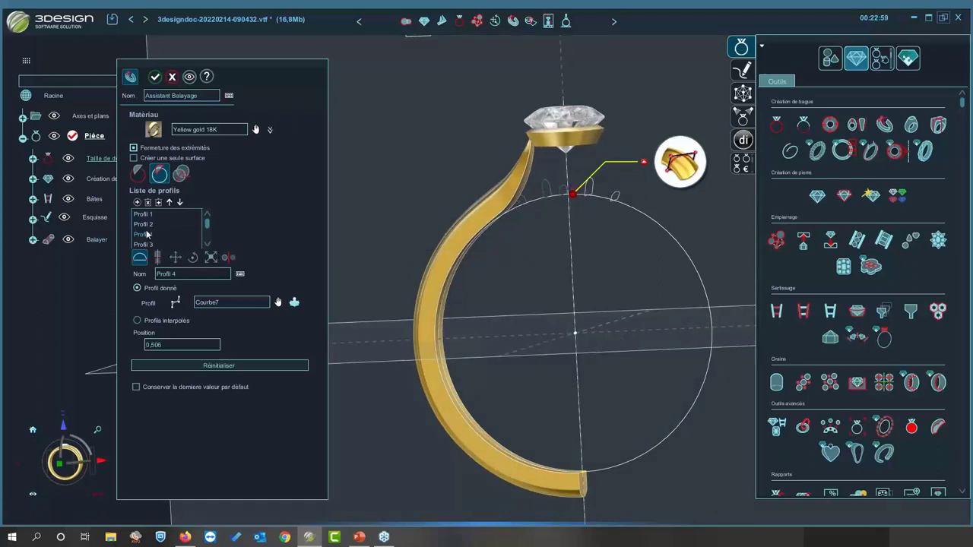
{"action": "left_click_drag", "start_coordinate": [208, 226], "coordinate": [210, 247]}
{"action": "left_click_drag", "start_coordinate": [253, 77], "coordinate": [287, 76]}
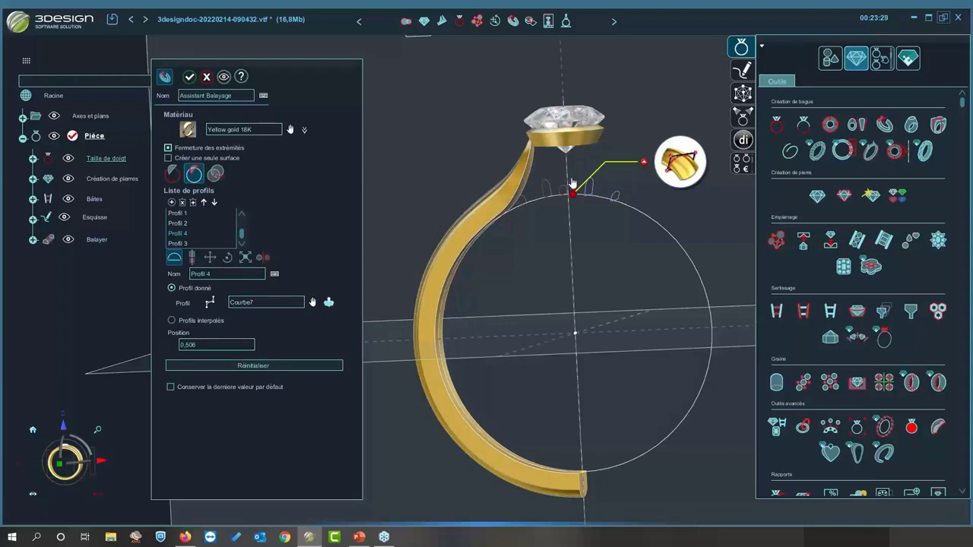
- Preview the shank swept through the four profiles around the finger-size circle and validate the sweep
{"action": "left_click", "coordinate": [490, 219]}
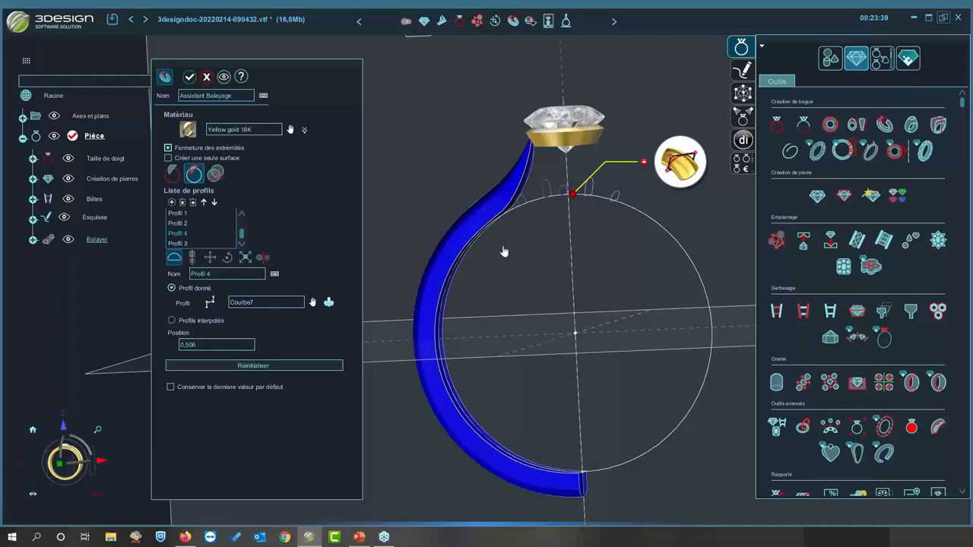
{"action": "left_click", "coordinate": [223, 78]}
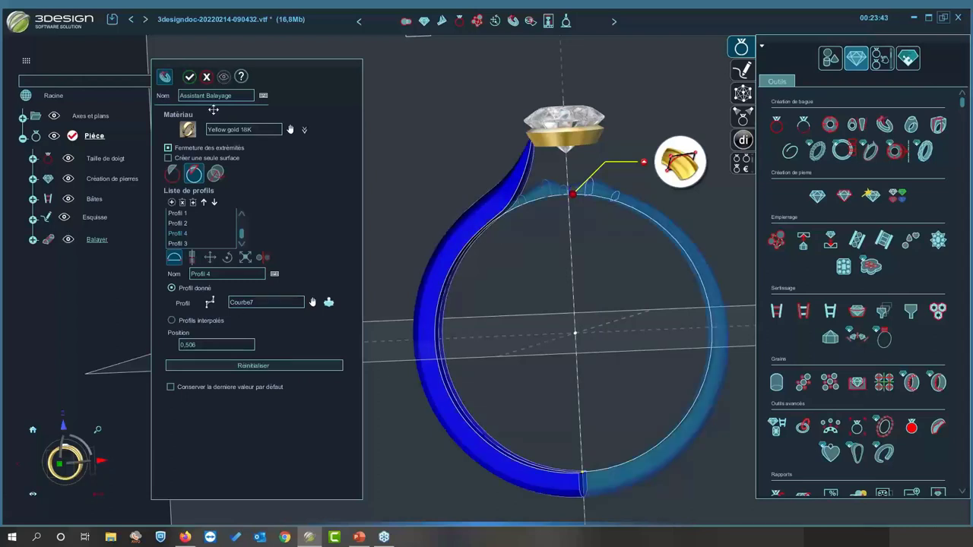
{"action": "left_click", "coordinate": [190, 77]}
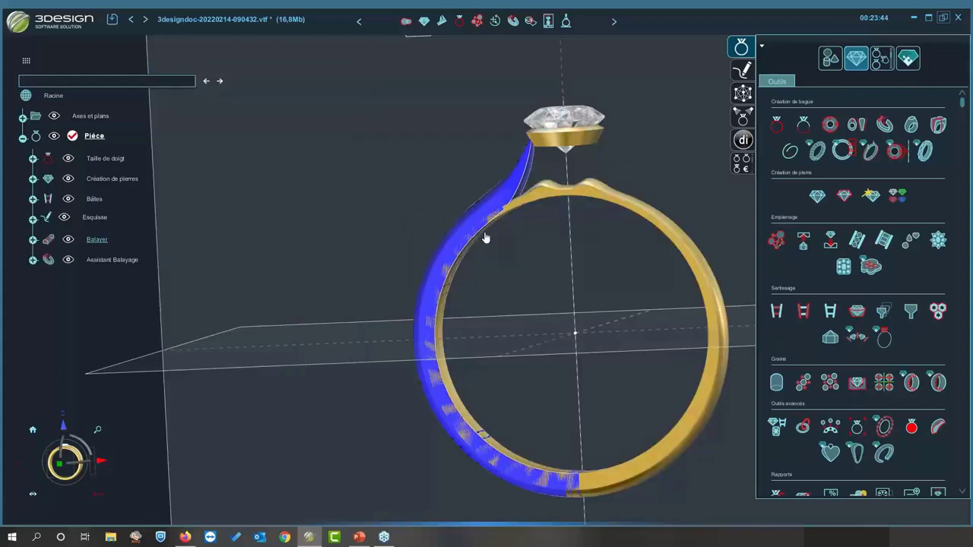
{"action": "right_click_drag", "start_coordinate": [486, 239], "coordinate": [538, 243]}
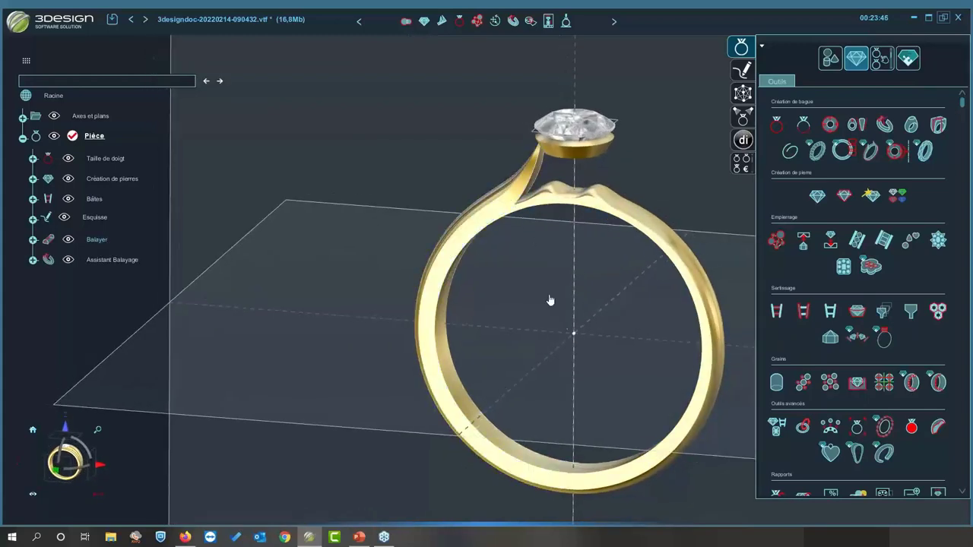
{"action": "right_click_drag", "start_coordinate": [332, 247], "coordinate": [417, 342]}
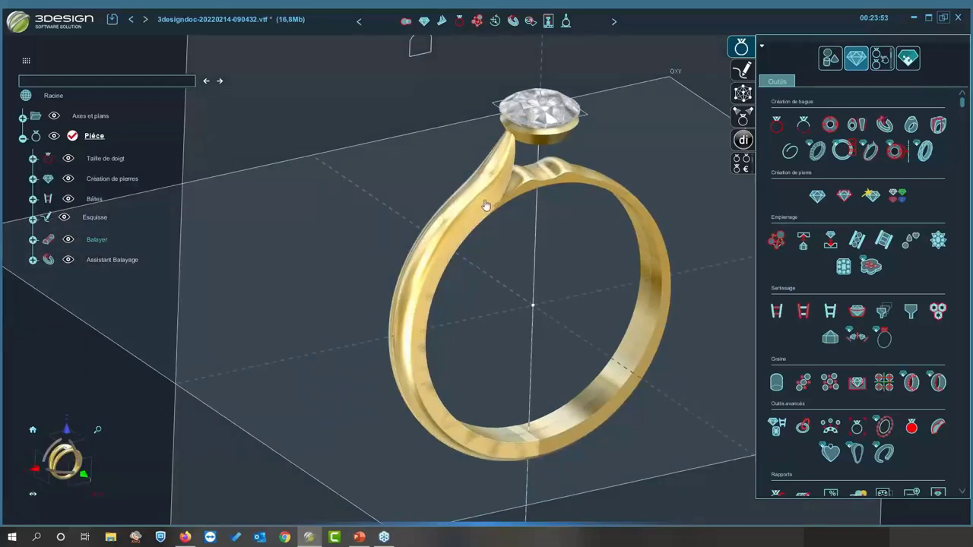
- Hide the assistant-made sweep and create a new sketch on the vertical OXZ plane
{"action": "left_click", "coordinate": [121, 260]}
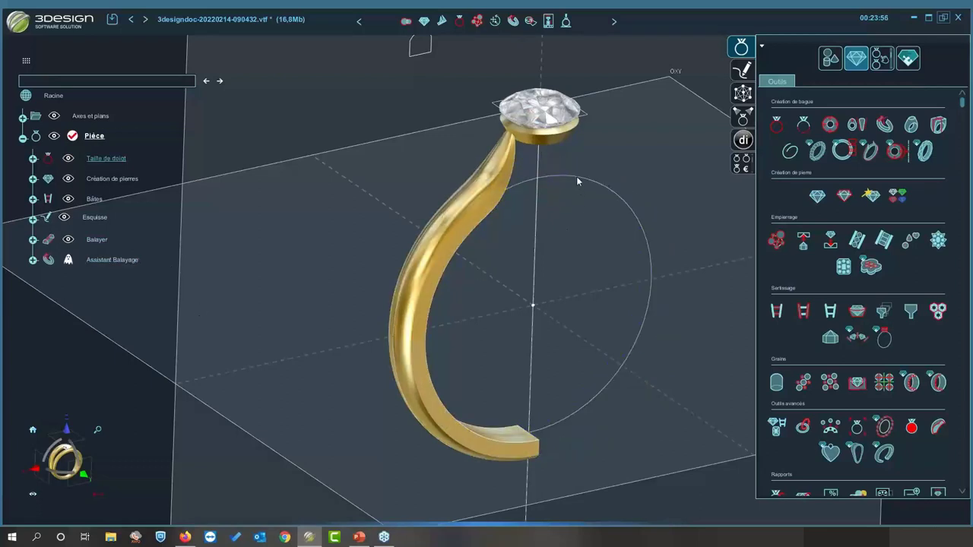
{"action": "left_click", "coordinate": [577, 181]}
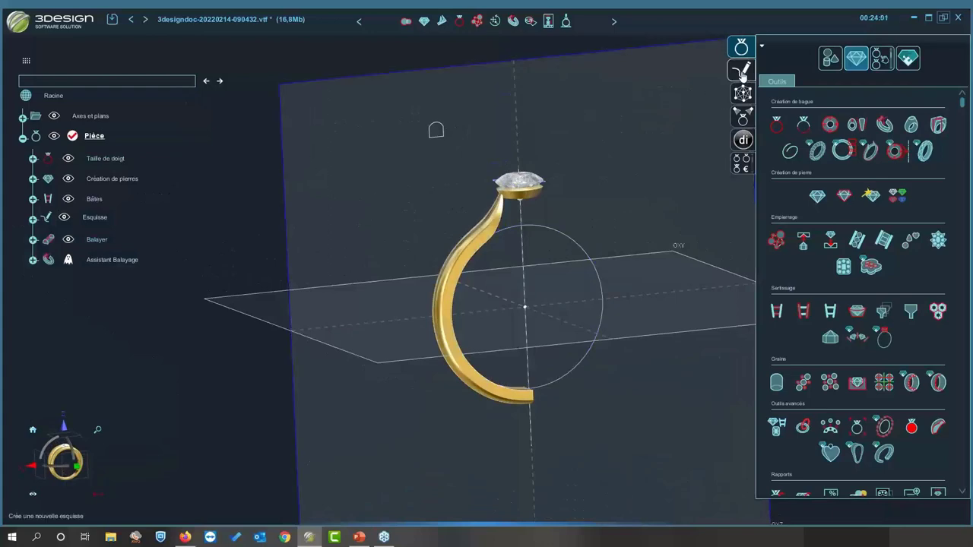
{"action": "left_click", "coordinate": [743, 70]}
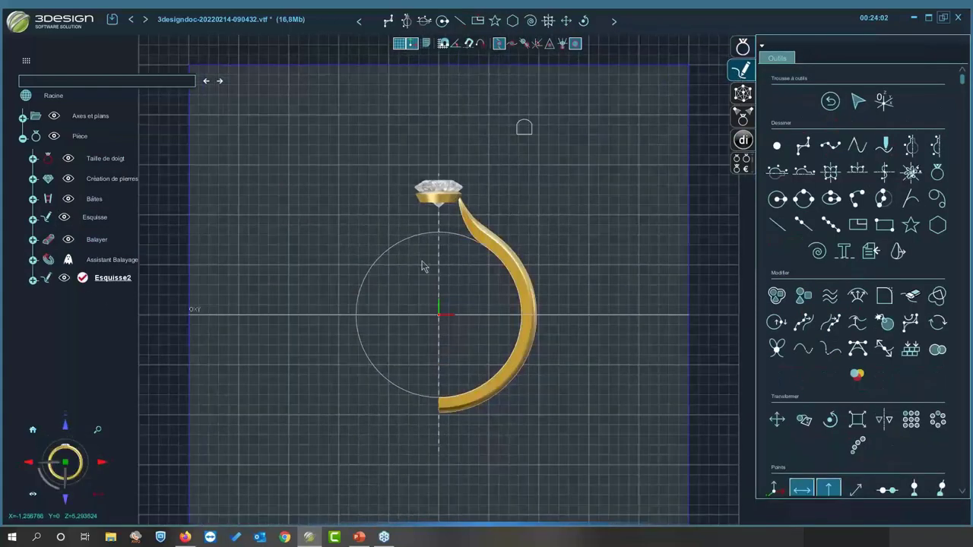
- Draw a ring curve of European finger size 52 centred on the origin
{"action": "left_click", "coordinate": [445, 235]}
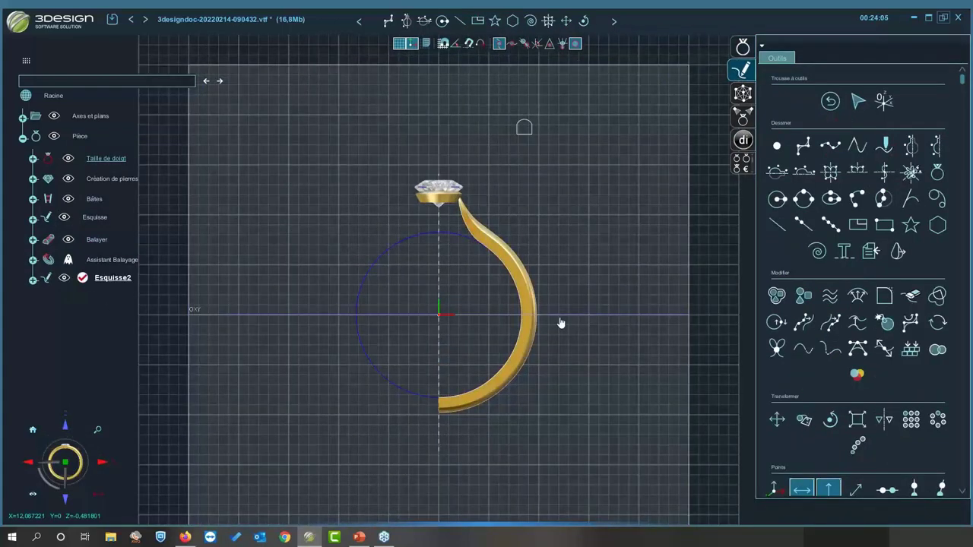
{"action": "left_click", "coordinate": [938, 171]}
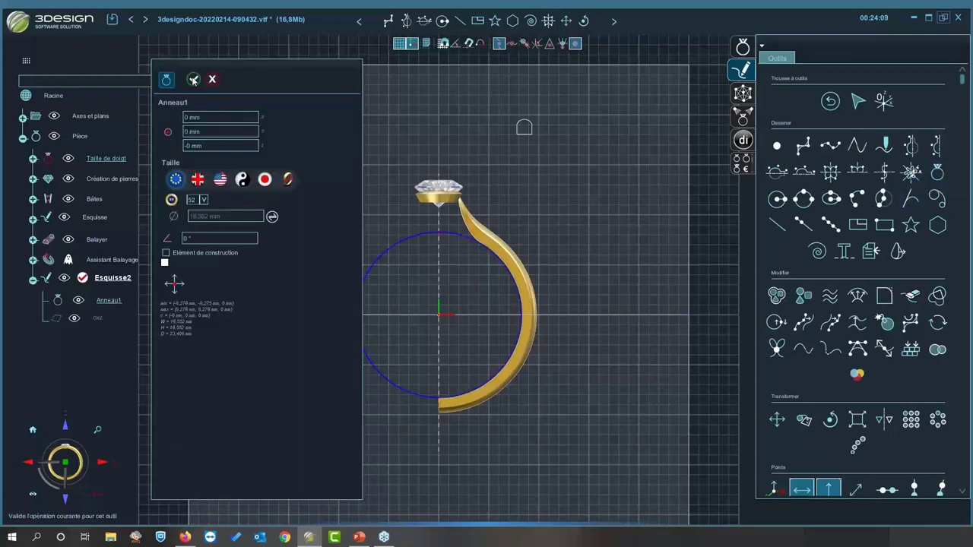
{"action": "left_click", "coordinate": [194, 80]}
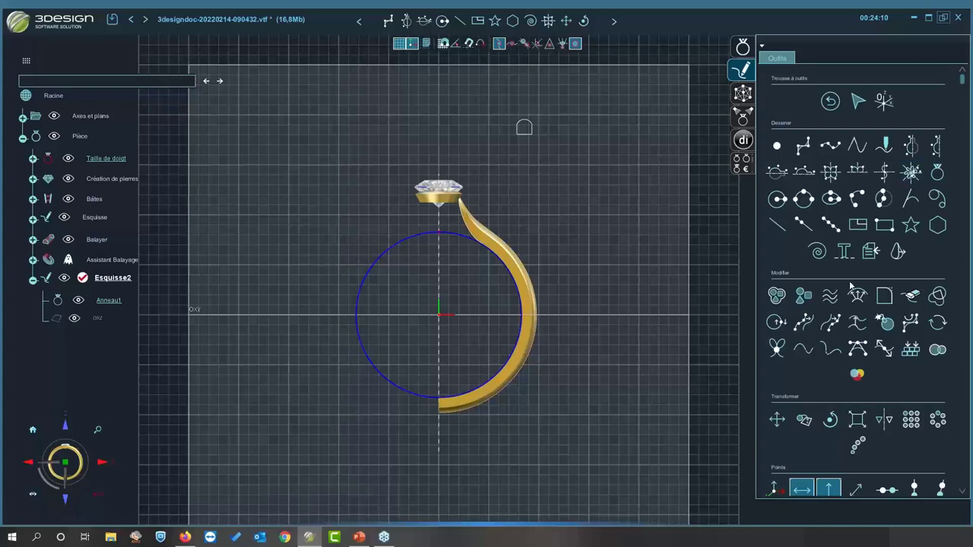
- Draw a vertical line about 26 mm long and a horizontal line about 28.4 mm long, both with their midpoints at the origin
{"action": "left_click", "coordinate": [803, 225]}
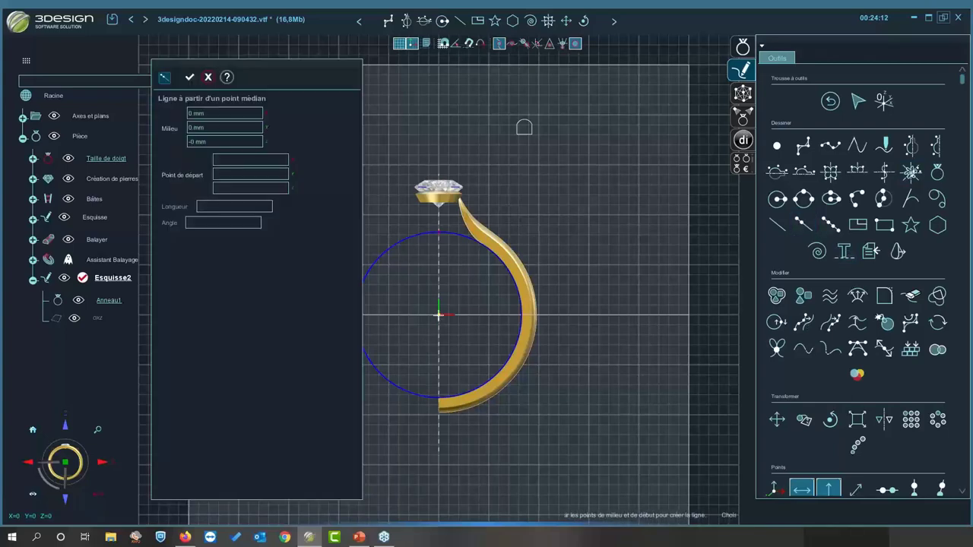
{"action": "left_click", "coordinate": [438, 314]}
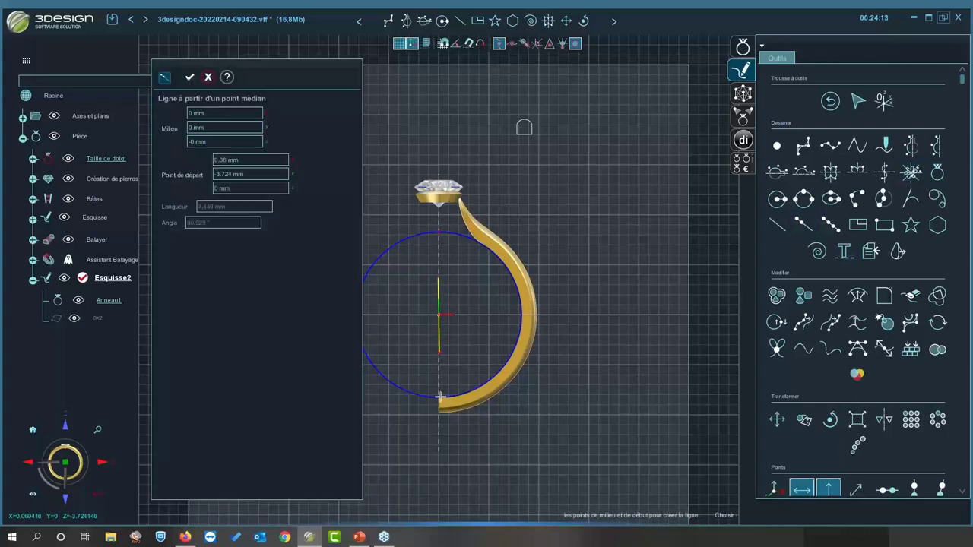
{"action": "left_click", "coordinate": [439, 445]}
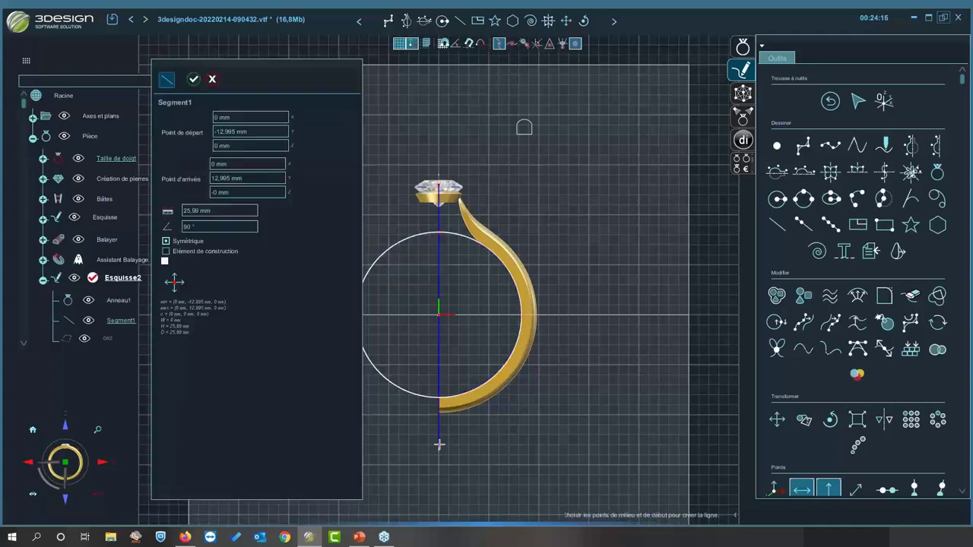
{"action": "left_click", "coordinate": [438, 314]}
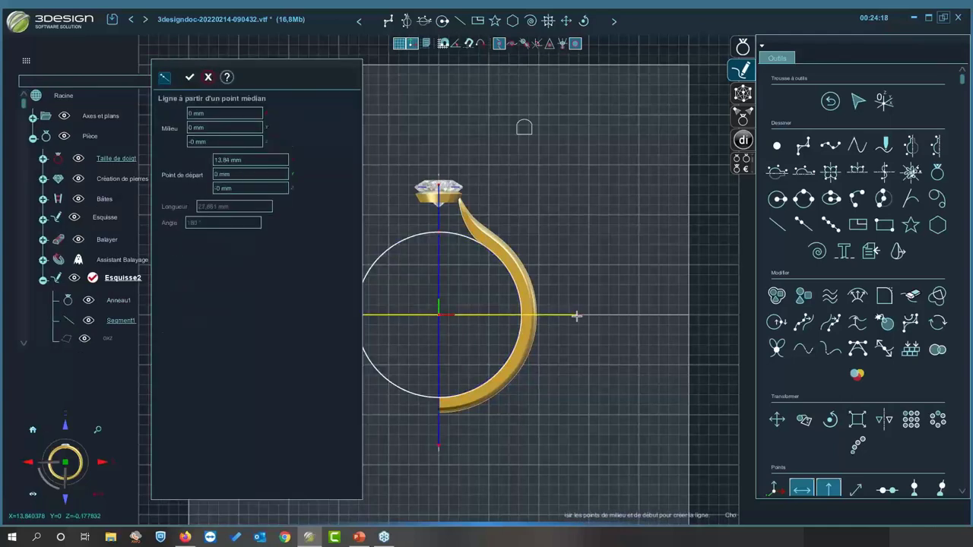
{"action": "left_click", "coordinate": [581, 315]}
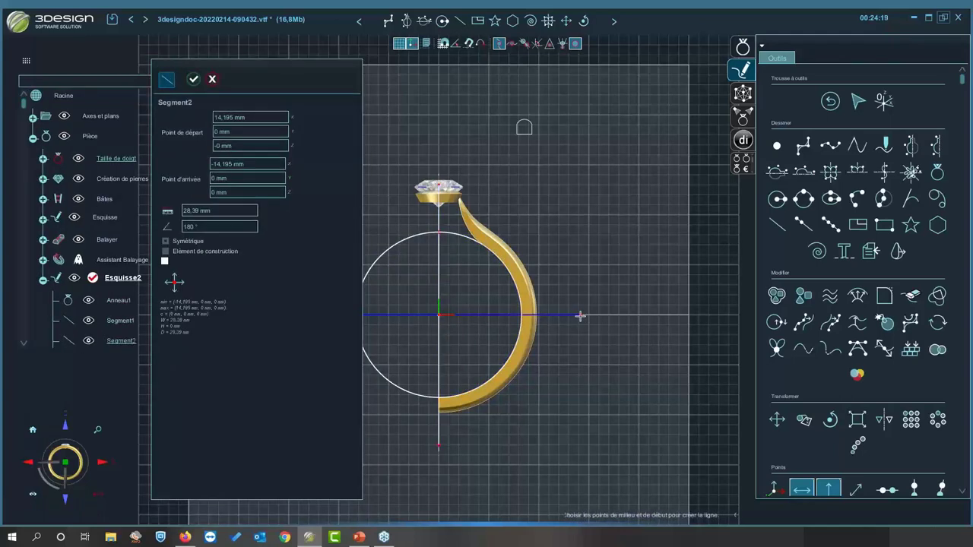
{"action": "left_click", "coordinate": [212, 79]}
- Trim away both lines and the ring curve, leaving only the upper quarter arc on the half-shank side
{"action": "left_click", "coordinate": [909, 293]}
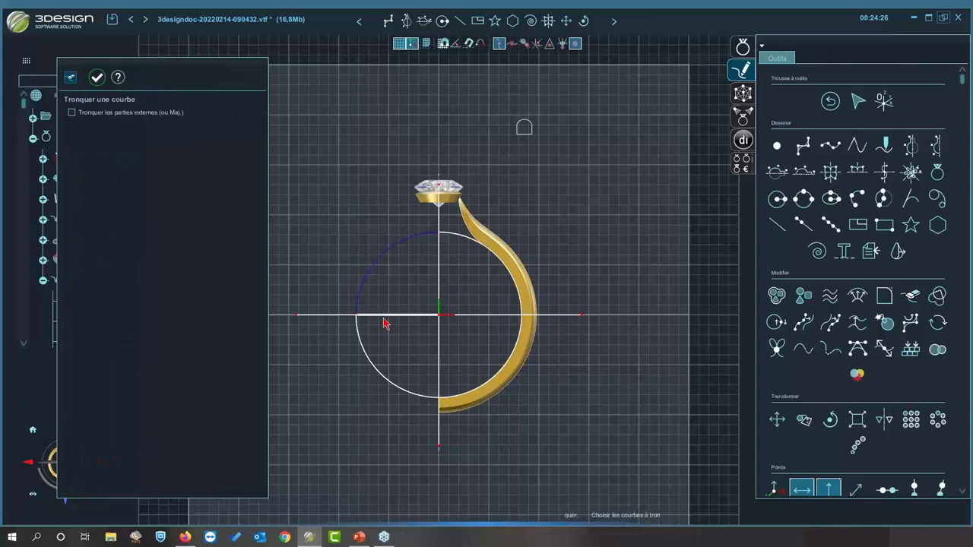
{"action": "left_click", "coordinate": [364, 352]}
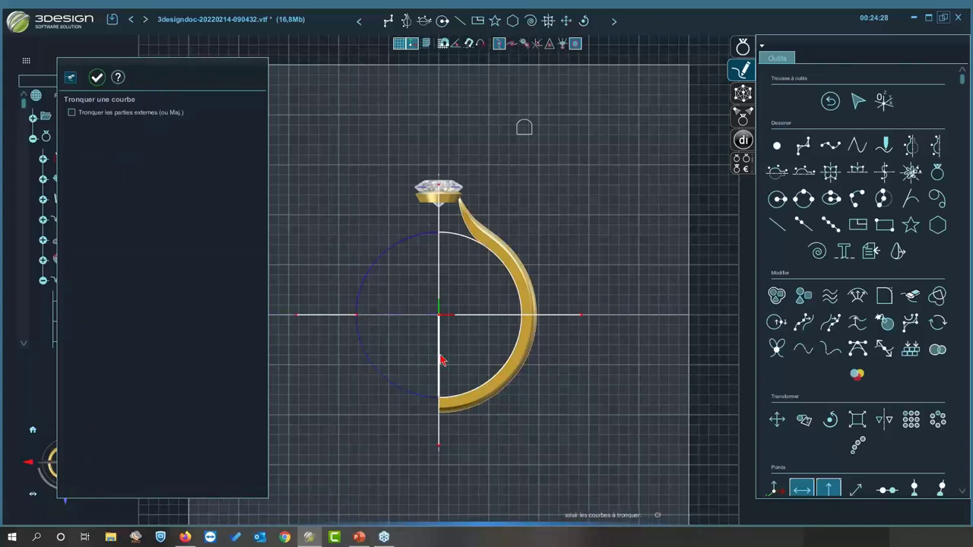
{"action": "left_click", "coordinate": [440, 359]}
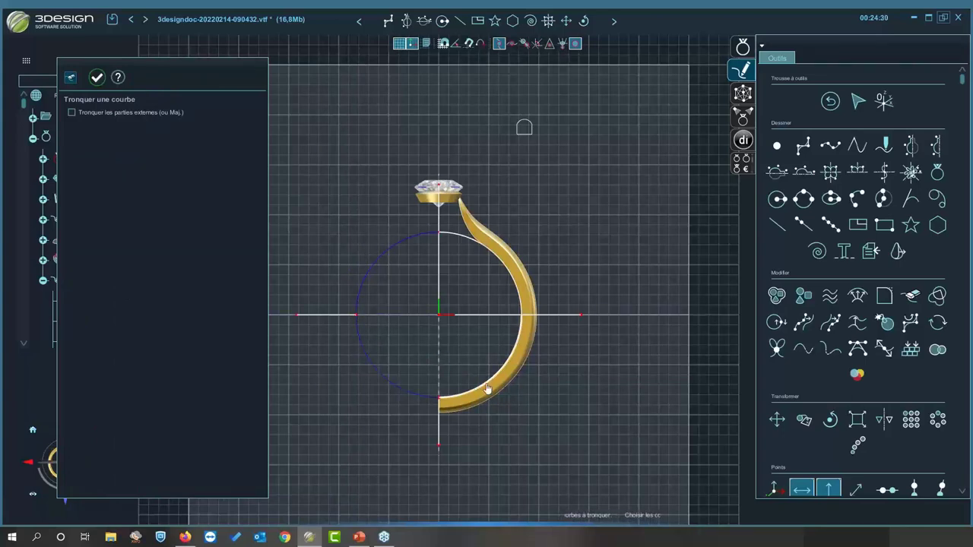
{"action": "left_click", "coordinate": [437, 259]}
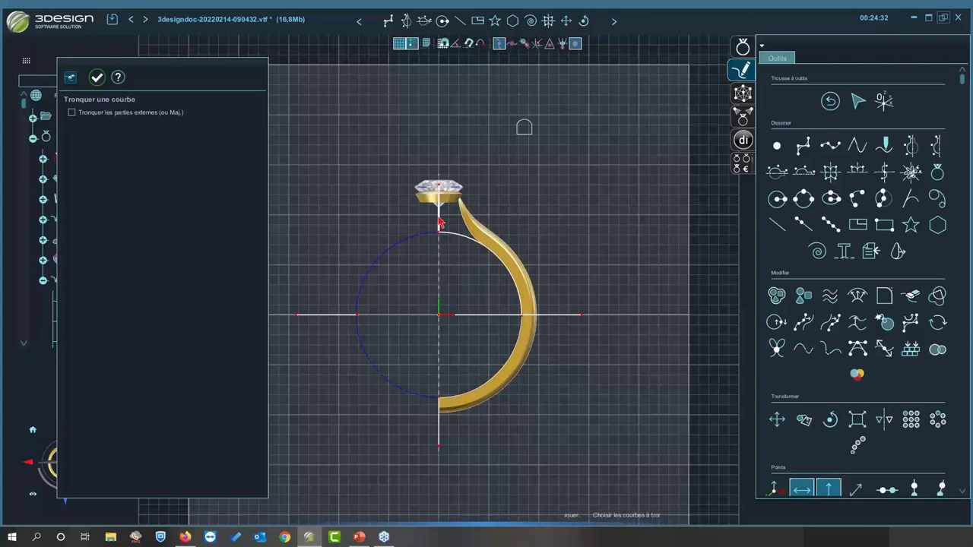
{"action": "left_click", "coordinate": [570, 319]}
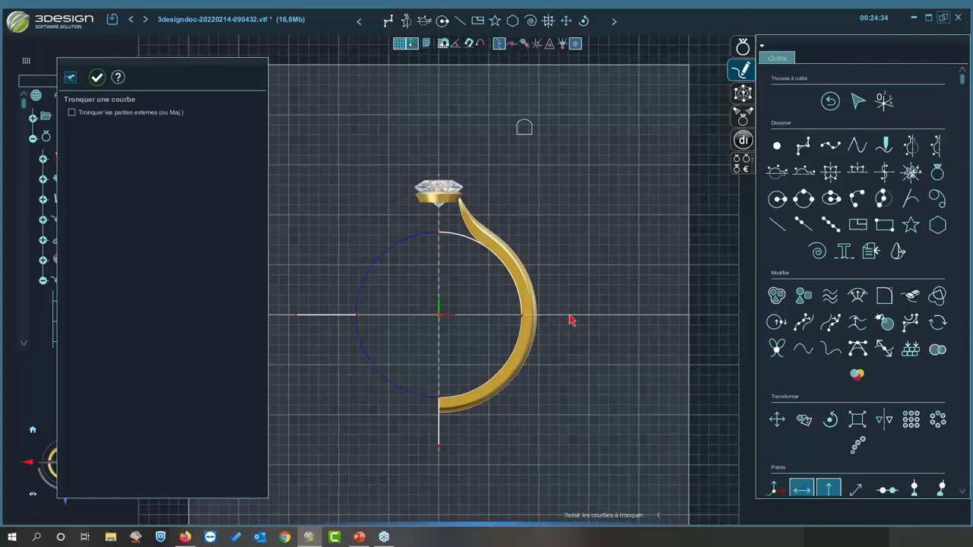
{"action": "left_click", "coordinate": [447, 435]}
{"action": "left_click", "coordinate": [337, 318]}
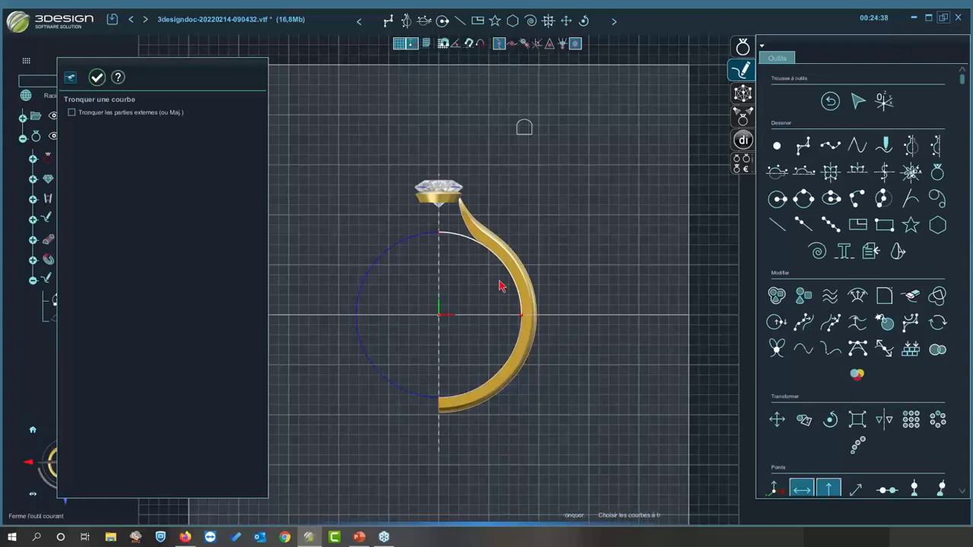
{"action": "key", "text": "Escape"}
- Convert the remaining quarter arc into a NURBS curve
{"action": "left_click", "coordinate": [451, 244]}
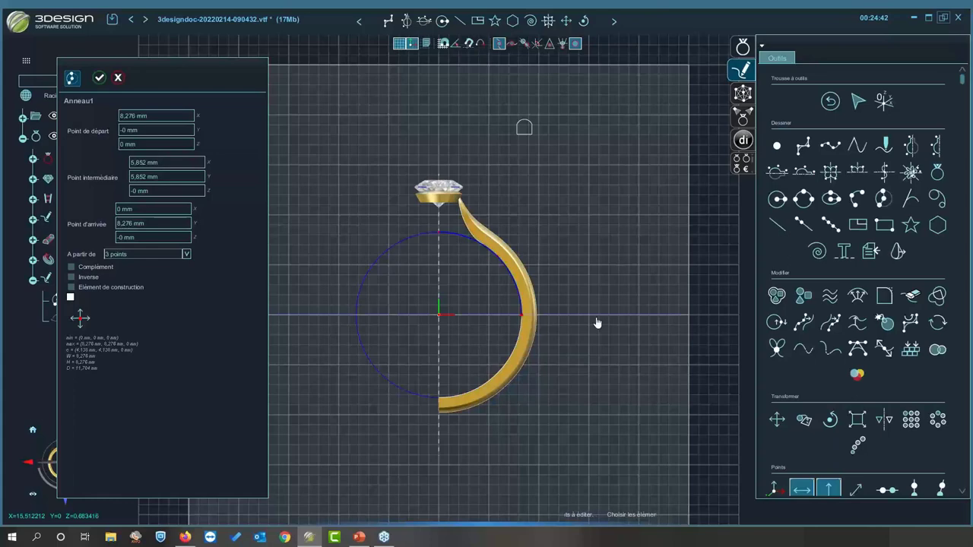
{"action": "left_click", "coordinate": [98, 77]}
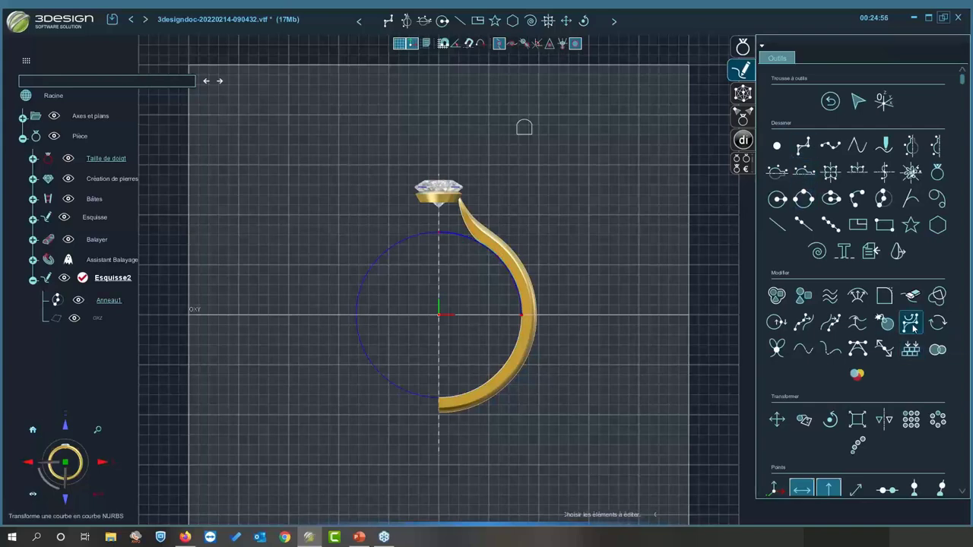
{"action": "left_click", "coordinate": [455, 241]}
{"action": "left_click", "coordinate": [97, 76]}
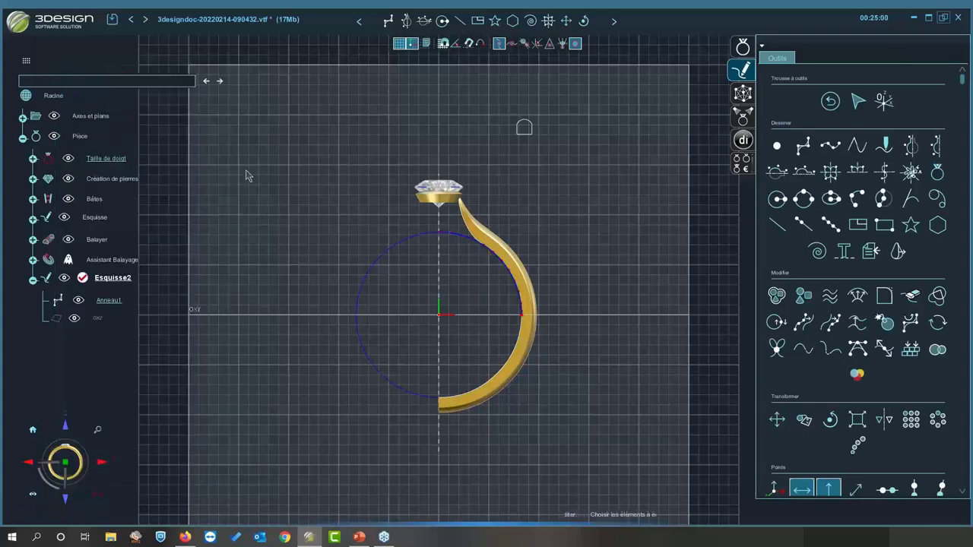
- Rebuild the quarter curve with 6 points without keeping the original
{"action": "left_click", "coordinate": [911, 350]}
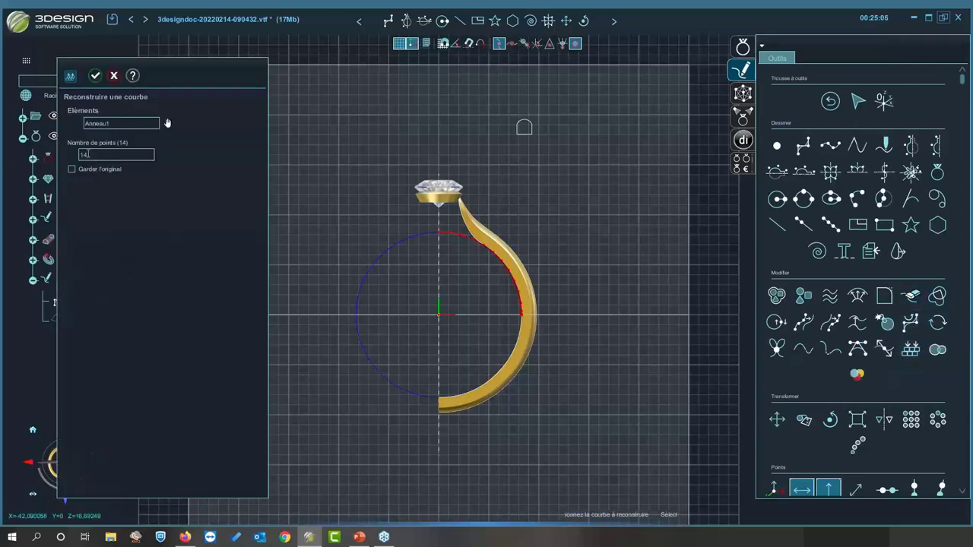
{"action": "double_click", "coordinate": [100, 155]}
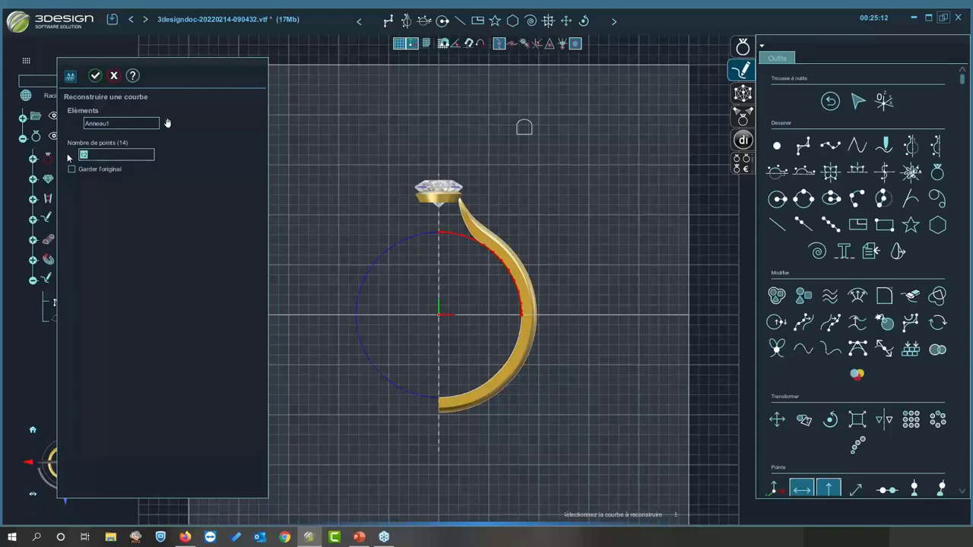
{"action": "type", "text": "6"}
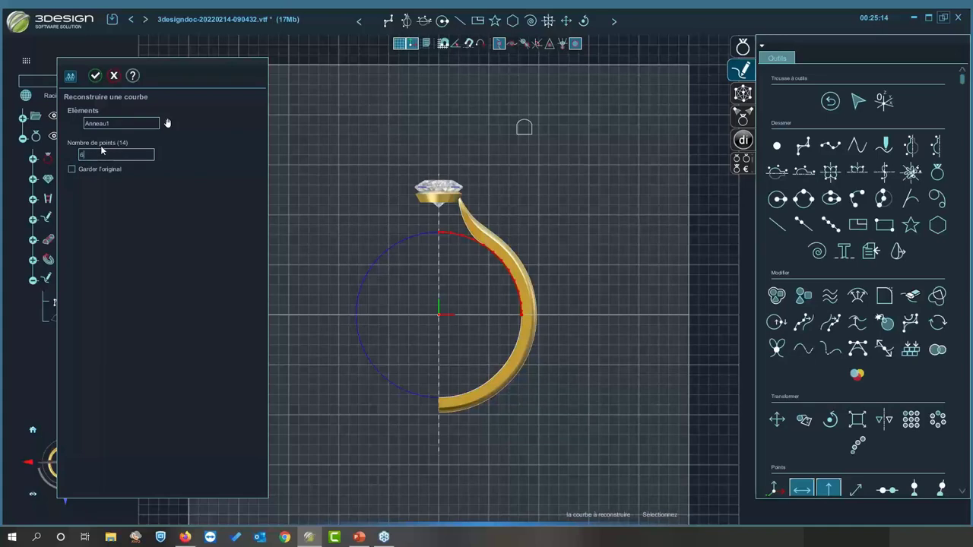
{"action": "left_click", "coordinate": [95, 76]}
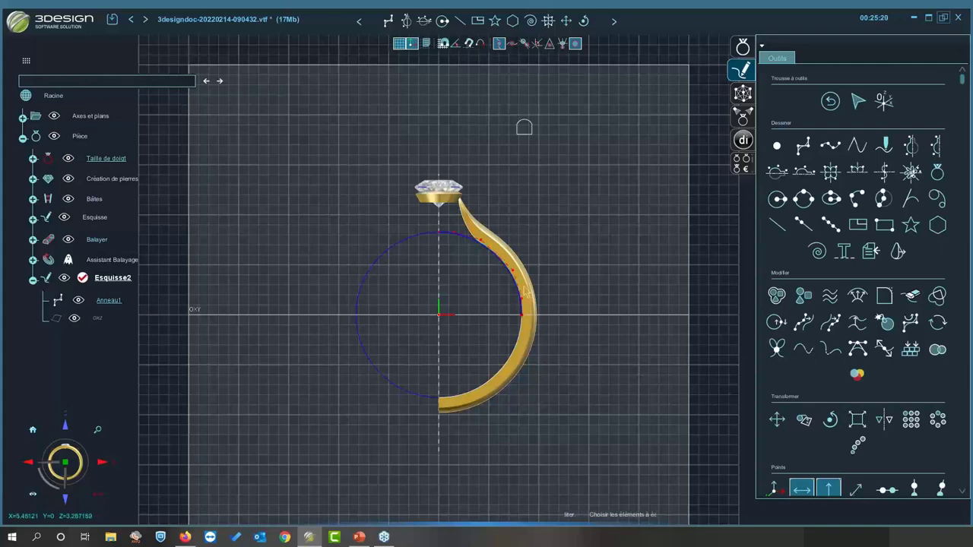
- Offset the quarter arc outward by 0,6 mm with the direction reversed, keeping the original
{"action": "left_click", "coordinate": [857, 296]}
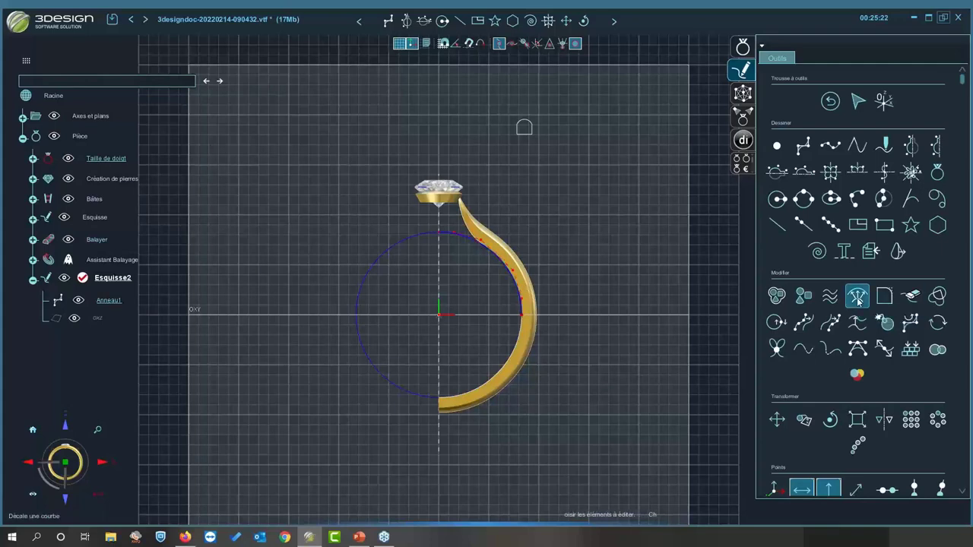
{"action": "left_click", "coordinate": [72, 160]}
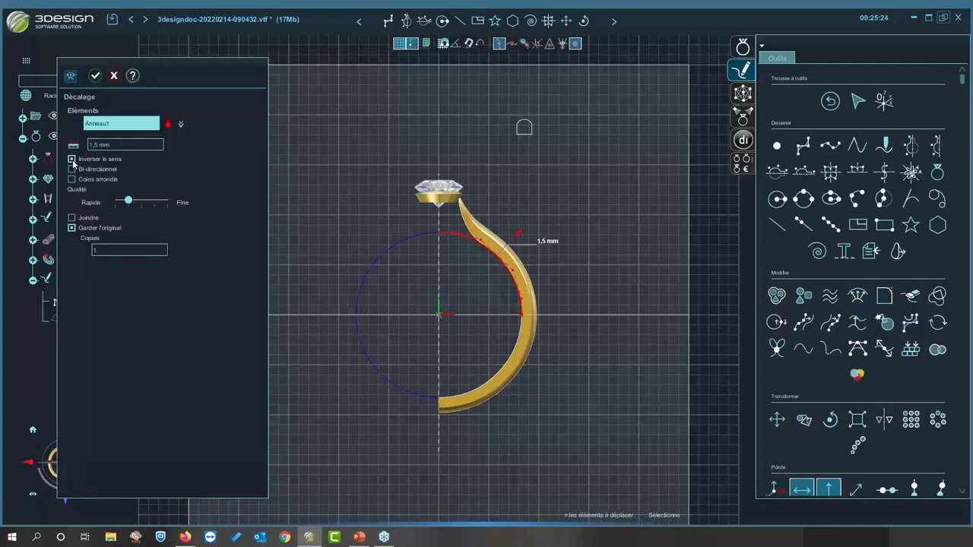
{"action": "scroll", "coordinate": [460, 235], "scroll_direction": "up", "scroll_amount": 2}
{"action": "left_click_drag", "start_coordinate": [526, 217], "coordinate": [518, 223]}
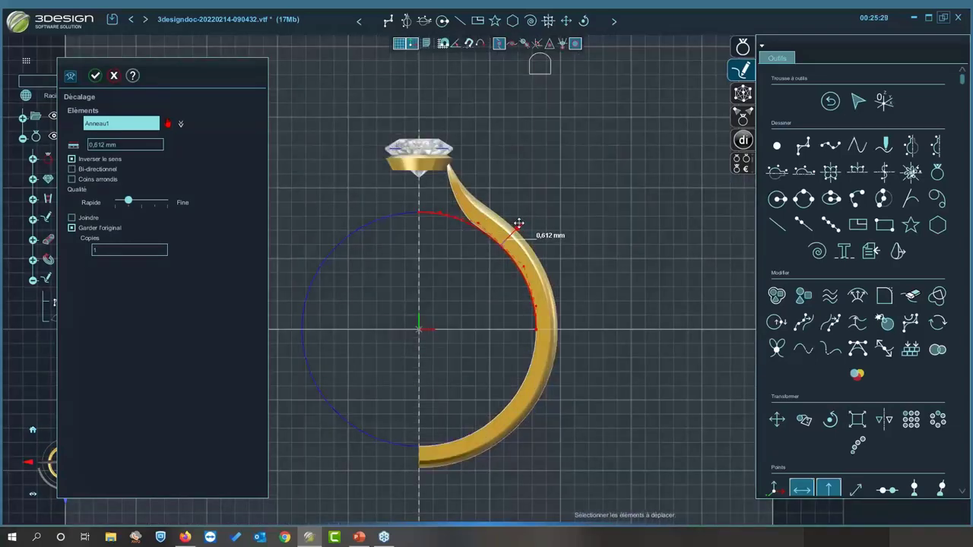
{"action": "left_click", "coordinate": [104, 144]}
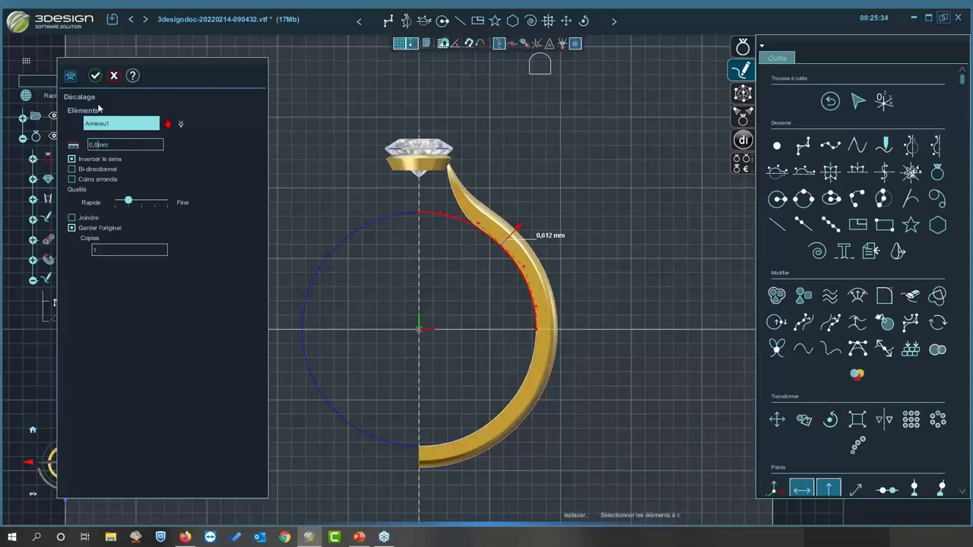
{"action": "left_click", "coordinate": [95, 76]}
- Reshape the upper part of the offset curve, placing point 4 at about X 2,9, Y 8,3 mm and point 5 at about X 1,3, Y 9,4 mm
{"action": "double_click", "coordinate": [447, 228]}
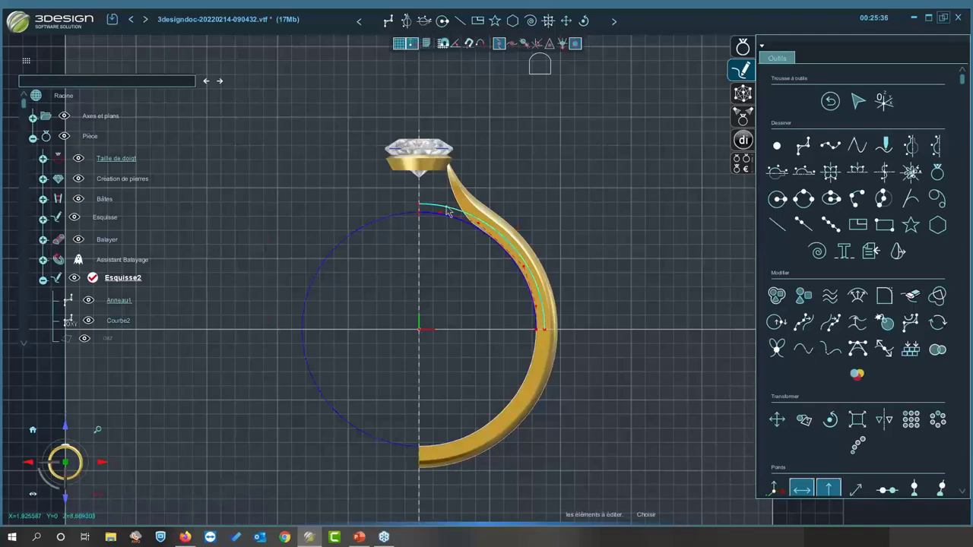
{"action": "scroll", "coordinate": [451, 240], "scroll_direction": "up", "scroll_amount": 2}
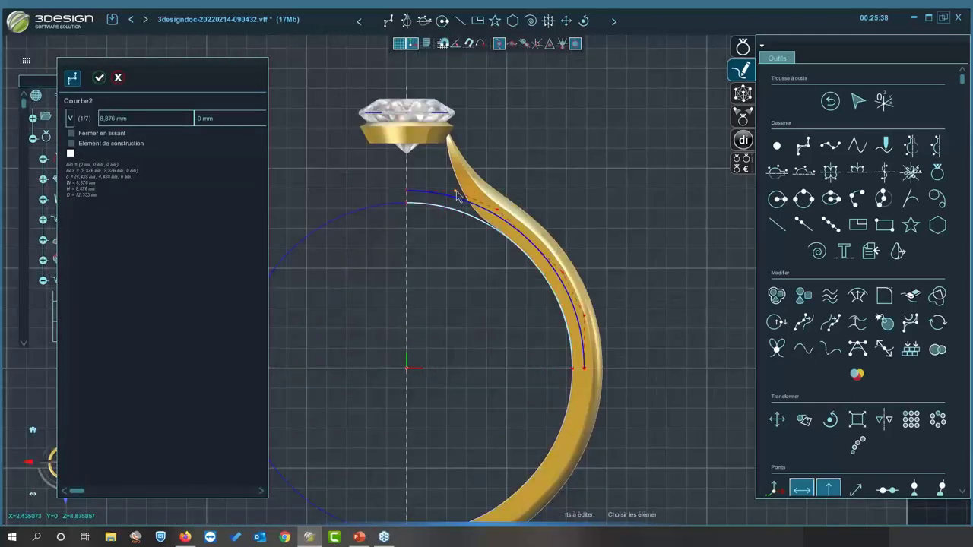
{"action": "left_click_drag", "start_coordinate": [454, 196], "coordinate": [444, 158]}
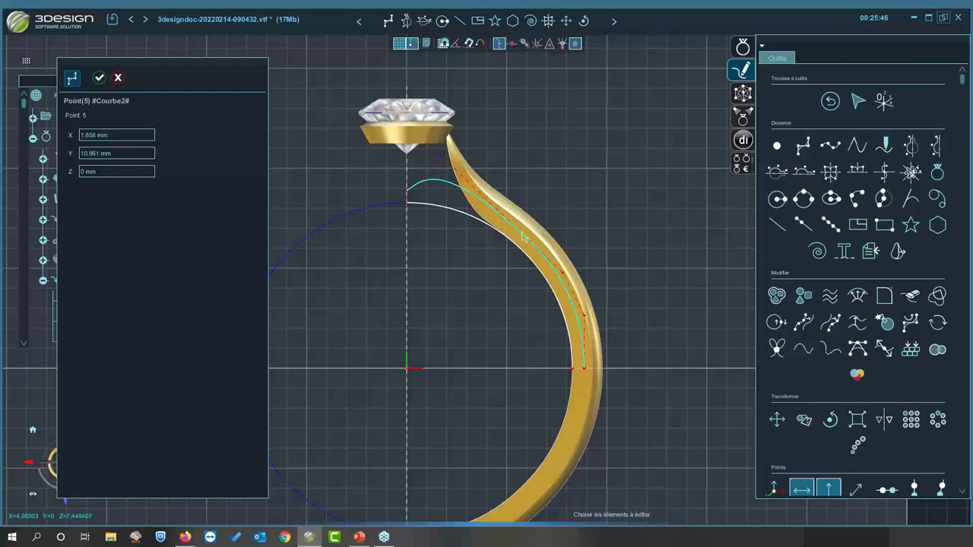
{"action": "left_click", "coordinate": [506, 214]}
{"action": "left_click_drag", "start_coordinate": [506, 214], "coordinate": [472, 204]}
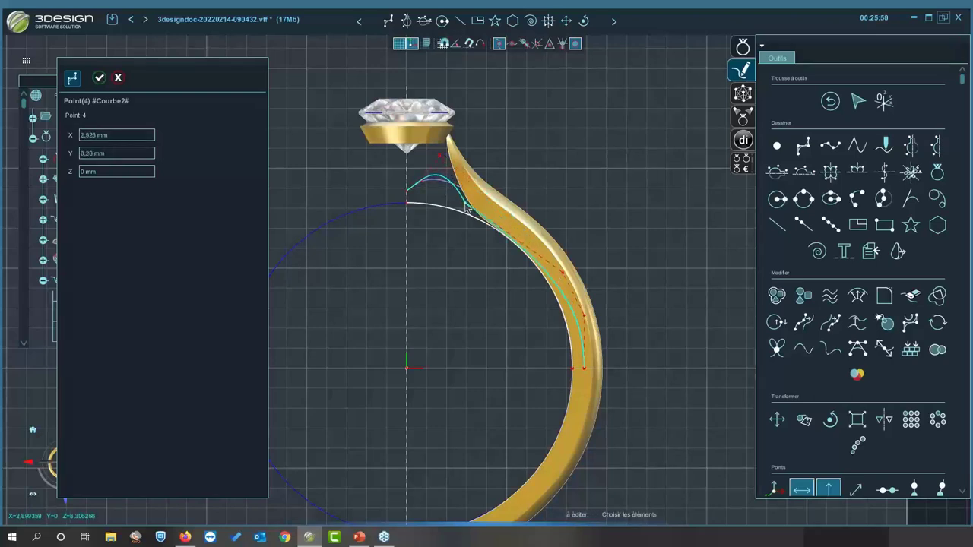
{"action": "left_click_drag", "start_coordinate": [440, 157], "coordinate": [435, 176]}
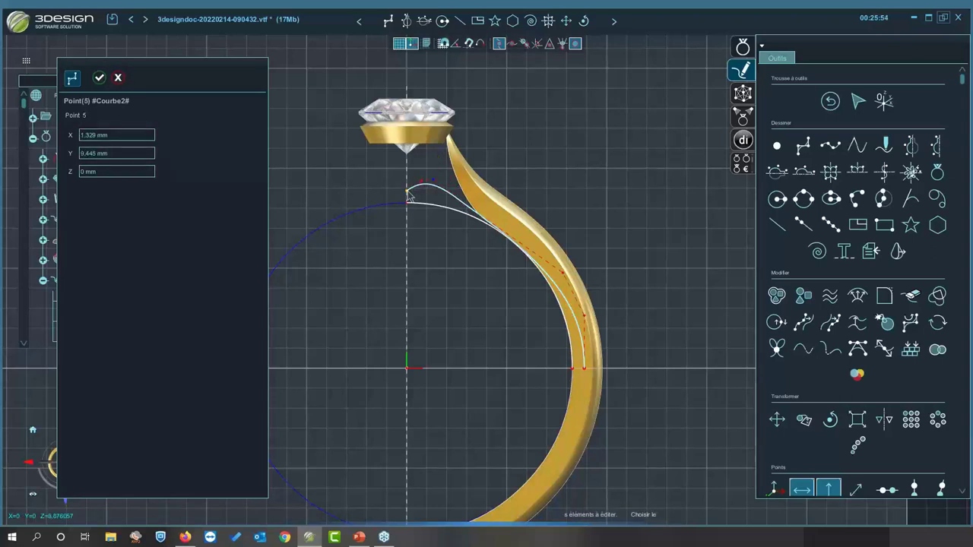
- Set the offset curve's end point on the vertical axis to Y 8,676 mm and fine-tune the control points beside it
{"action": "left_click", "coordinate": [409, 196]}
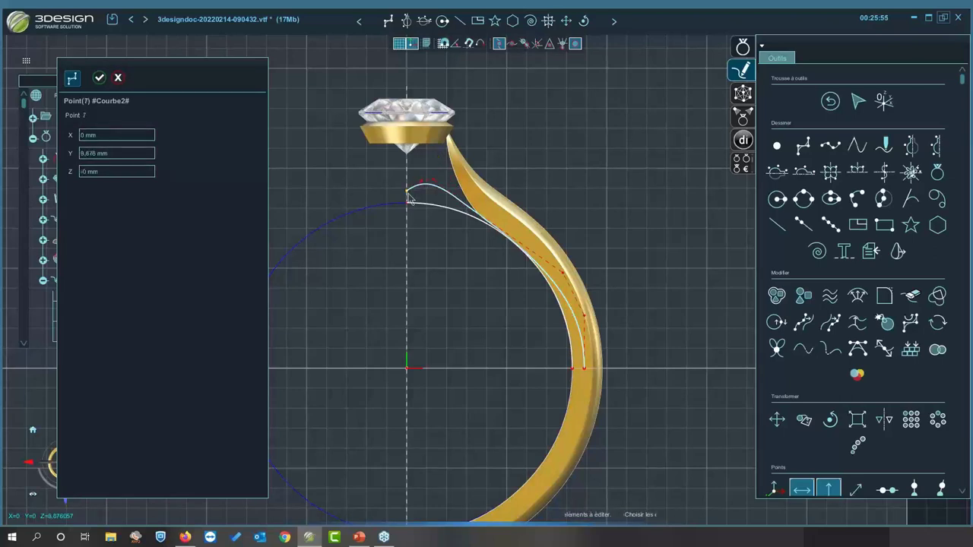
{"action": "left_click", "coordinate": [132, 154]}
{"action": "left_click", "coordinate": [132, 157]}
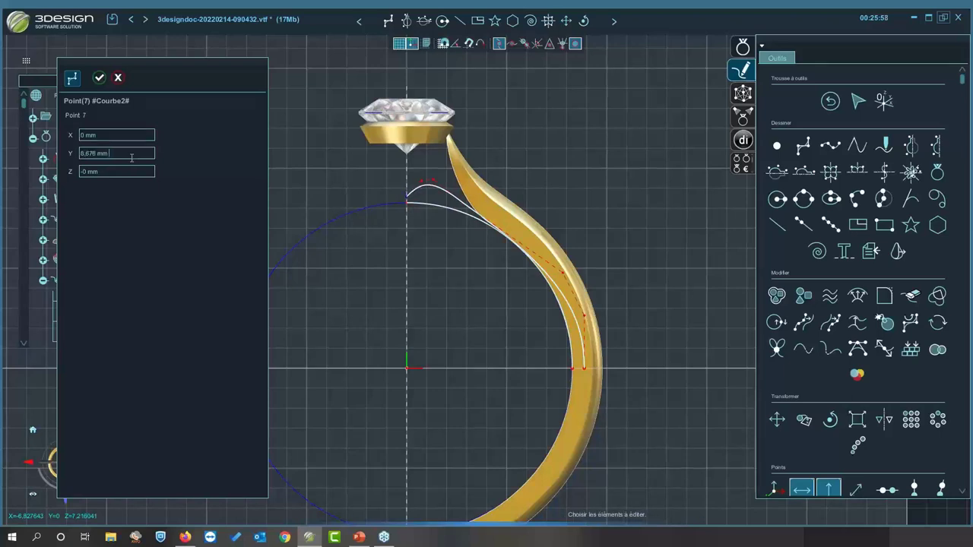
{"action": "left_click", "coordinate": [433, 182]}
{"action": "mouse_move", "coordinate": [435, 187]}
{"action": "left_mouse_down"}
{"action": "mouse_move", "coordinate": [446, 192]}
{"action": "mouse_move", "coordinate": [423, 183]}
{"action": "left_mouse_up"}
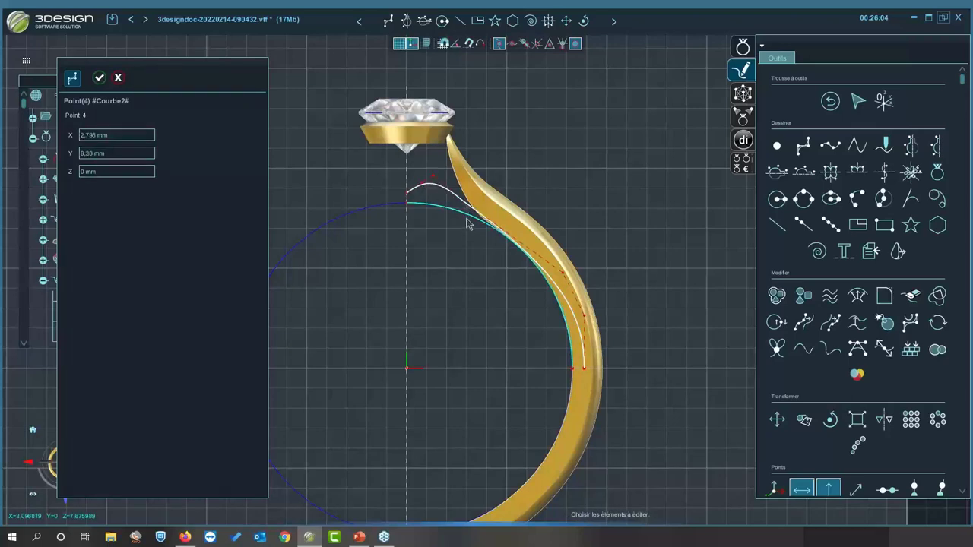
{"action": "left_click", "coordinate": [488, 234]}
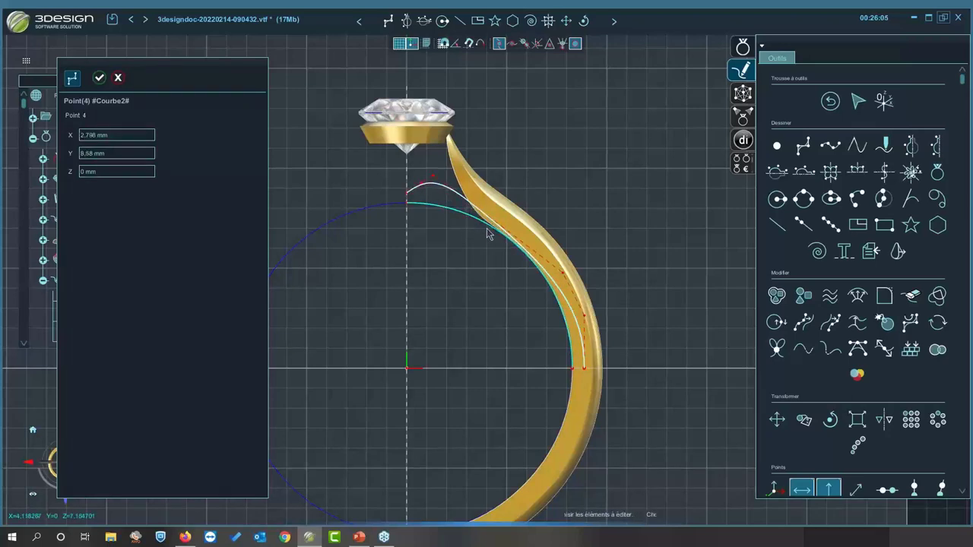
- Nudge control point 3 of the offset curve upward to about X 7,5 mm, Y 5,67 mm and validate the curve
{"action": "left_click", "coordinate": [567, 276]}
{"action": "key", "text": "Up"}
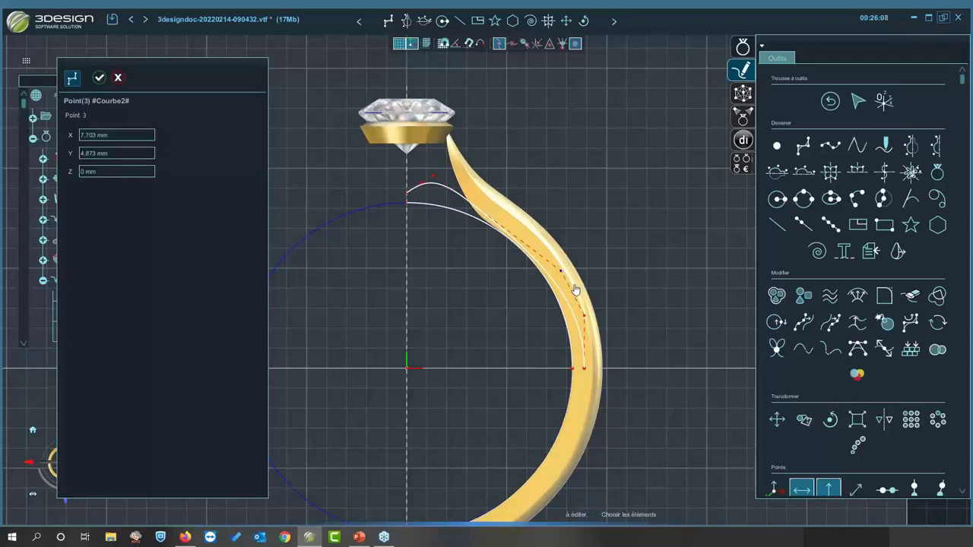
{"action": "key", "text": "Up"}
{"action": "key", "text": "Up"}
{"action": "key", "text": "Up"}
{"action": "key", "text": "Up"}
{"action": "key", "text": "Up"}
{"action": "key", "text": "Up"}
{"action": "key", "text": "Up"}
{"action": "key", "text": "Up"}
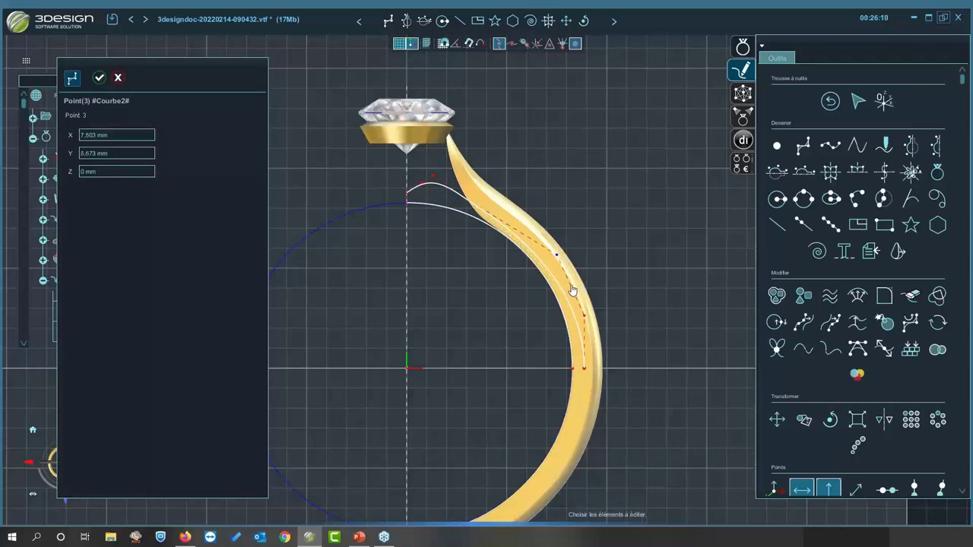
{"action": "key", "text": "Return"}
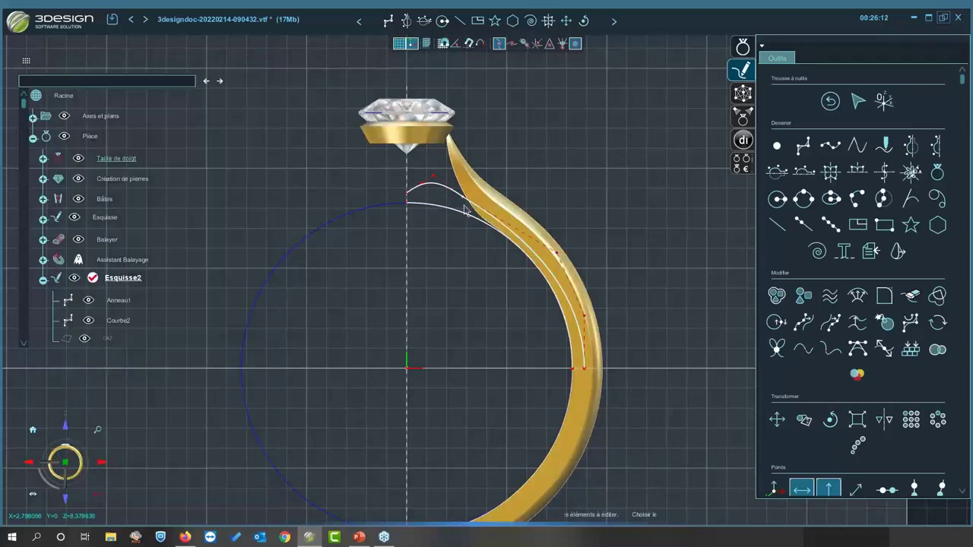
- Shift control point 4 of the offset curve to X 2,998 mm, Y 8,38 mm and validate the edit
{"action": "double_click", "coordinate": [467, 213]}
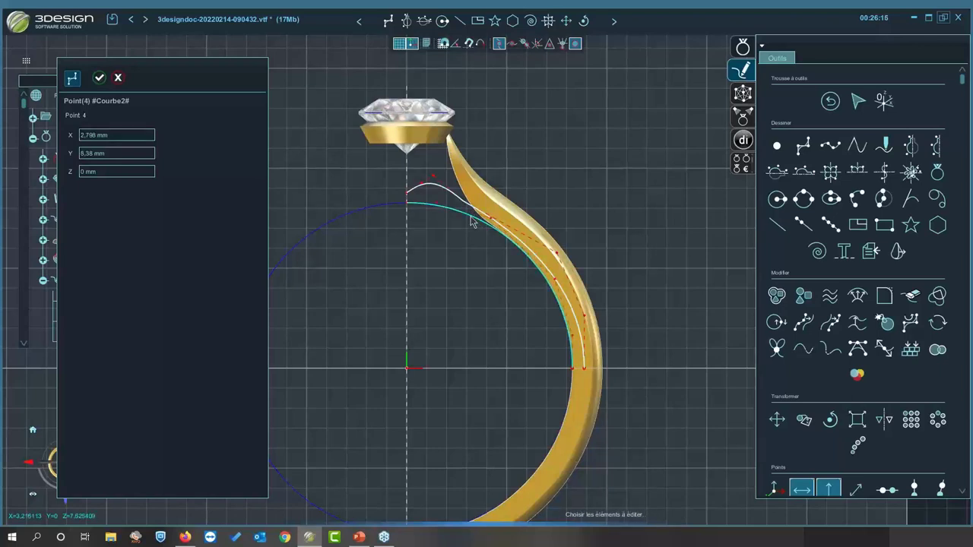
{"action": "key", "text": "Right"}
{"action": "key", "text": "Right"}
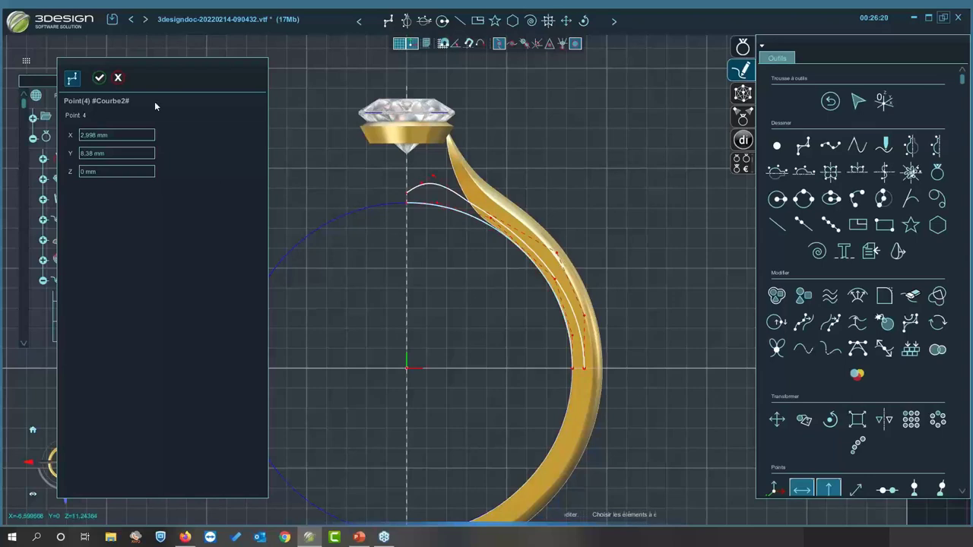
{"action": "left_click", "coordinate": [100, 77]}
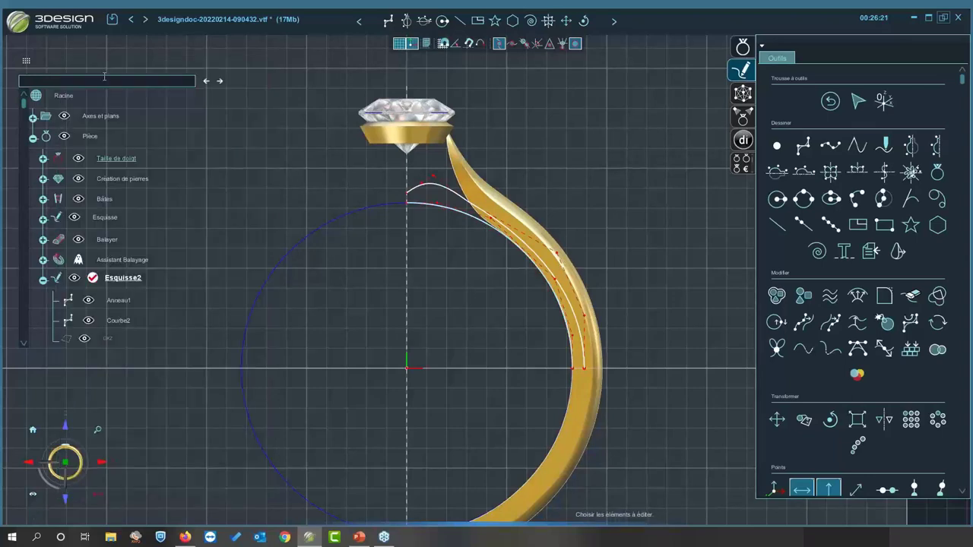
- Exit the sketch and start a curve sweep using the quarter arc and the reshaped offset curve as rails
{"action": "left_click", "coordinate": [830, 100]}
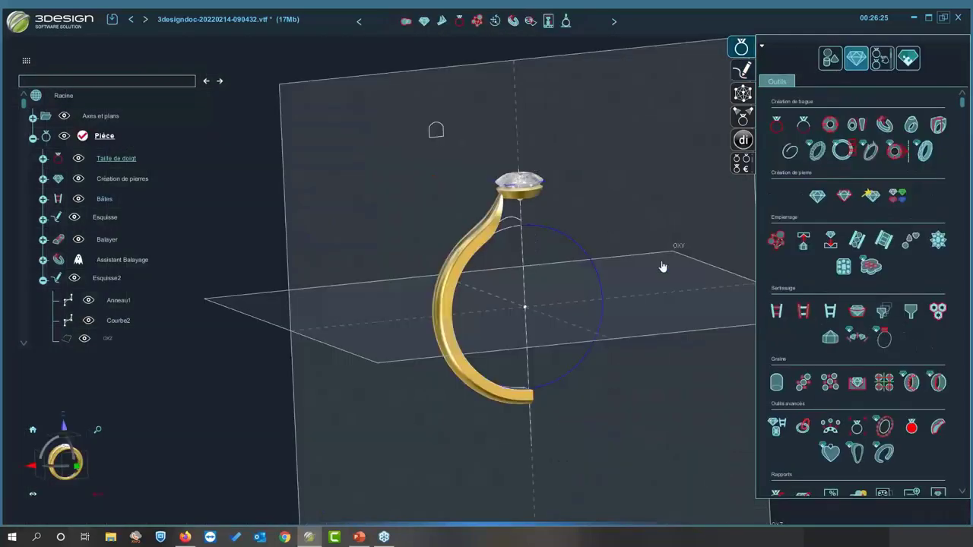
{"action": "middle_click_drag", "start_coordinate": [513, 254], "coordinate": [520, 400]}
{"action": "middle_click_drag", "start_coordinate": [526, 242], "coordinate": [527, 250]}
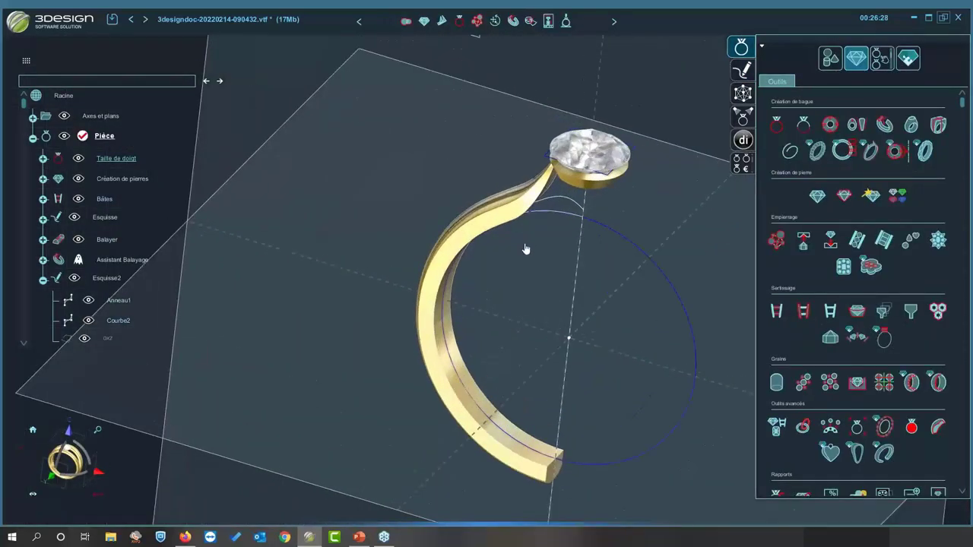
{"action": "left_click", "coordinate": [568, 207]}
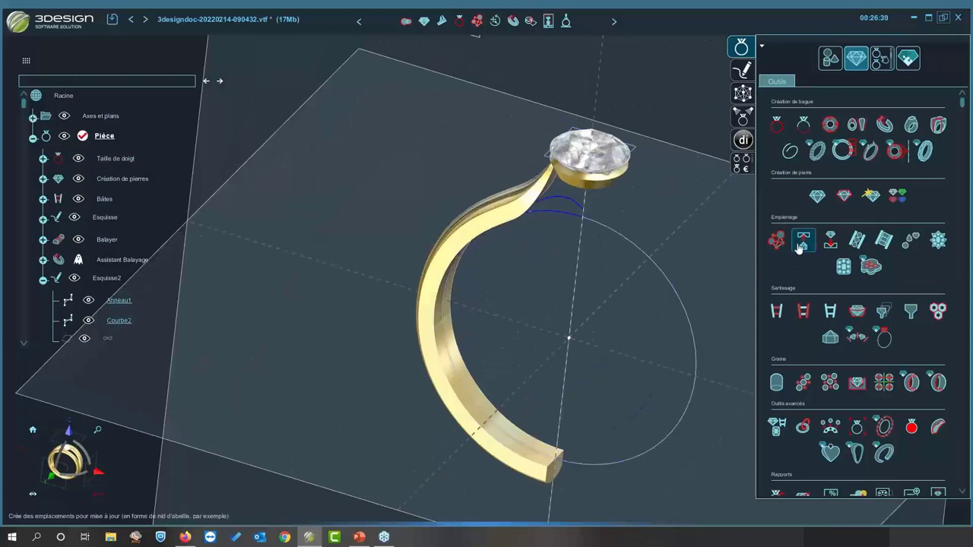
{"action": "left_click", "coordinate": [830, 58]}
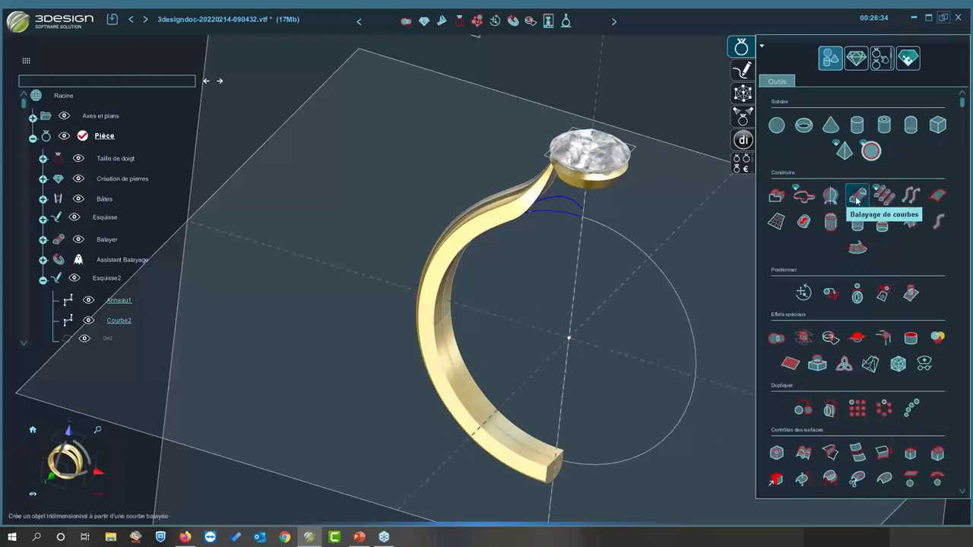
{"action": "left_click", "coordinate": [857, 195]}
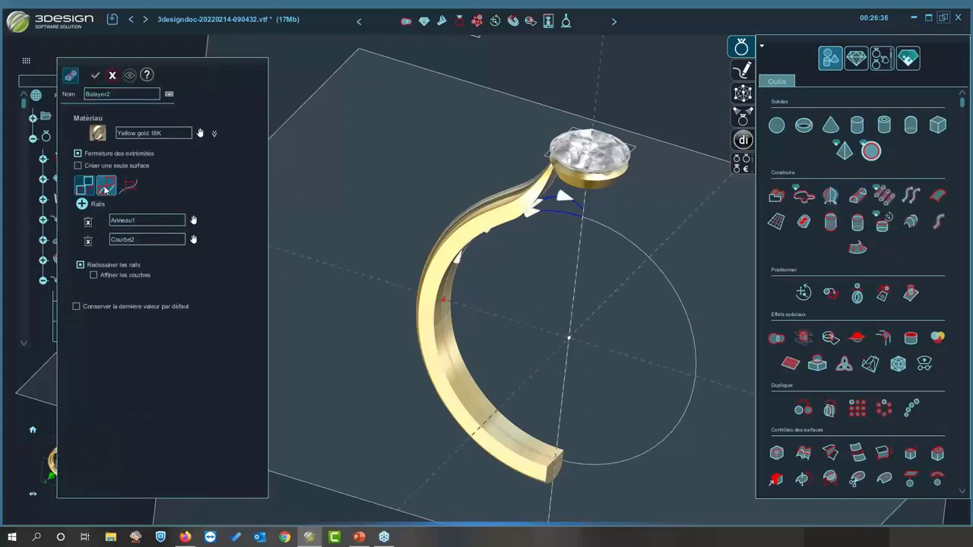
- Assign the small domed curve as the sweep profile, adjust the sweep's effect options, and validate the yellow gold sweep
{"action": "left_click", "coordinate": [217, 185]}
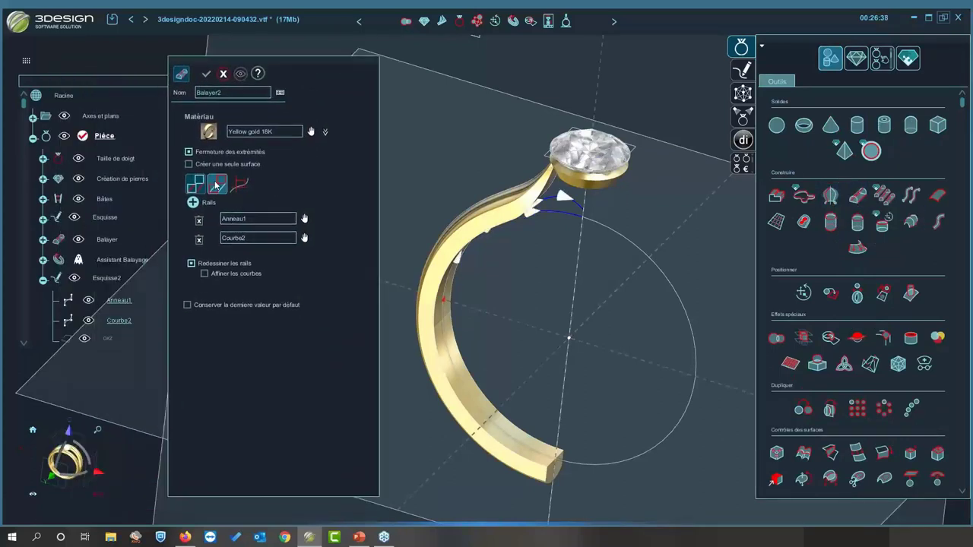
{"action": "left_click", "coordinate": [263, 222]}
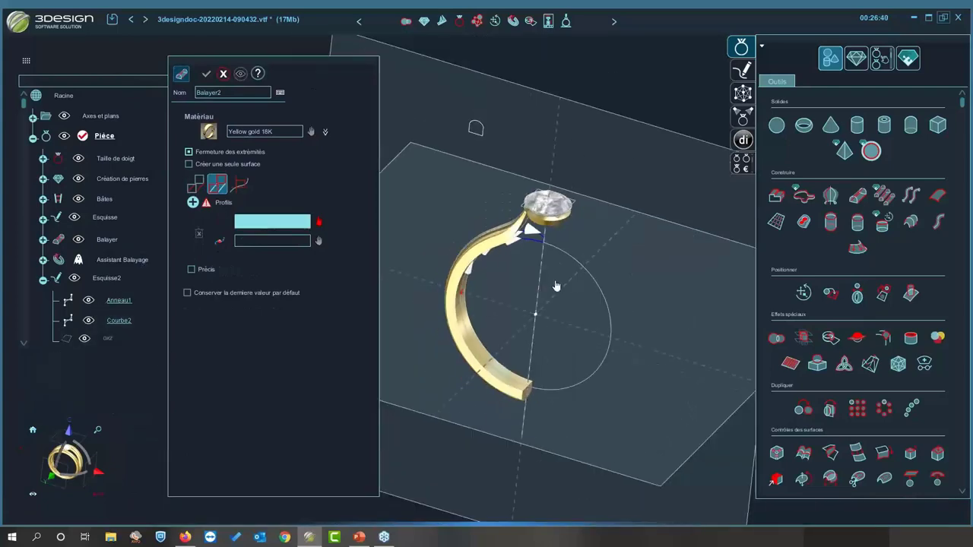
{"action": "left_click", "coordinate": [476, 132]}
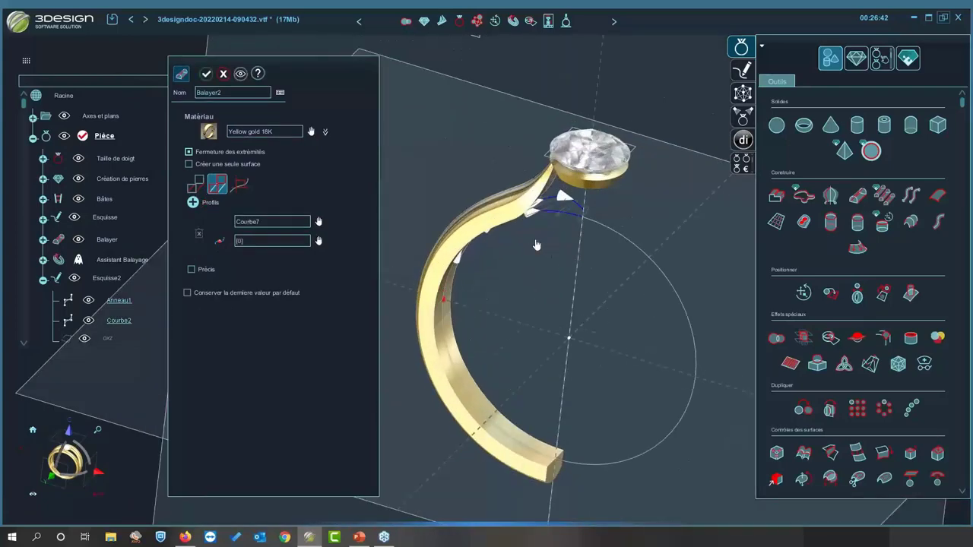
{"action": "middle_click_drag", "start_coordinate": [583, 278], "coordinate": [453, 320]}
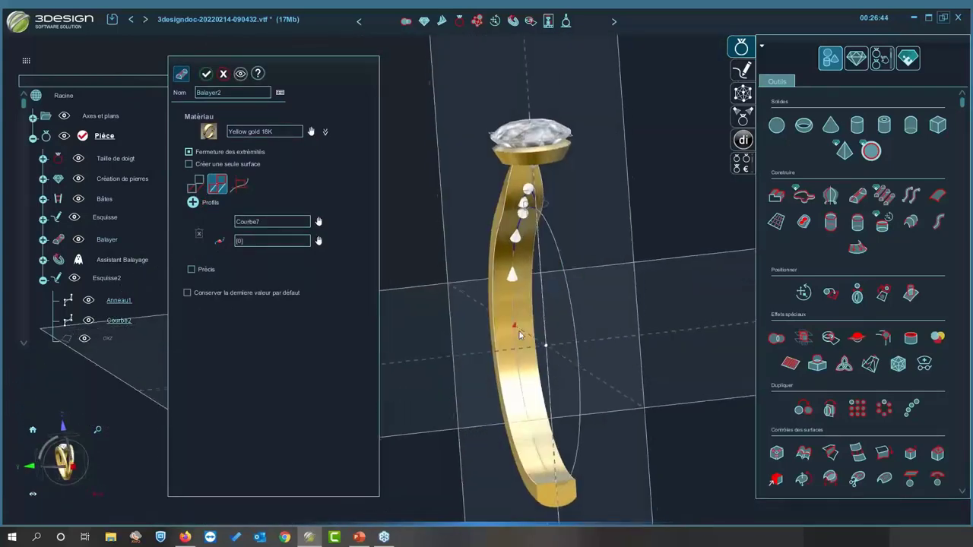
{"action": "left_click", "coordinate": [240, 186]}
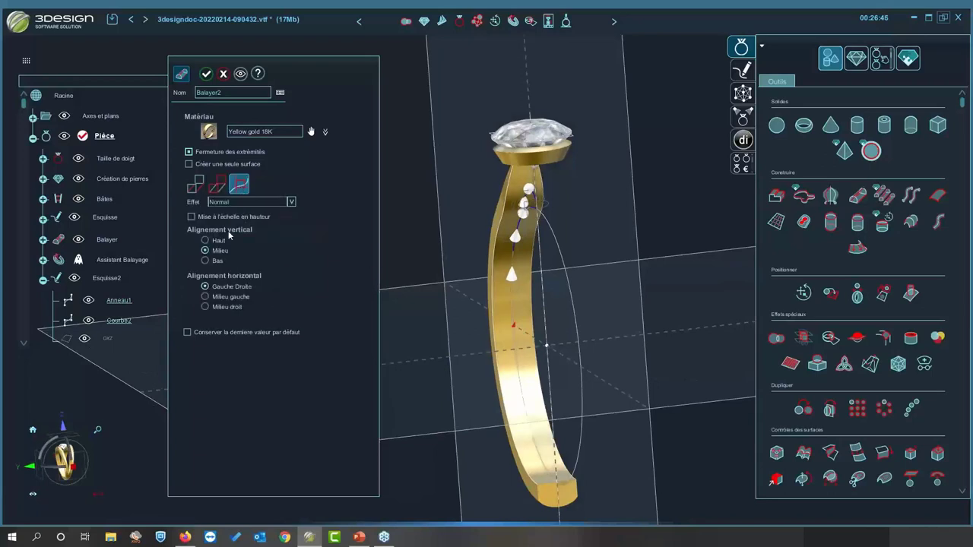
{"action": "left_click", "coordinate": [233, 203]}
{"action": "left_click", "coordinate": [233, 219]}
{"action": "left_click", "coordinate": [206, 74]}
- Select the swept bridge, inspect how it sits under the bezel, and expand its construction curves in the model tree
{"action": "middle_click_drag", "start_coordinate": [315, 282], "coordinate": [616, 241]}
{"action": "left_click", "coordinate": [548, 196]}
{"action": "middle_click_drag", "start_coordinate": [549, 196], "coordinate": [516, 228]}
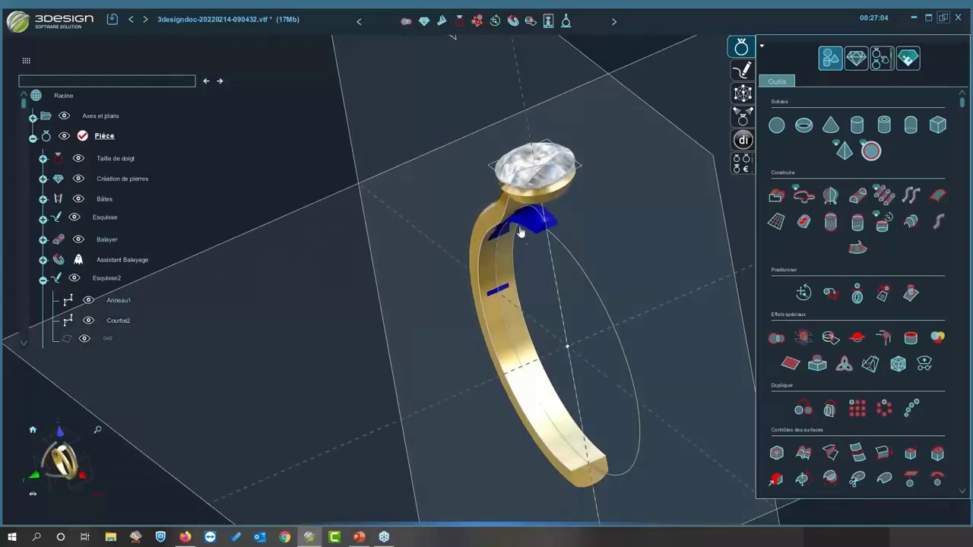
{"action": "middle_click_drag", "start_coordinate": [523, 236], "coordinate": [490, 260]}
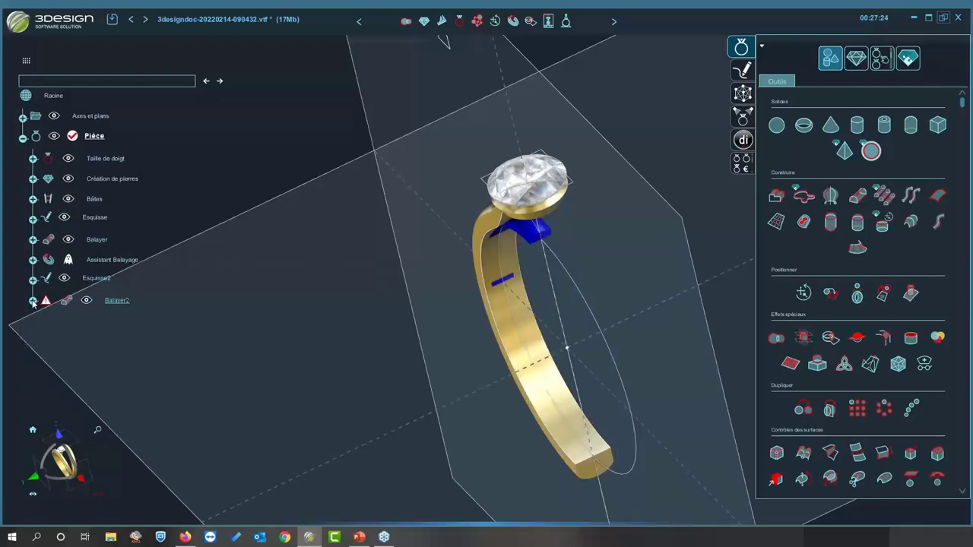
{"action": "left_click", "coordinate": [33, 301]}
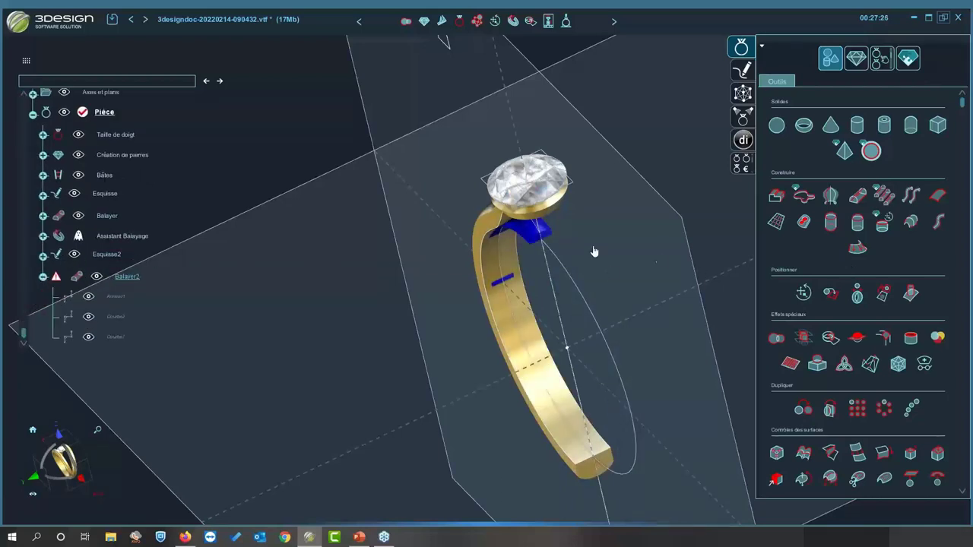
{"action": "left_click", "coordinate": [803, 294]}
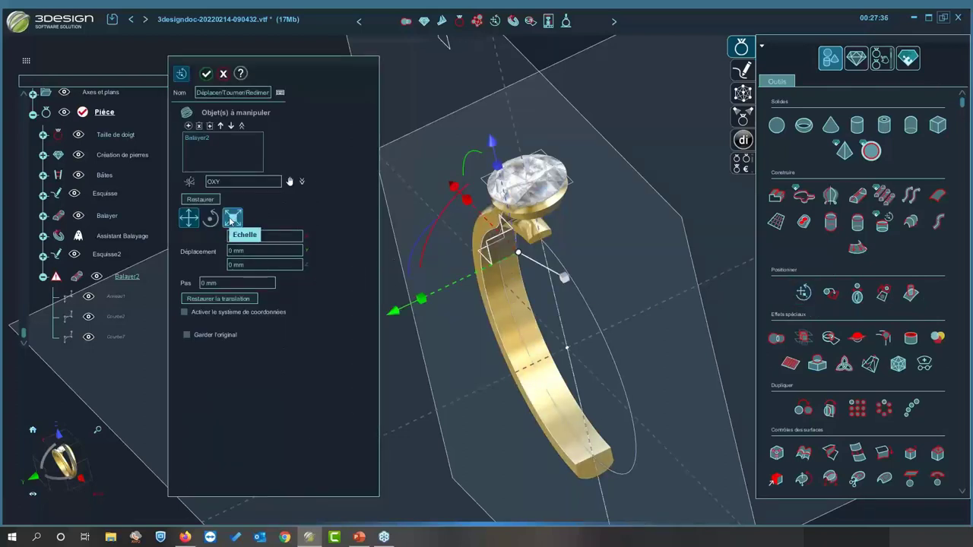
{"action": "left_click", "coordinate": [231, 219]}
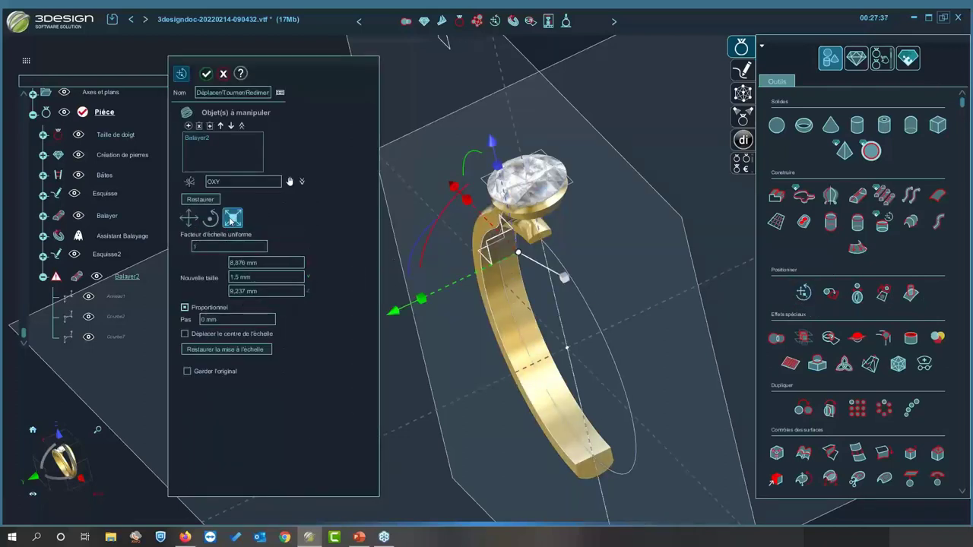
{"action": "left_click", "coordinate": [260, 292]}
{"action": "middle_click_drag", "start_coordinate": [439, 330], "coordinate": [422, 348]}
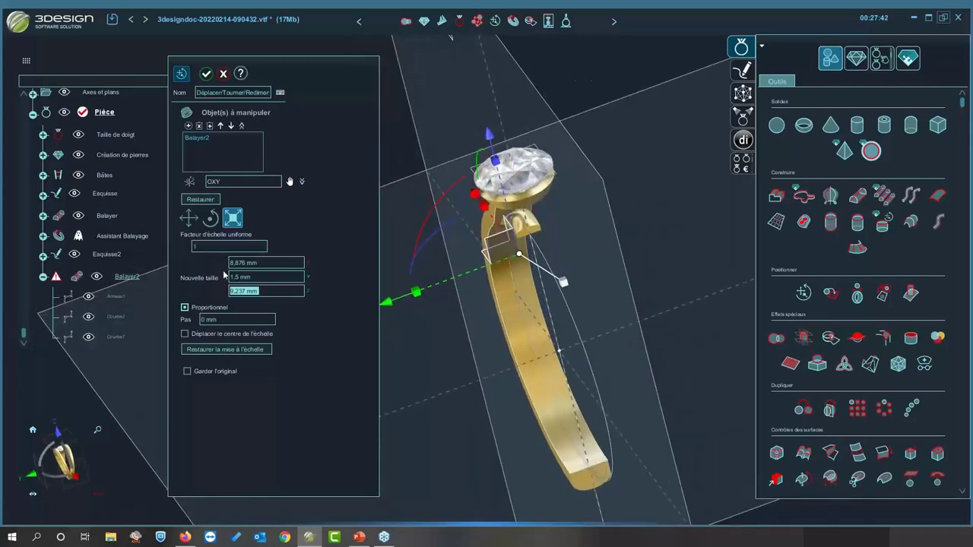
{"action": "left_click", "coordinate": [266, 278]}
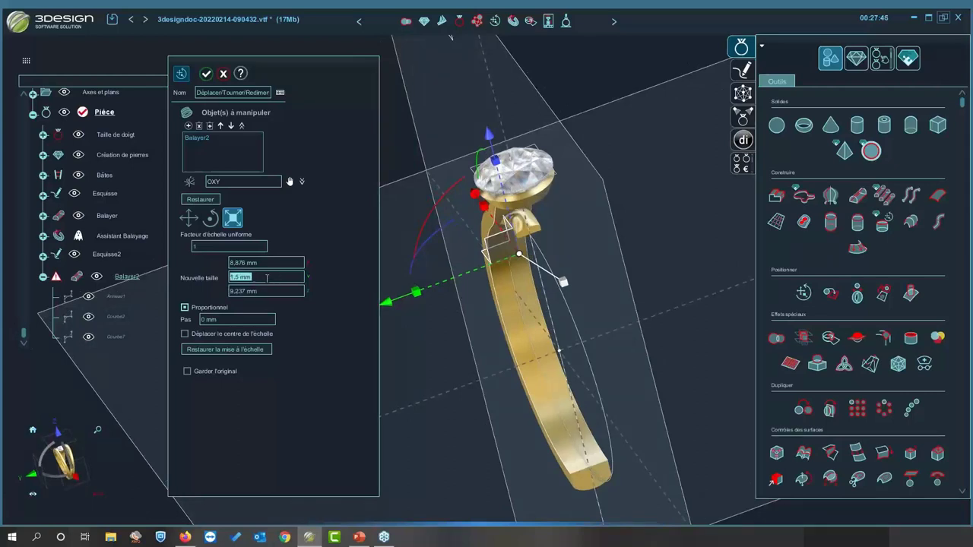
{"action": "type", "text": "2"}
{"action": "type", "text": ".4"}
{"action": "left_click", "coordinate": [272, 263]}
{"action": "right_click_drag", "start_coordinate": [611, 325], "coordinate": [402, 335]}
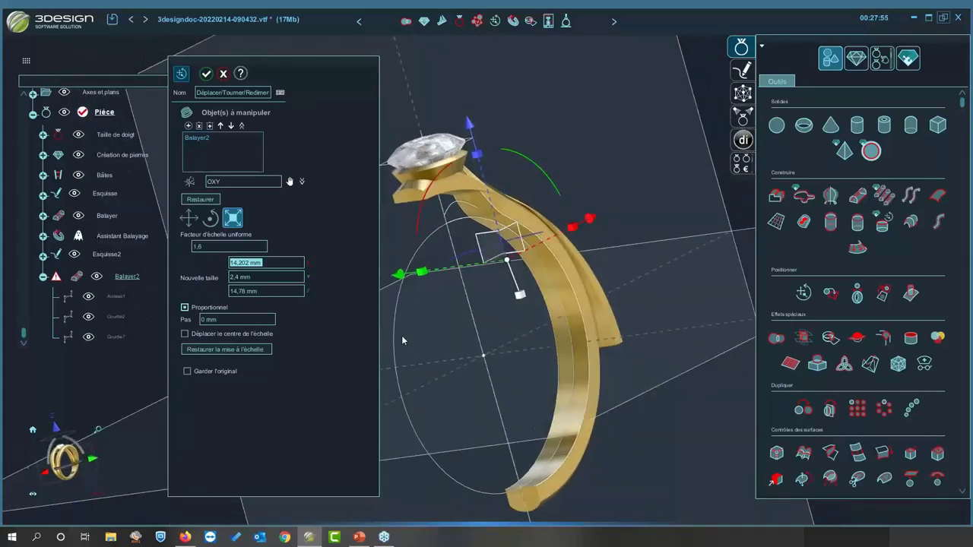
{"action": "left_click", "coordinate": [224, 74]}
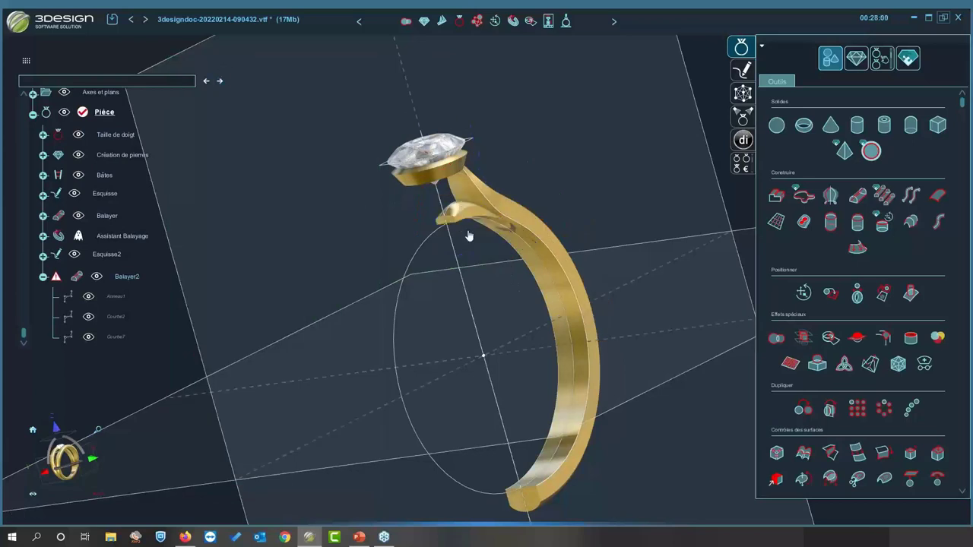
- Resize the bridge sweep non-proportionally to 2,4 mm along Y to span the shank's width, and validate
{"action": "left_click", "coordinate": [803, 293]}
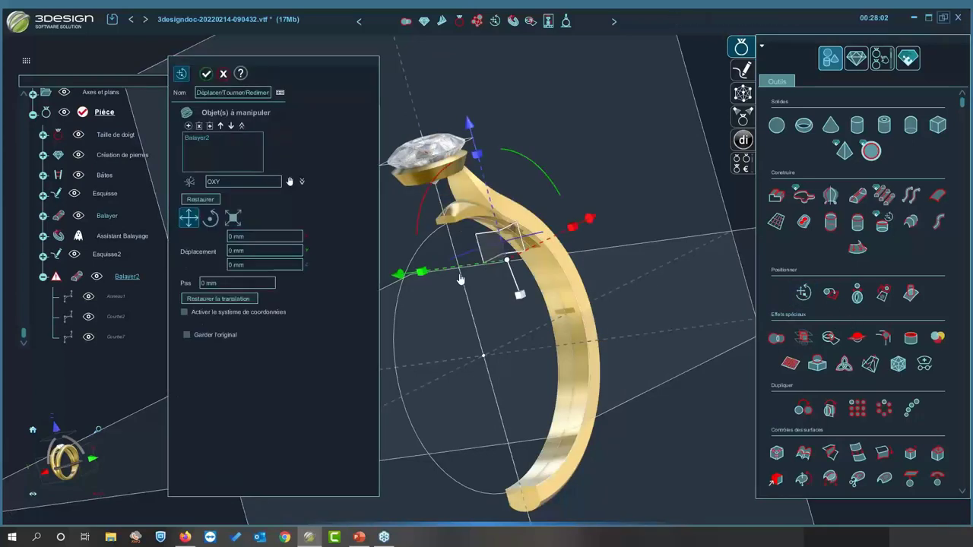
{"action": "left_click", "coordinate": [44, 472]}
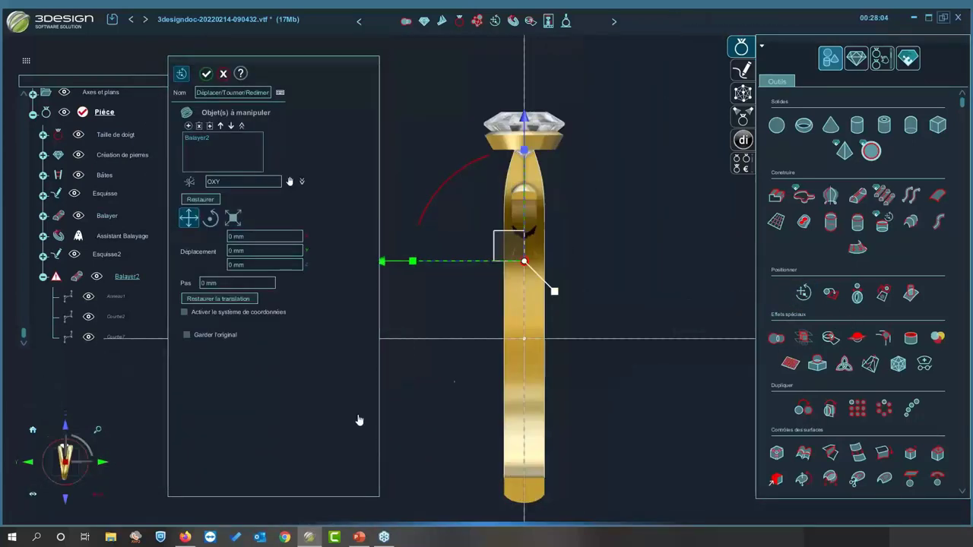
{"action": "left_click_drag", "start_coordinate": [412, 262], "coordinate": [398, 263]}
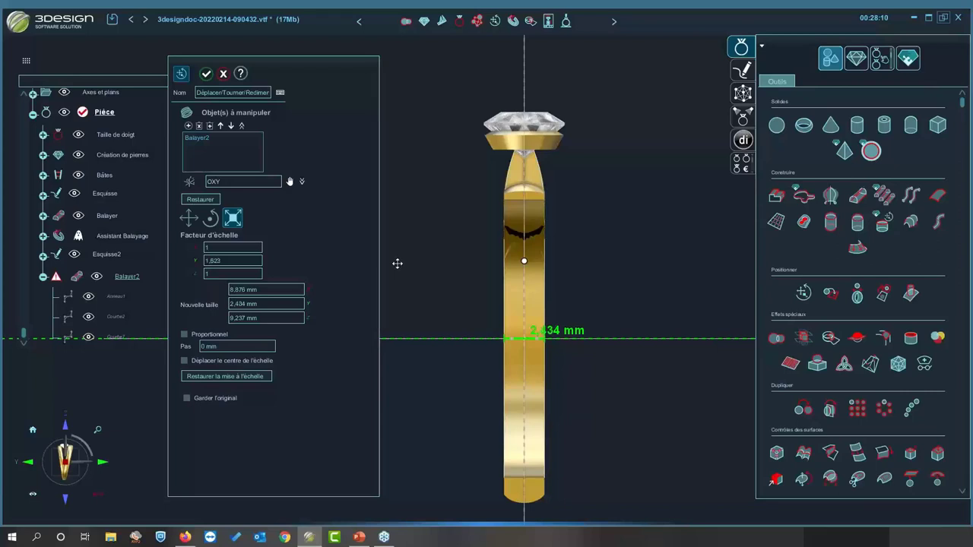
{"action": "left_click_drag", "start_coordinate": [399, 263], "coordinate": [399, 263]}
{"action": "left_click", "coordinate": [286, 304]}
{"action": "left_click", "coordinate": [252, 304]}
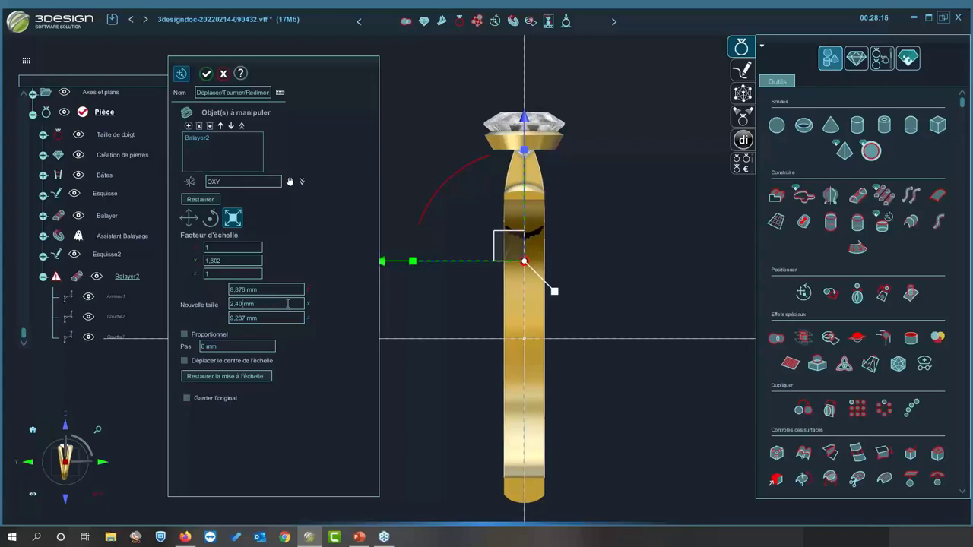
{"action": "left_click", "coordinate": [283, 290]}
{"action": "right_click_drag", "start_coordinate": [704, 256], "coordinate": [456, 304]}
{"action": "right_click_drag", "start_coordinate": [395, 304], "coordinate": [457, 228]}
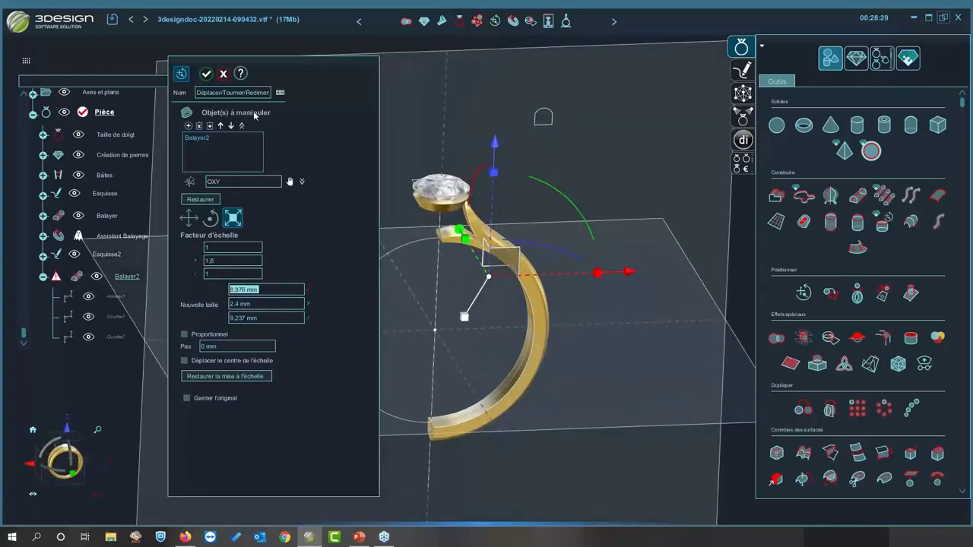
{"action": "key", "text": "Return"}
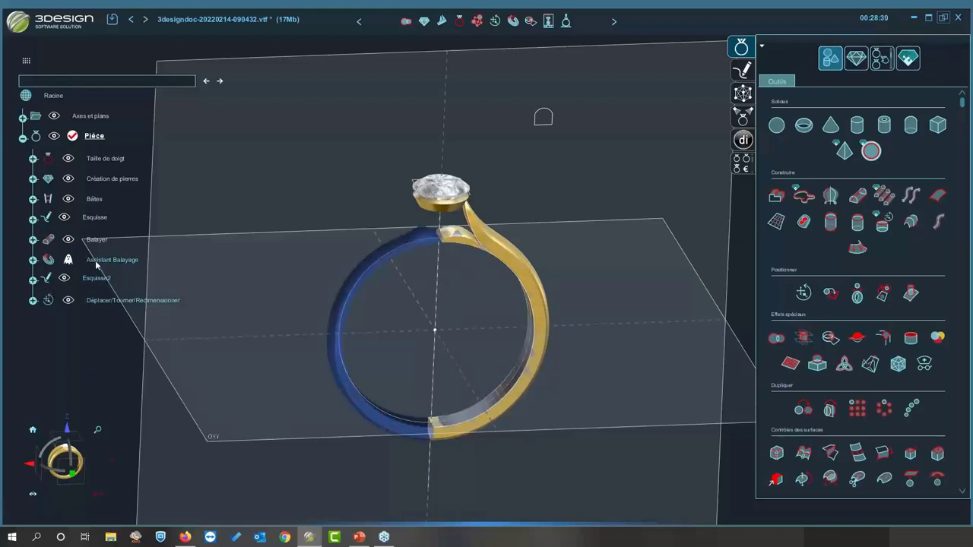
- Undo the bridge's resize action and the bridge sweep itself
{"action": "key", "text": "Delete"}
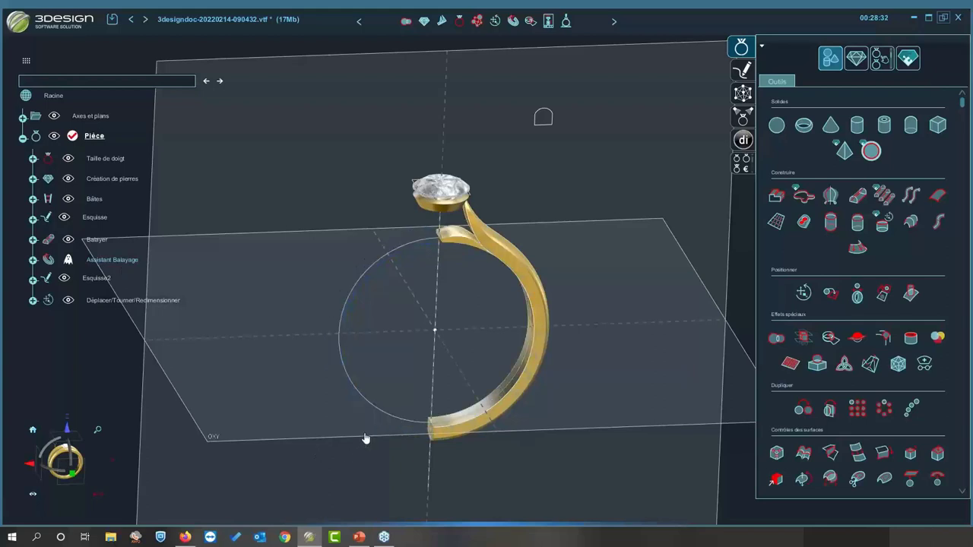
{"action": "right_click_drag", "start_coordinate": [434, 332], "coordinate": [450, 272]}
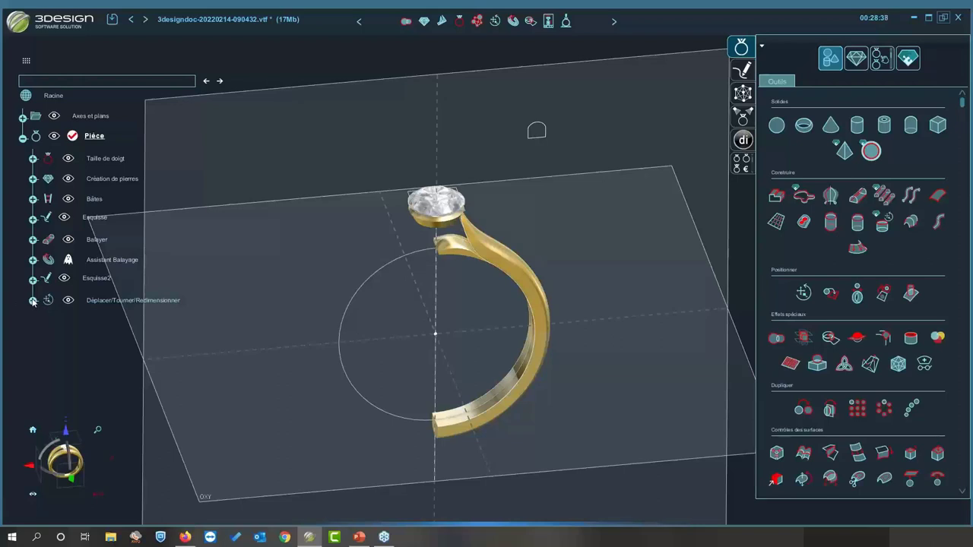
{"action": "right_click", "coordinate": [102, 300]}
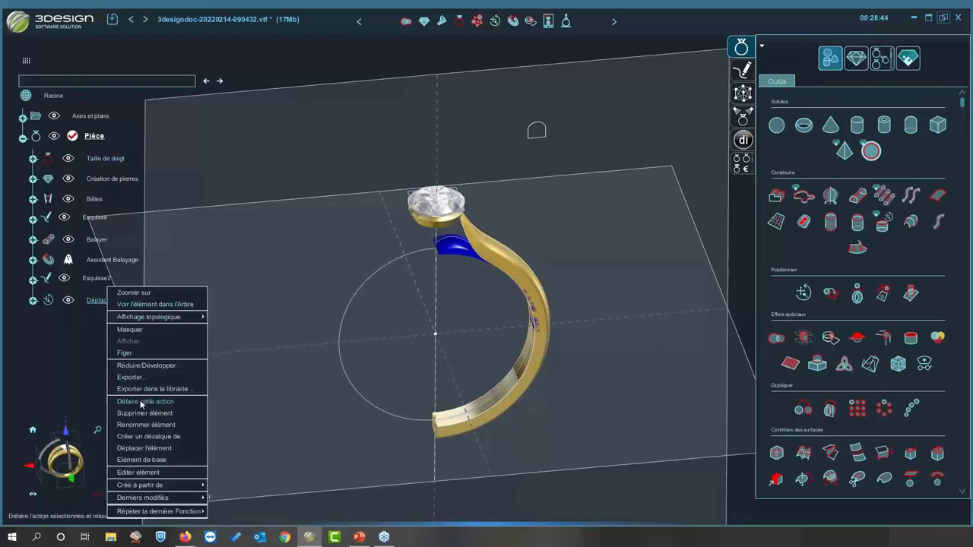
{"action": "left_click", "coordinate": [140, 400]}
{"action": "right_click", "coordinate": [112, 301]}
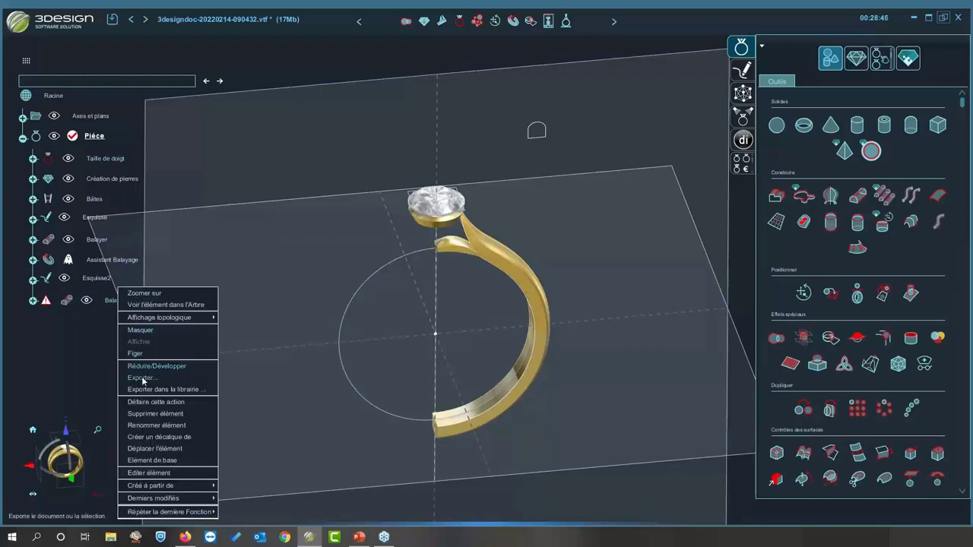
{"action": "left_click", "coordinate": [145, 401]}
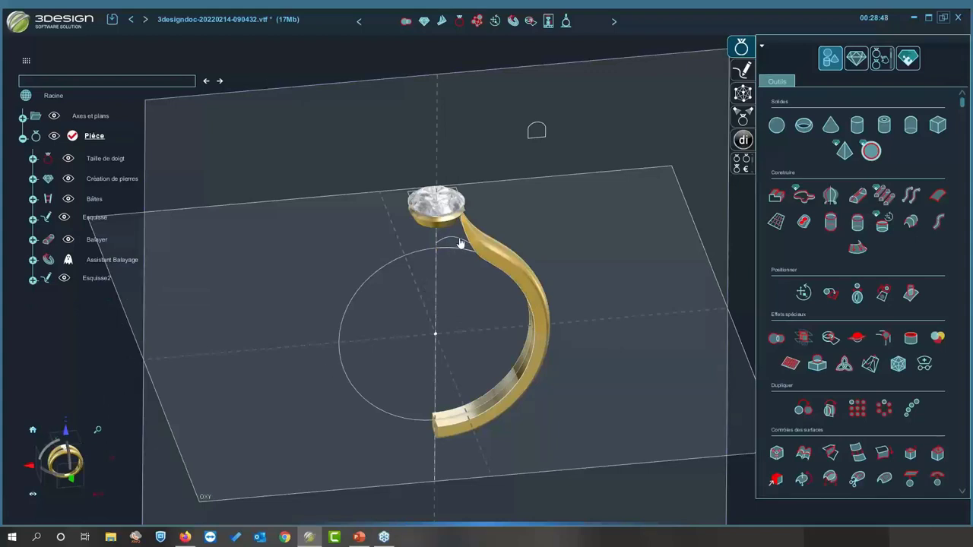
- Show the hidden Assistant Balayage solid alongside the half-shank sweep
{"action": "left_click", "coordinate": [496, 279]}
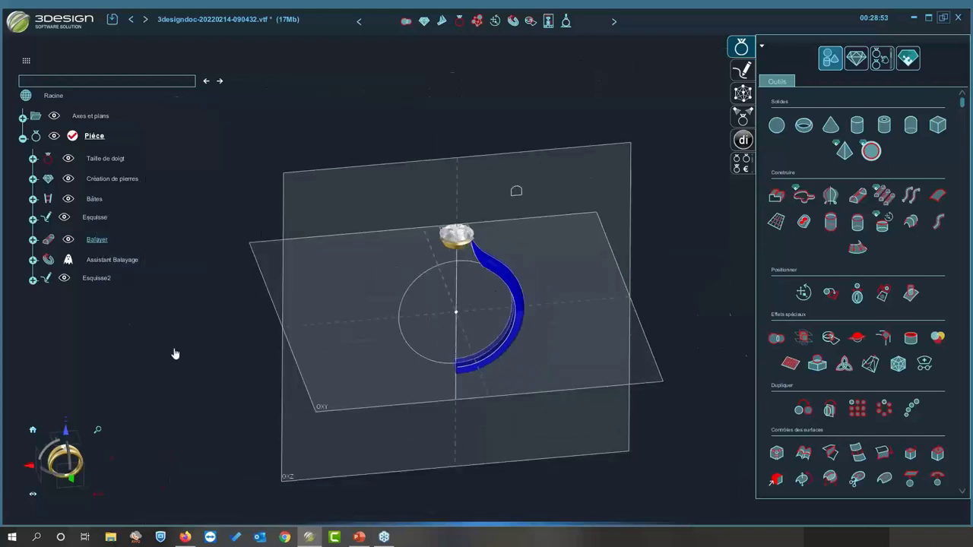
{"action": "right_click_drag", "start_coordinate": [175, 354], "coordinate": [560, 282]}
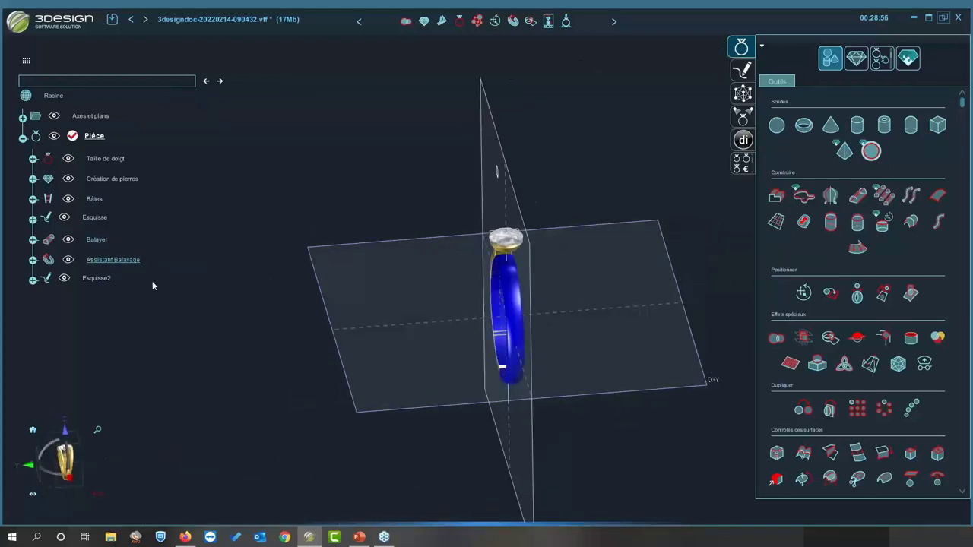
{"action": "right_click_drag", "start_coordinate": [400, 287], "coordinate": [507, 220]}
{"action": "scroll", "coordinate": [507, 220], "scroll_direction": "up", "scroll_amount": 4}
- Mirror the half-shank sweep across the OYZ plane and validate it to complete the ring
{"action": "left_click", "coordinate": [511, 241]}
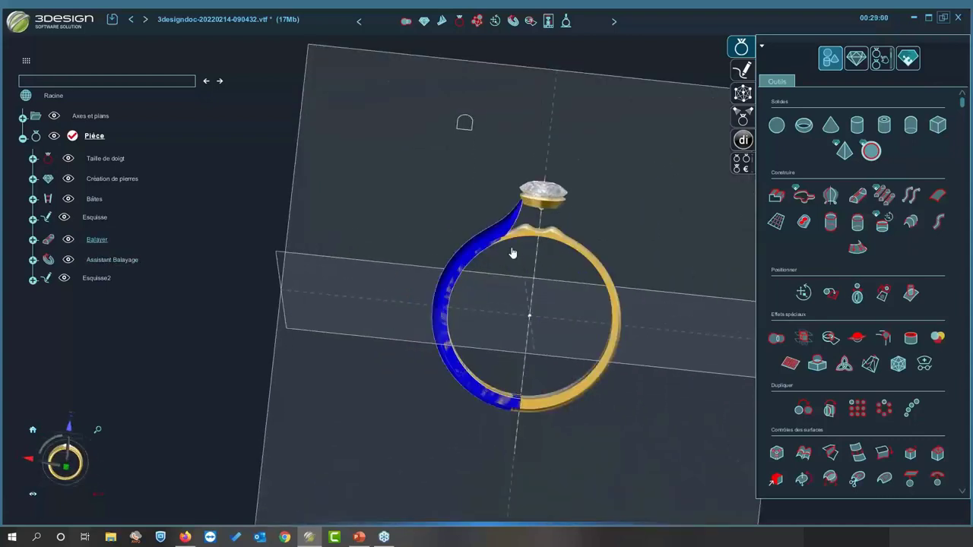
{"action": "scroll", "coordinate": [504, 232], "scroll_direction": "up", "scroll_amount": 2}
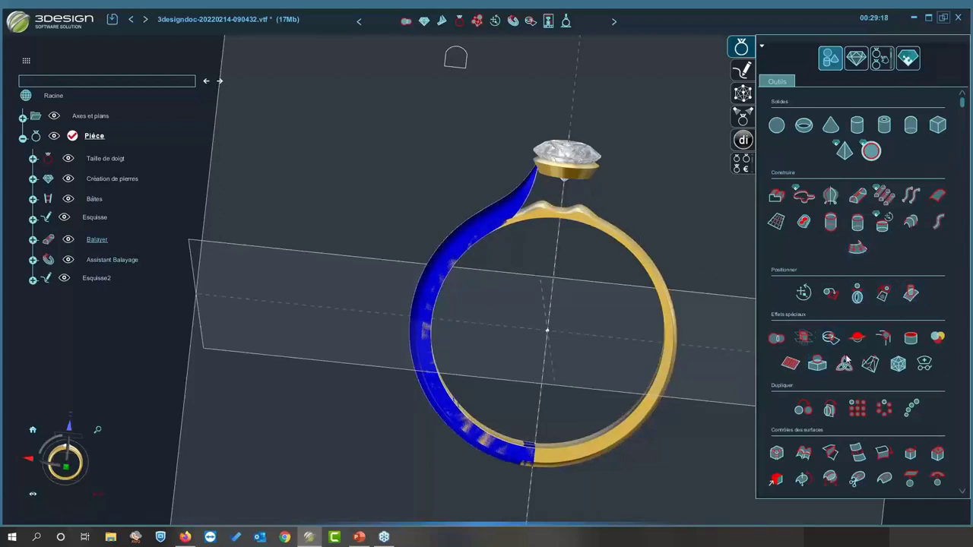
{"action": "left_click", "coordinate": [831, 411]}
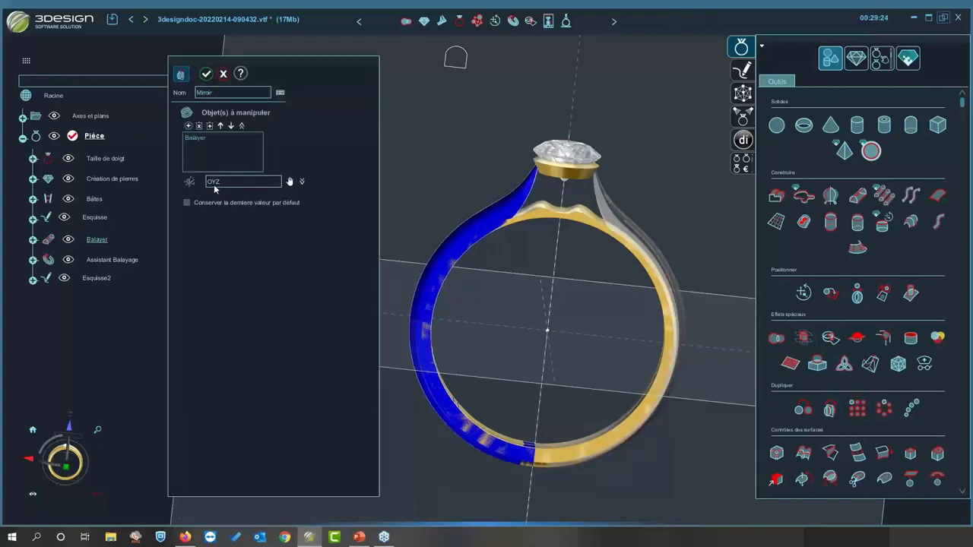
{"action": "left_click", "coordinate": [206, 73]}
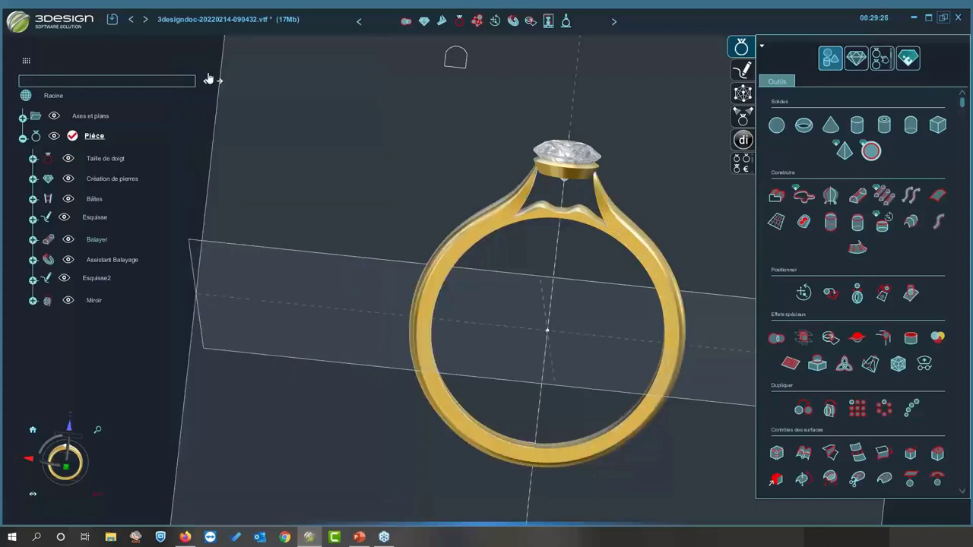
{"action": "middle_click_drag", "start_coordinate": [433, 269], "coordinate": [416, 332]}
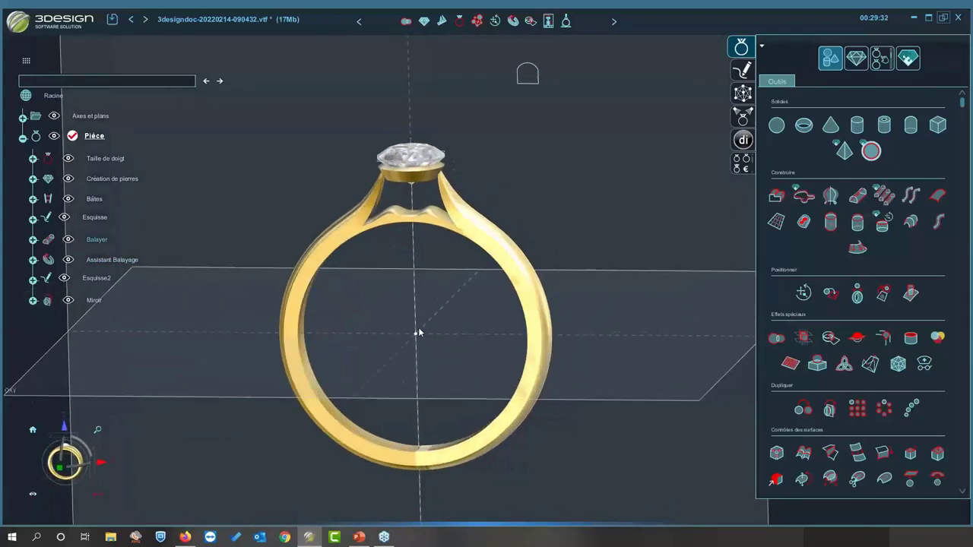
- Switch to PowerPoint, present slide 7 of SANT VALEN.pptx as a slideshow, and return to 3Design
{"action": "mouse_move", "coordinate": [365, 538]}
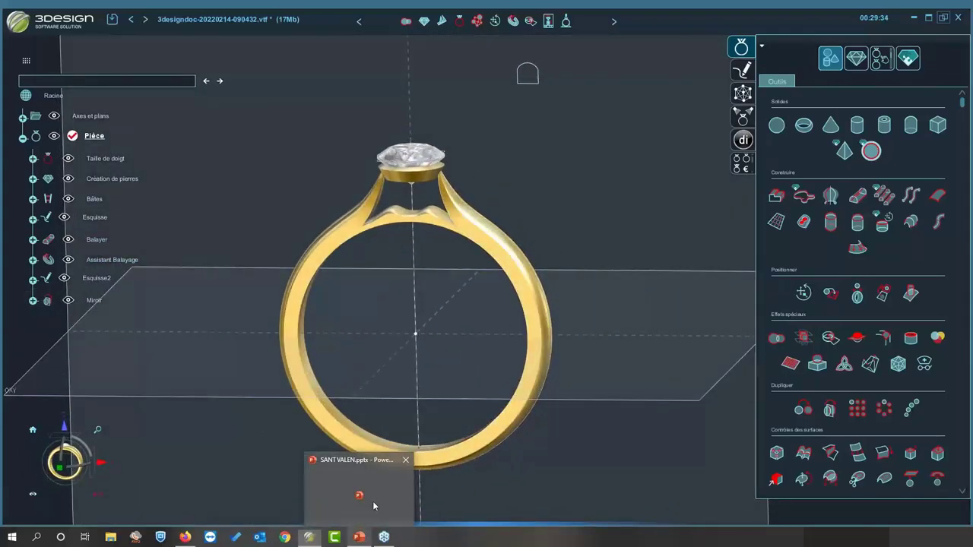
{"action": "left_click", "coordinate": [372, 501]}
{"action": "scroll", "coordinate": [69, 435], "scroll_direction": "down", "scroll_amount": 2}
{"action": "left_click", "coordinate": [70, 436]}
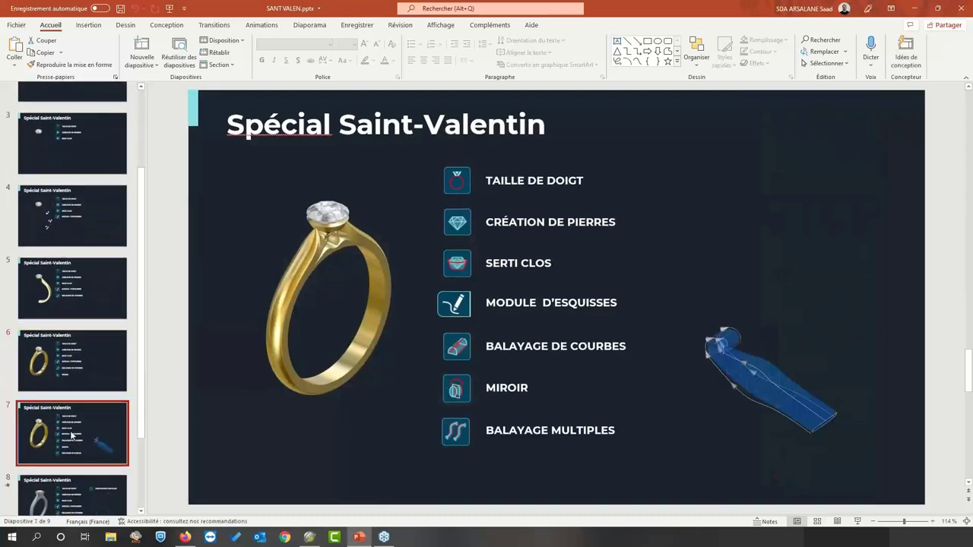
{"action": "left_click", "coordinate": [857, 523]}
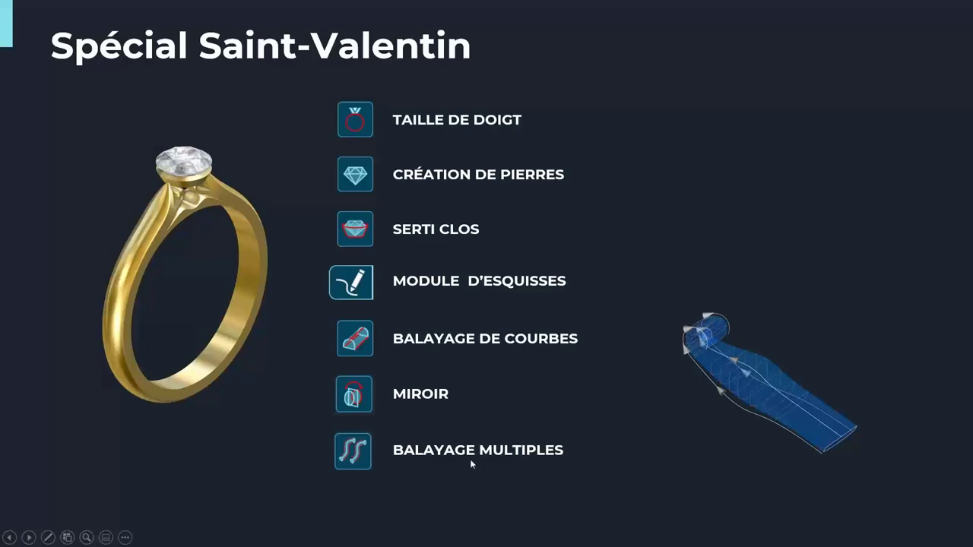
{"action": "key", "text": "Escape"}
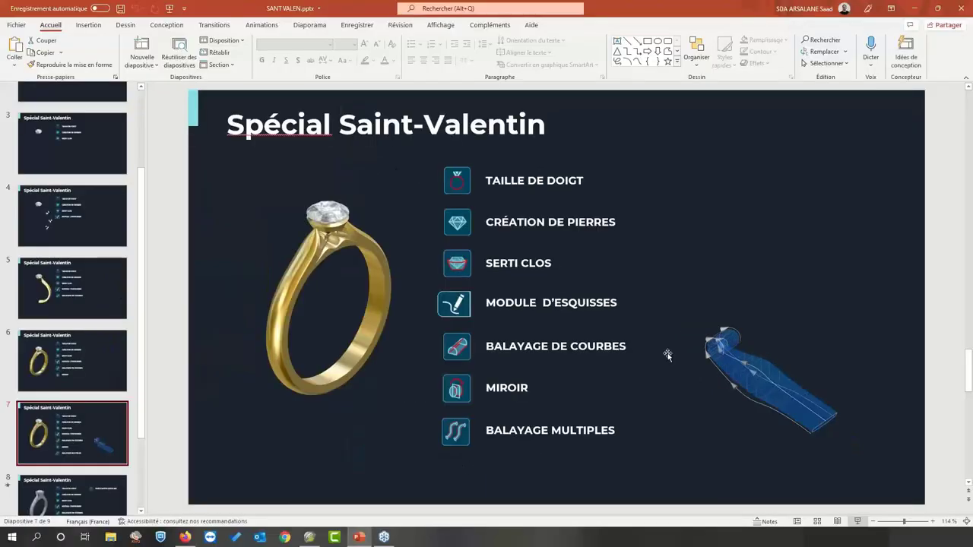
{"action": "left_click", "coordinate": [916, 7]}
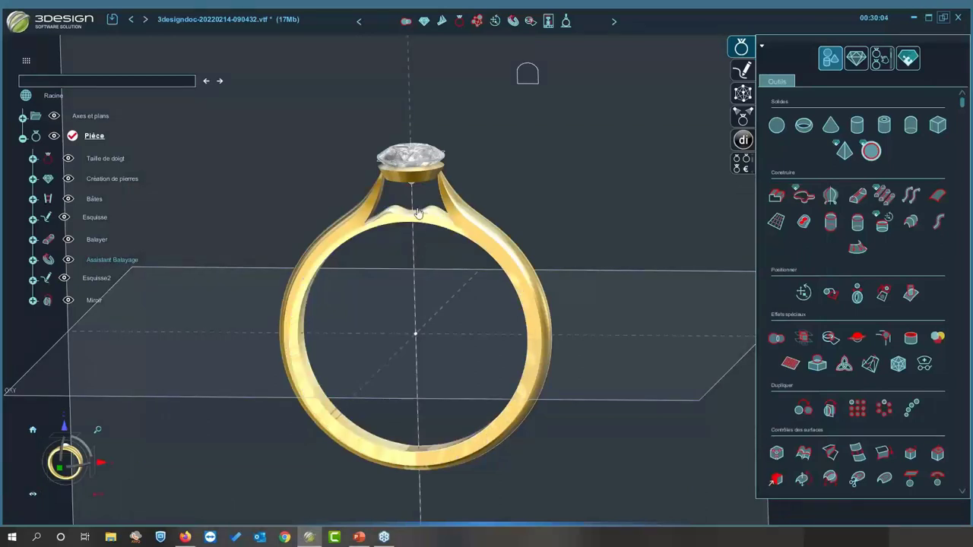
- Start a new sketch on the vertical OXZ plane
{"action": "scroll", "coordinate": [434, 221], "scroll_direction": "down", "scroll_amount": 2}
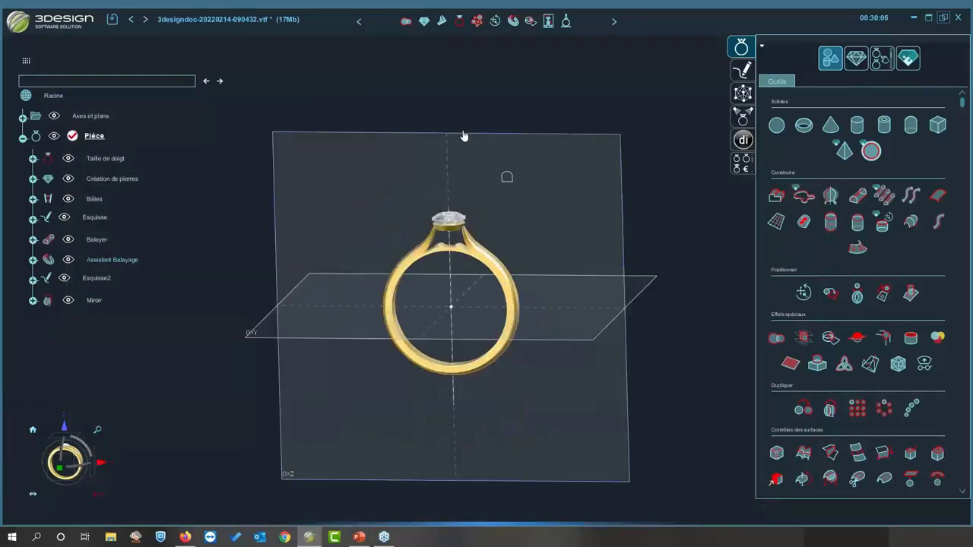
{"action": "left_click", "coordinate": [475, 156]}
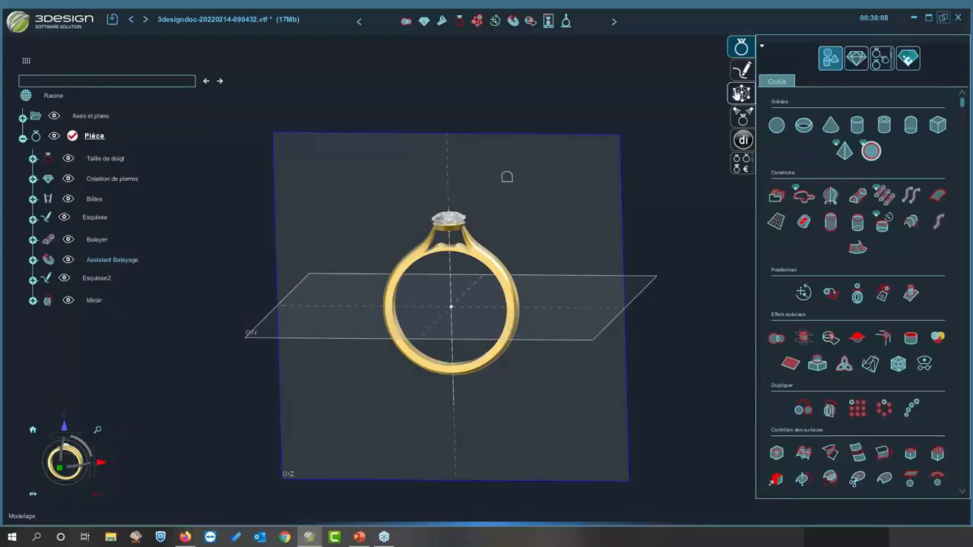
{"action": "left_click", "coordinate": [744, 72]}
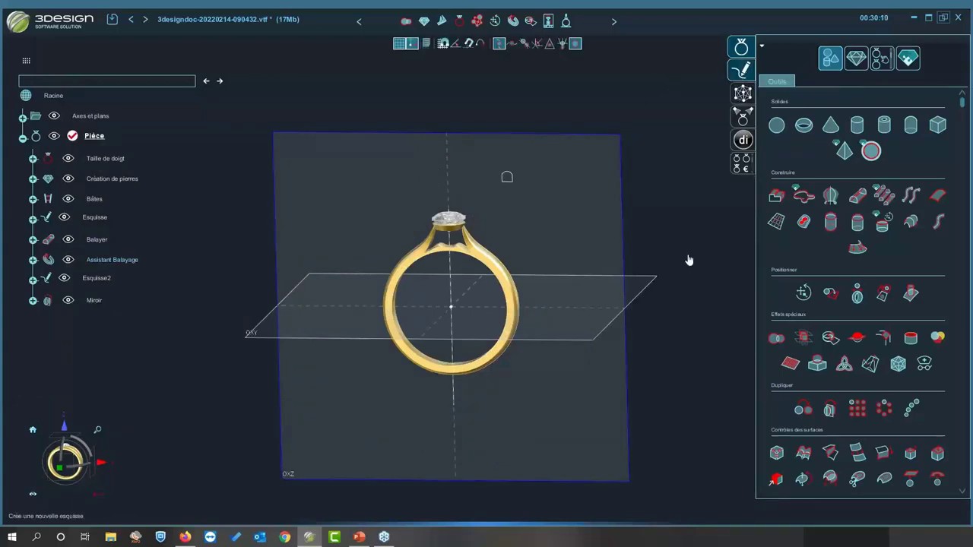
- Draw an open NURBS curve from inside the right shank to a hooked loop beneath the bezel, about 5 mm wide and 4.6 mm high
{"action": "scroll", "coordinate": [441, 251], "scroll_direction": "up", "scroll_amount": 4}
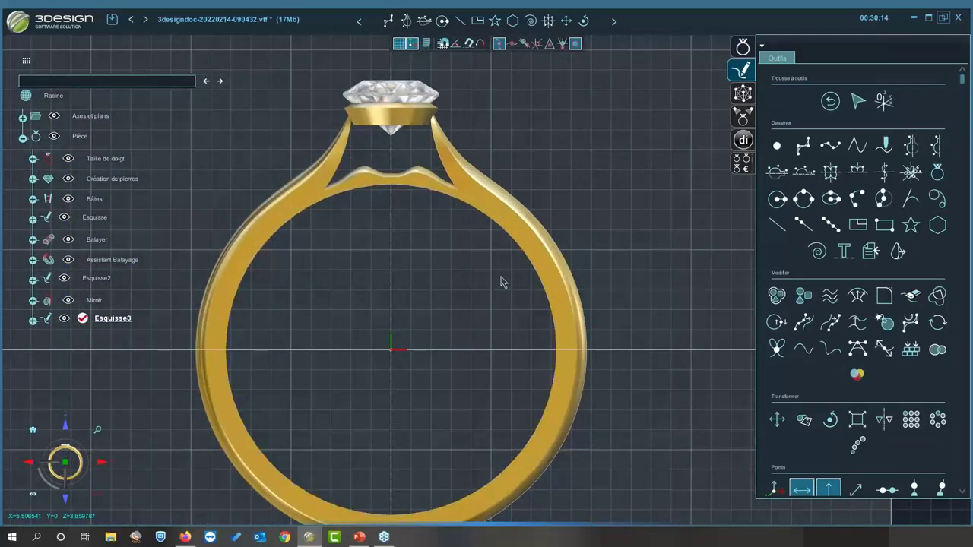
{"action": "scroll", "coordinate": [471, 215], "scroll_direction": "up", "scroll_amount": 4}
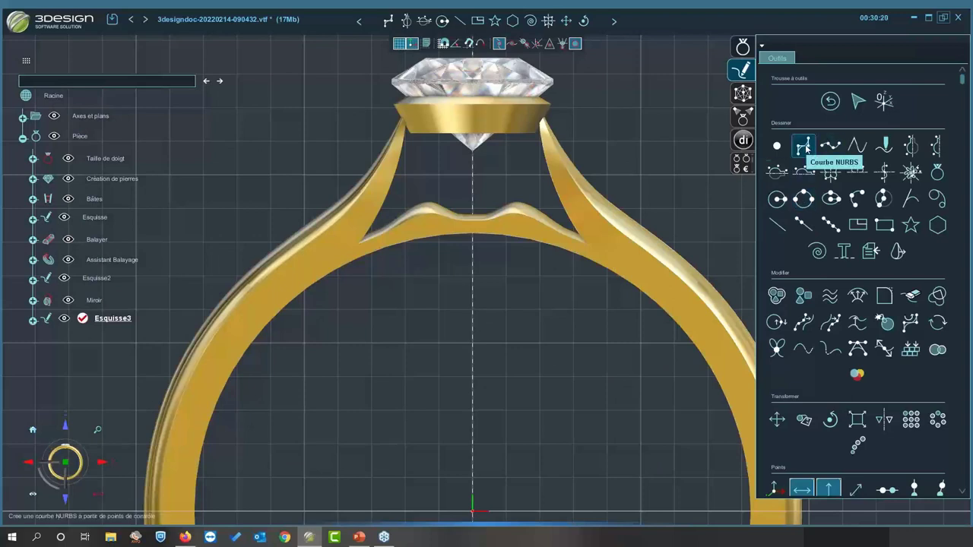
{"action": "left_click", "coordinate": [805, 147]}
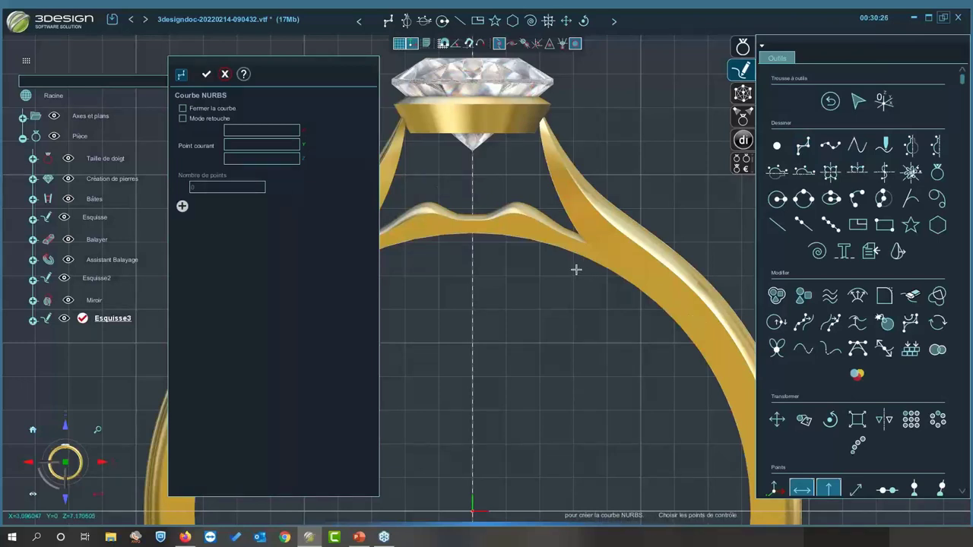
{"action": "left_click", "coordinate": [683, 301]}
{"action": "left_click", "coordinate": [644, 265]}
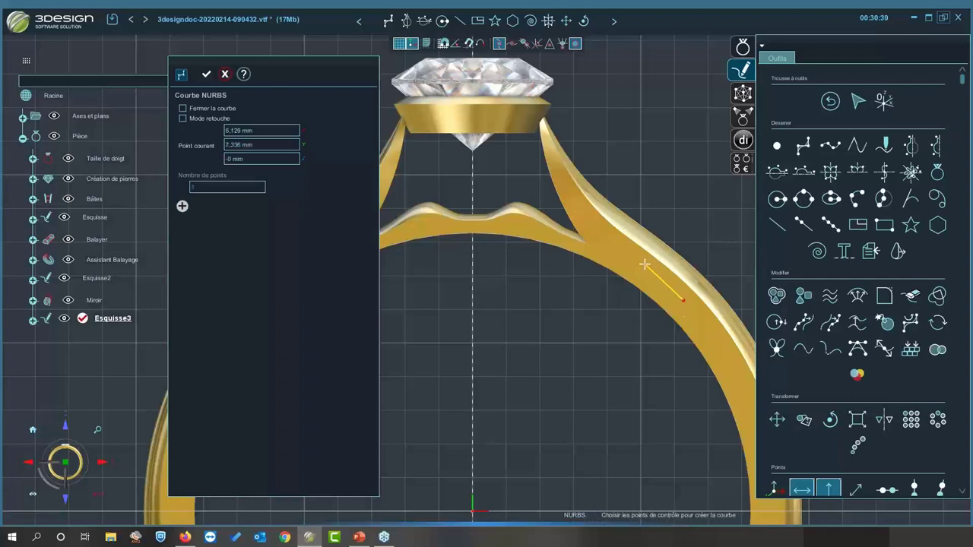
{"action": "left_click", "coordinate": [594, 230]}
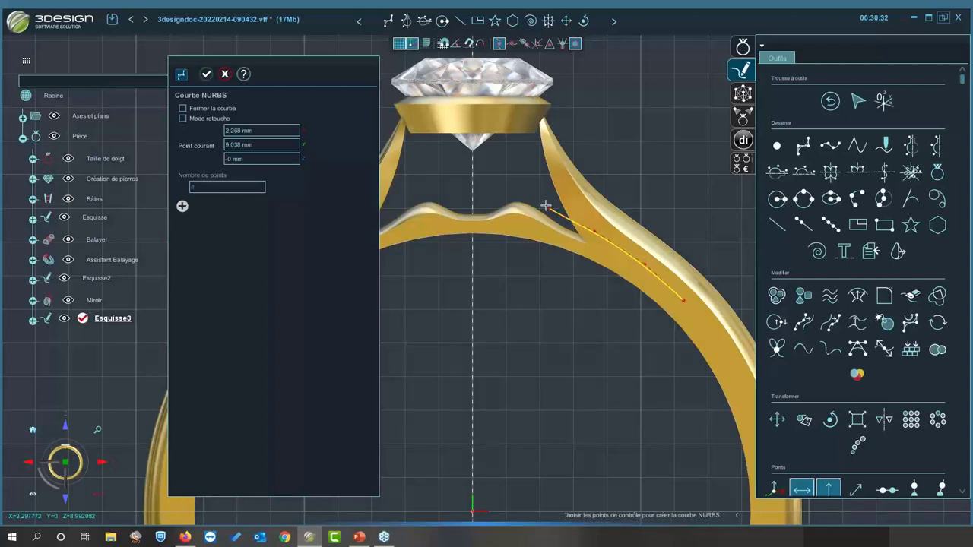
{"action": "left_click", "coordinate": [545, 205]}
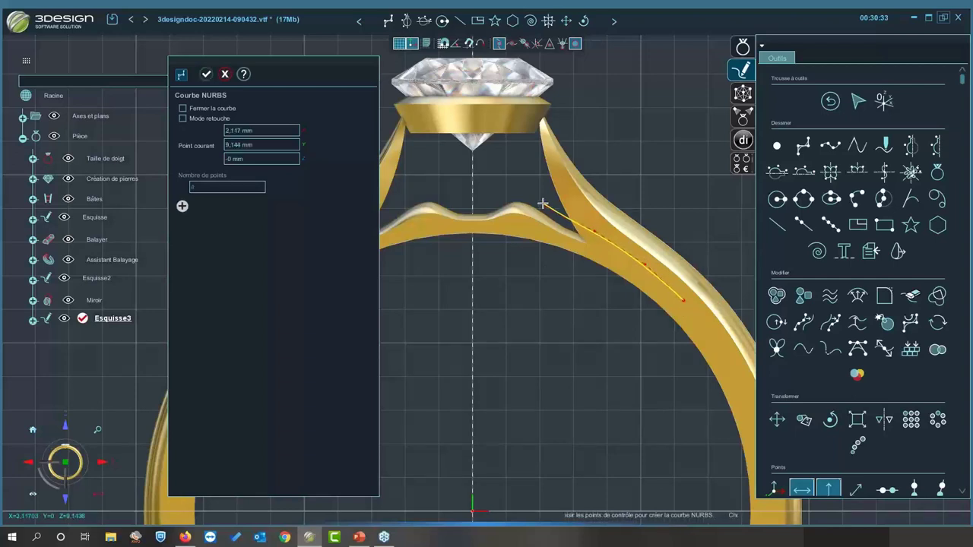
{"action": "left_click", "coordinate": [511, 160]}
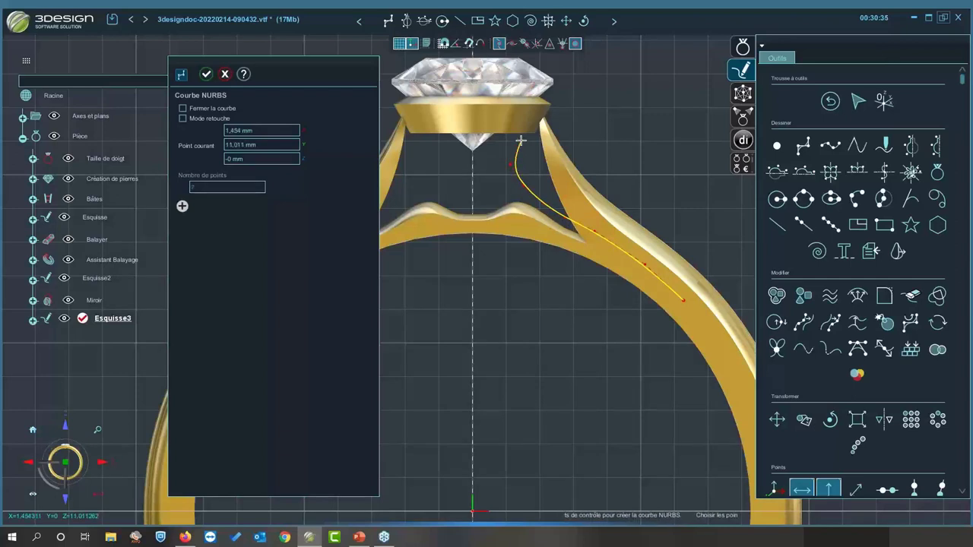
{"action": "left_click", "coordinate": [541, 174]}
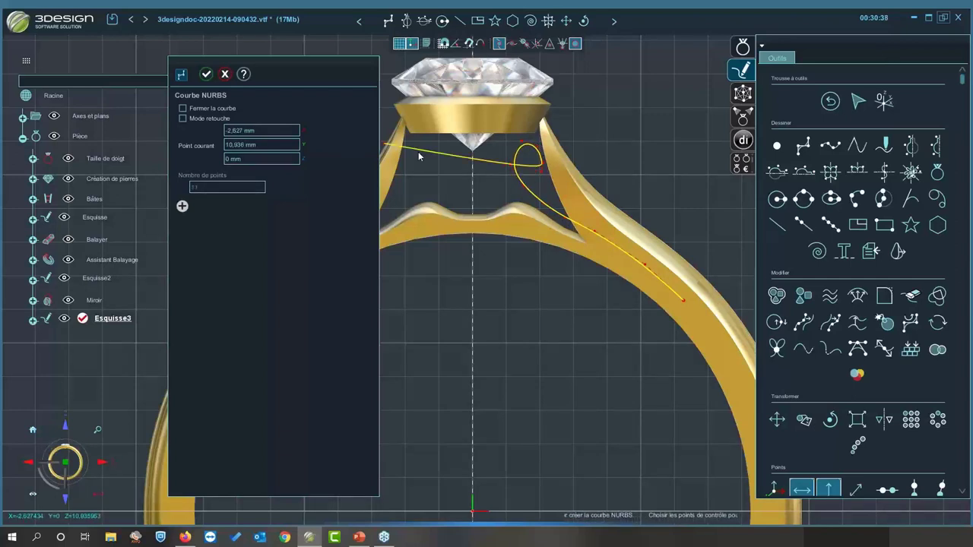
{"action": "left_click", "coordinate": [205, 74]}
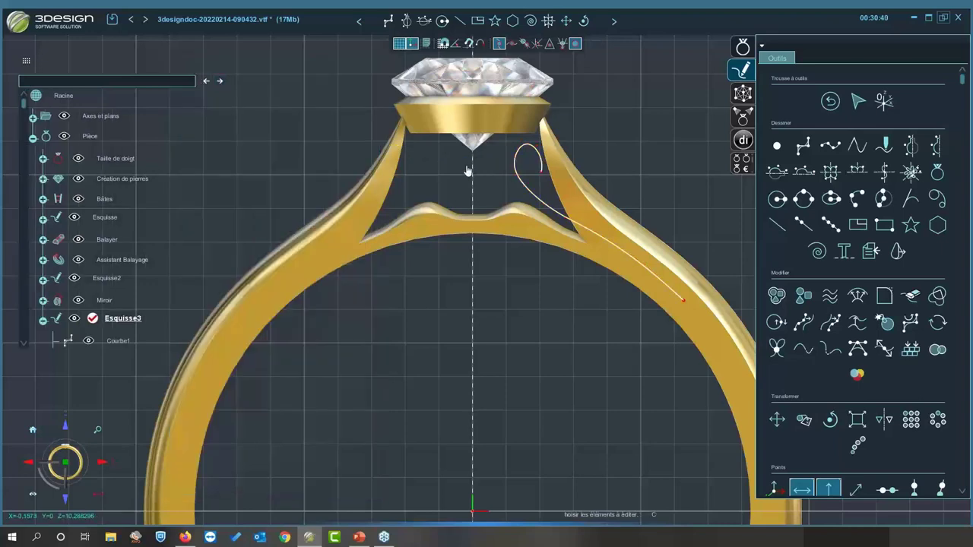
- Reshape the curve's control points, widening the loop toward the ring's centre and moving point 4 to about (2.70, 8.59) and point 3 to (3.74, 8.09) mm
{"action": "left_click", "coordinate": [509, 171]}
{"action": "left_click_drag", "start_coordinate": [508, 173], "coordinate": [523, 197]}
{"action": "left_click", "coordinate": [564, 226]}
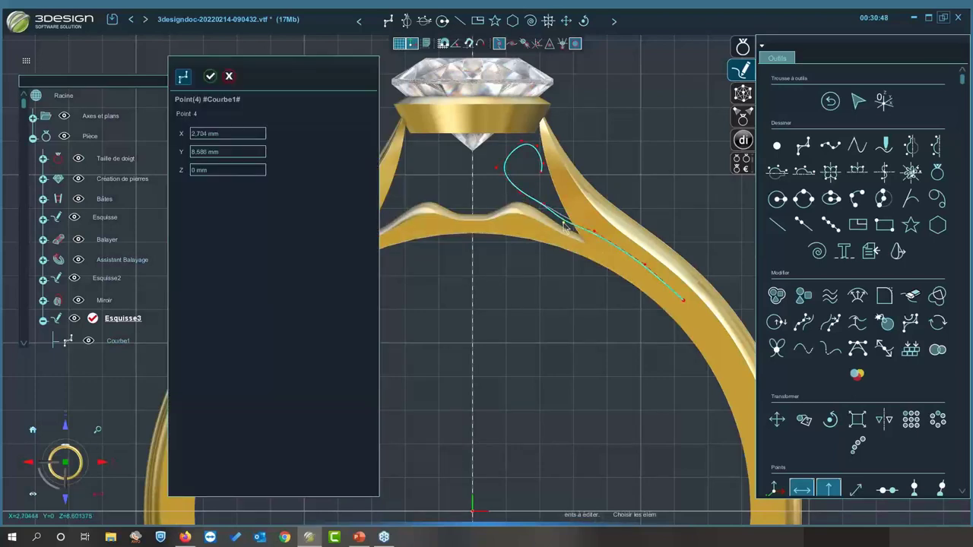
{"action": "left_click_drag", "start_coordinate": [594, 231], "coordinate": [599, 244]}
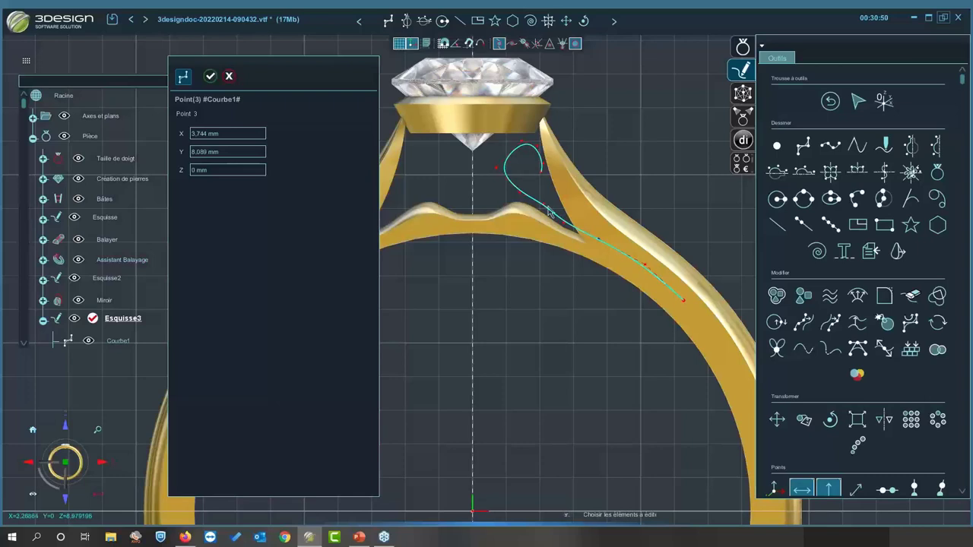
{"action": "left_click", "coordinate": [575, 237]}
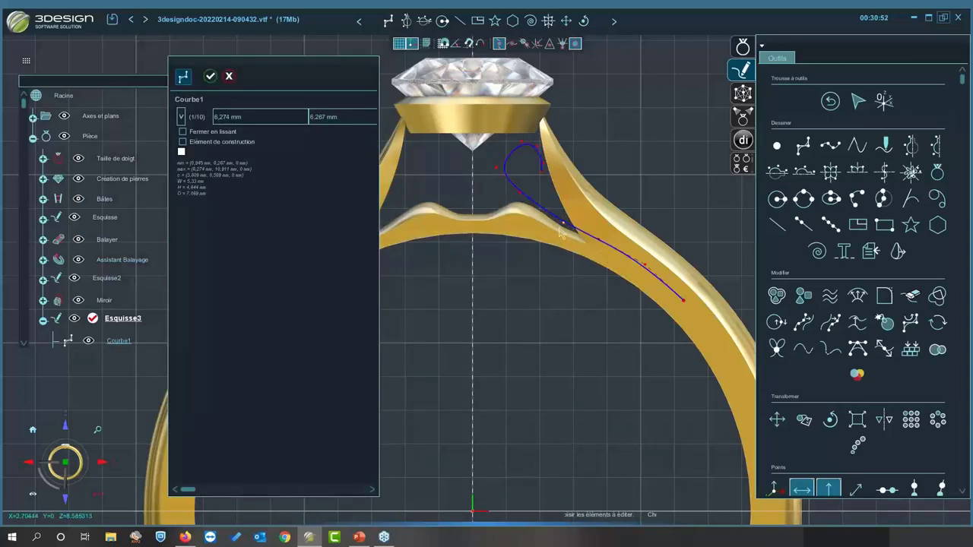